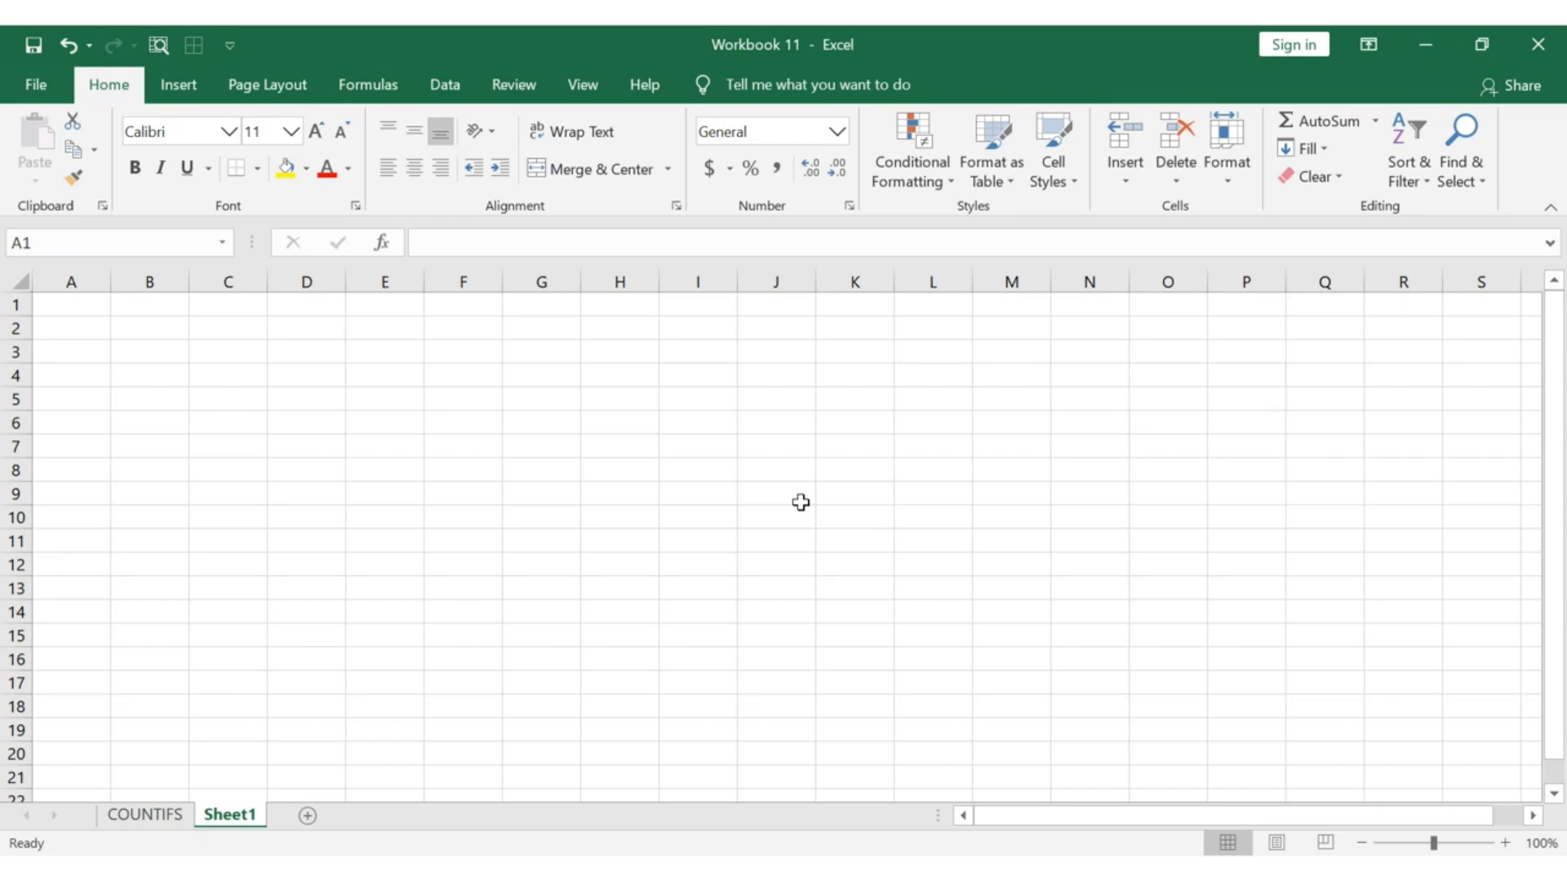
Open the COUNTIFS sheet and examine the Company XYZ order table's column headings from Order ID to Total Revenue
click(178, 813)
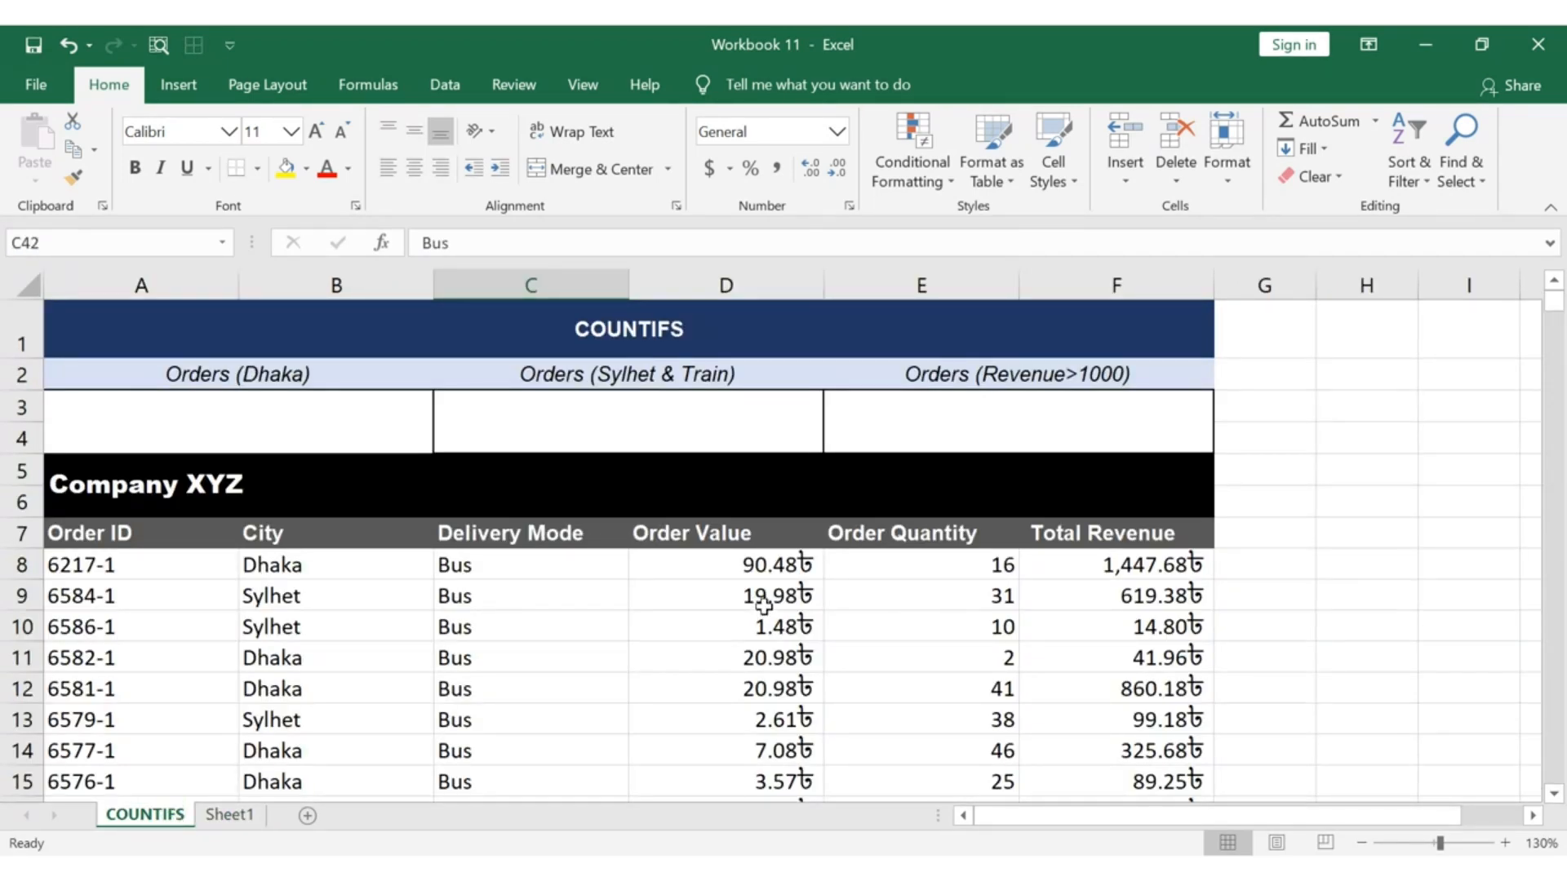
click(505, 498)
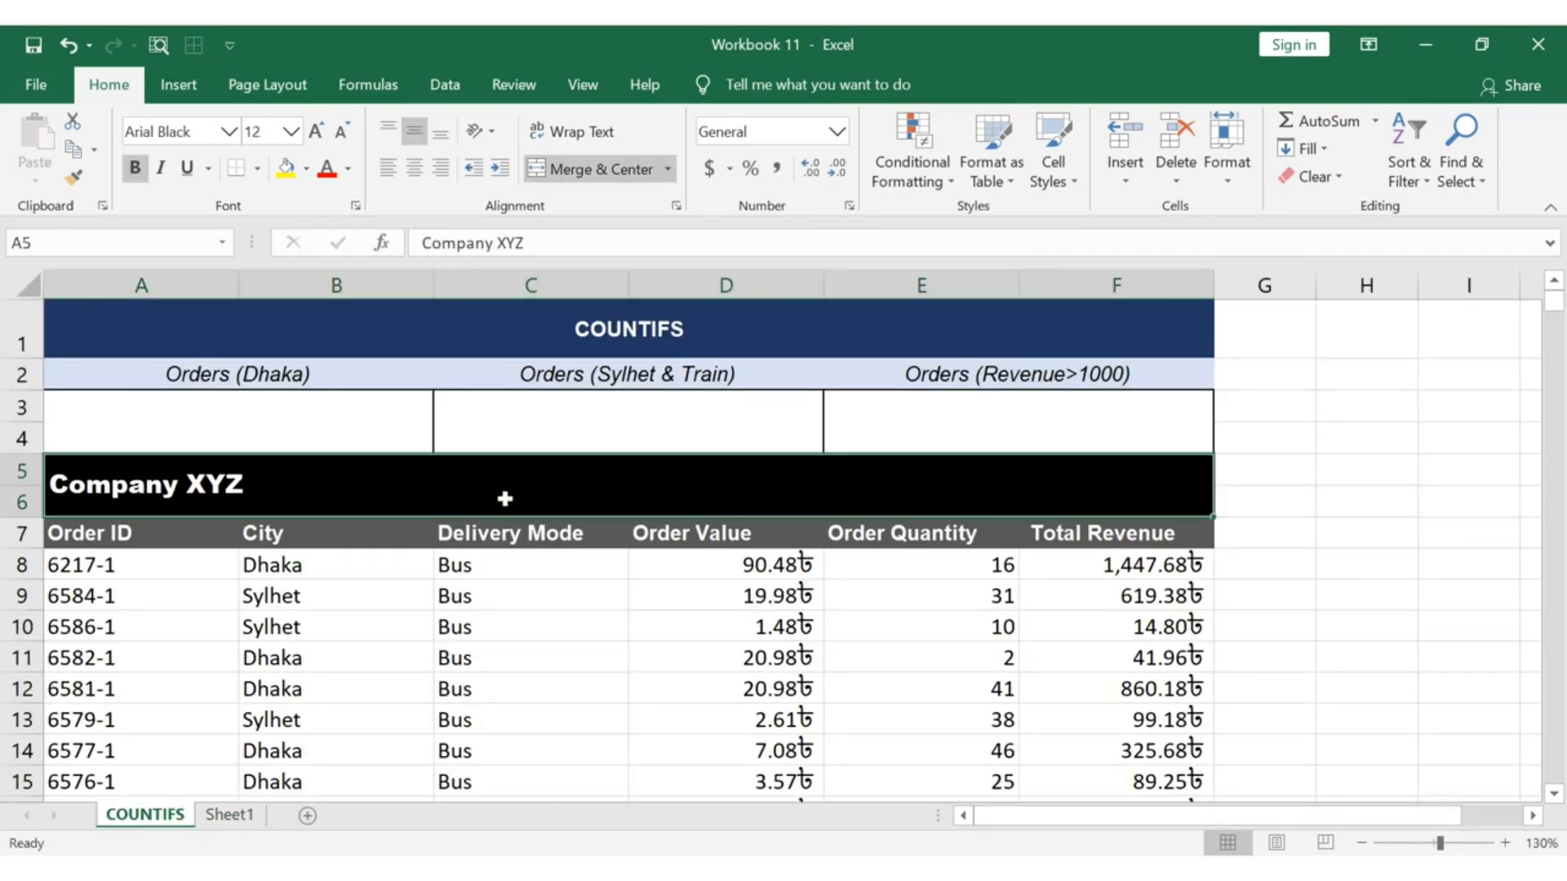
click(197, 537)
key(Right)
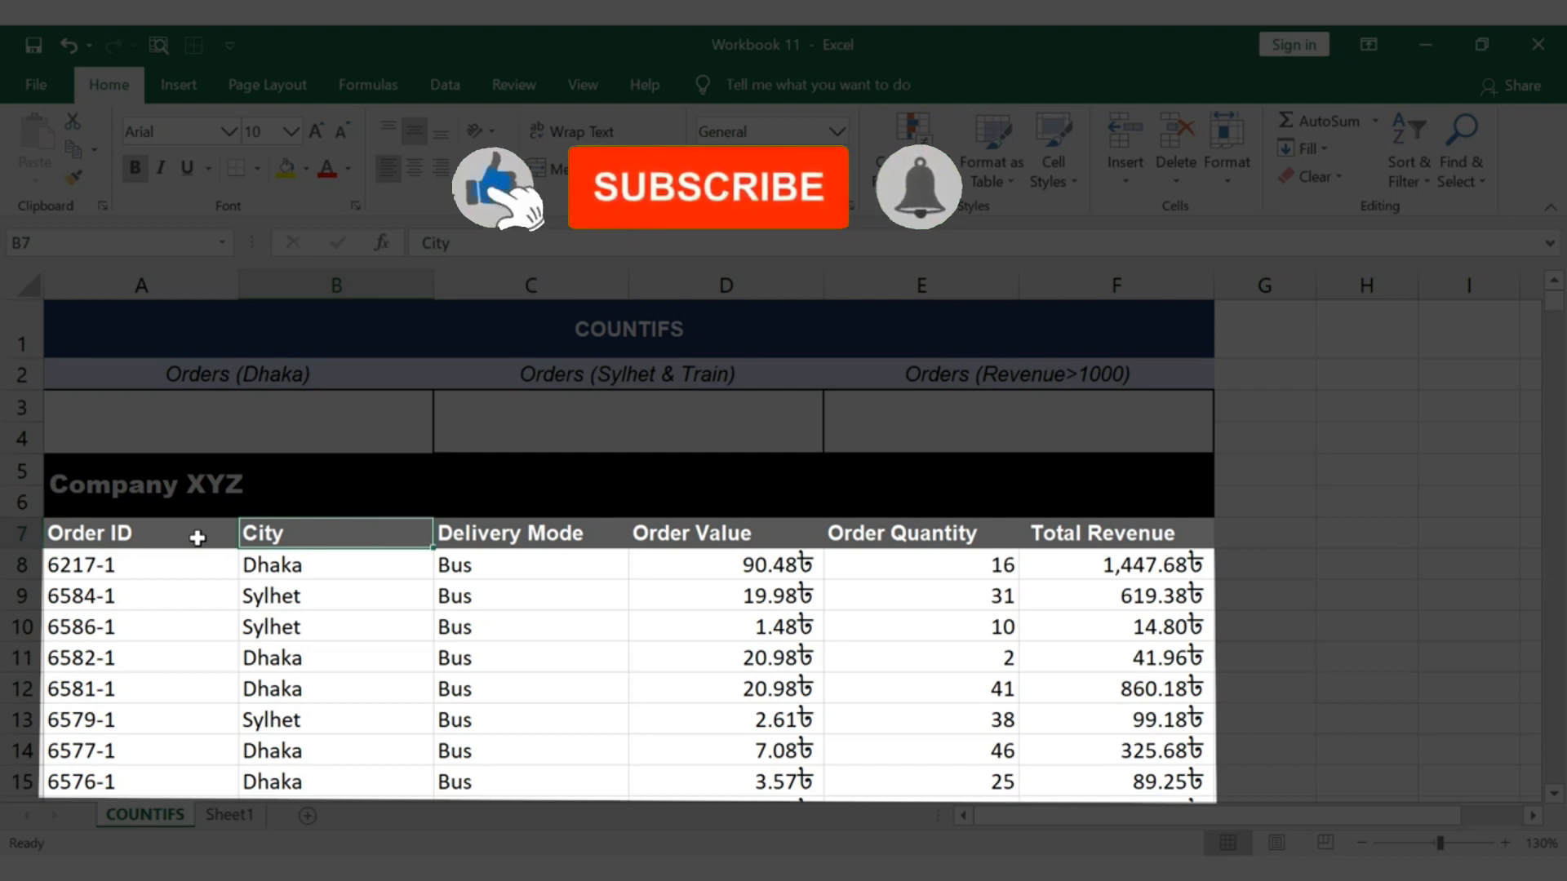
key(Right)
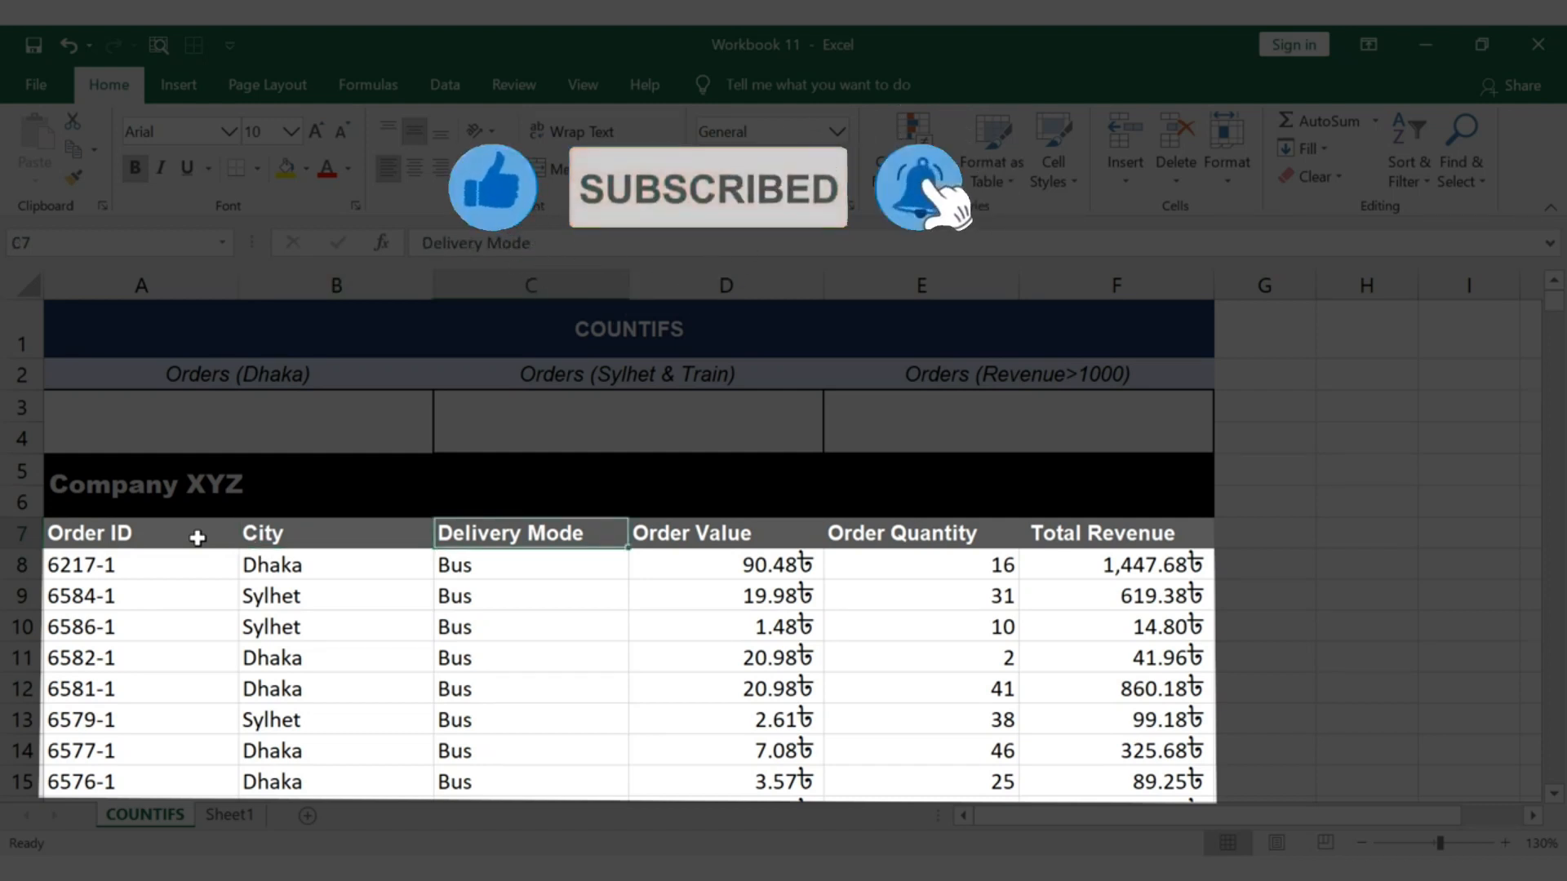
key(Right)
key(Right)
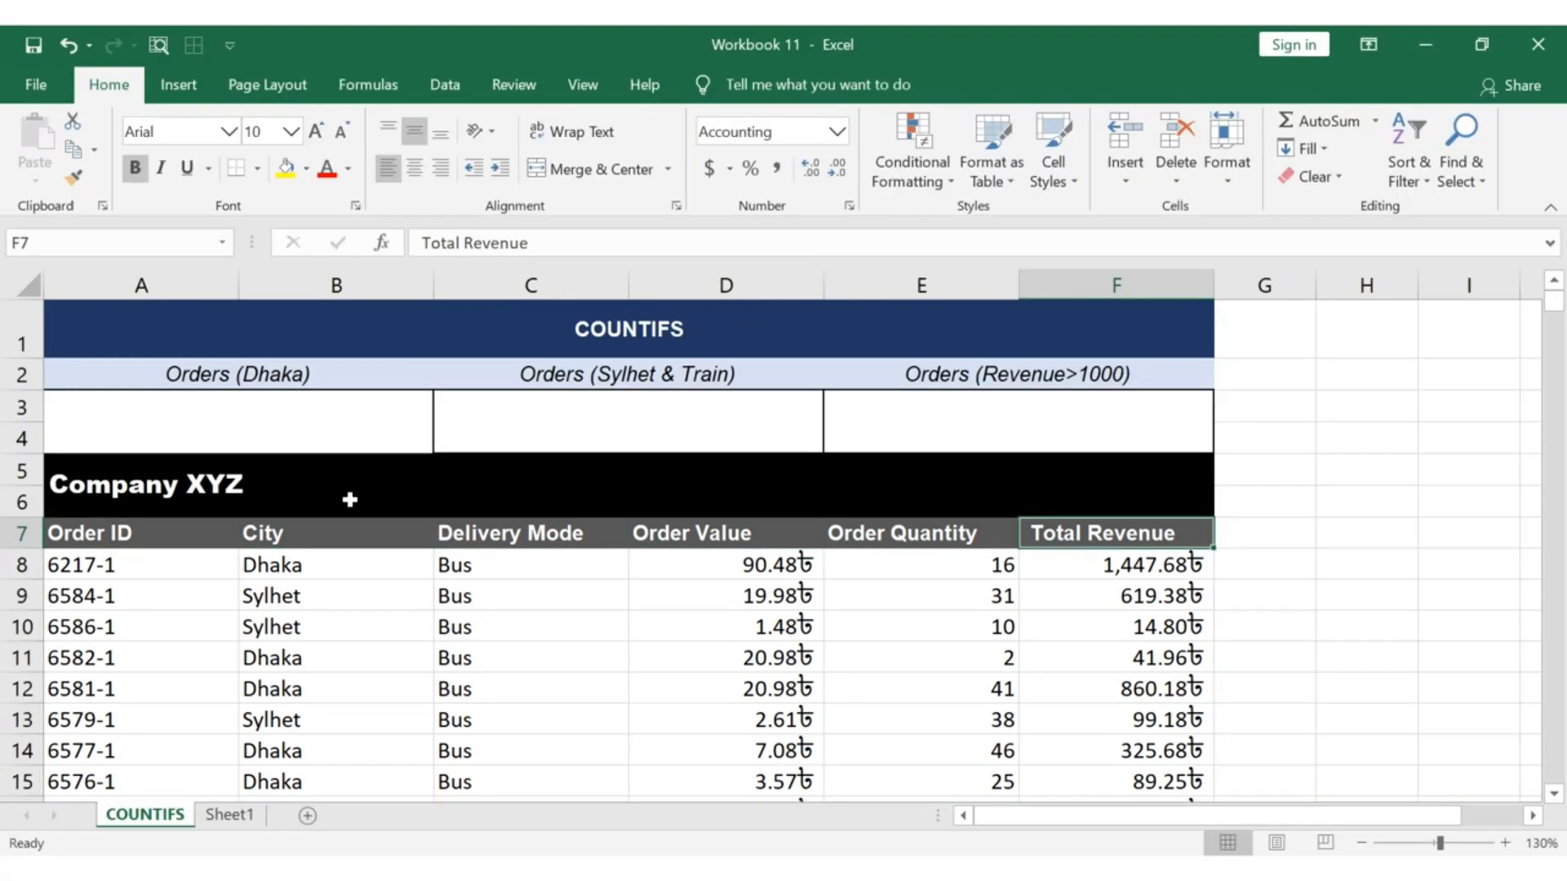
click(349, 500)
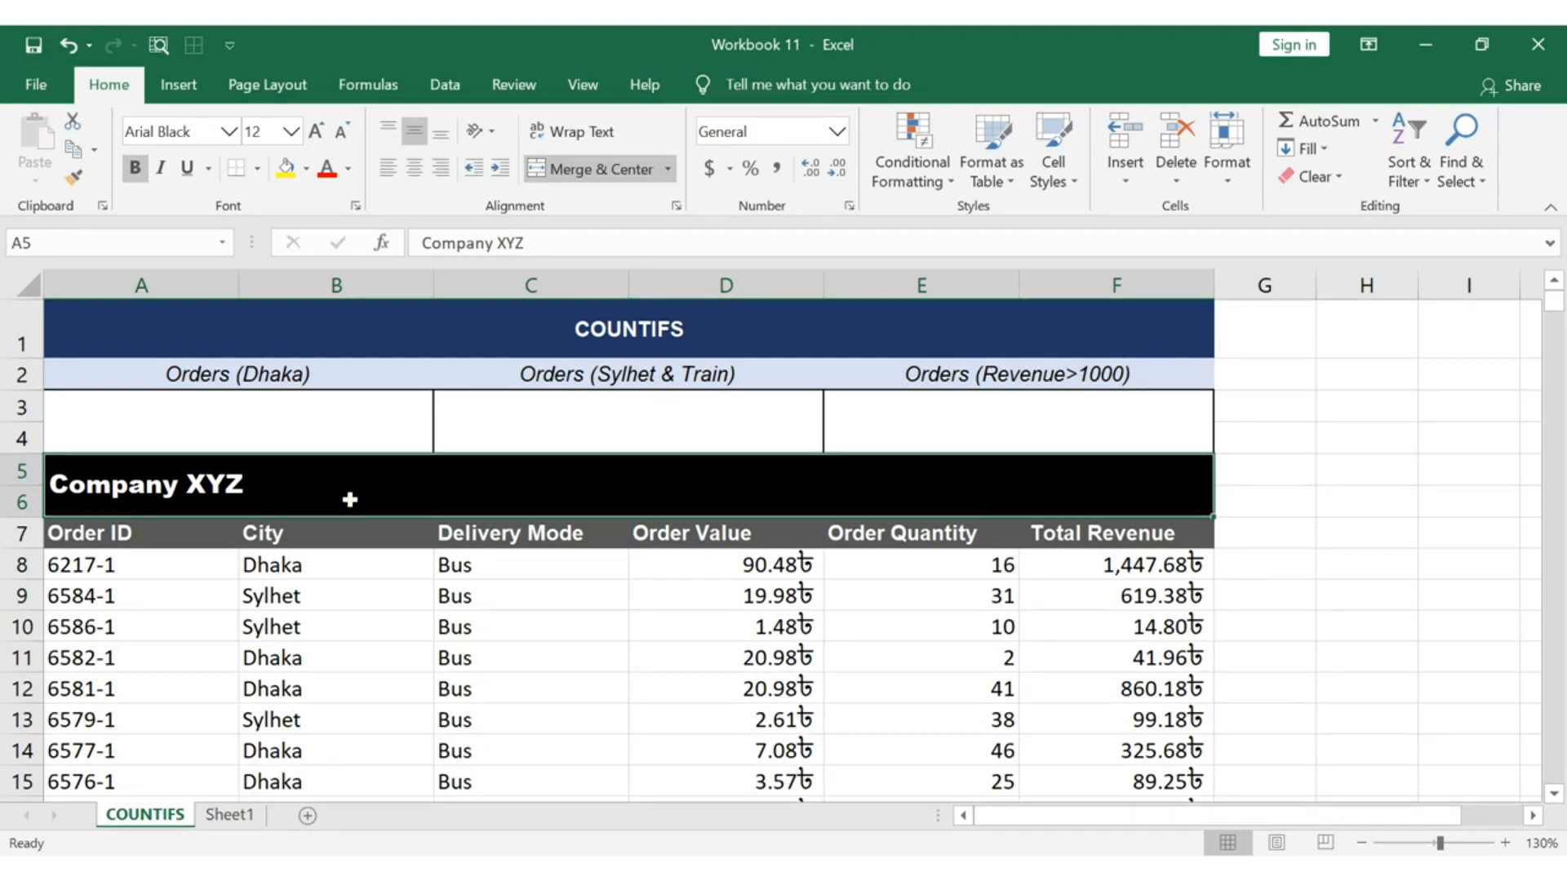
Start a COUNT formula in cell A3 beneath the Orders (Dhaka) heading
click(390, 367)
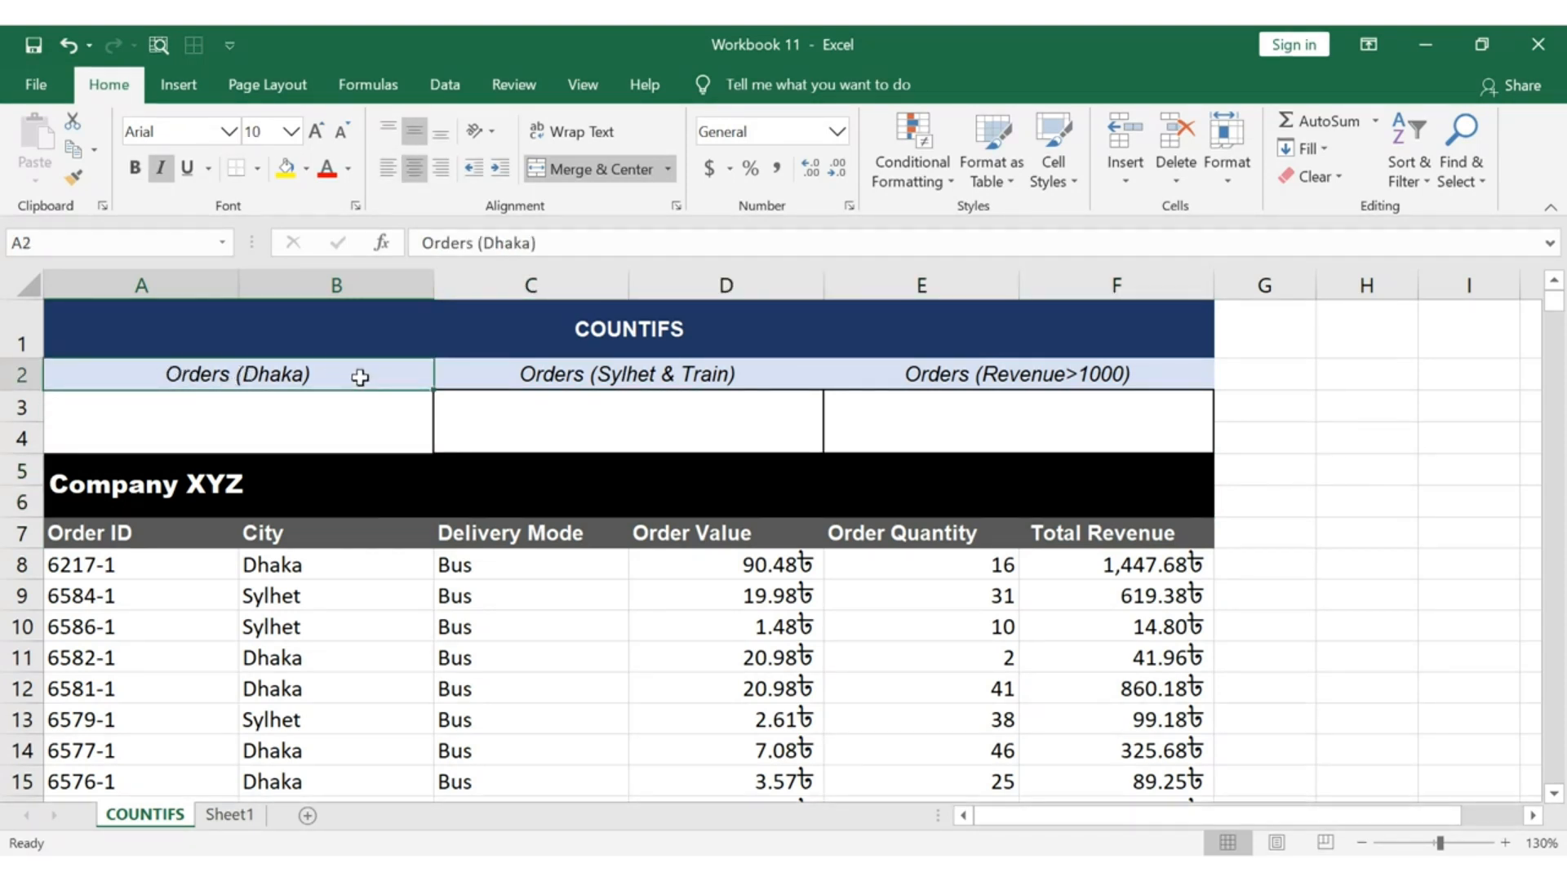
click(356, 441)
text(=COU)
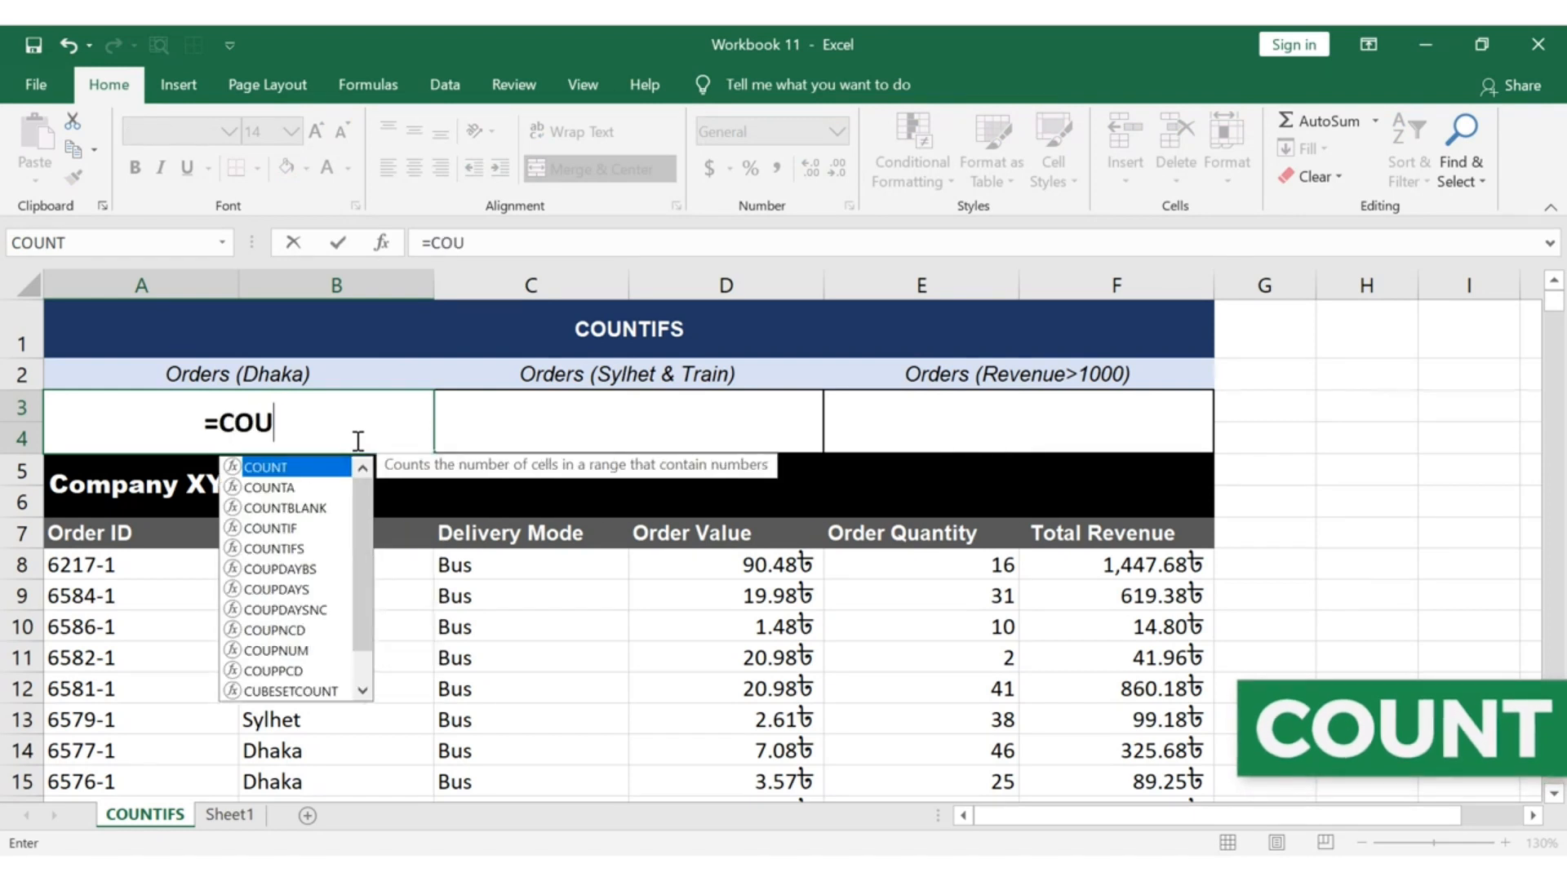
text(NT()
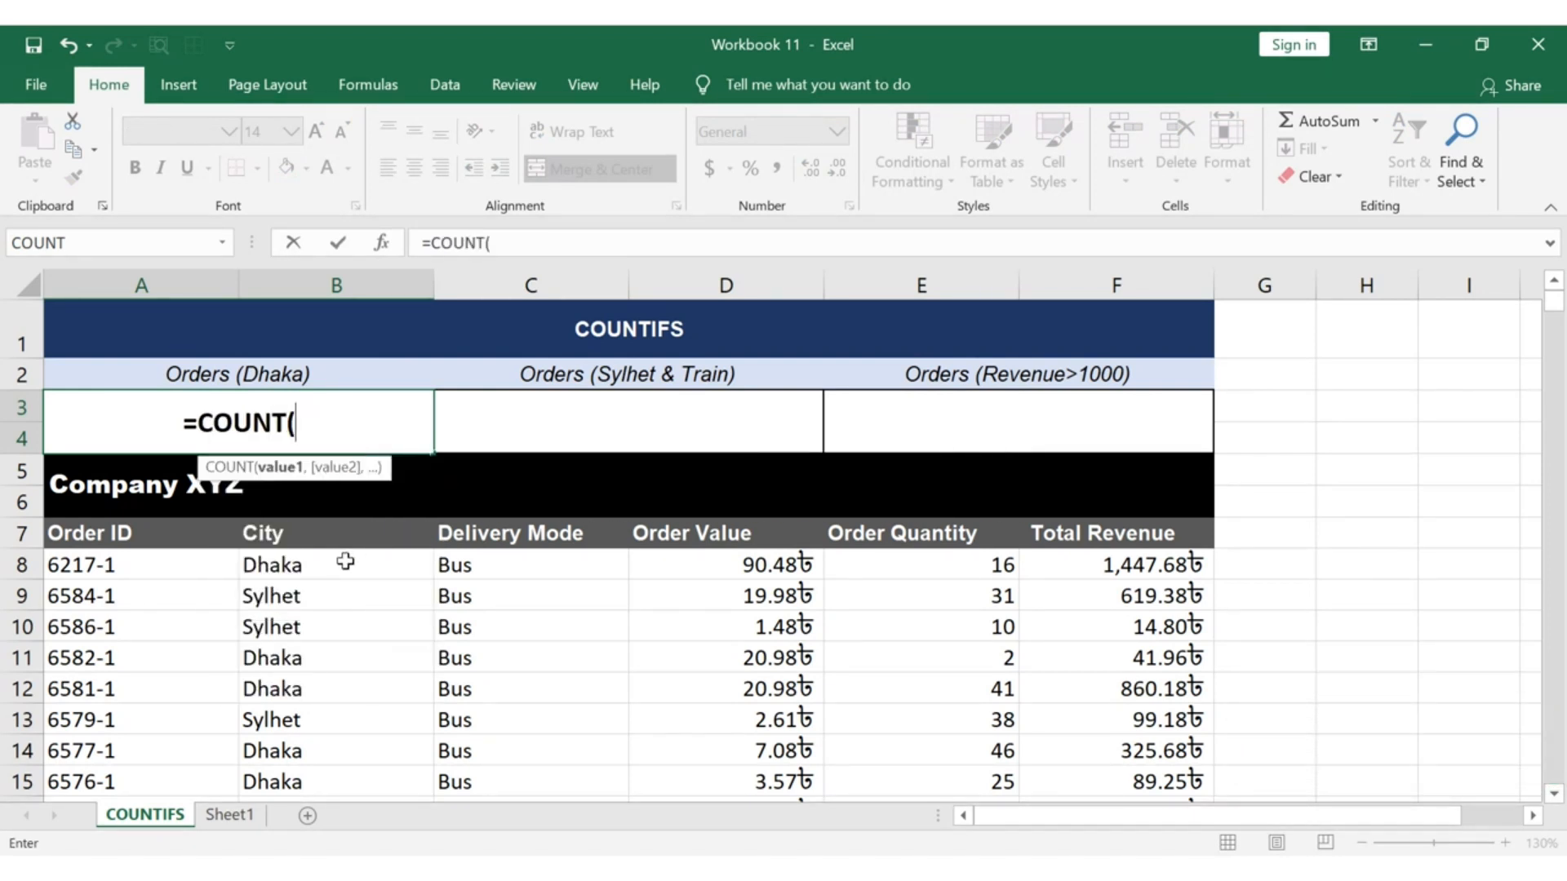
drag(345, 561, 308, 779)
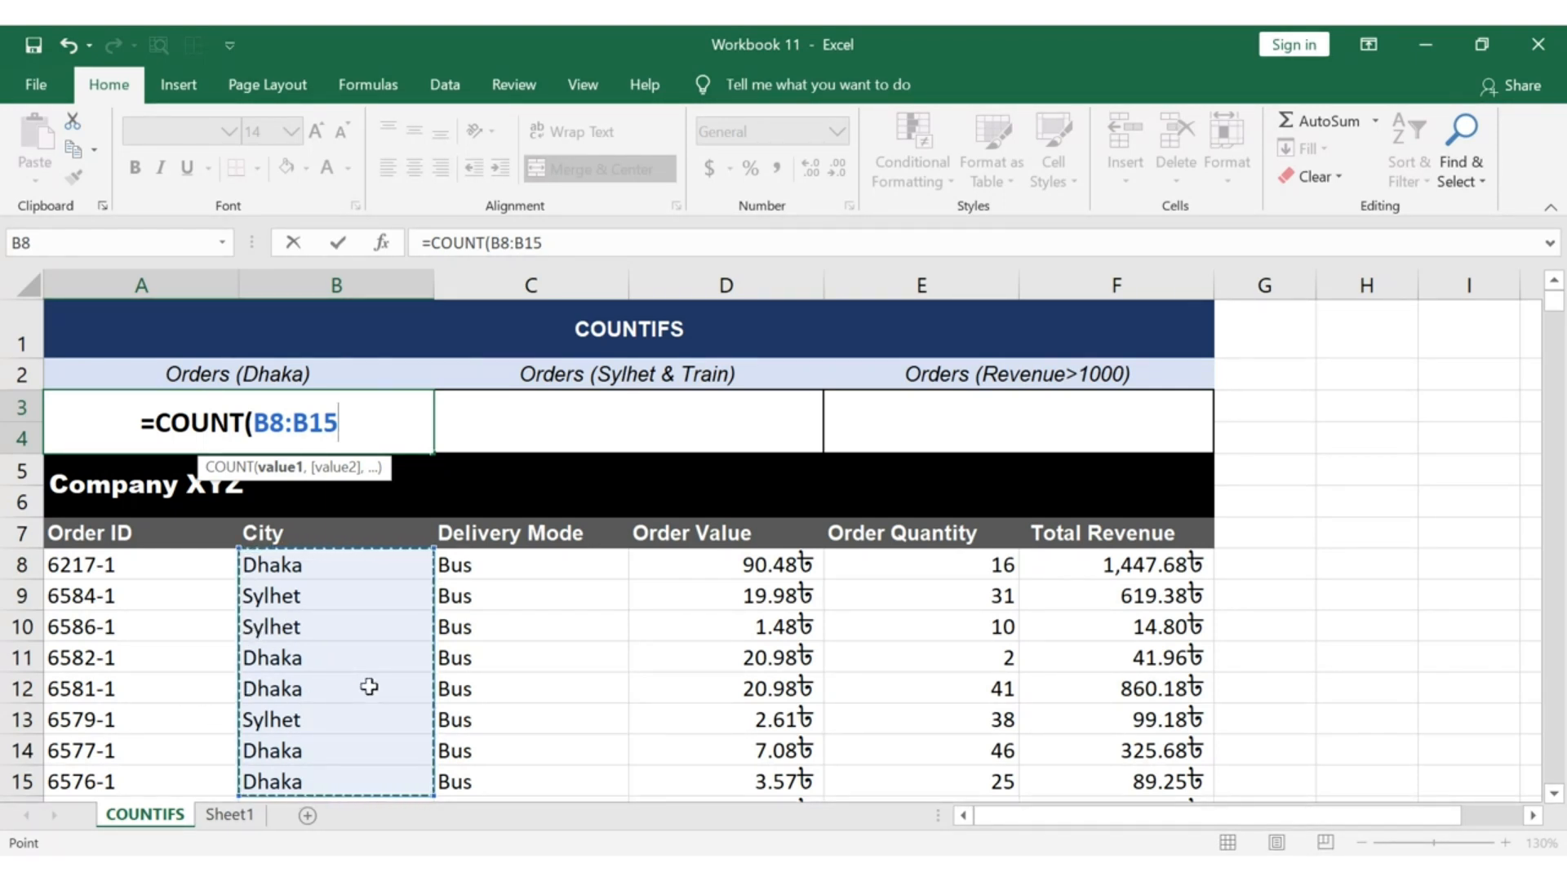
key(BackSpace)
key(BackSpace)
key(BackSpace)
key(BackSpace)
key(BackSpace)
key(BackSpace)
key(BackSpace)
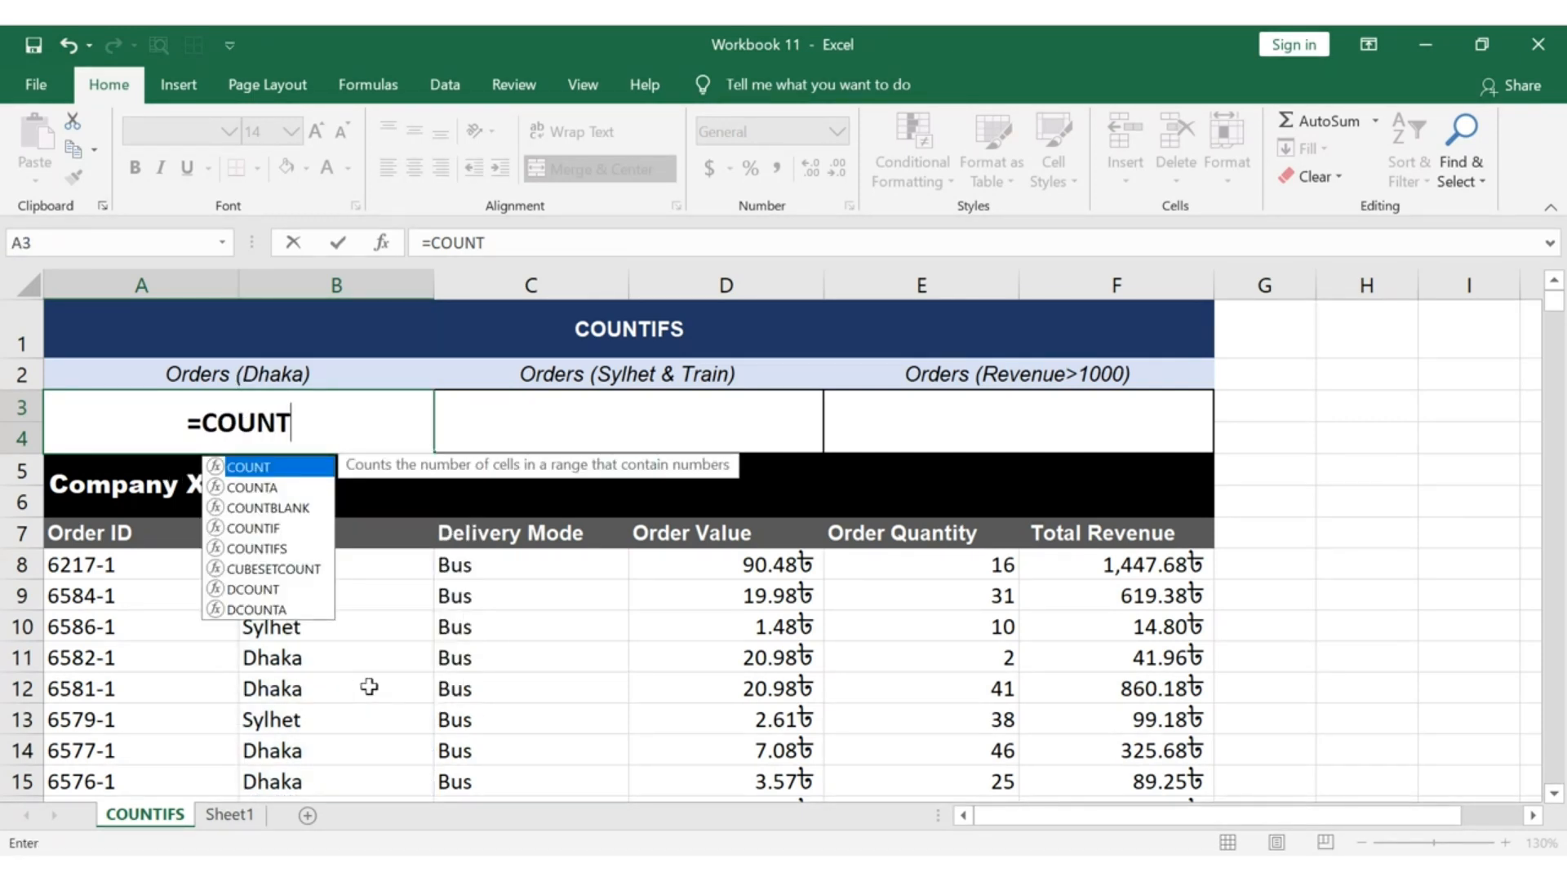
Make the formula in A3 a COUNTIFS function with the City column range B8:B1046 as its first criteria range
key(Down)
key(Down)
key(Down)
key(Down)
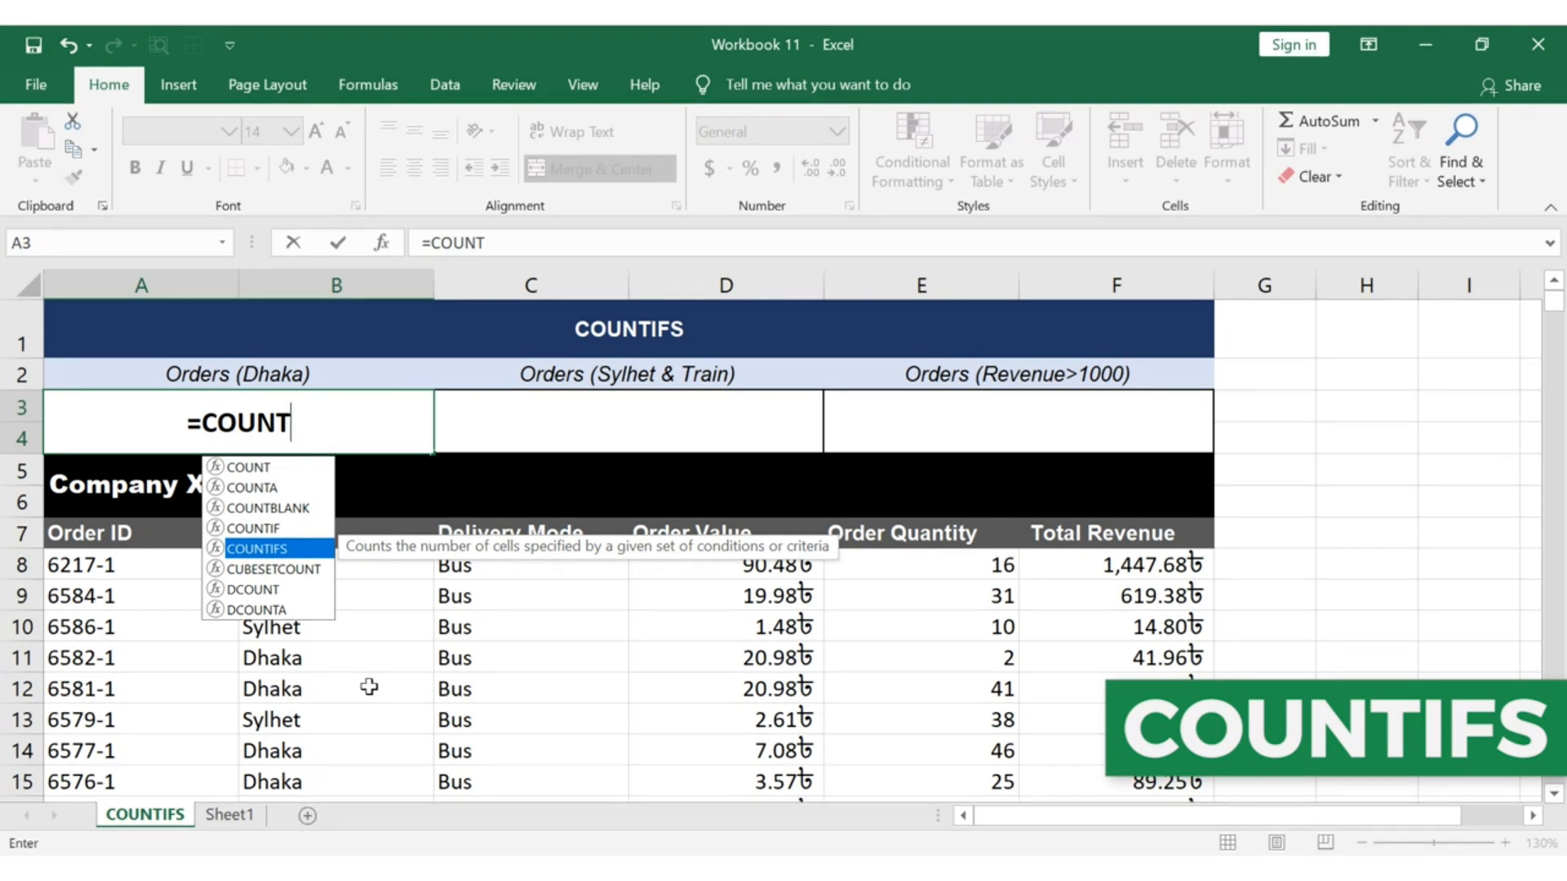
key(Tab)
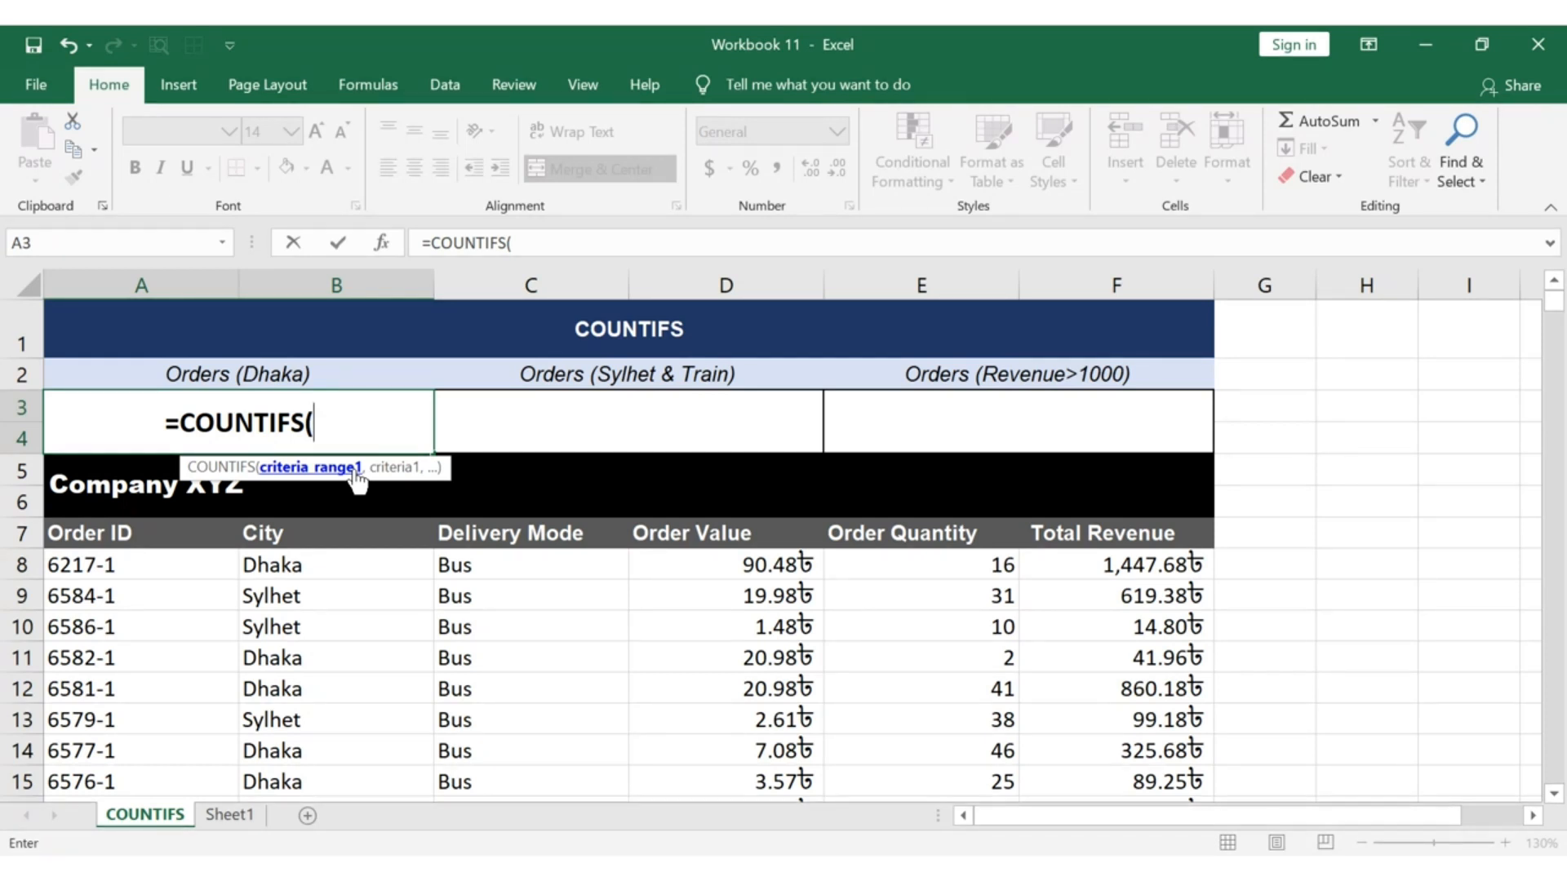
click(346, 567)
key(ctrl+shift+Down)
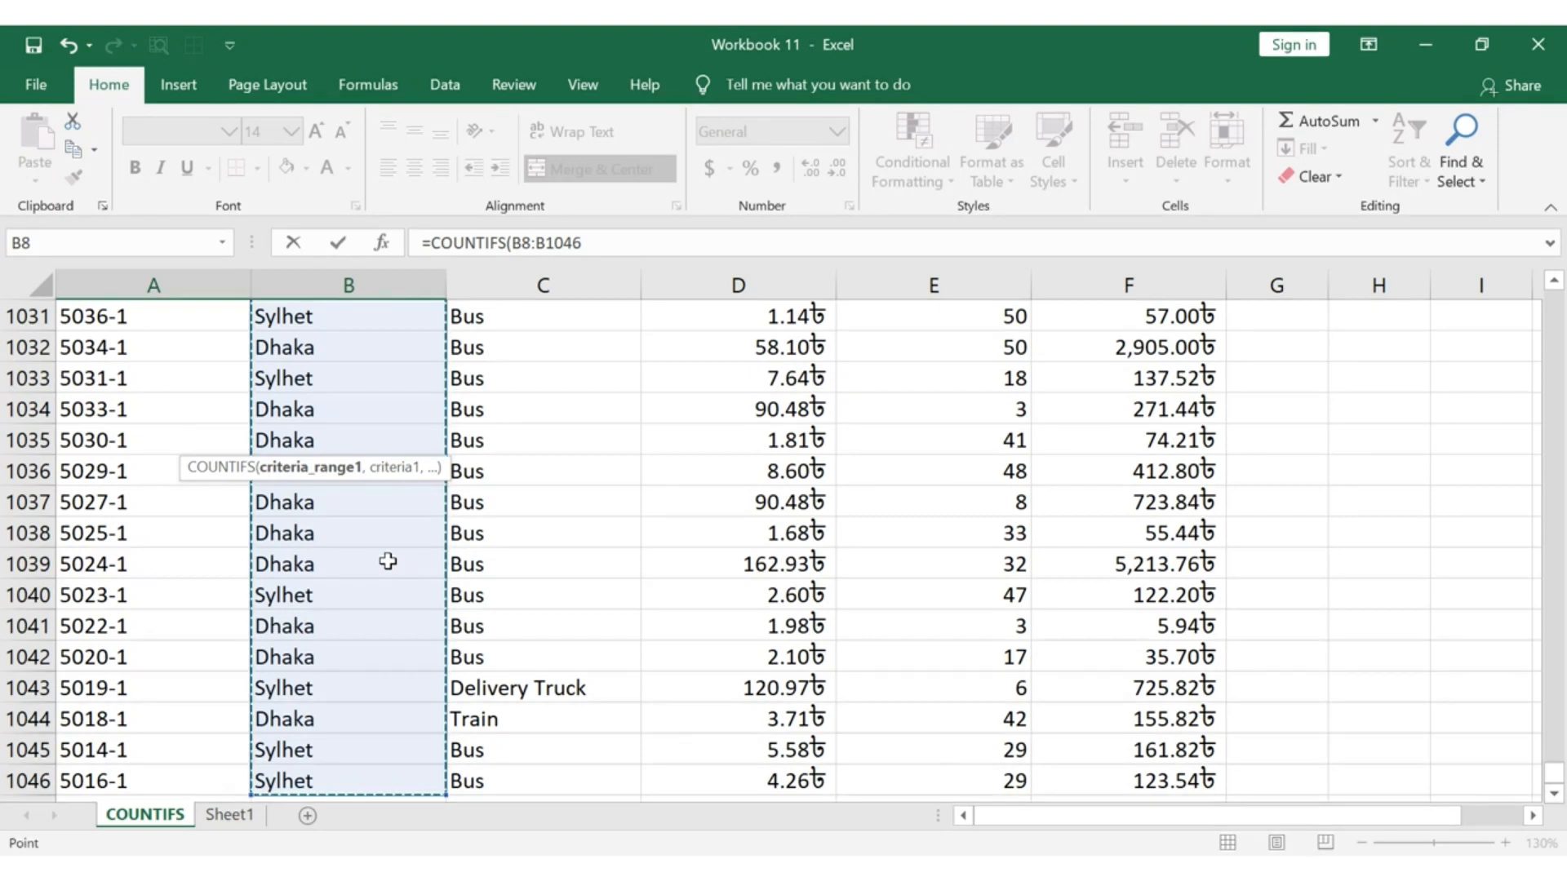
text(,)
key(ctrl+Home)
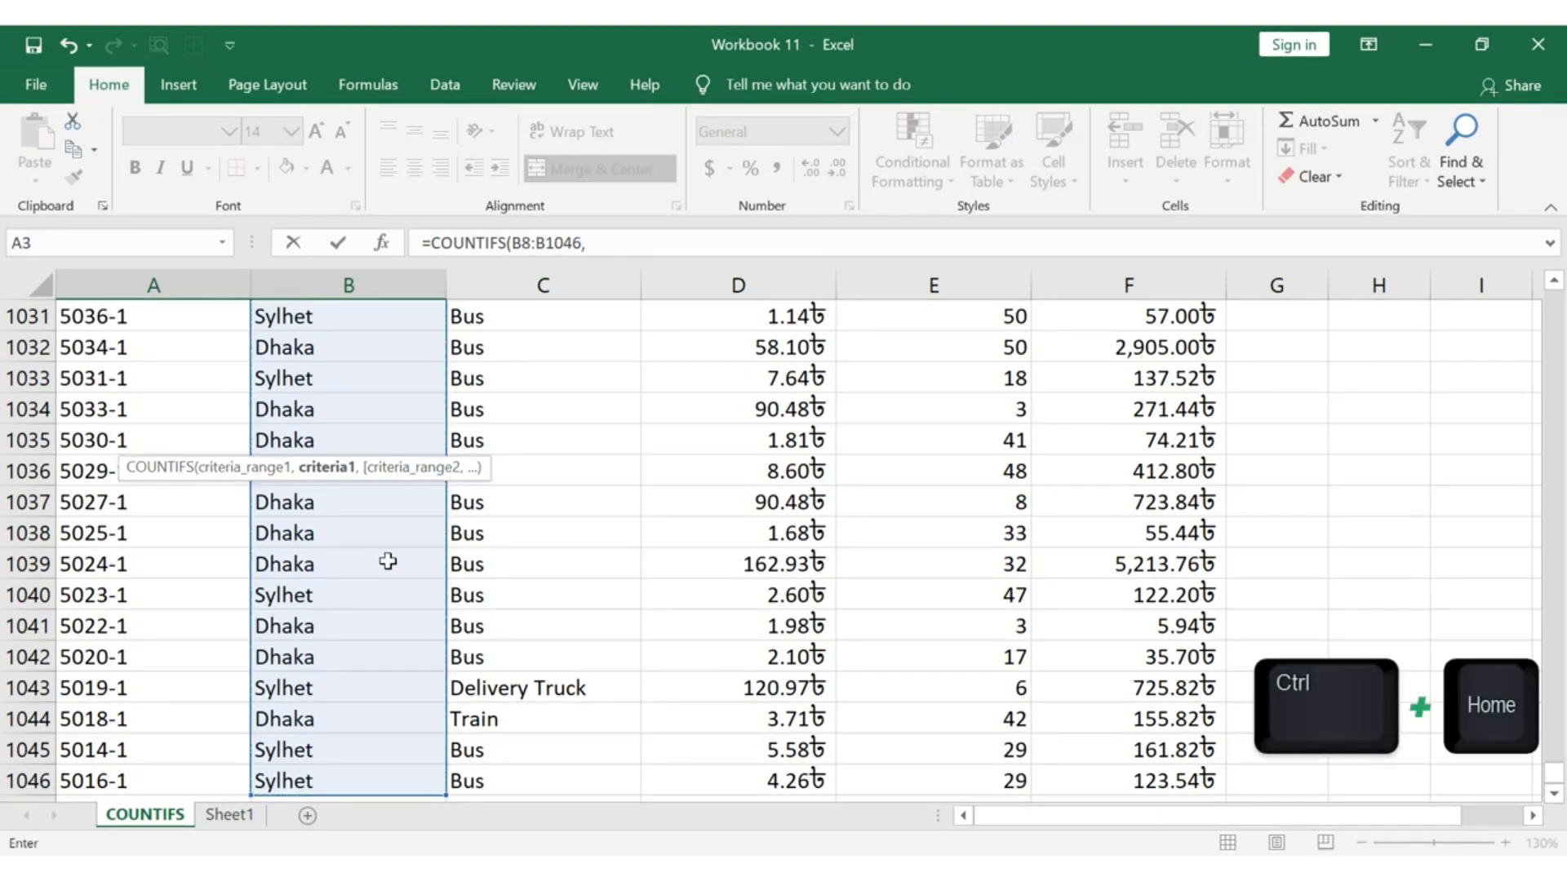
key(ctrl+Home)
key(BackSpace)
key(BackSpace)
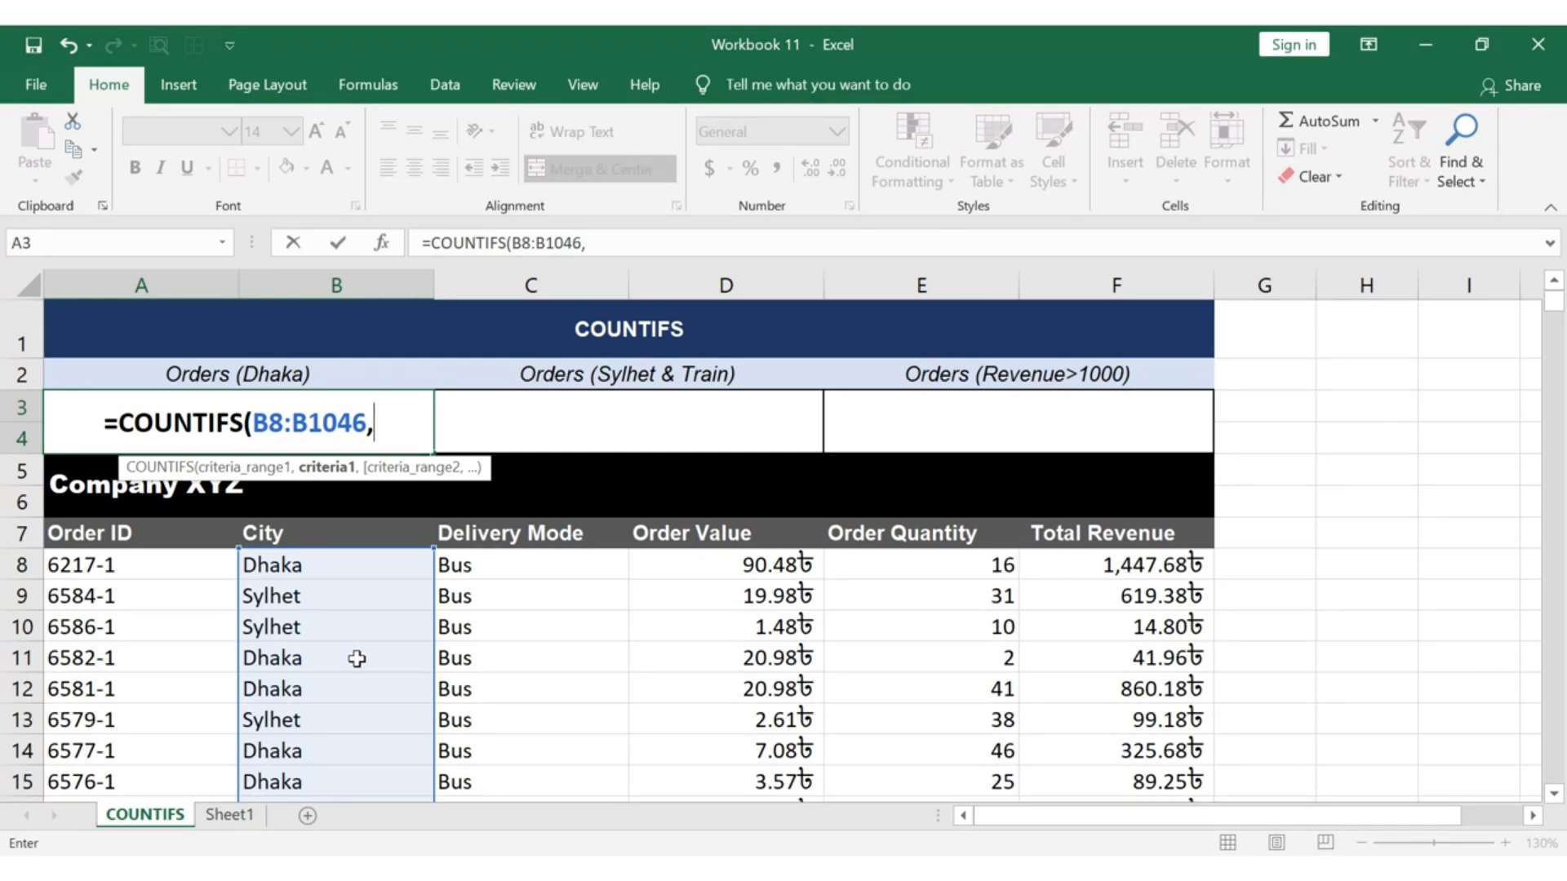
Set the criterion of the A3 formula to "Dhaka" and enter the completed COUNTIFS formula
text(")
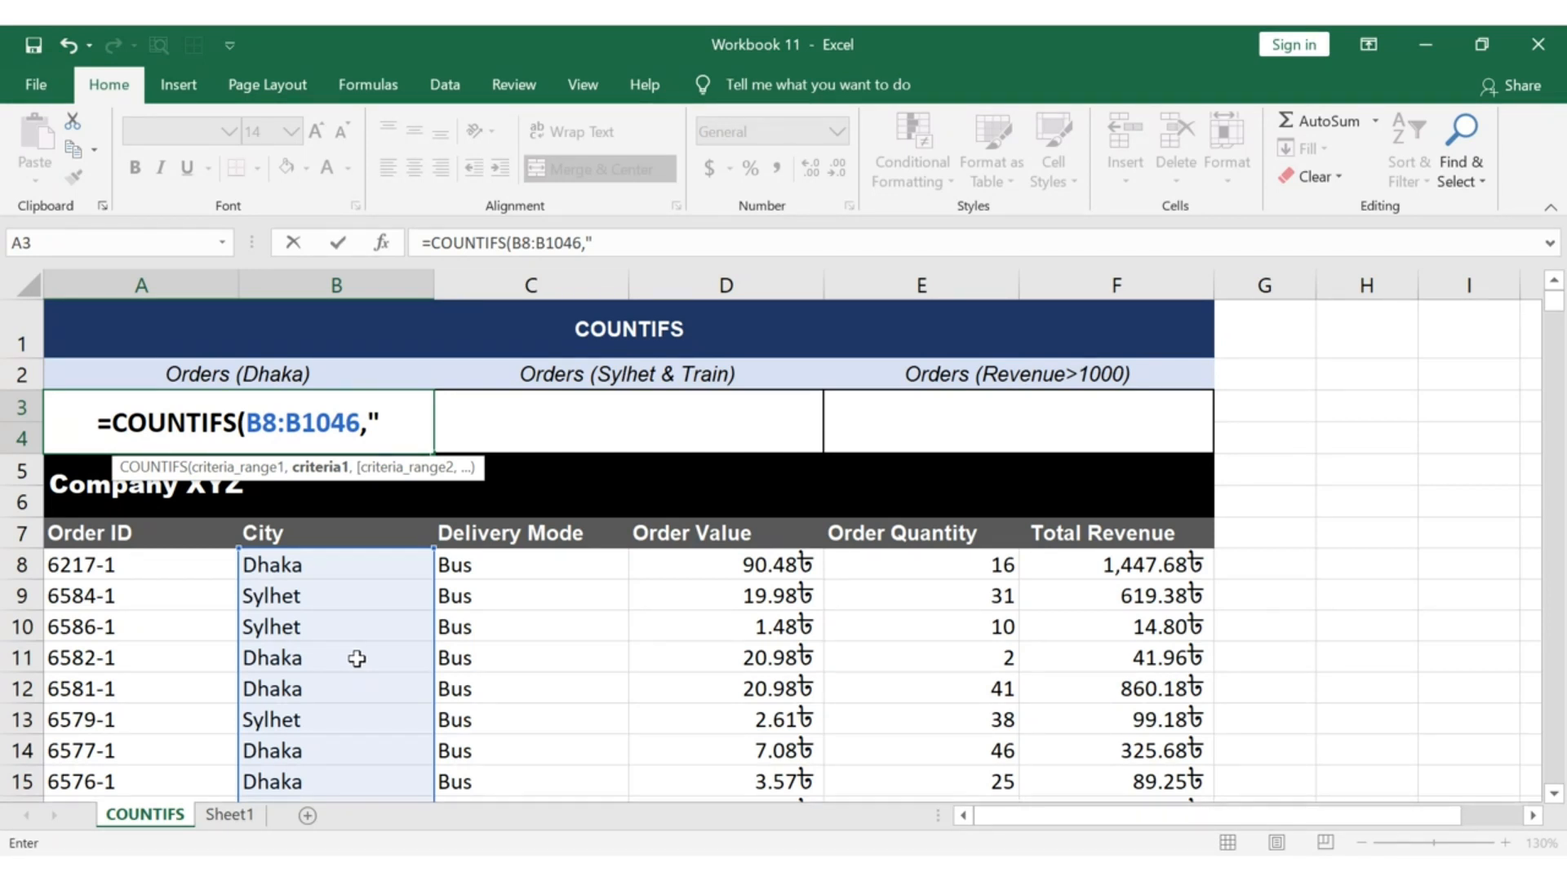
text(Dhaka)
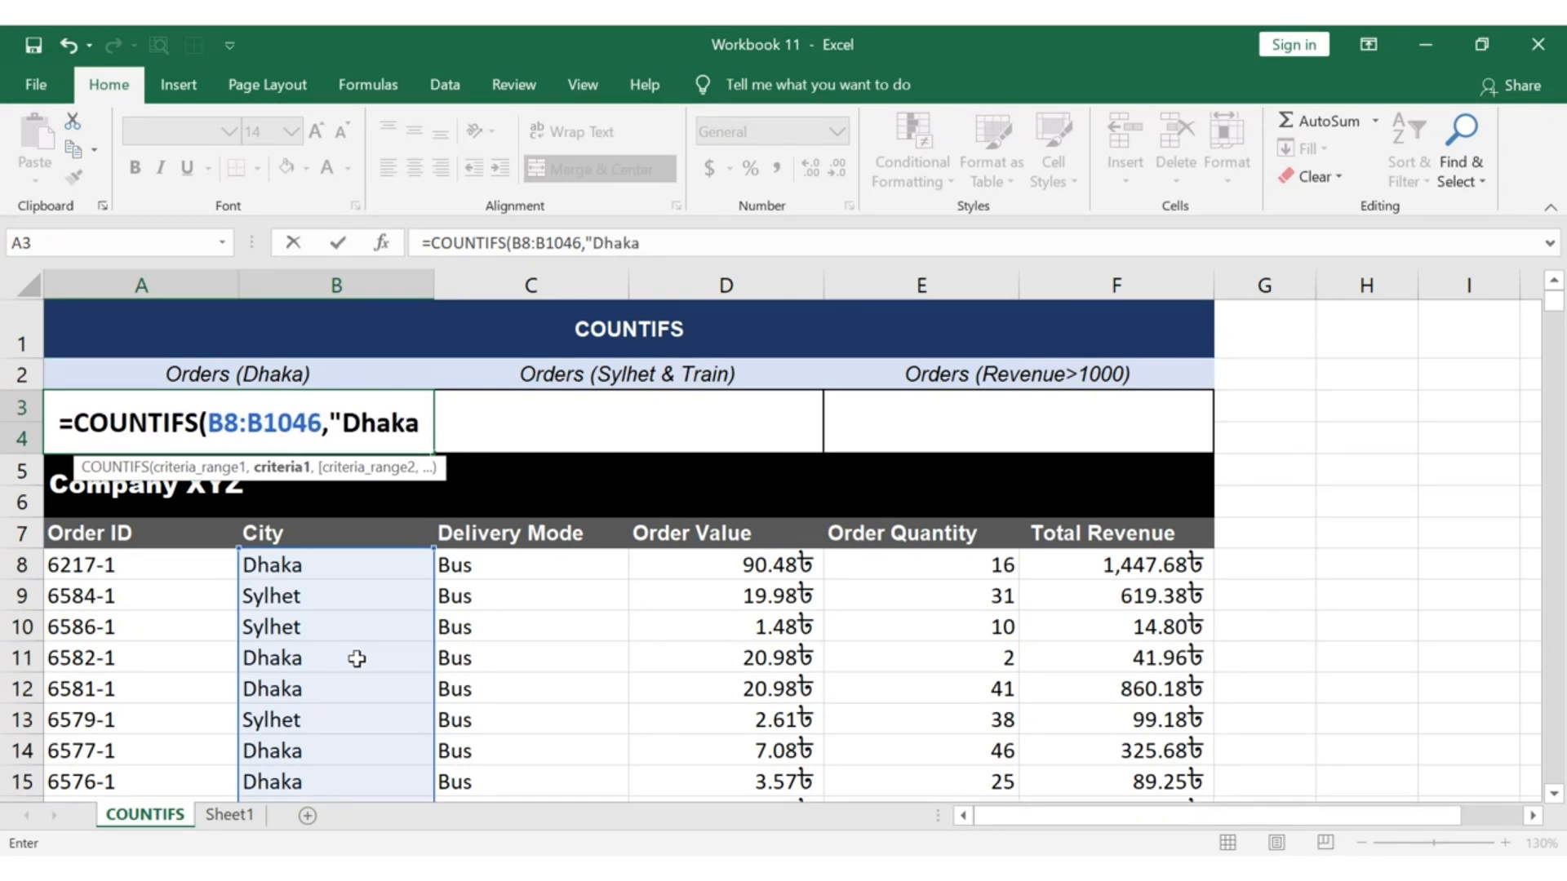
text(")
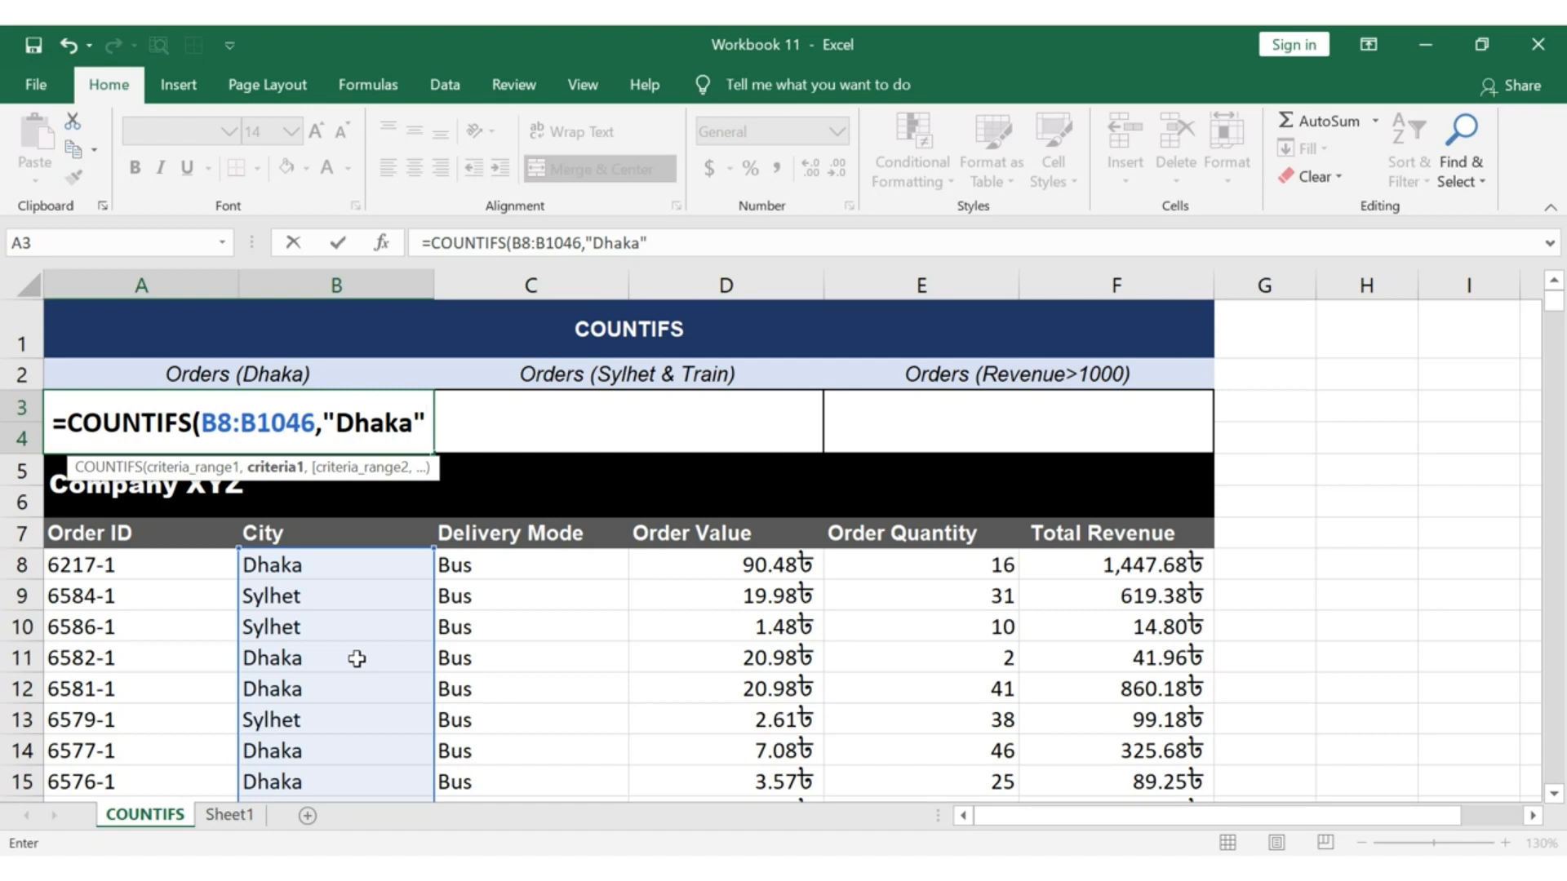
text())
key(Return)
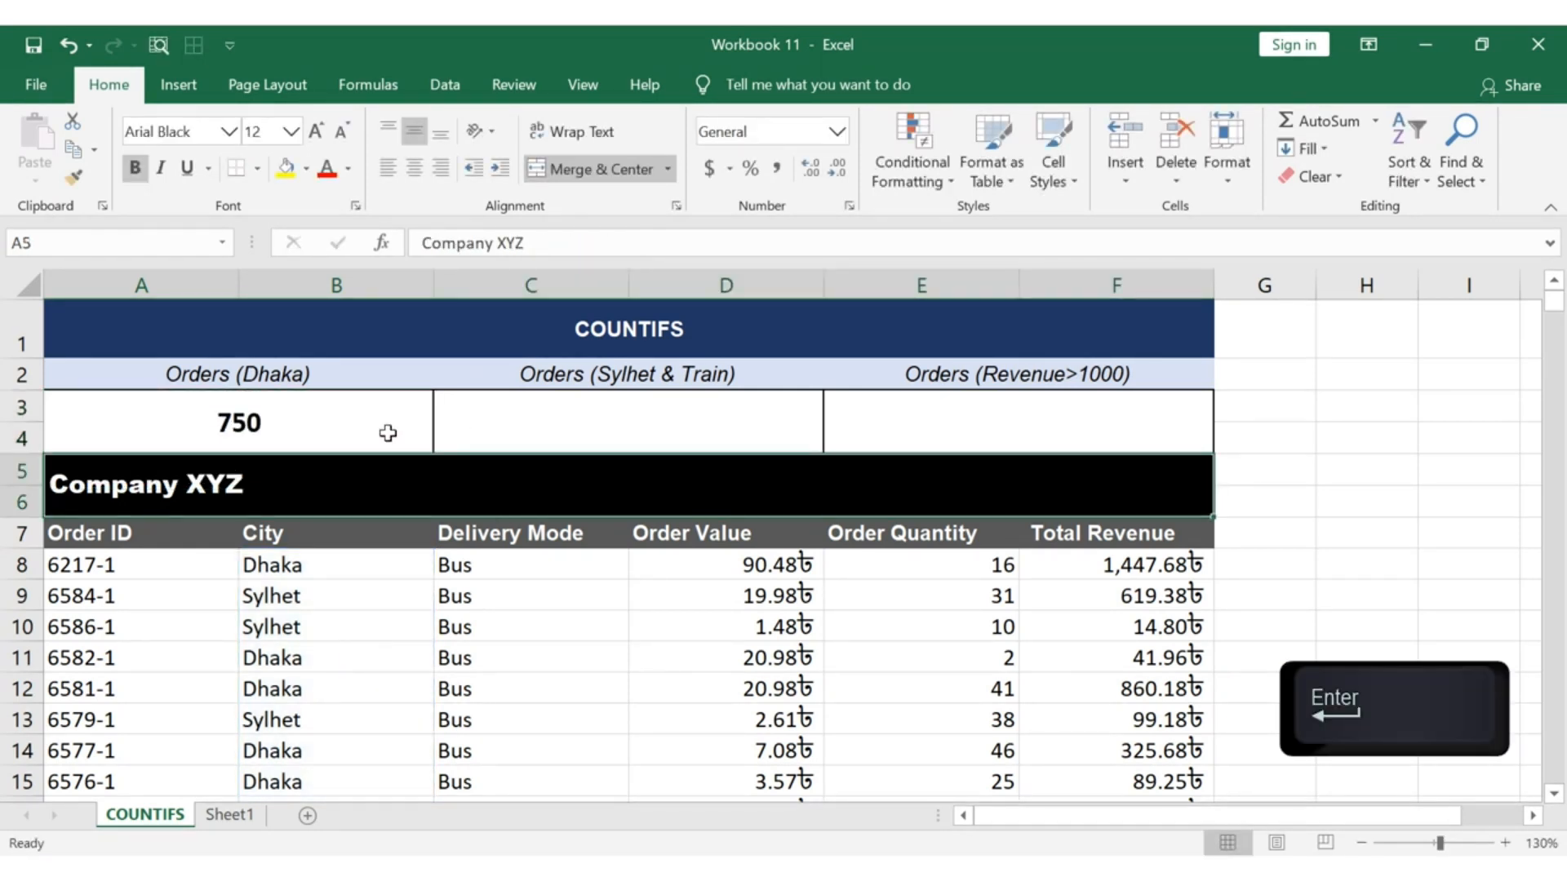
click(388, 433)
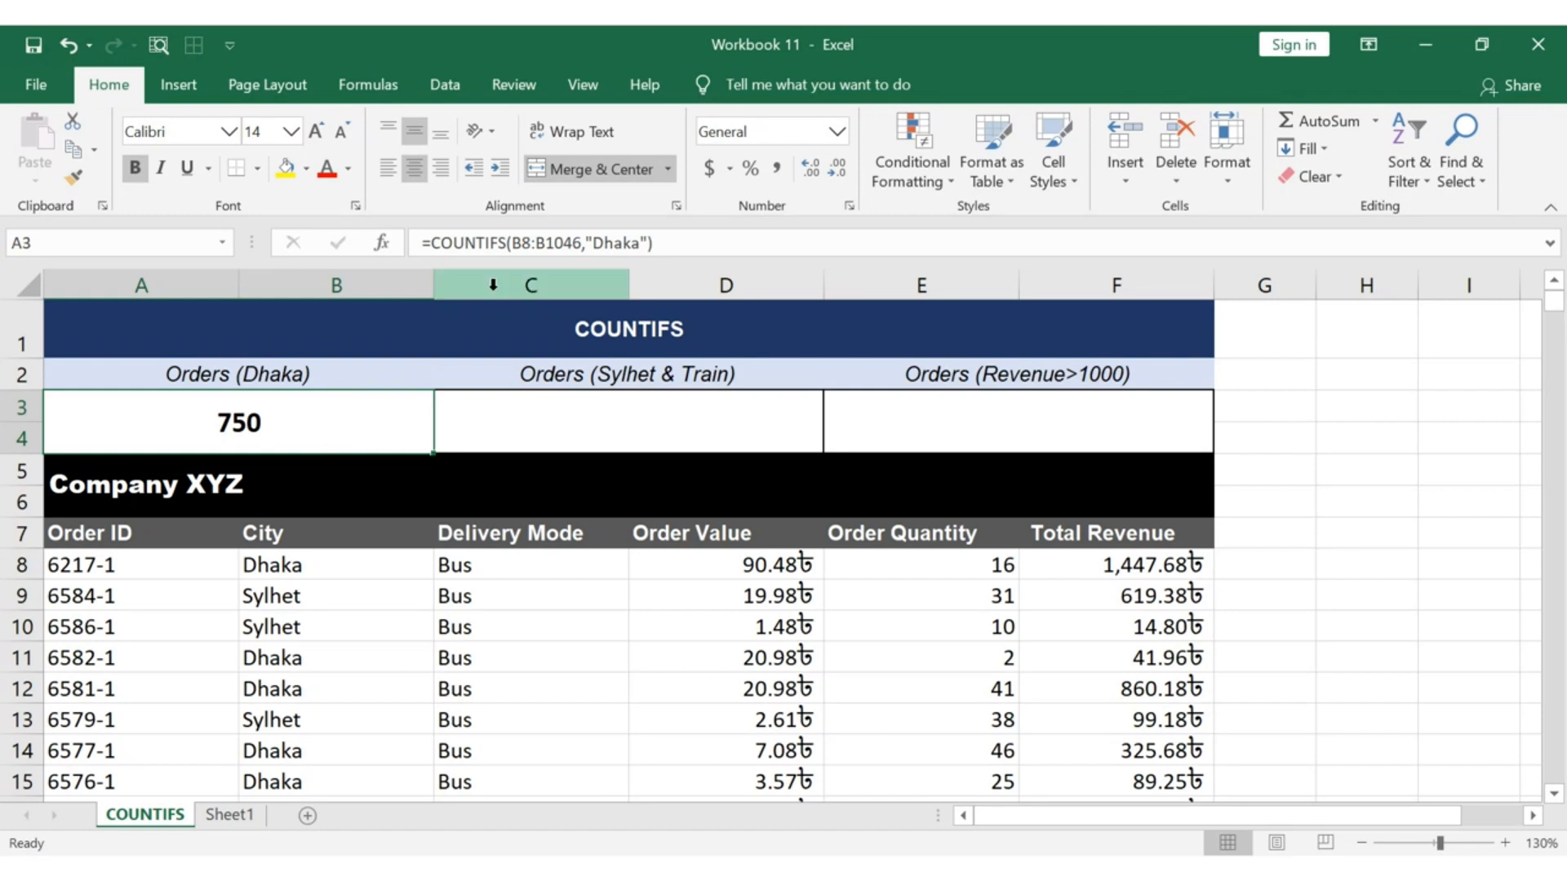
Start a COUNTIFS formula in C3 beneath Orders (Sylhet & Train) with range B8:B1046 and criterion "Sylhet"
click(495, 370)
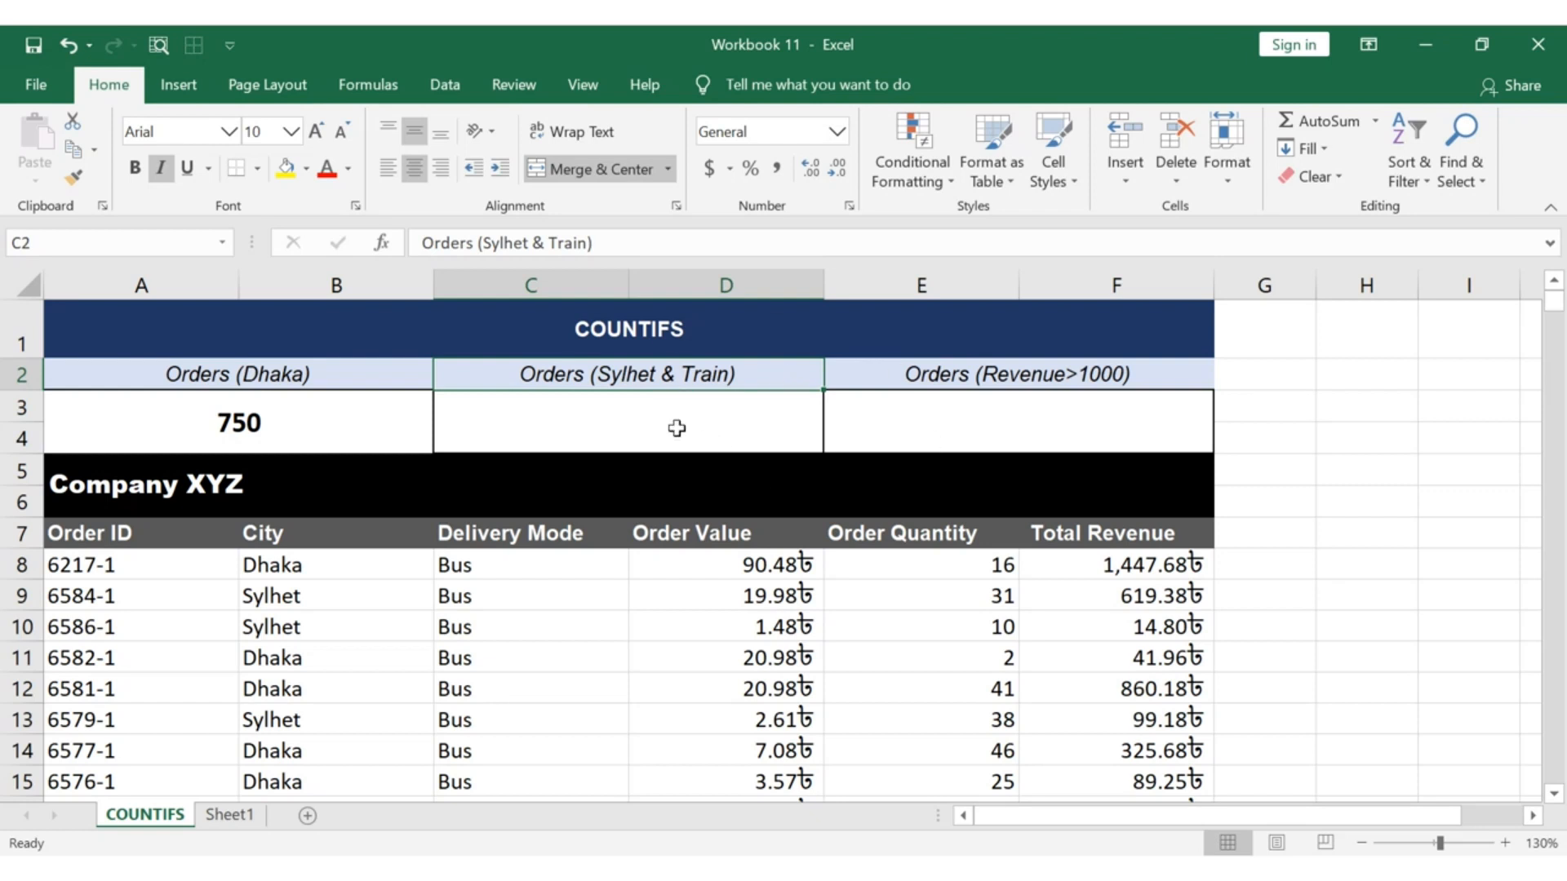
click(737, 424)
text(=COUNT)
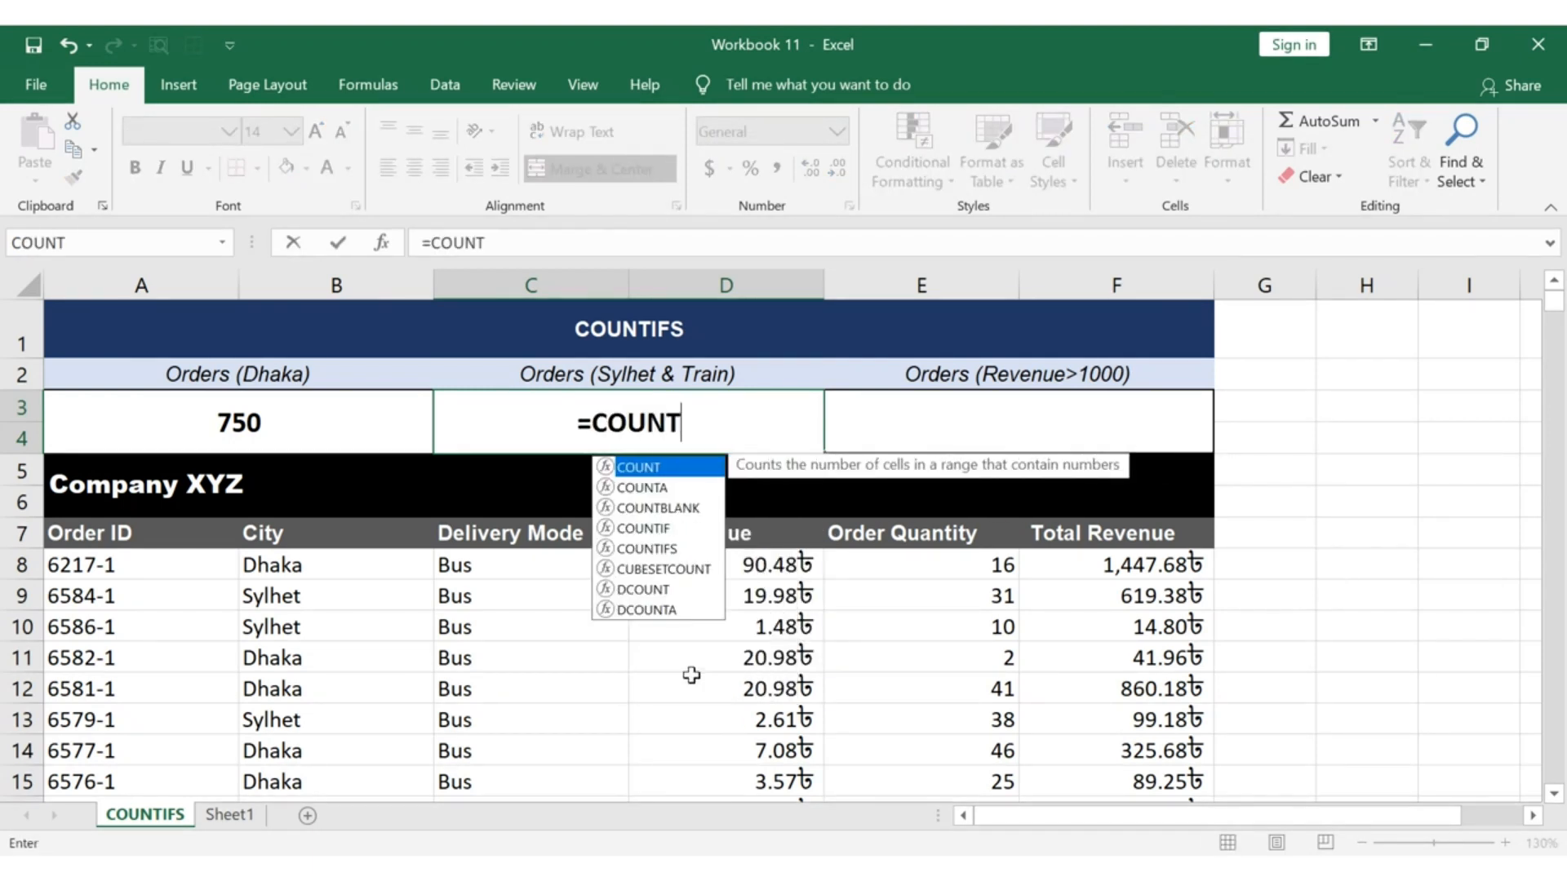
text(IFS()
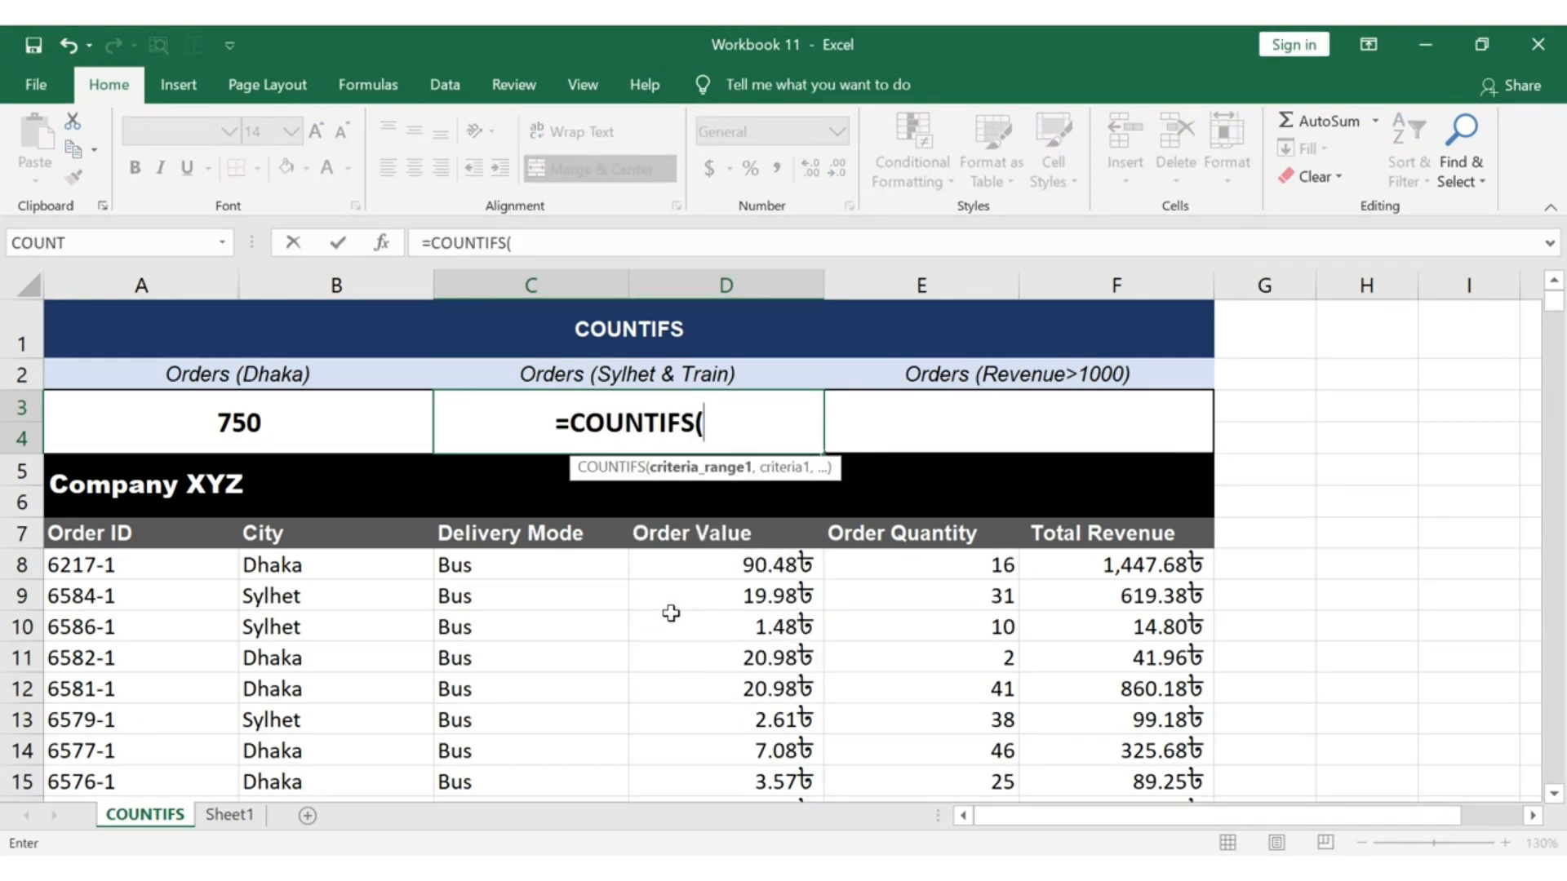
text(B)
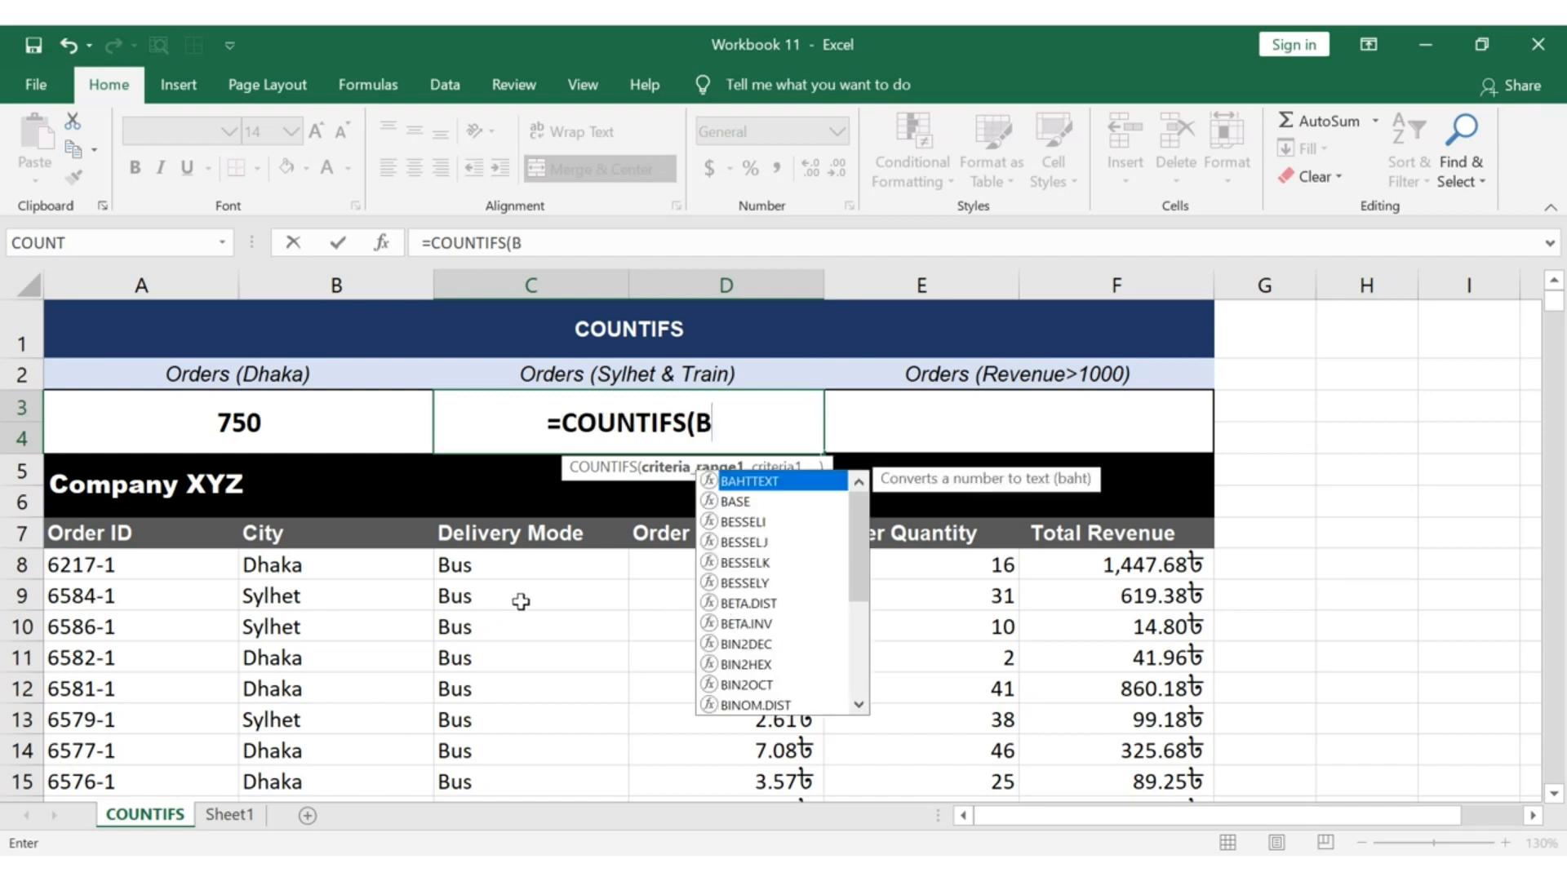
text(8:B10)
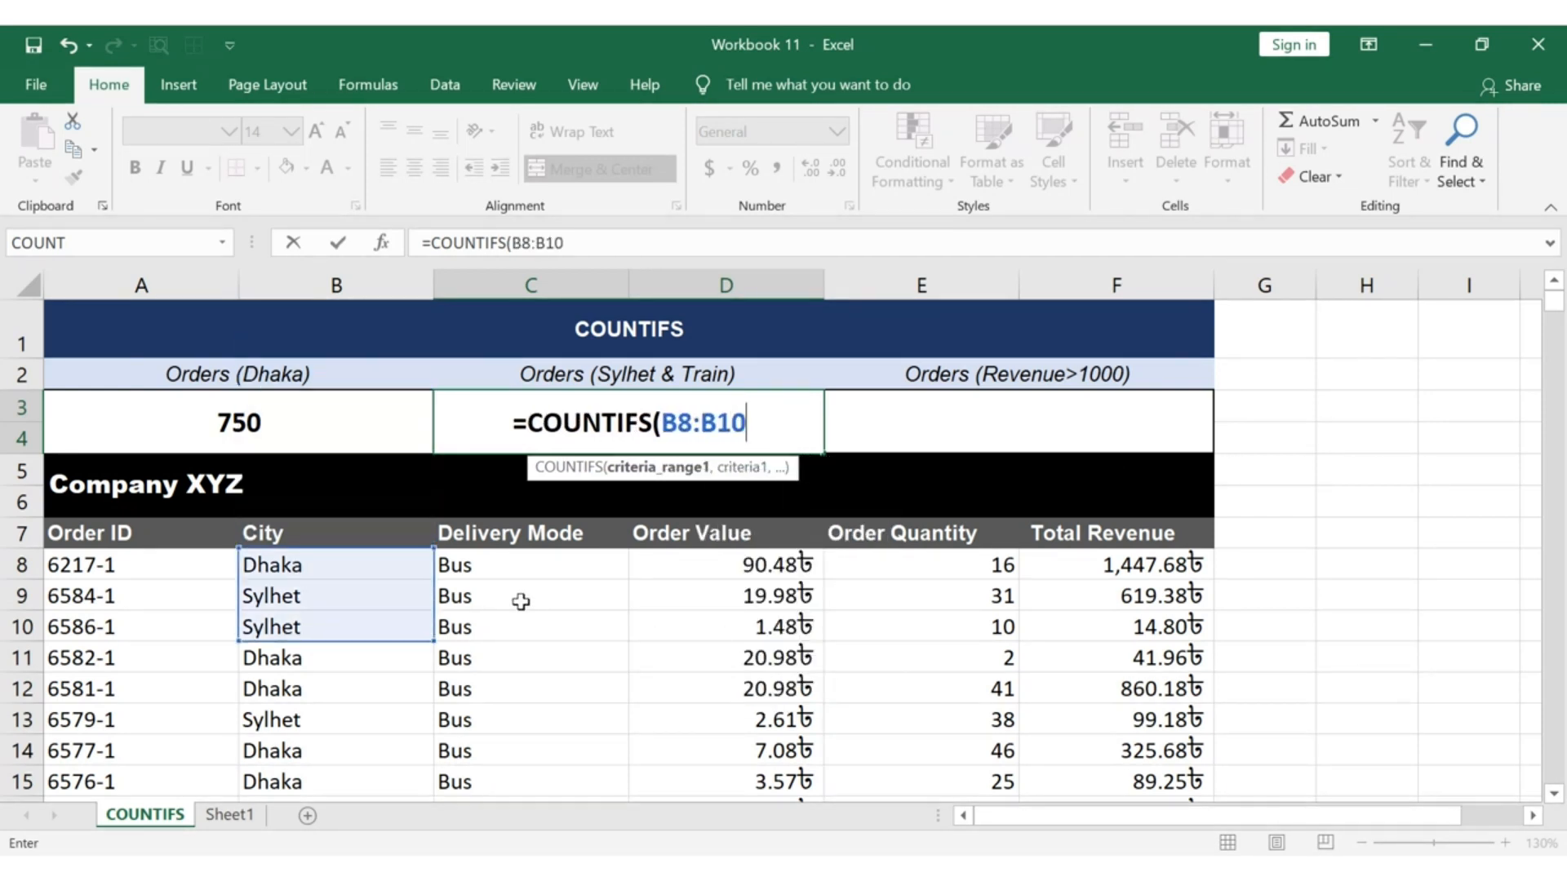
text(46,)
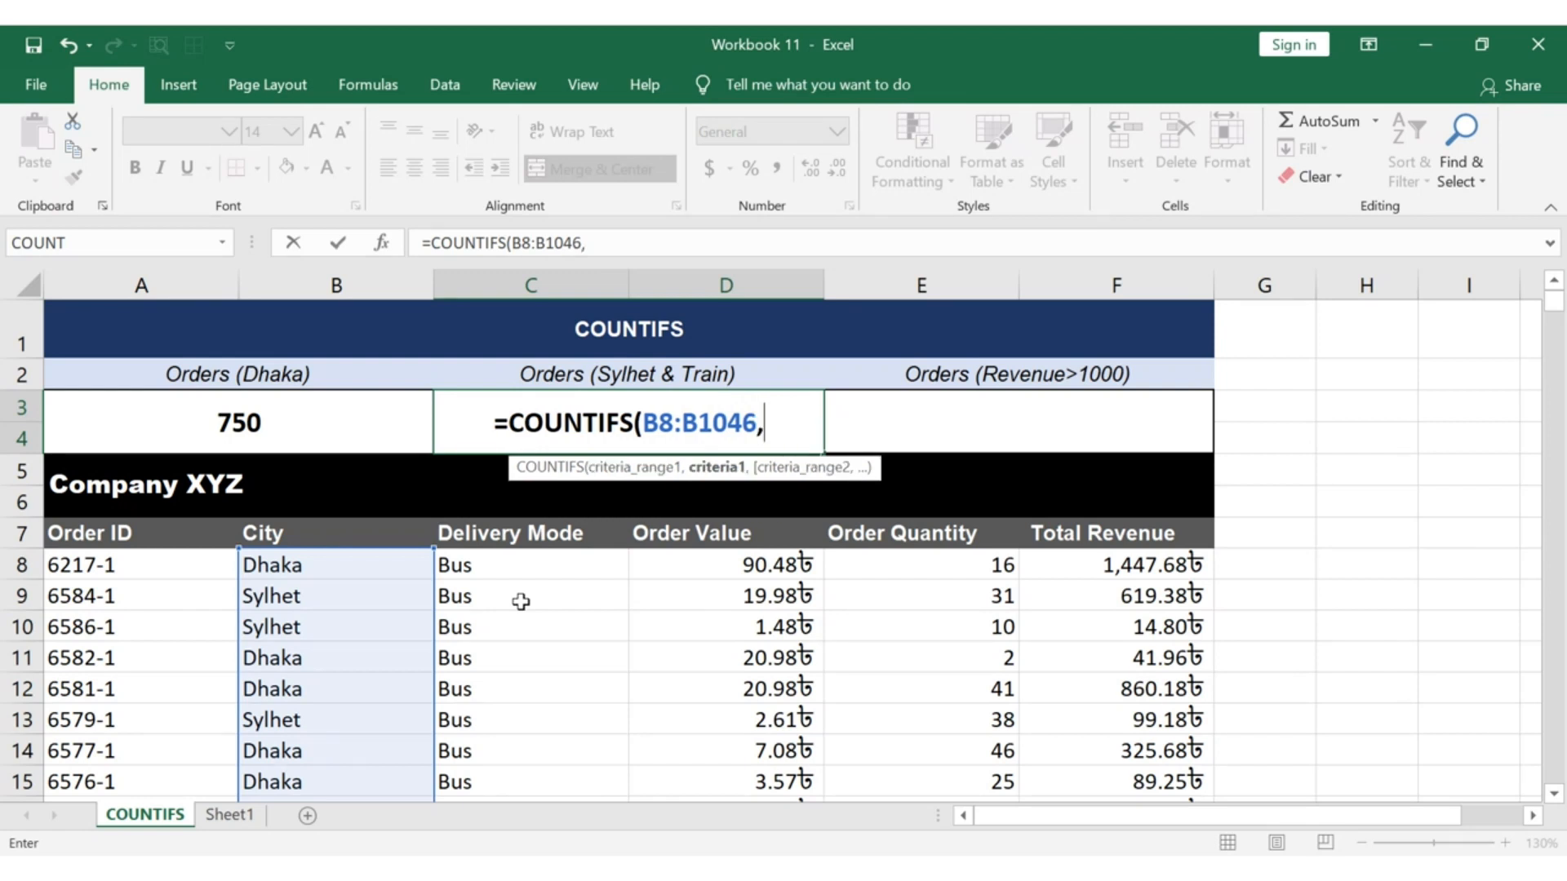
text("S)
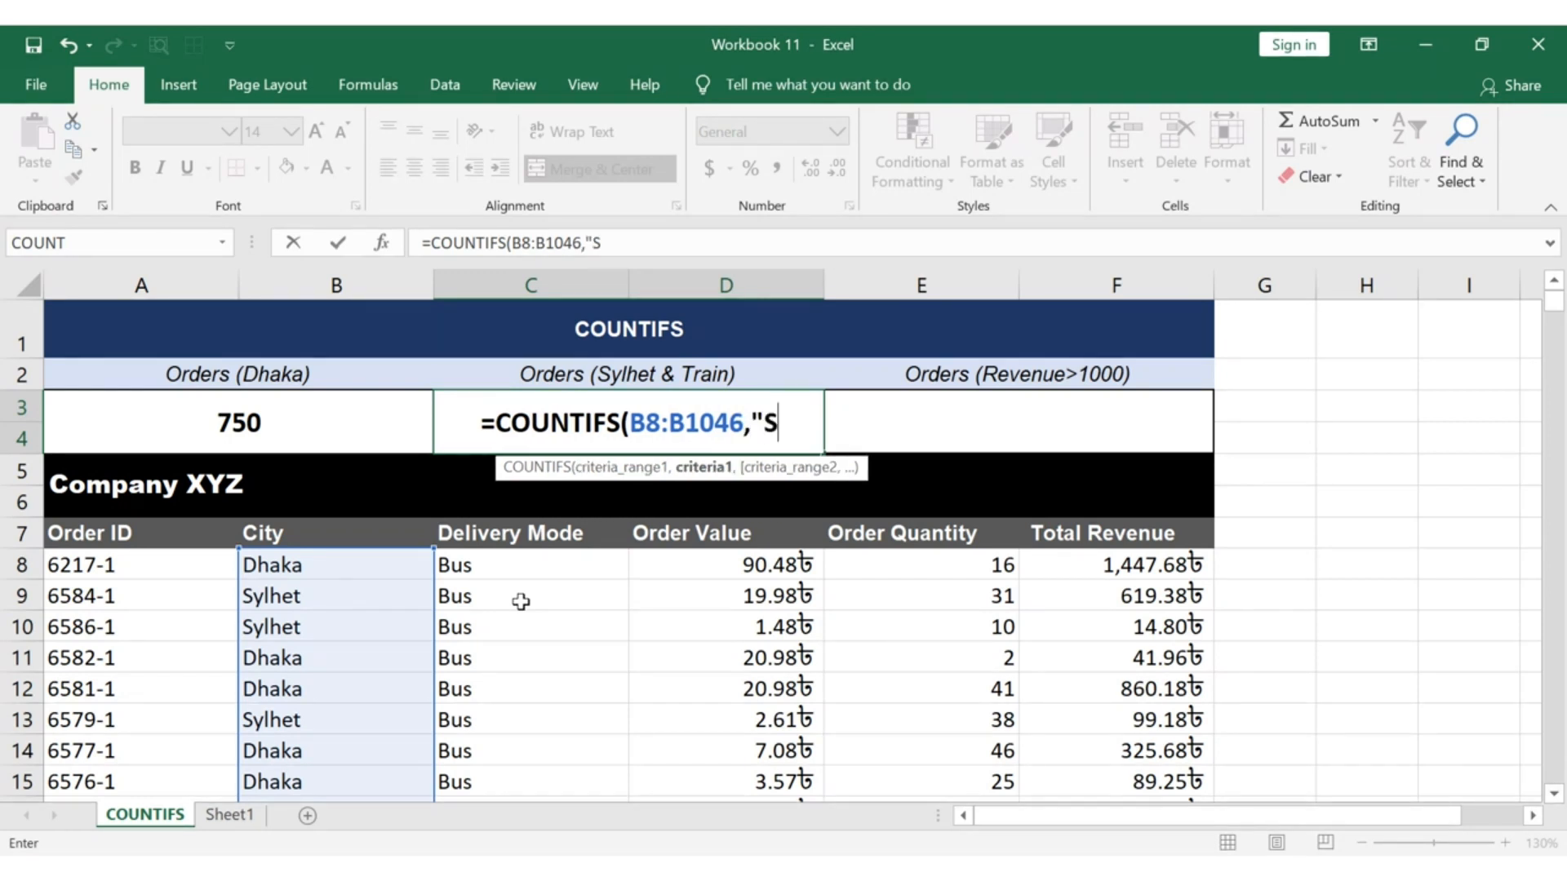
text(ylhet")
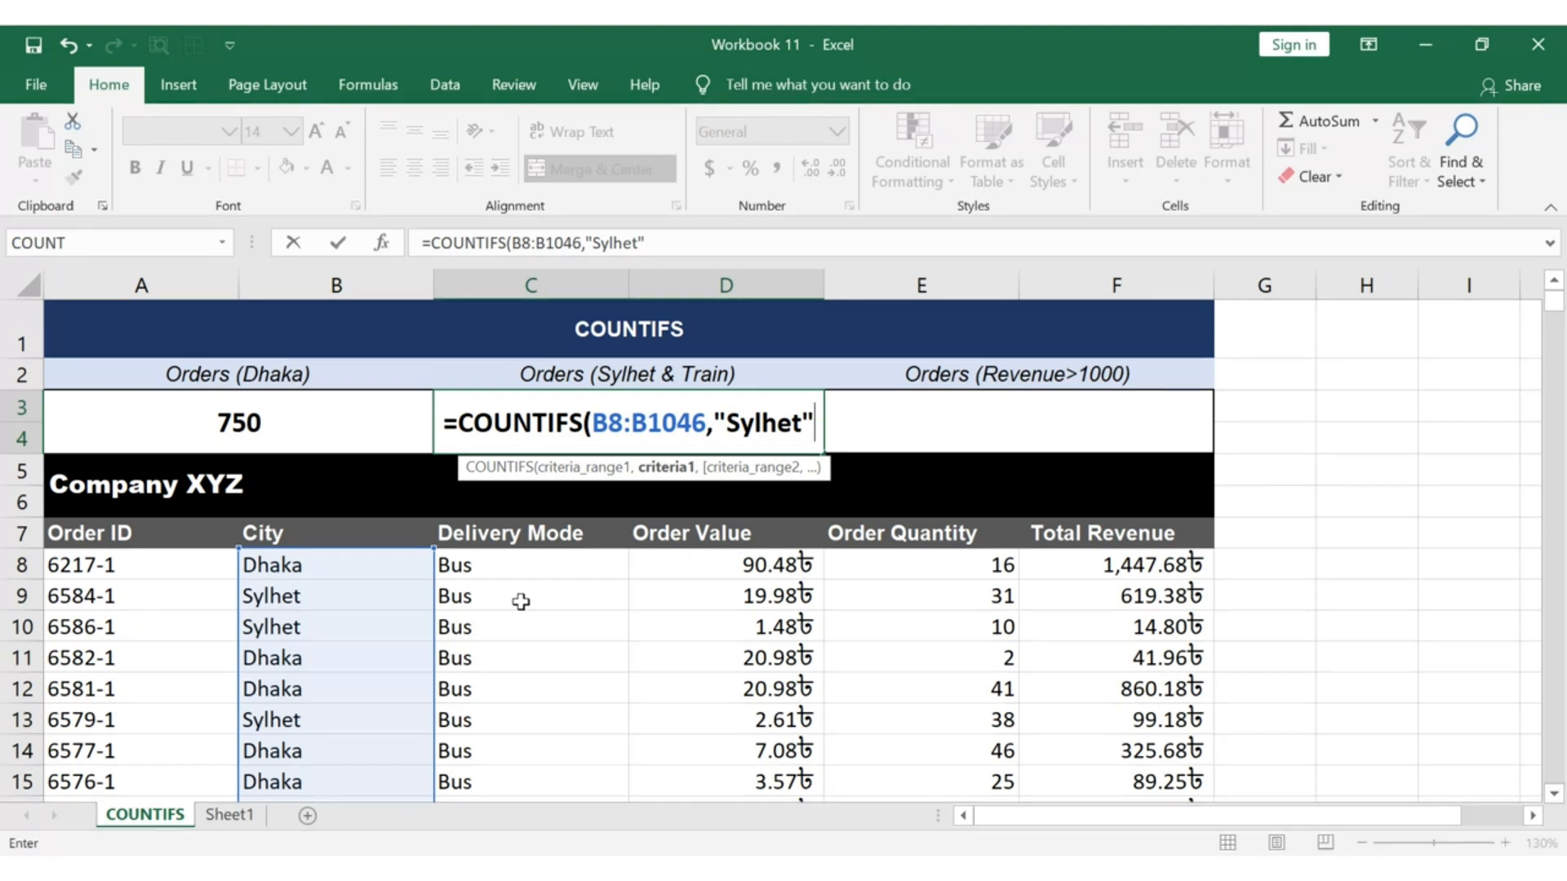
Complete the C3 COUNTIFS formula with the Delivery Mode range C8:C1046 and criterion "Train", and enter it
text(,)
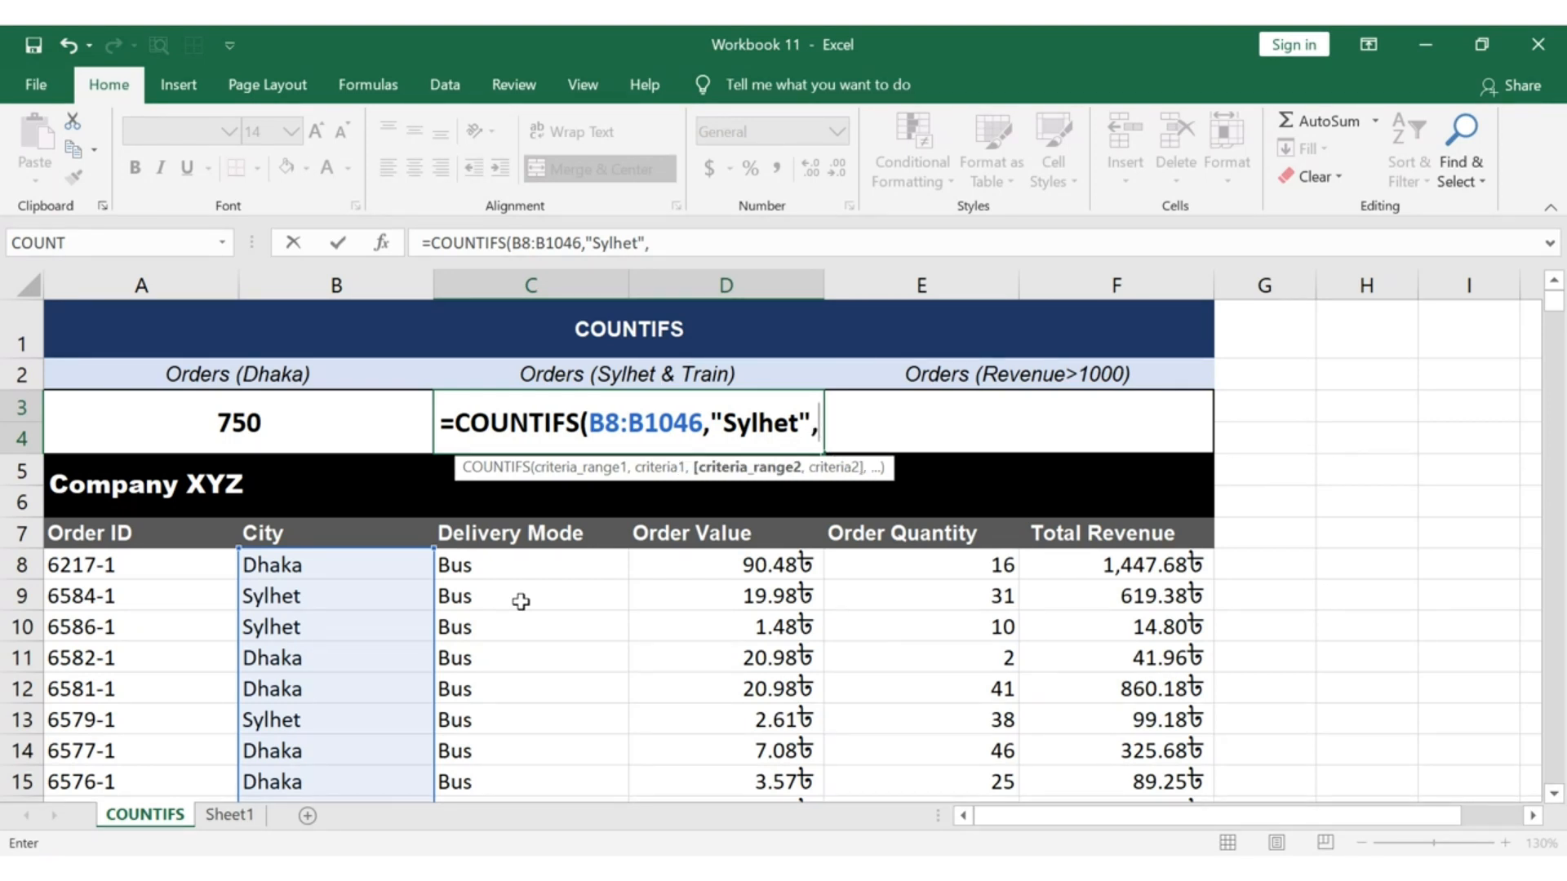
text(C8:C)
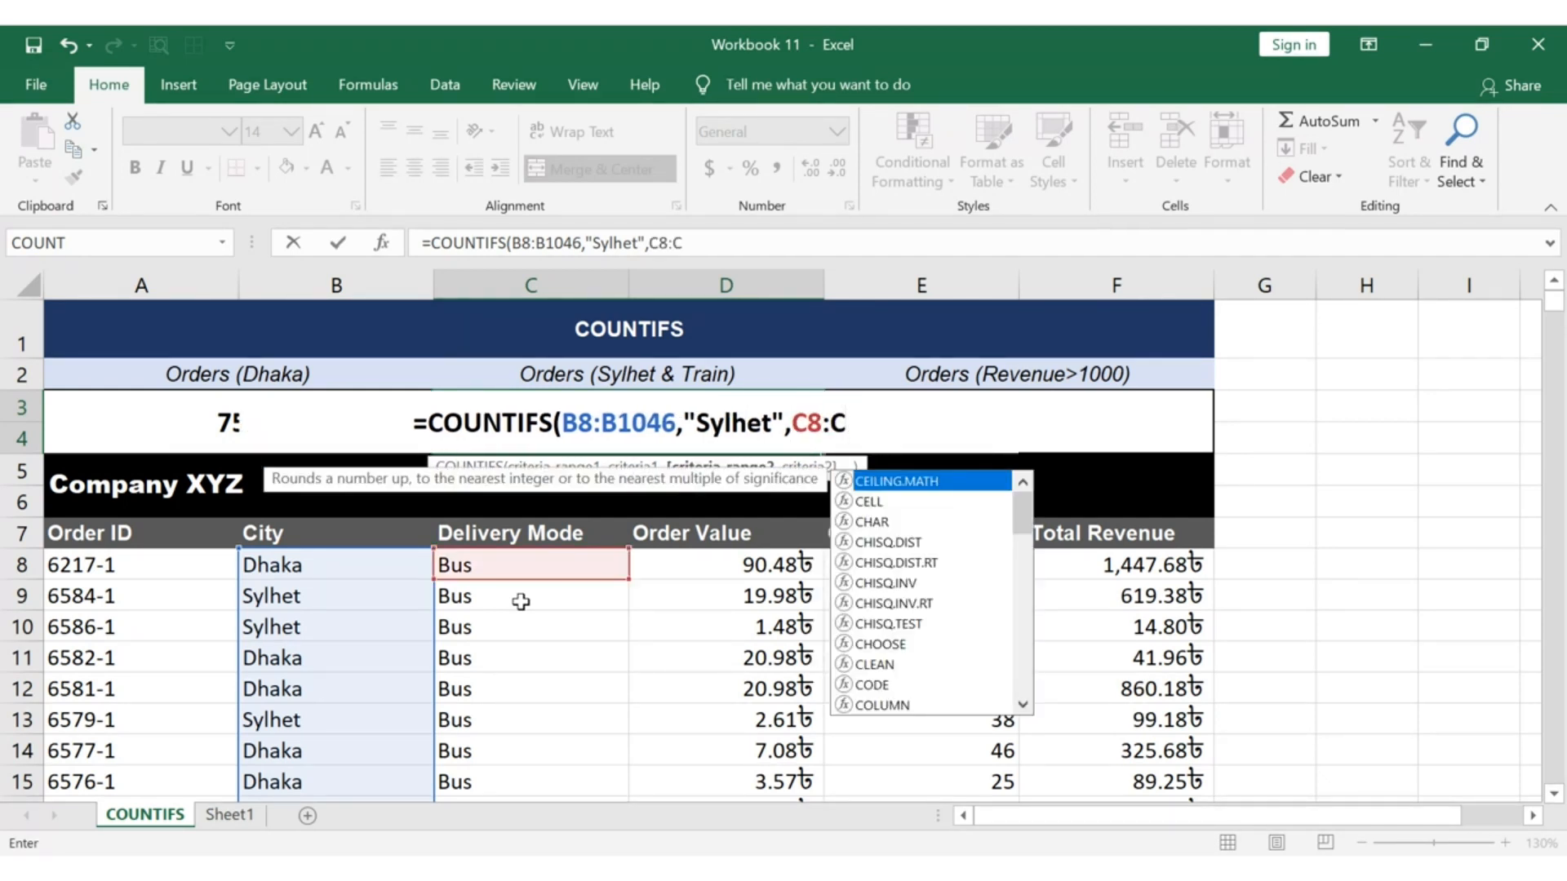
text(1046)
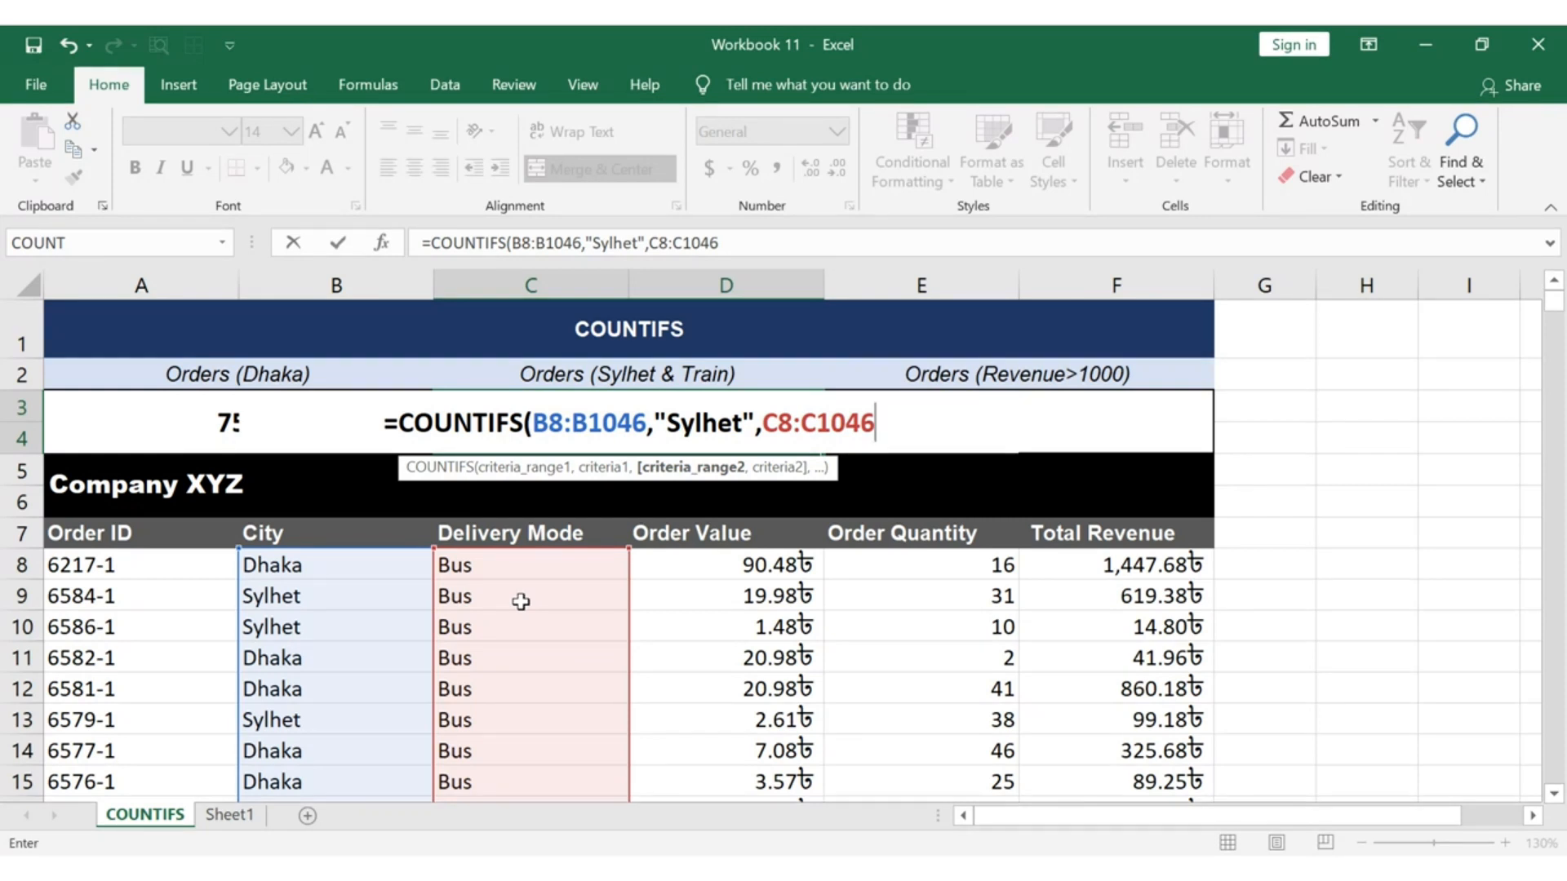
text(,)
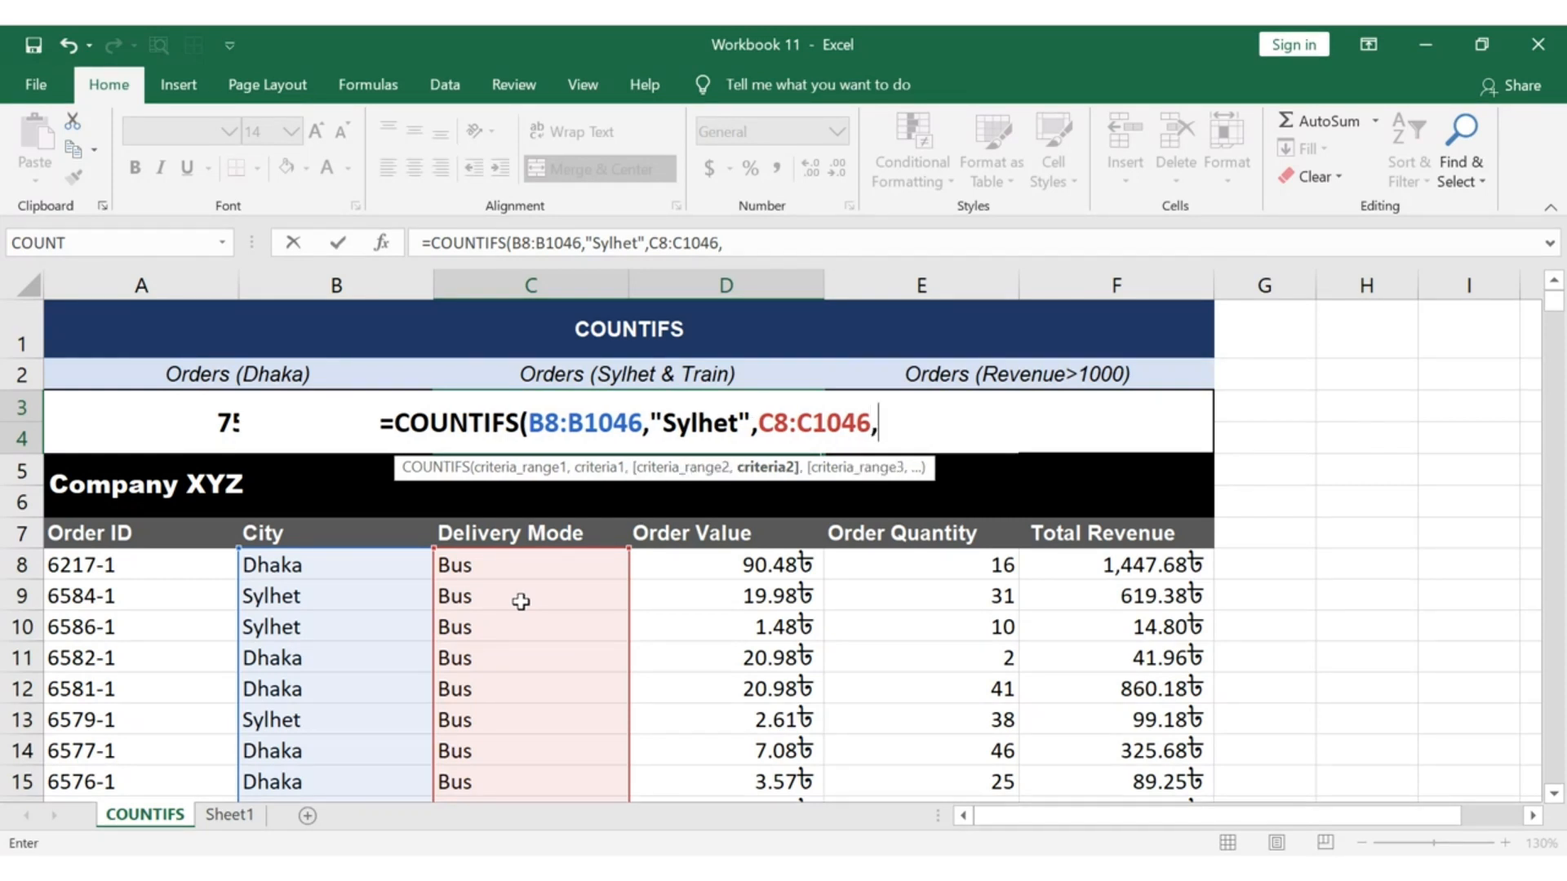
text(")
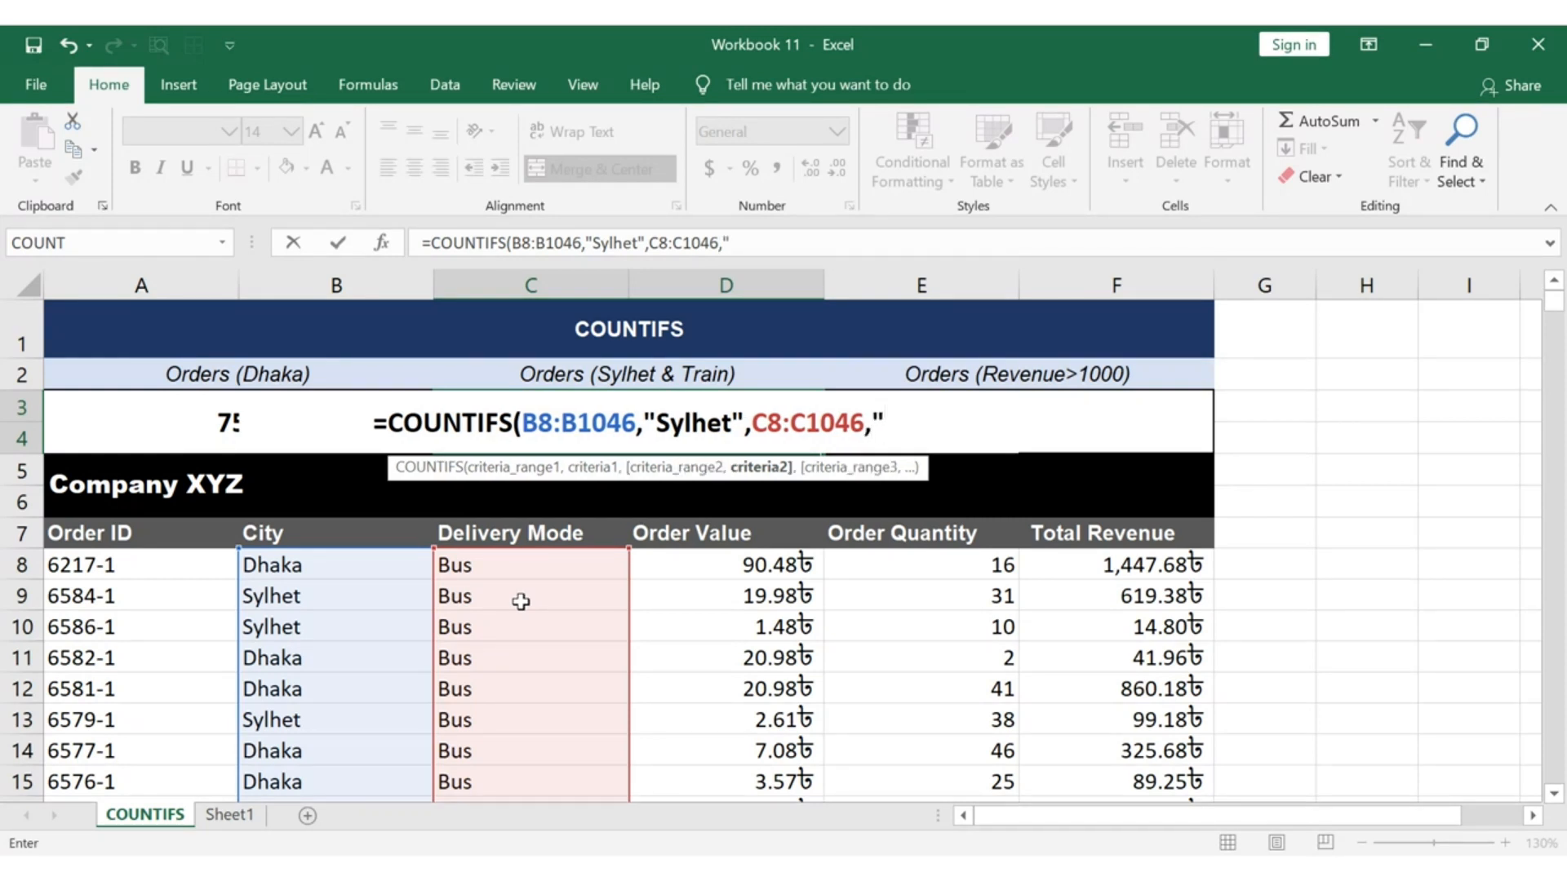
text(Train")
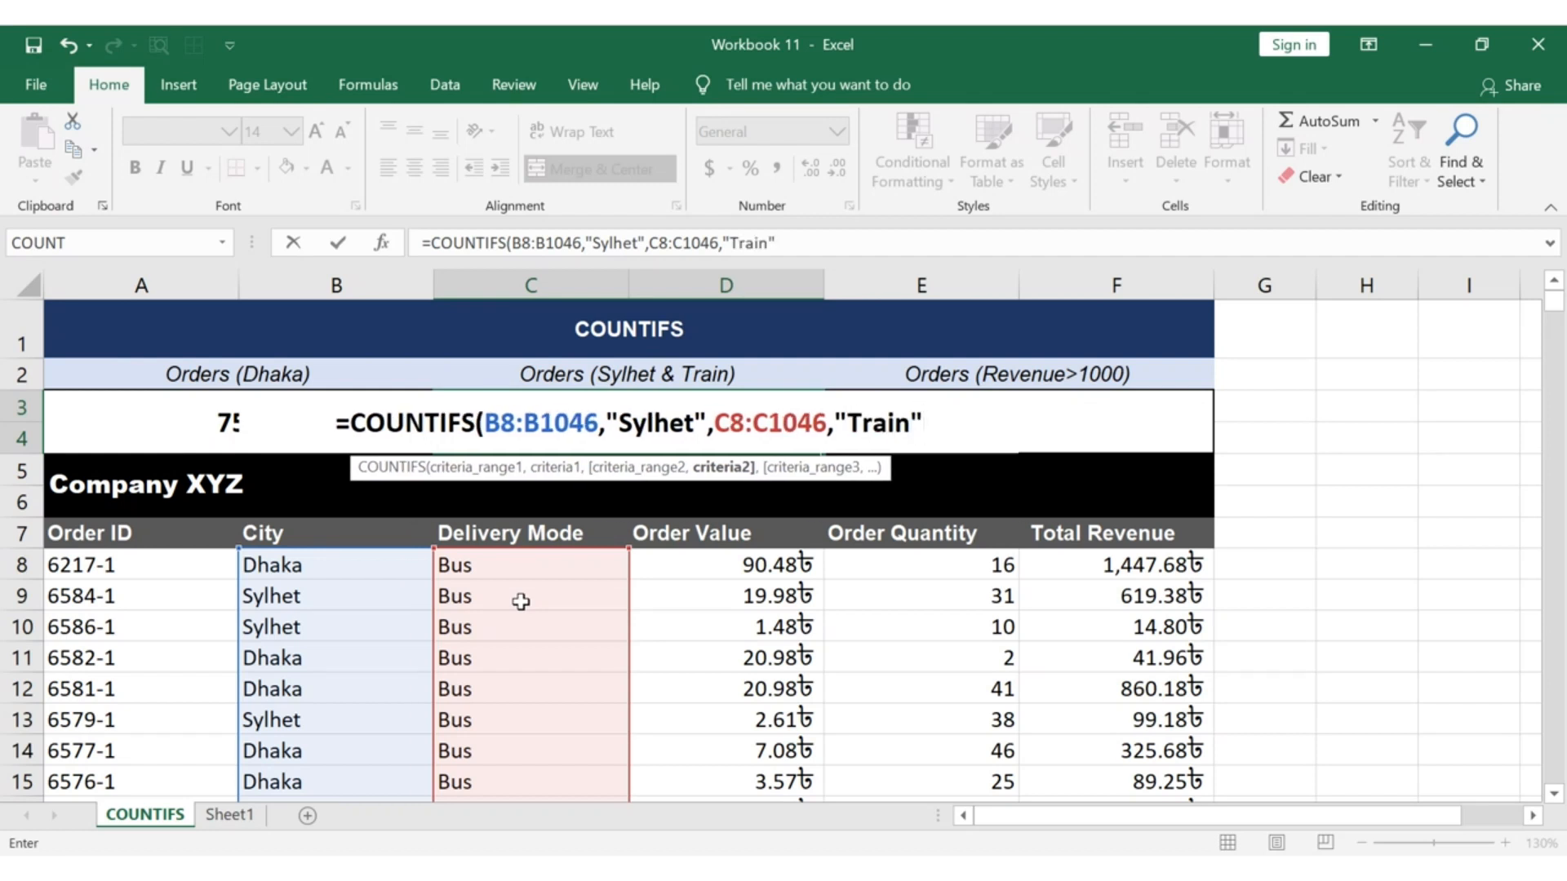
text())
key(Return)
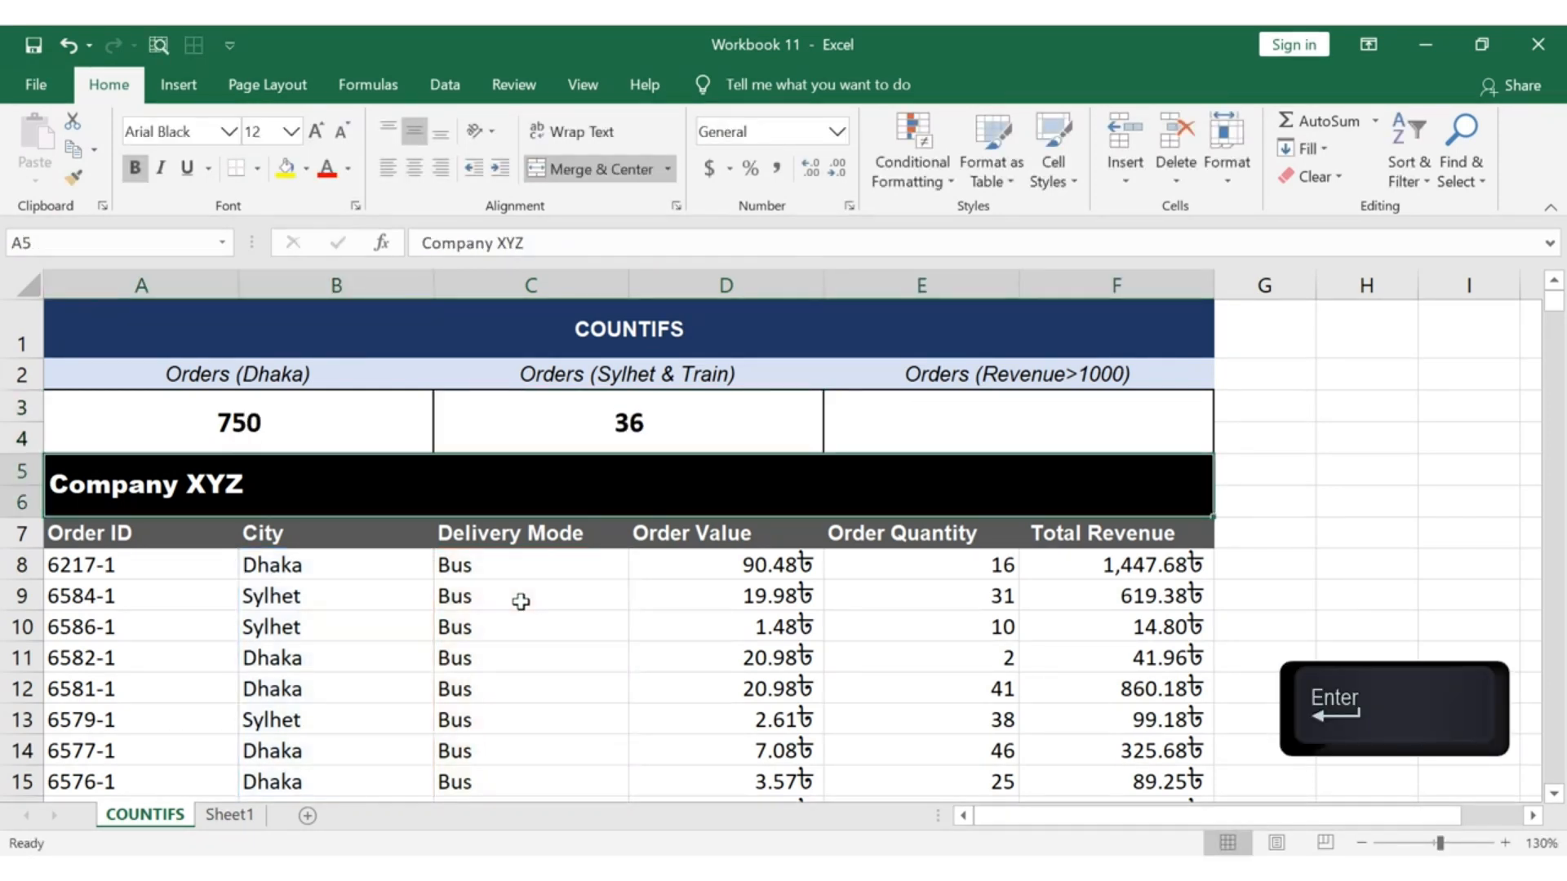
click(764, 404)
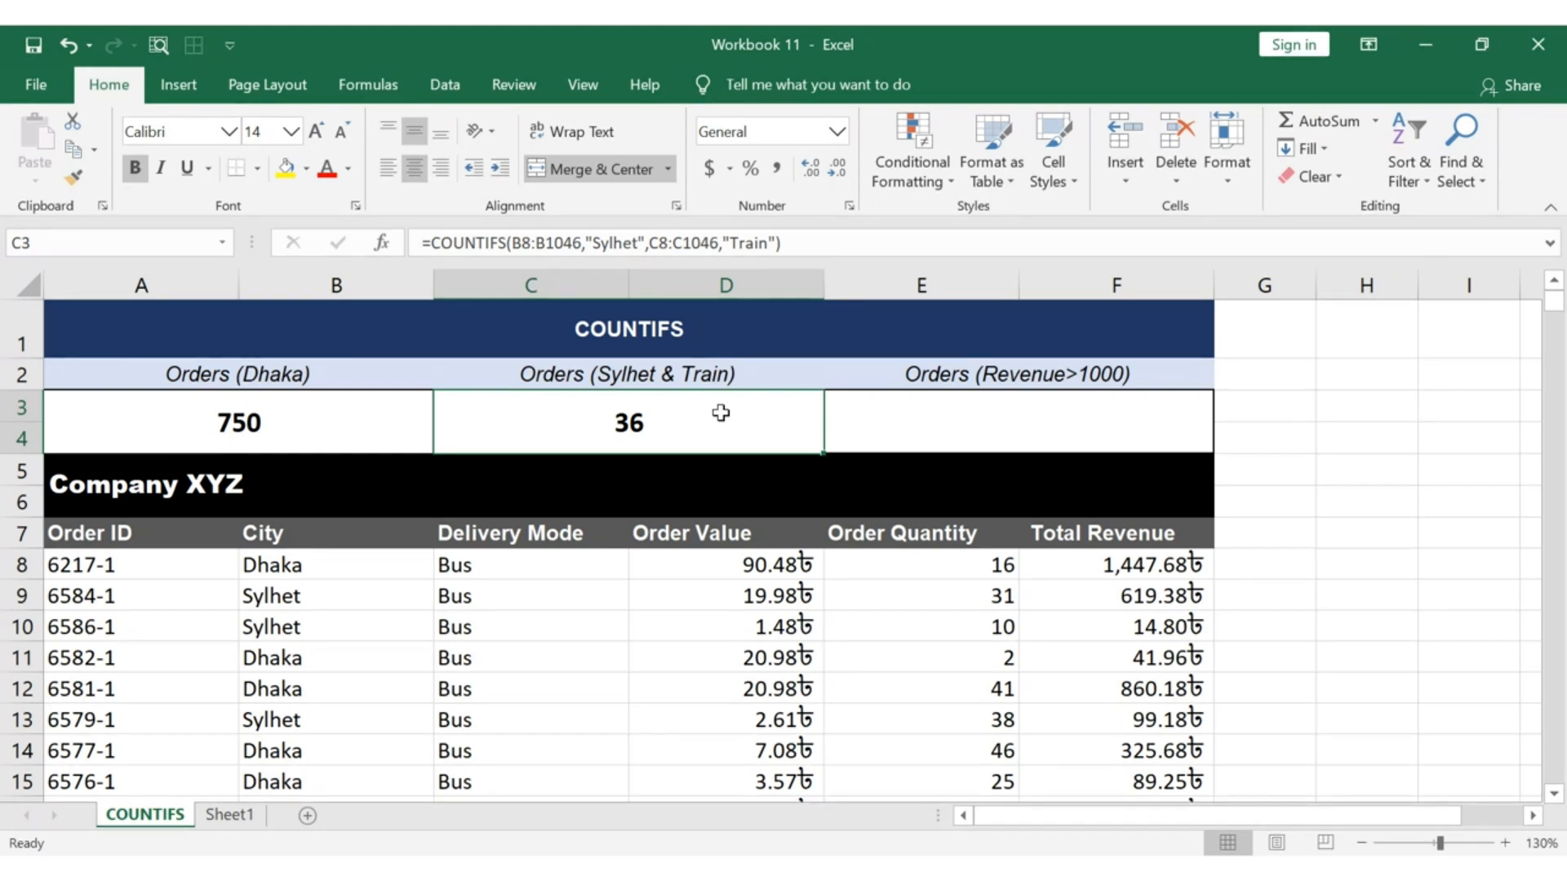
Start a COUNTIFS formula in E3 beneath Orders (Revenue>1000) with the Total Revenue range F8:F1046 as its criteria range
click(889, 371)
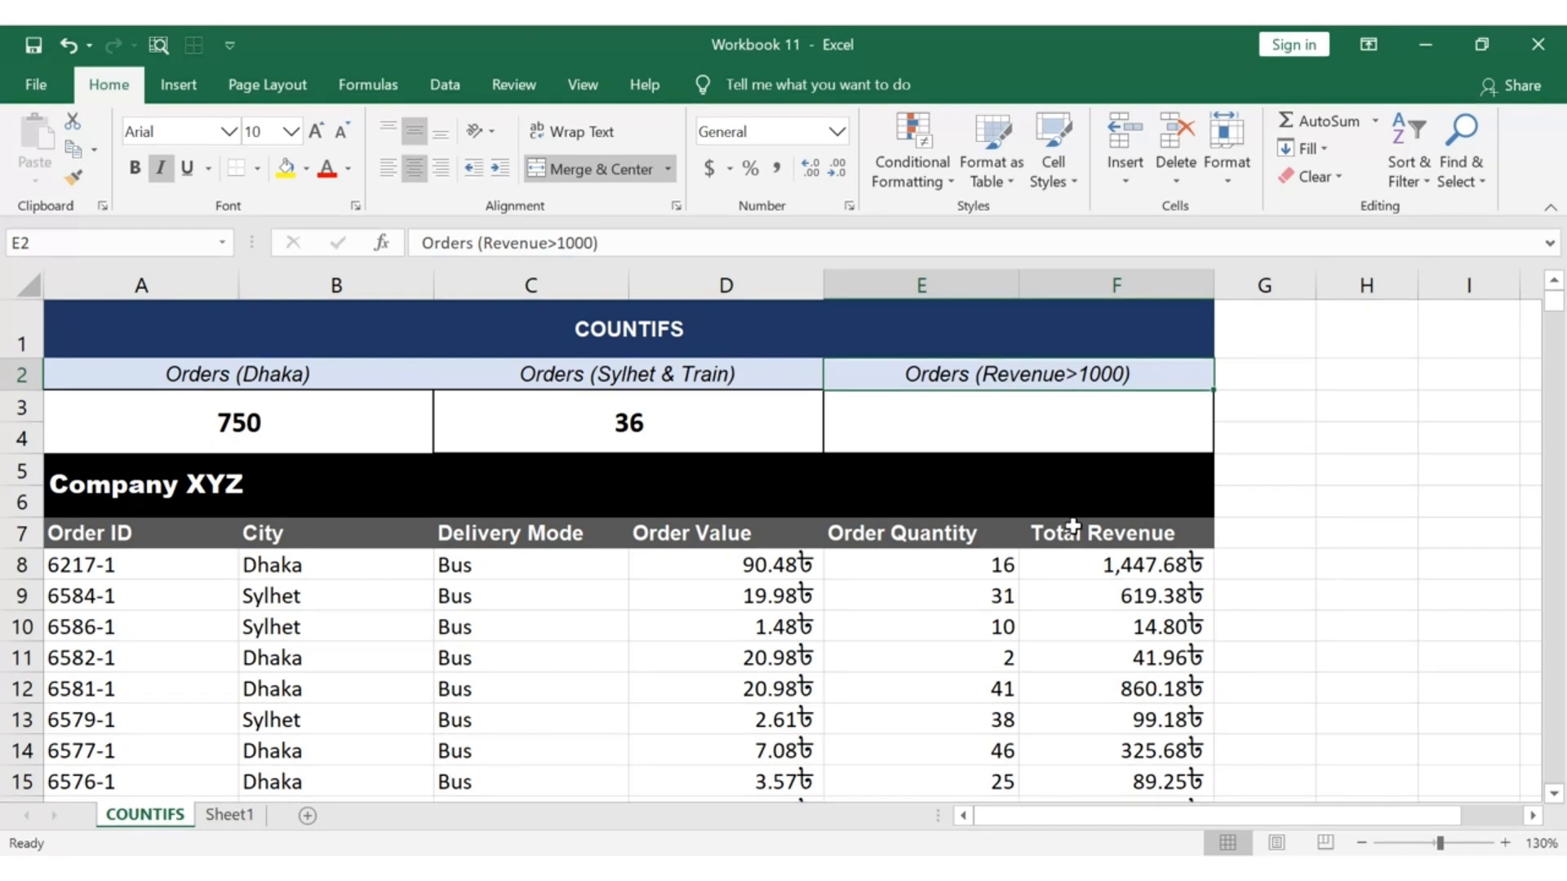
click(1110, 412)
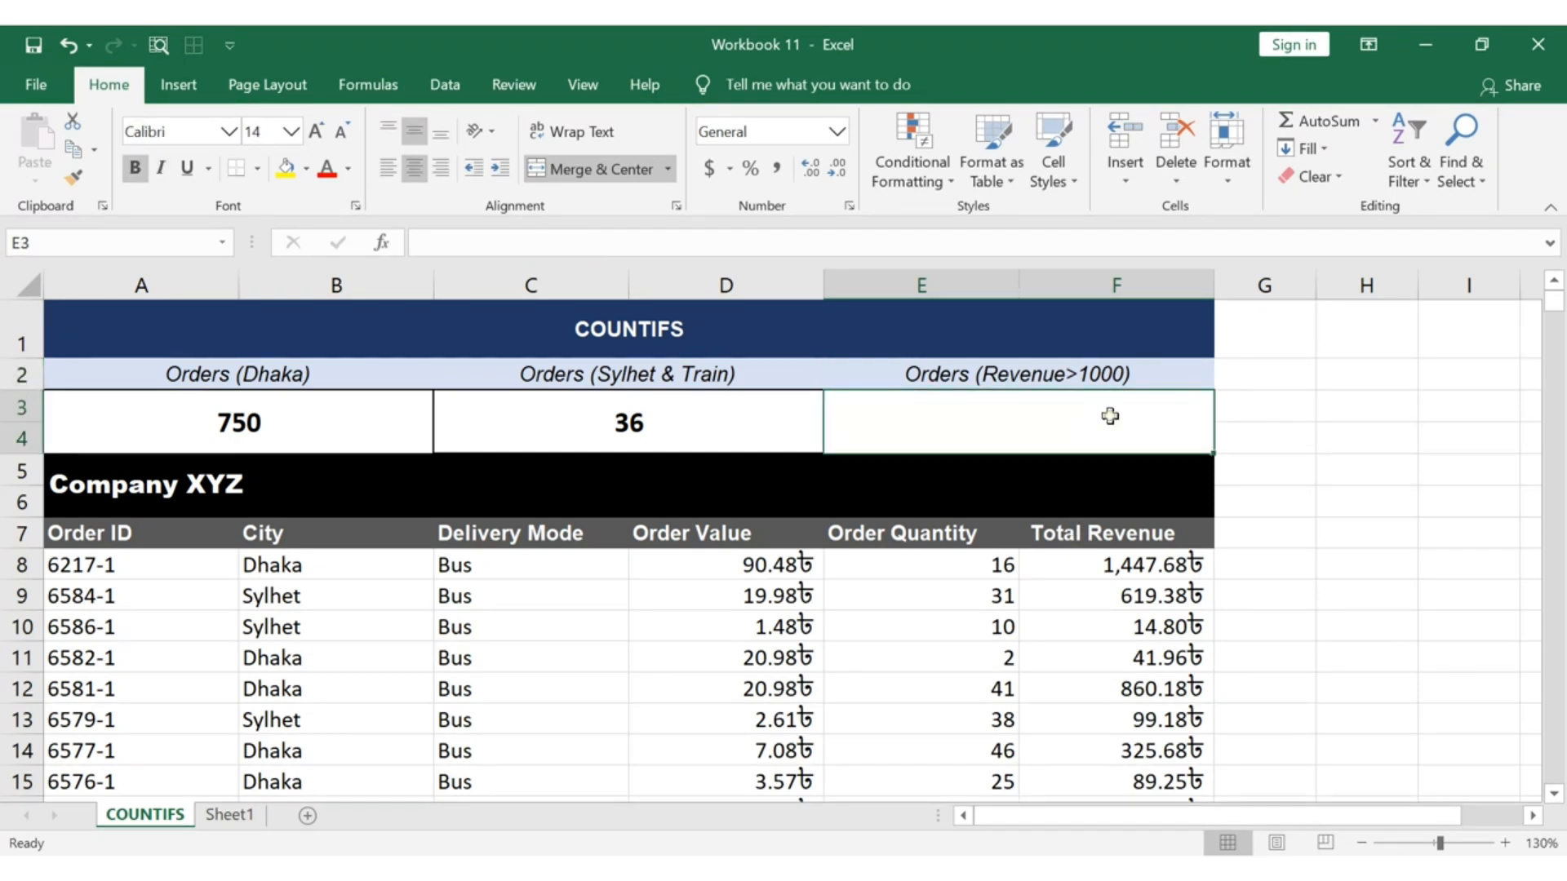
text(=COUNTIFS()
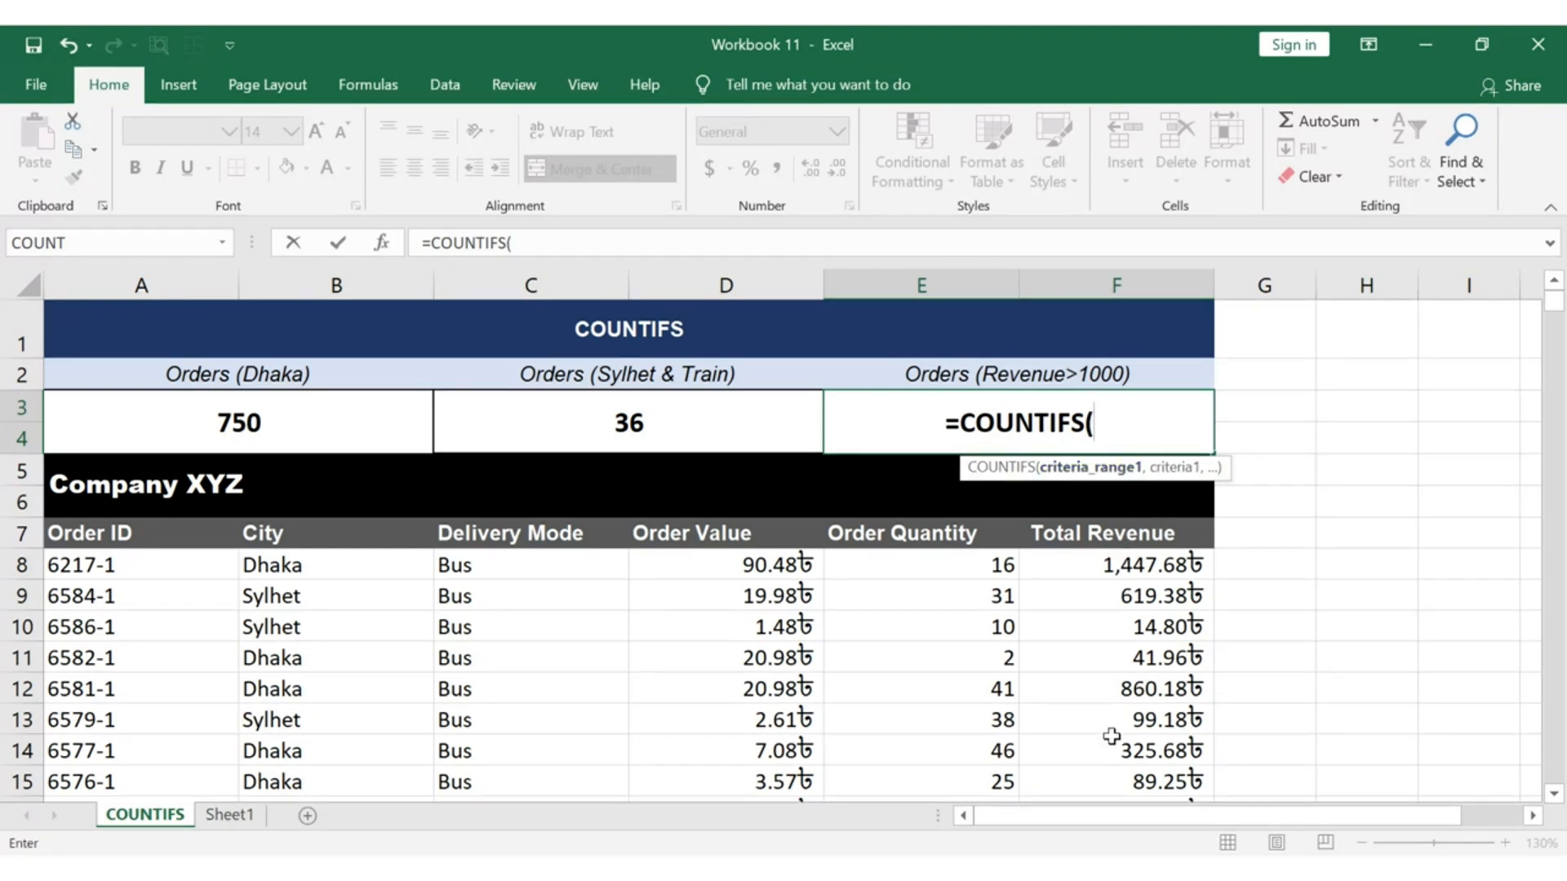
click(1135, 546)
text(:)
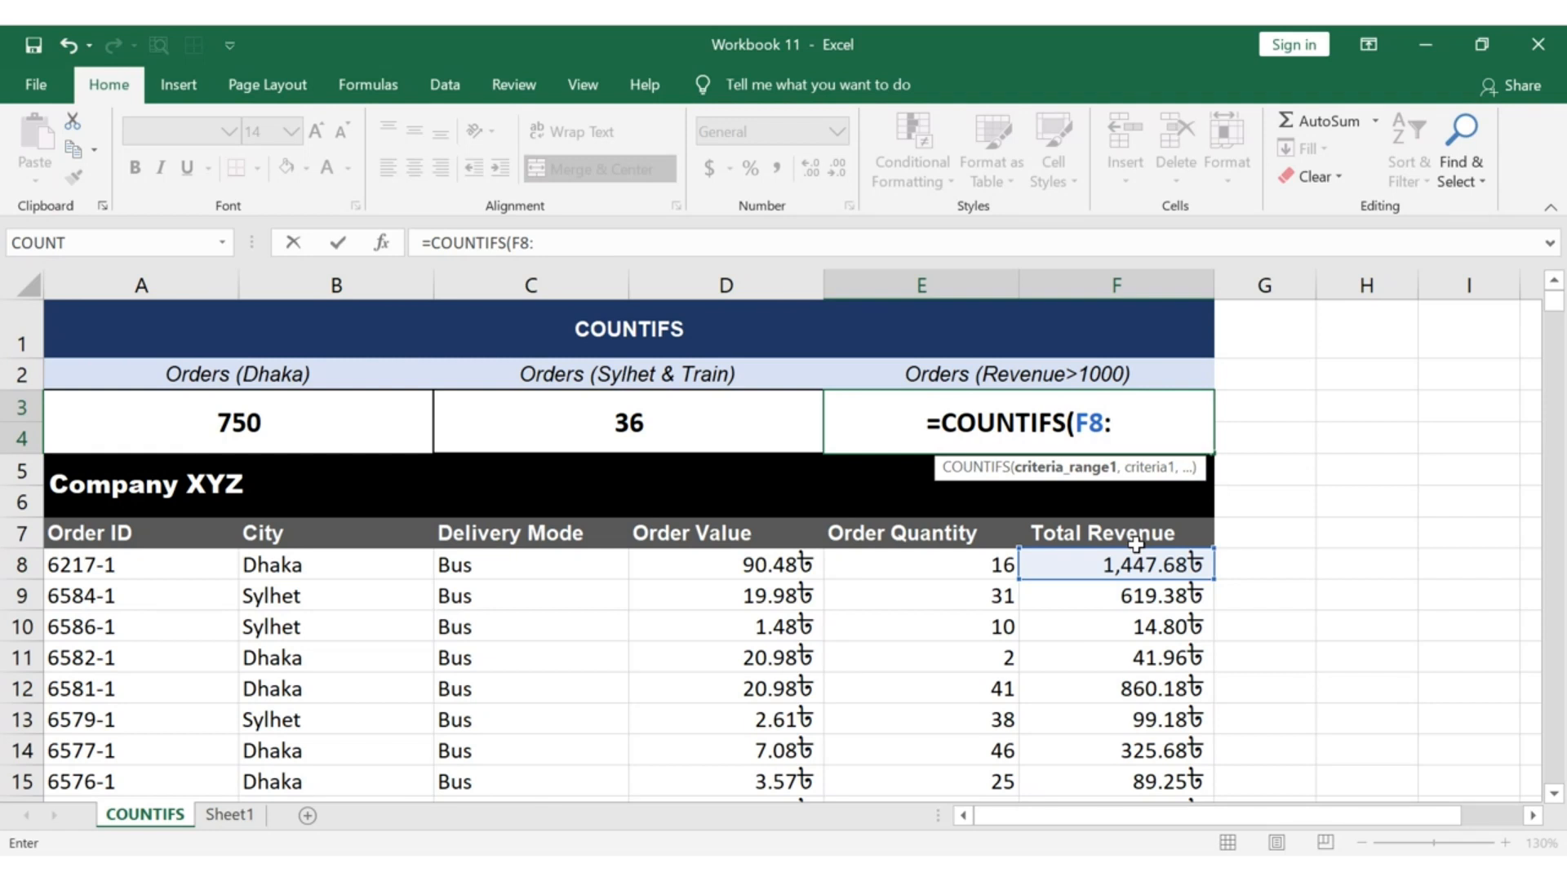
text(F1046)
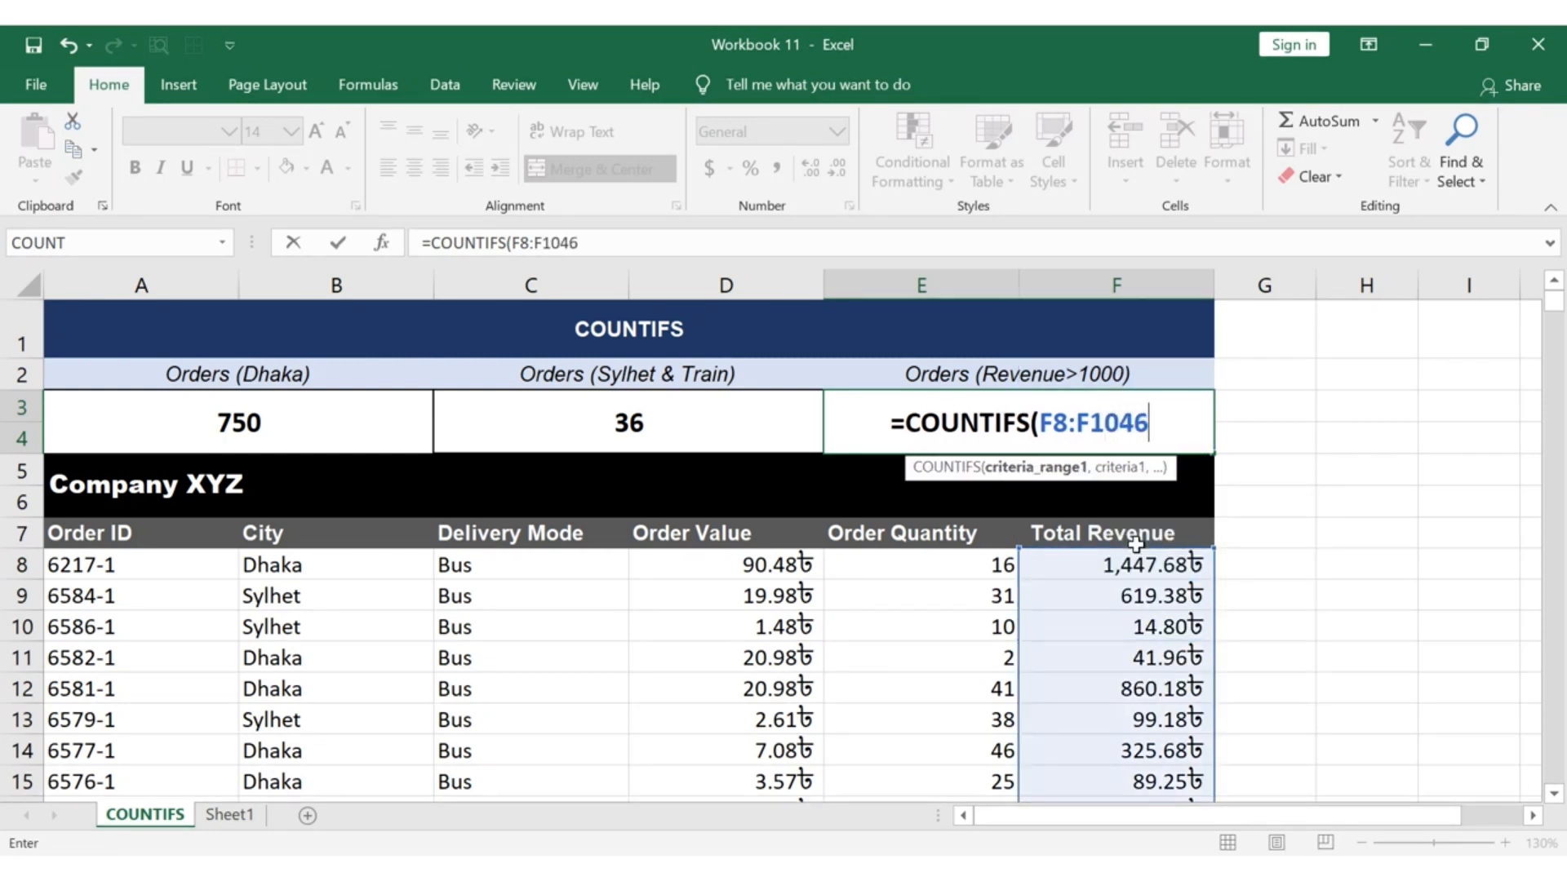
Set the criterion of the E3 formula to ">1000" and enter the completed COUNTIFS formula
text(,)
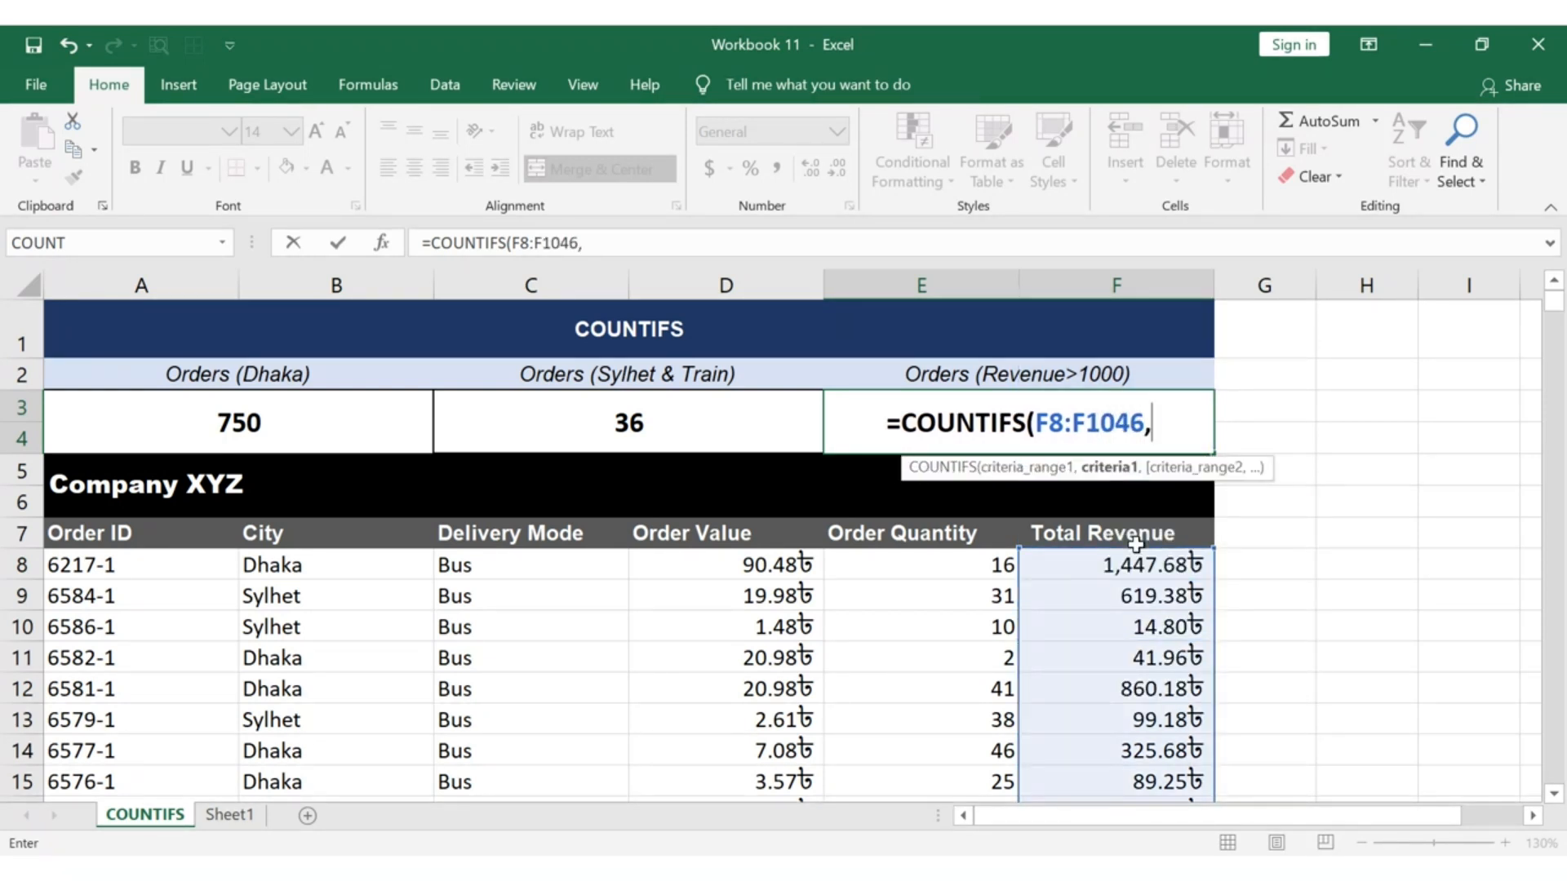
text(">)
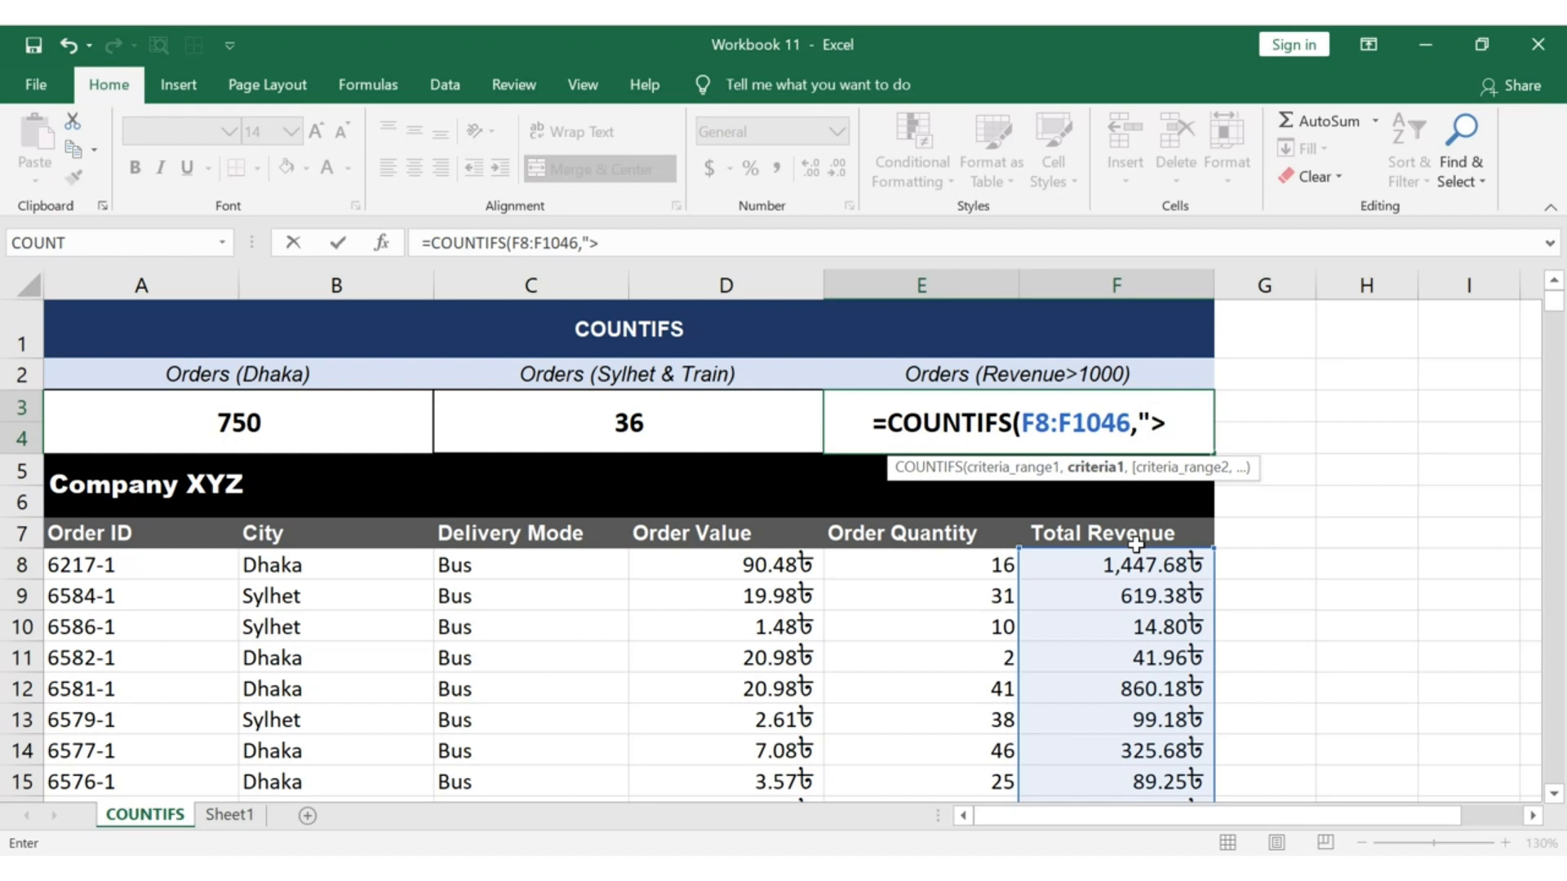
text(10)
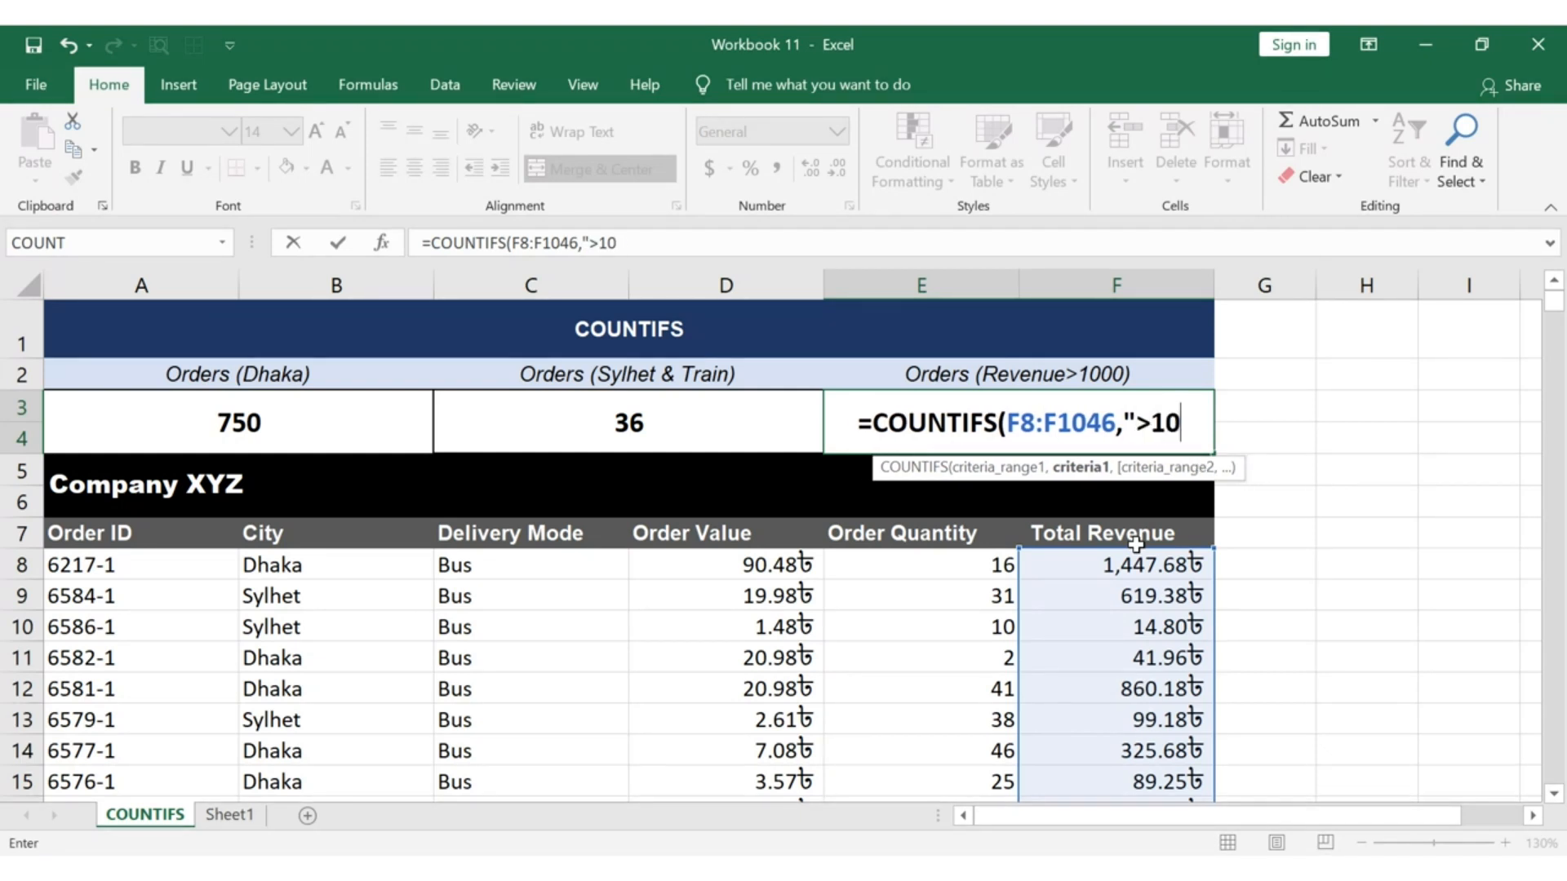
text(00")
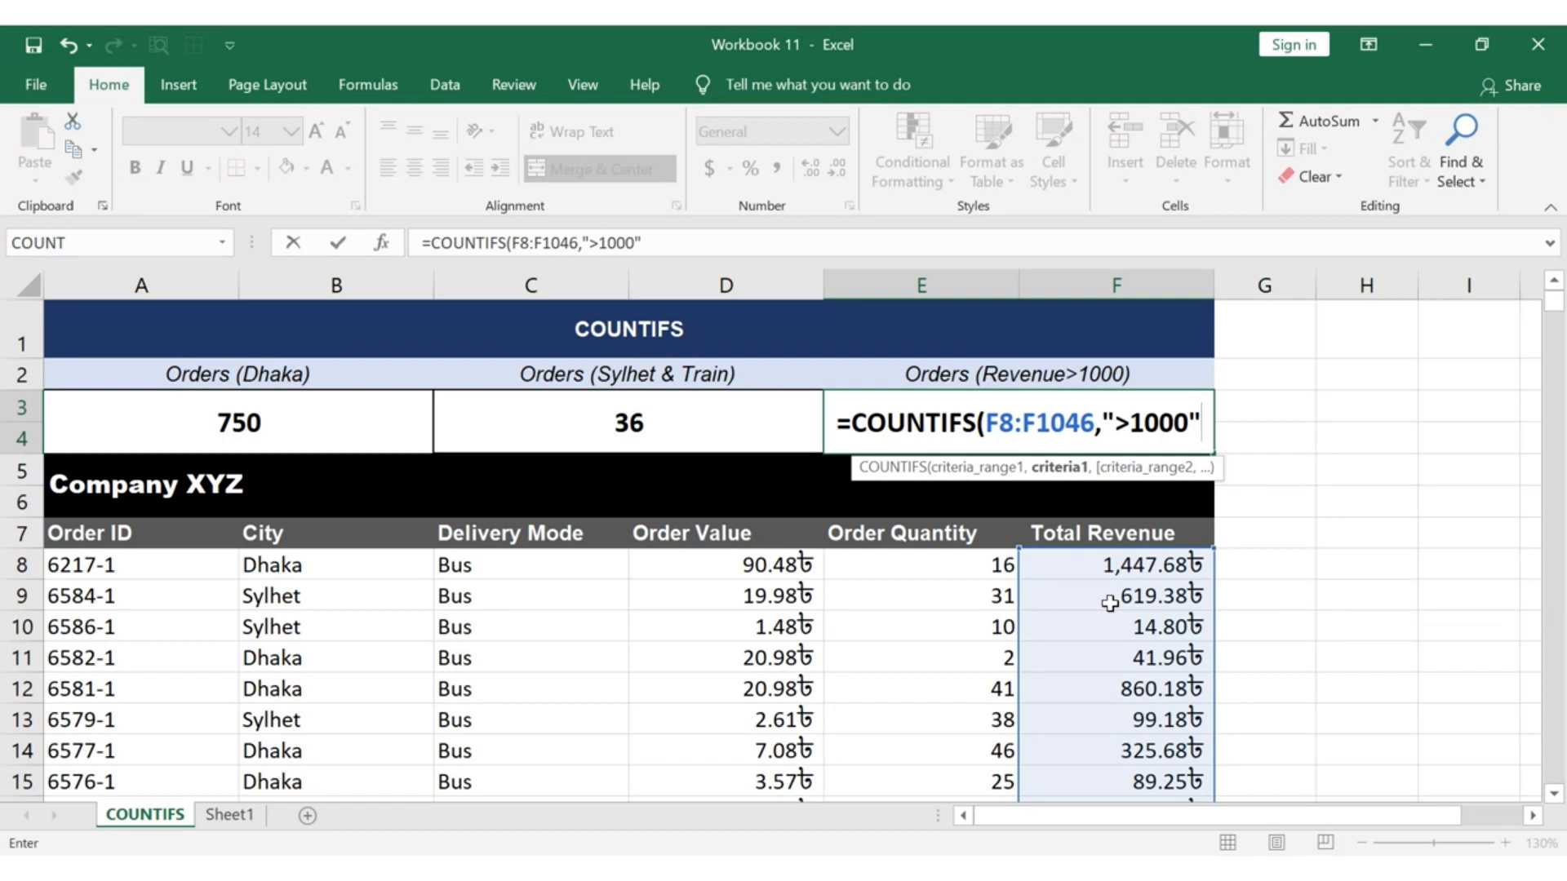
text())
key(Return)
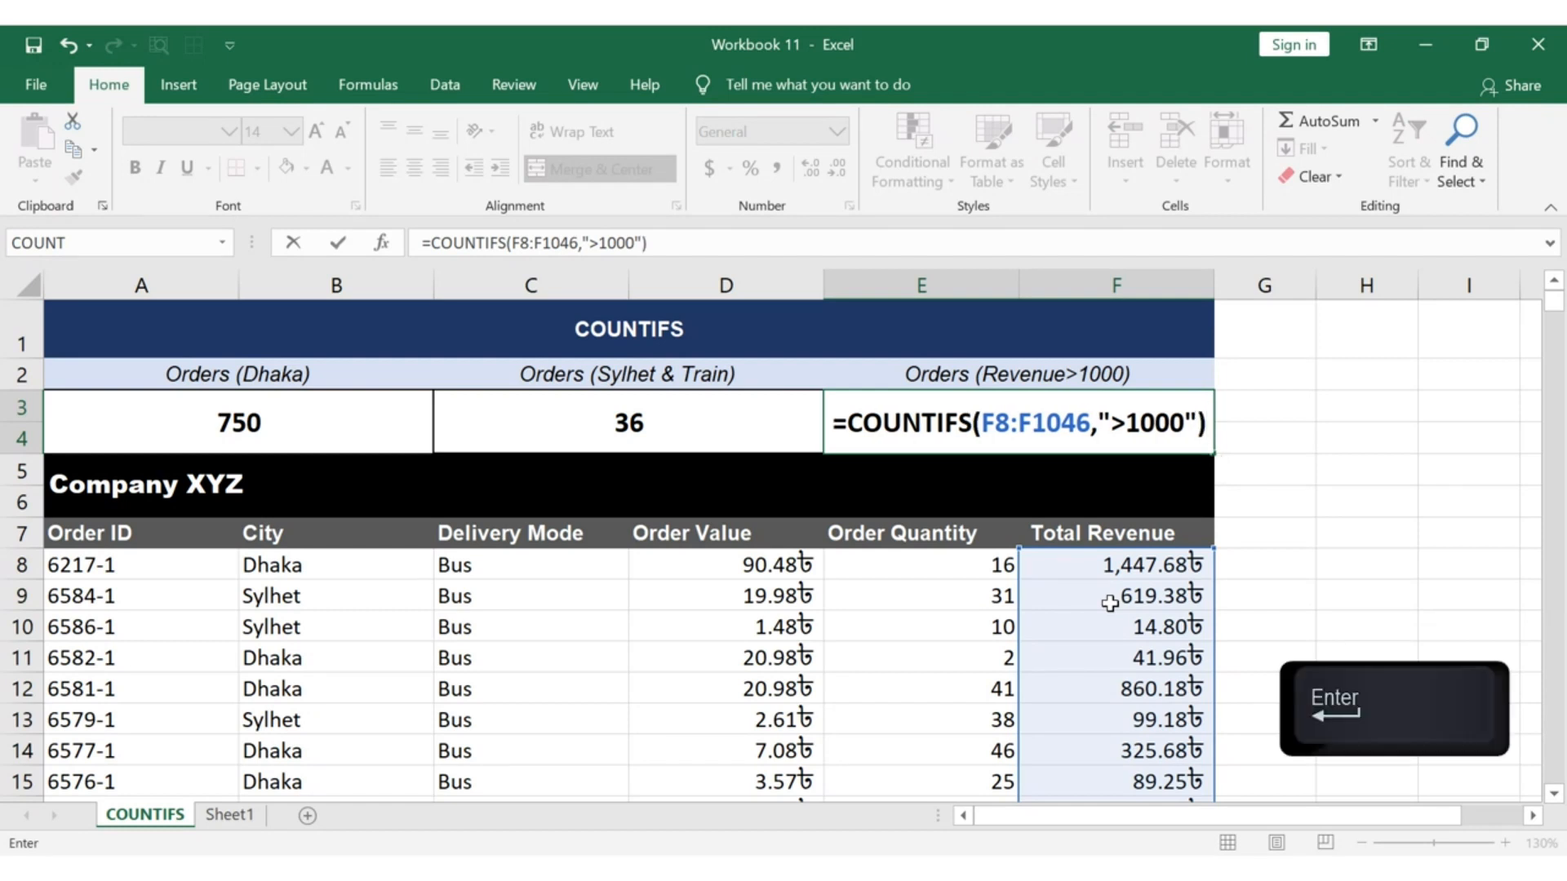
click(1148, 403)
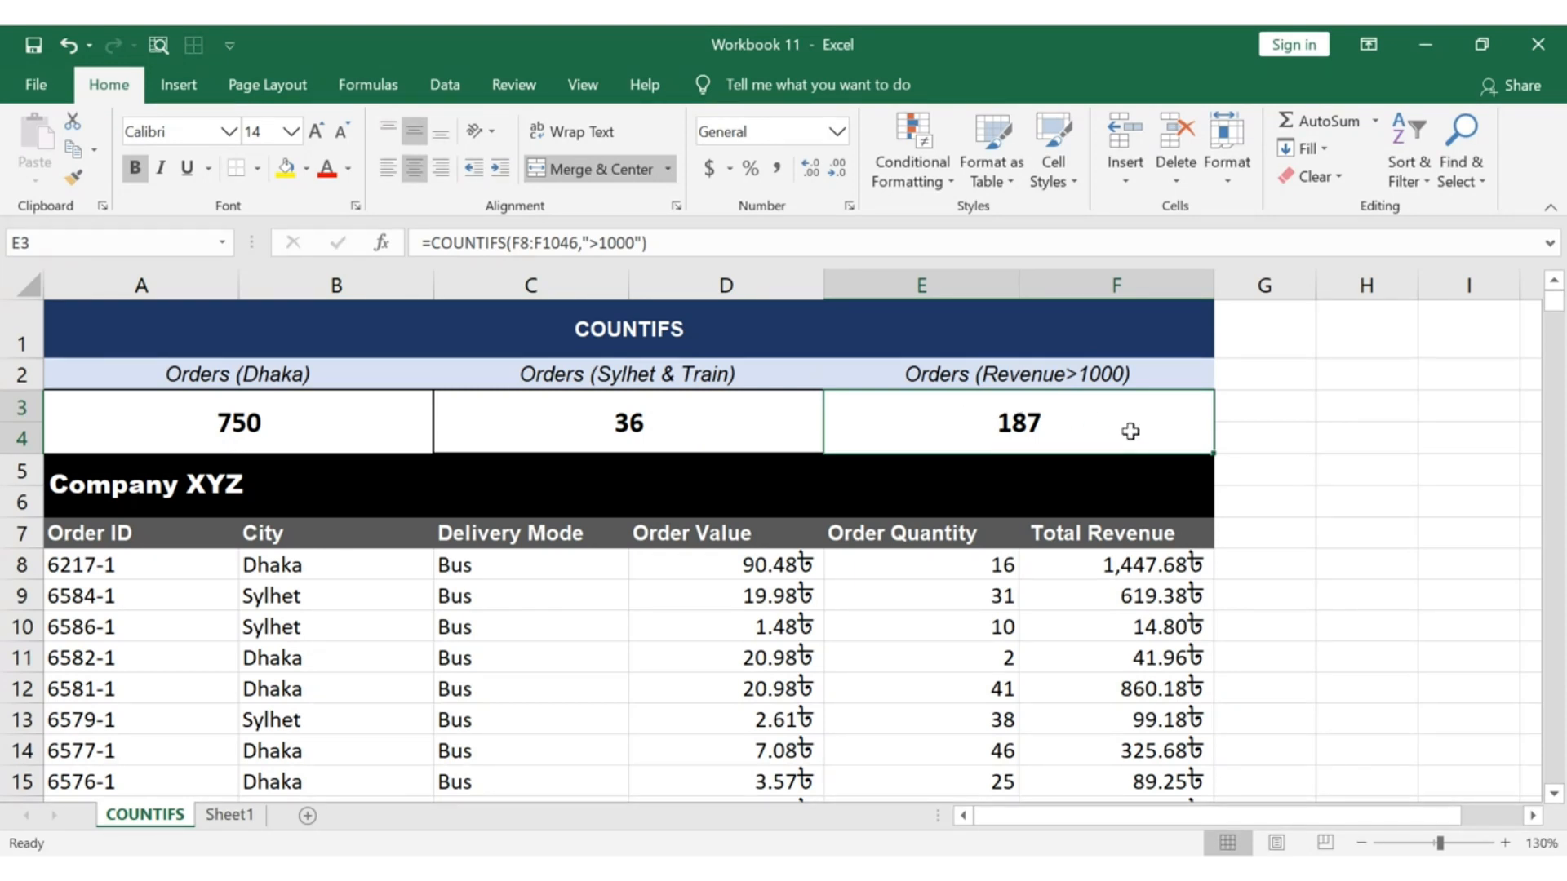
click(863, 326)
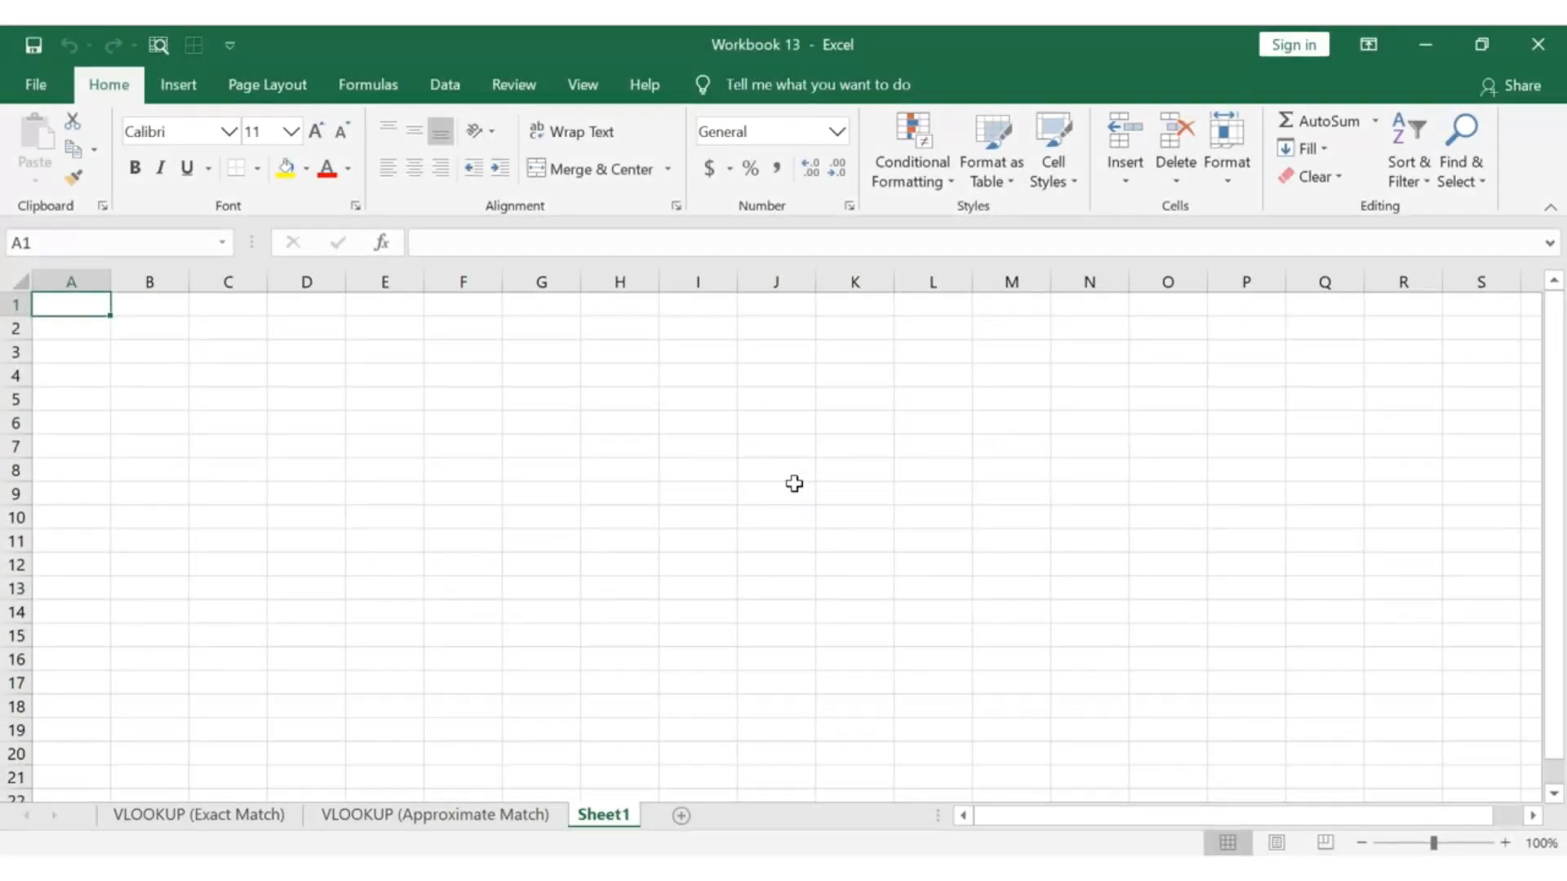
Examine the Example #1 price formula on the VLOOKUP (Exact Match) sheet and trace Shirt 3's row to its price
click(227, 815)
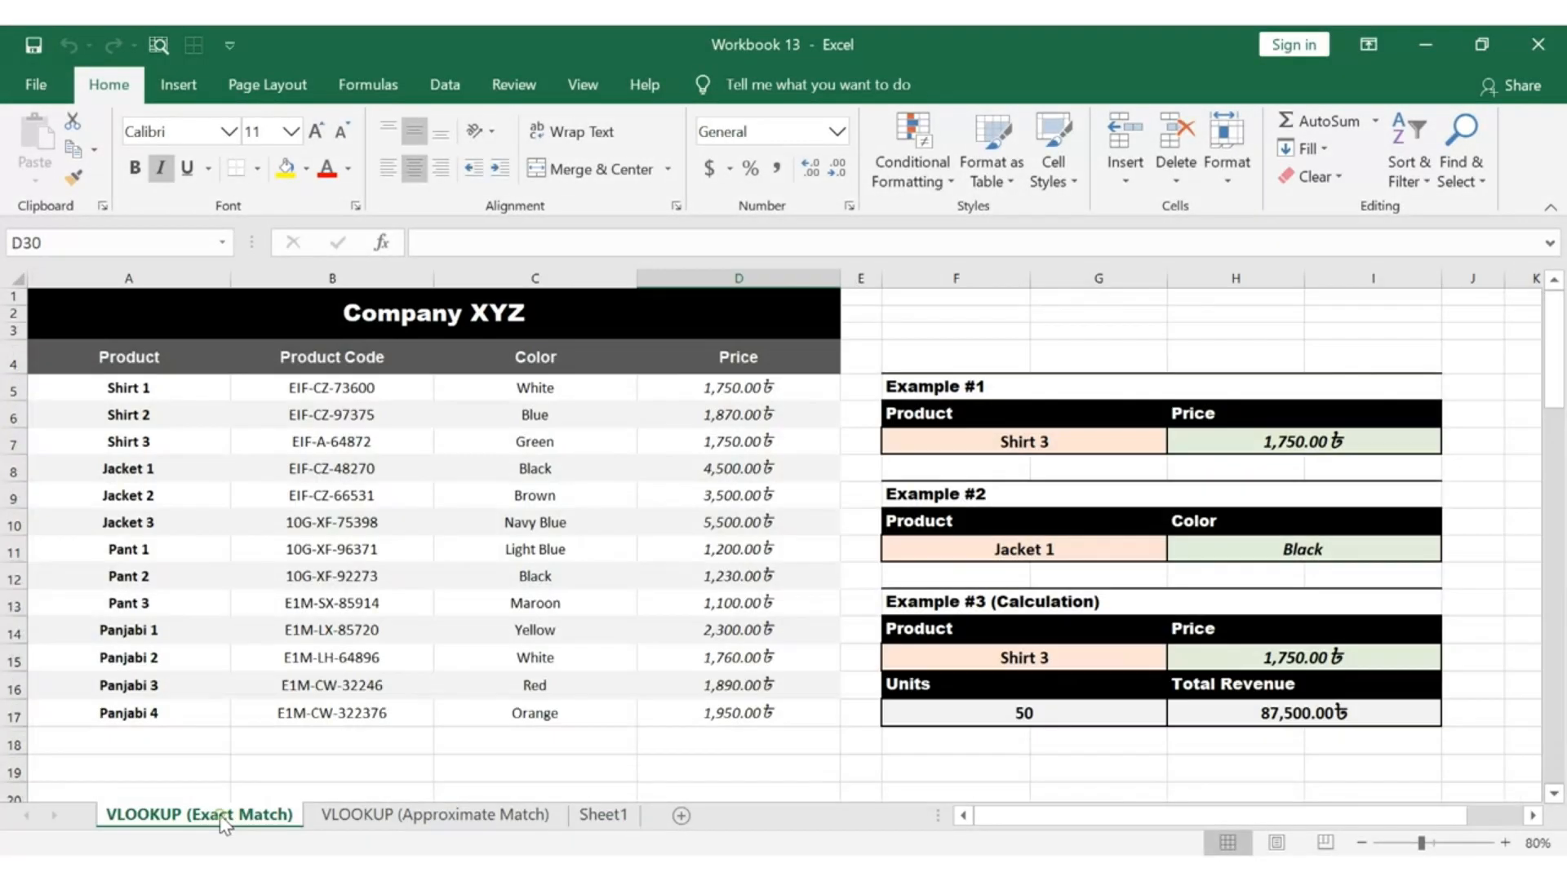
click(756, 316)
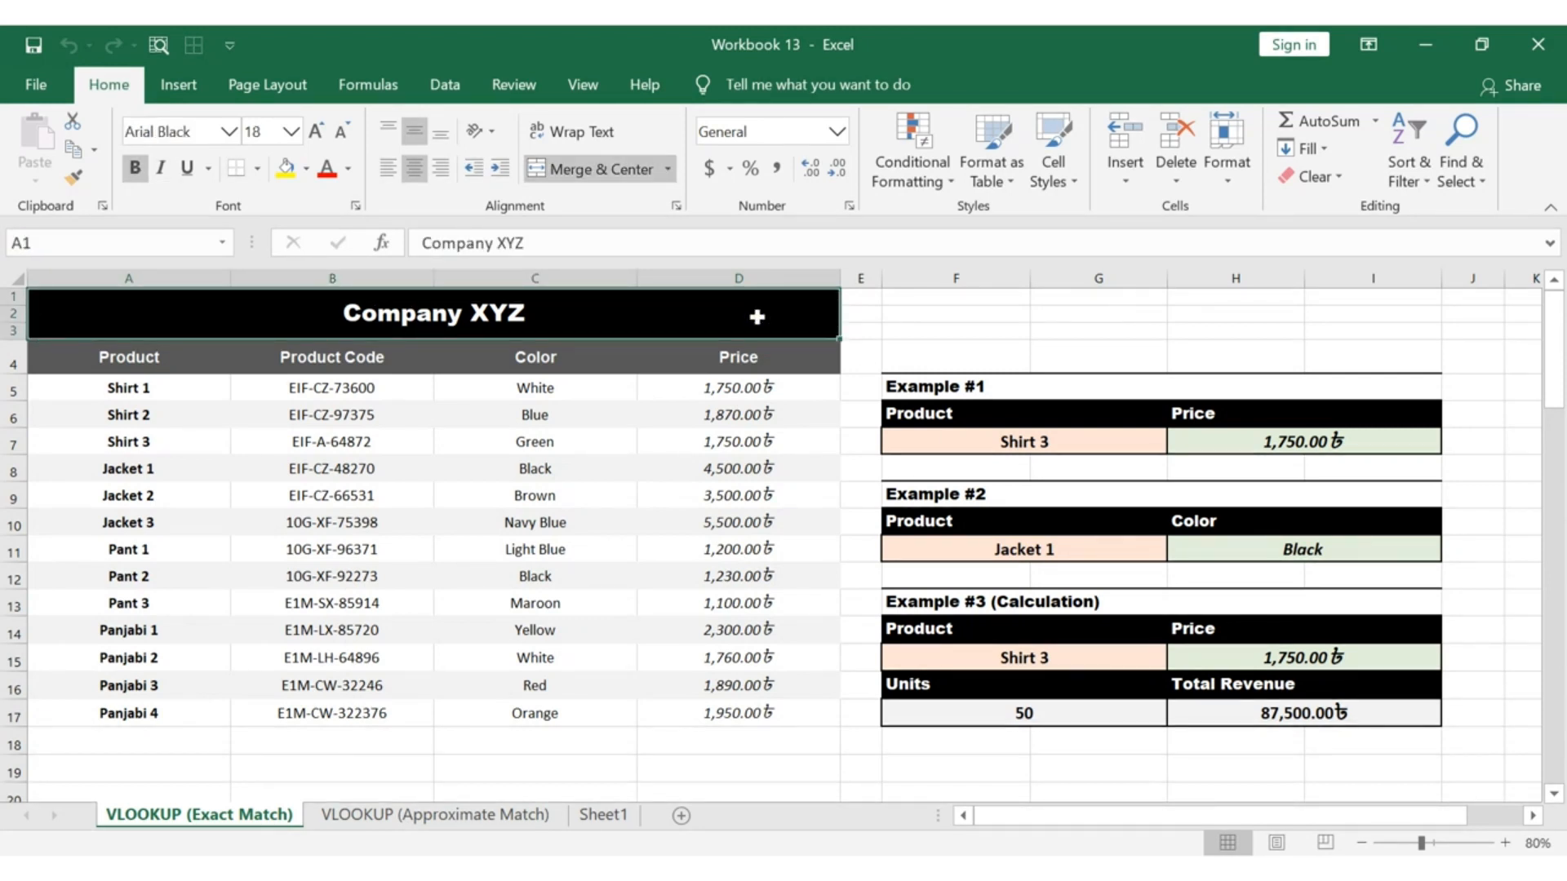
double_click(1397, 447)
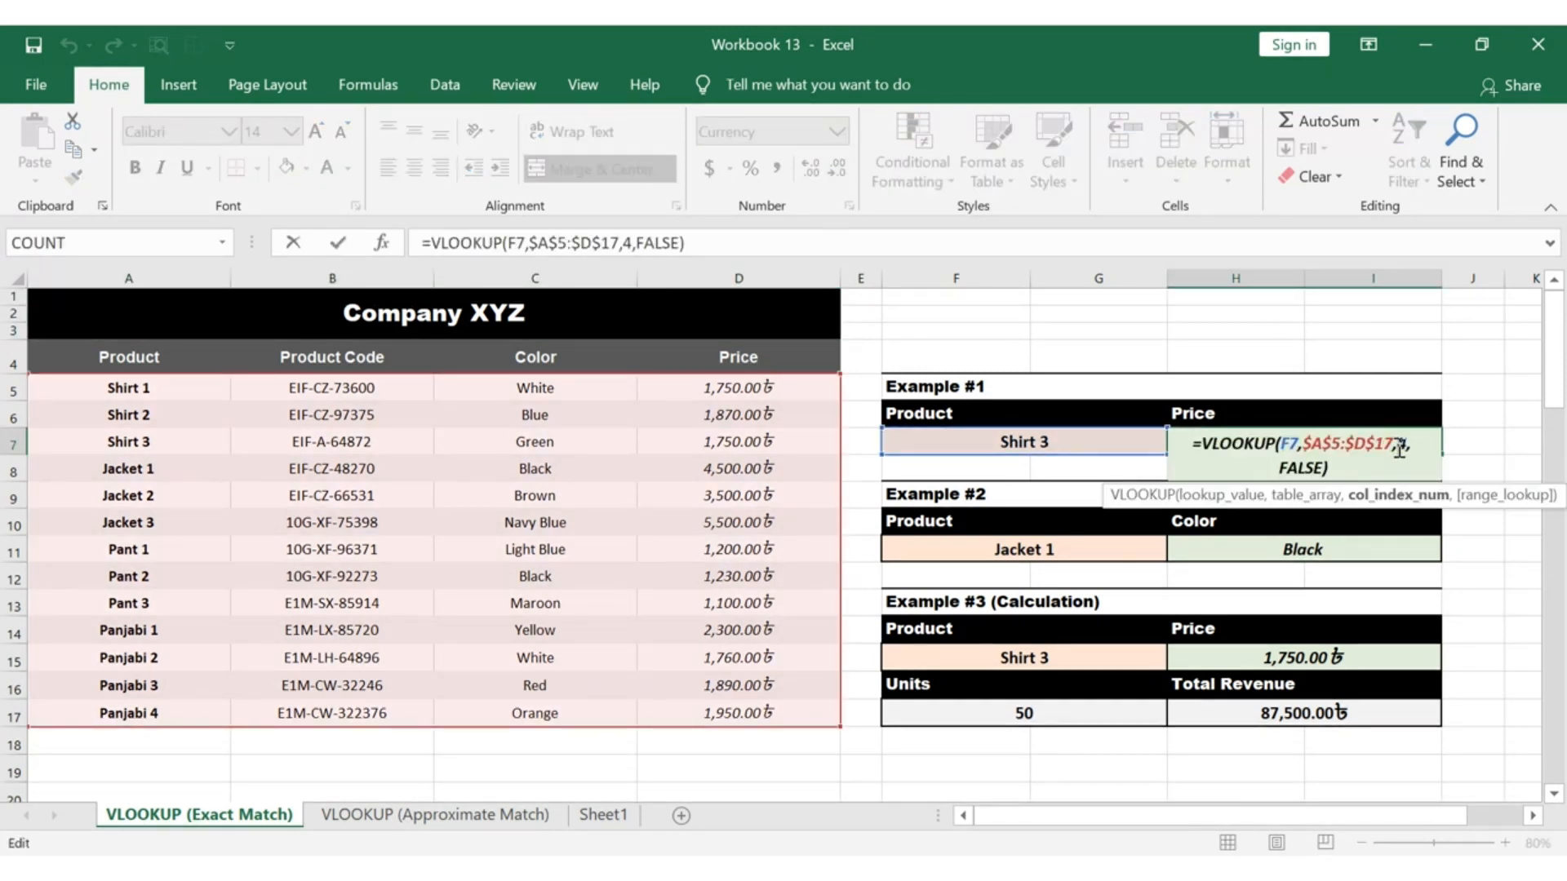
click(206, 444)
key(Right)
key(Right)
key(Right)
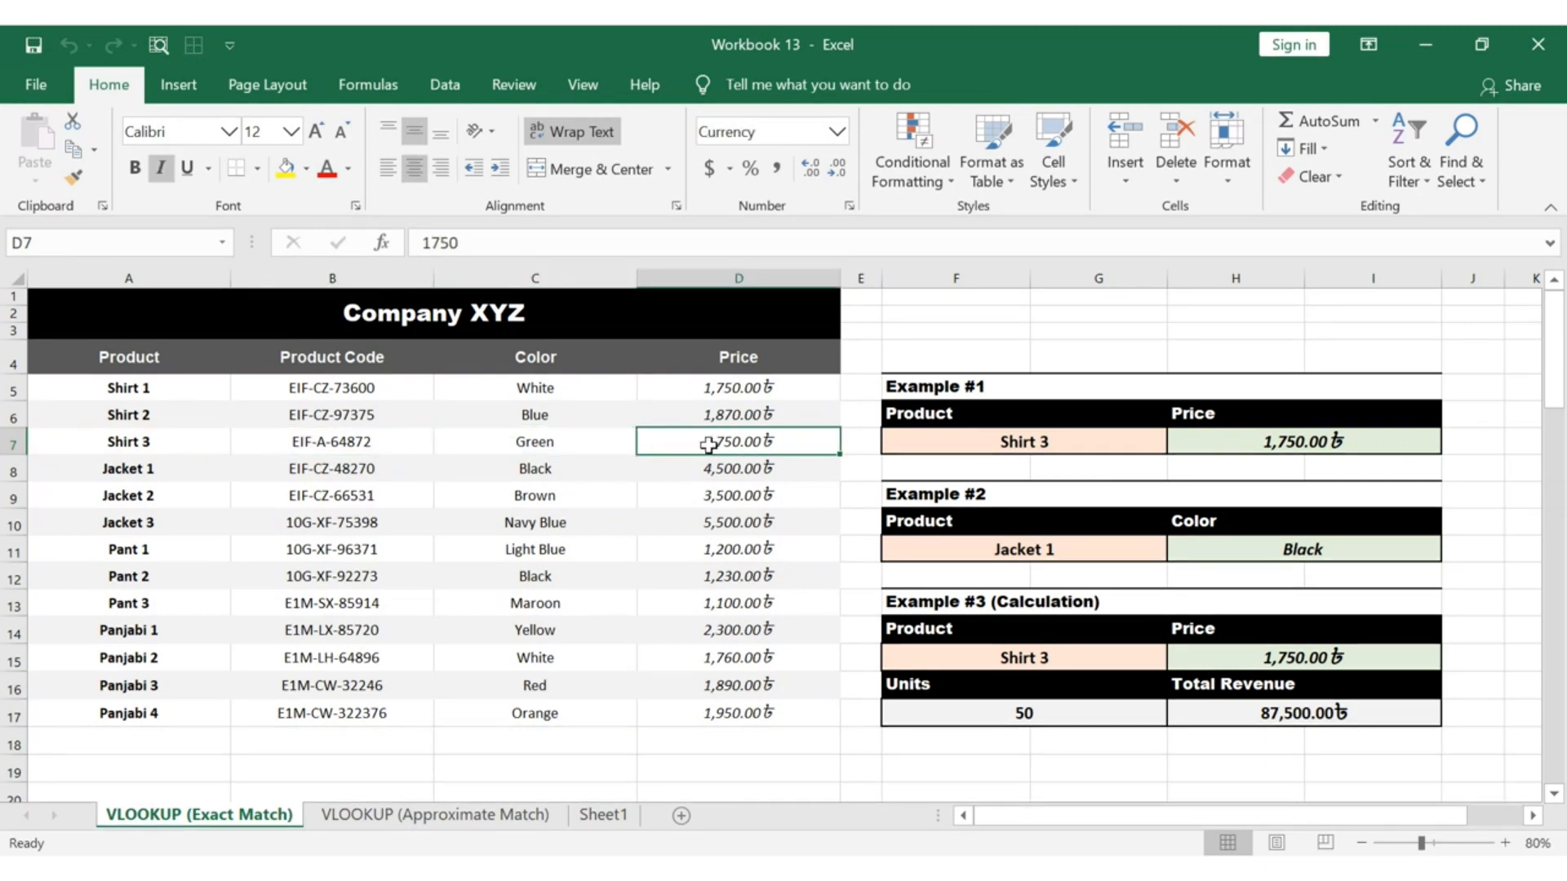
click(1094, 438)
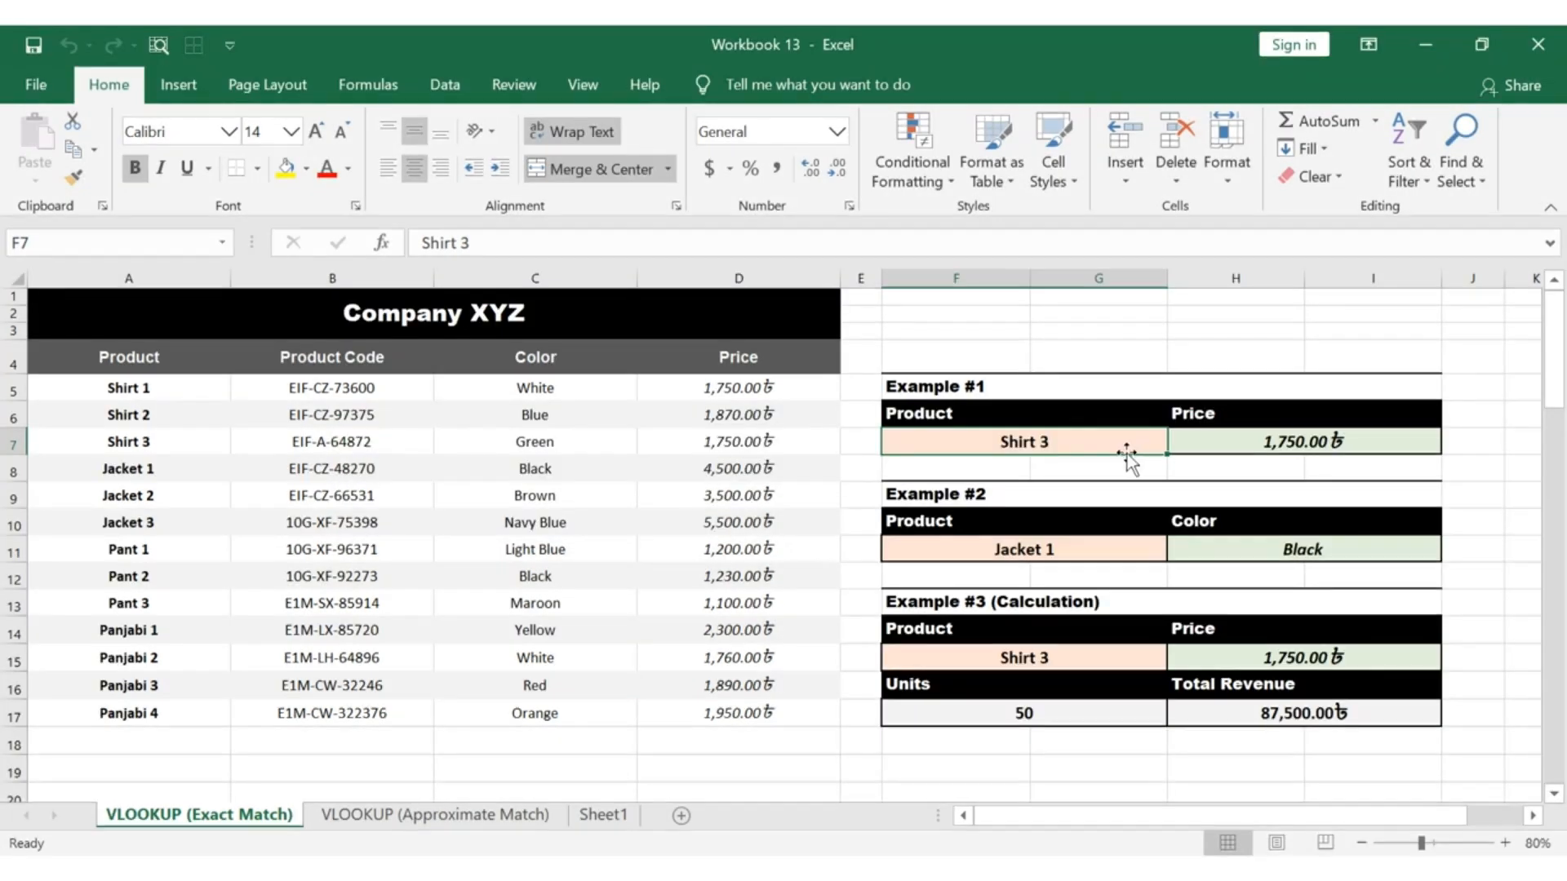
Open the VLOOKUP (Approximate Match) sheet and examine the sales officer table and the Commision Scale table
click(527, 815)
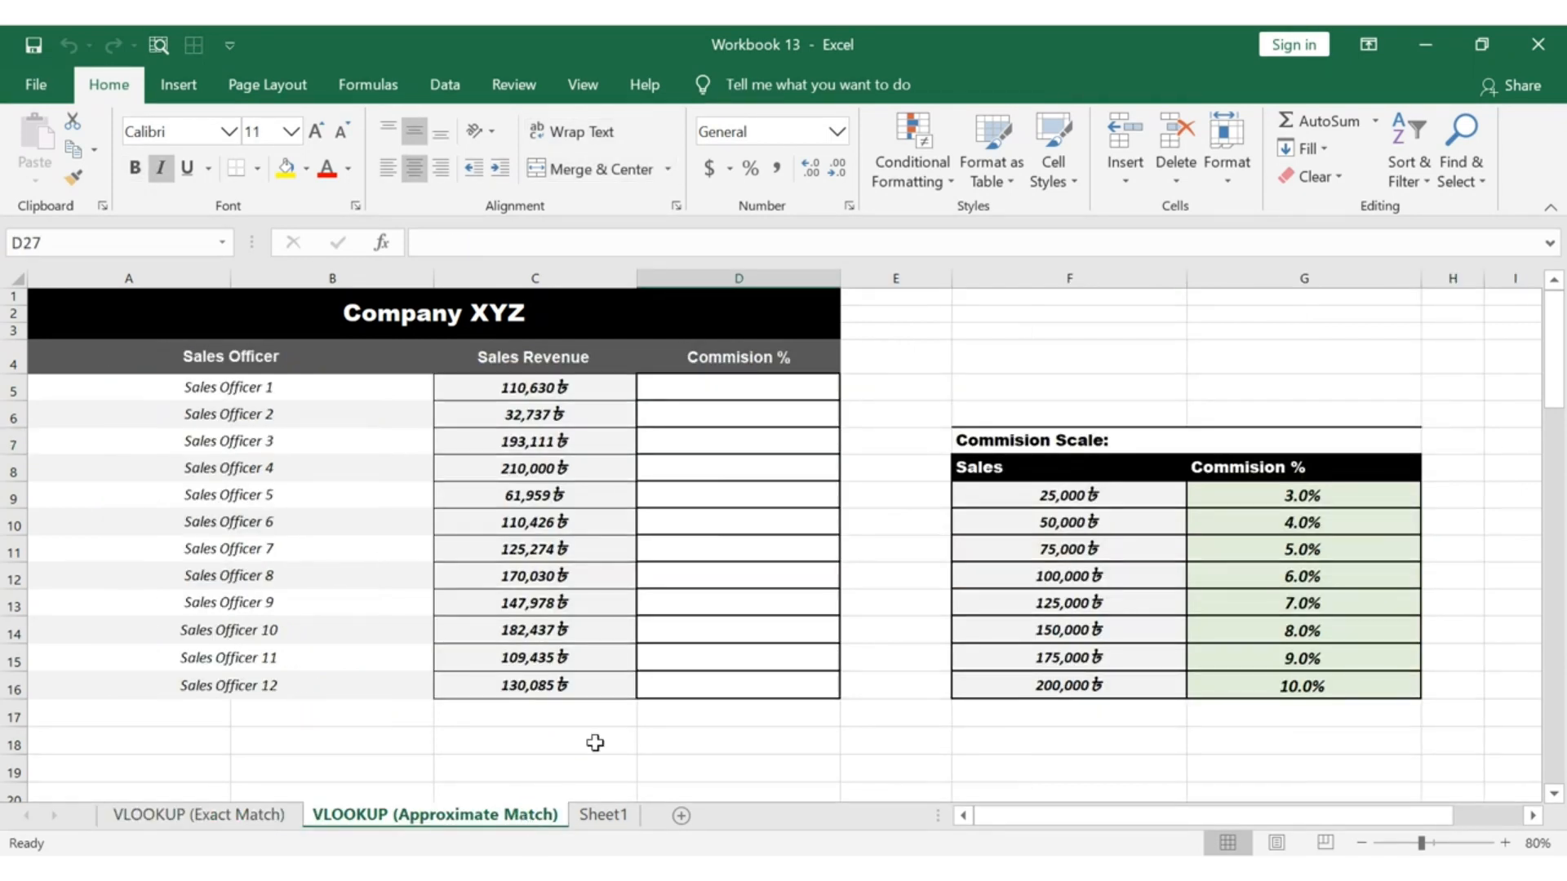
click(624, 314)
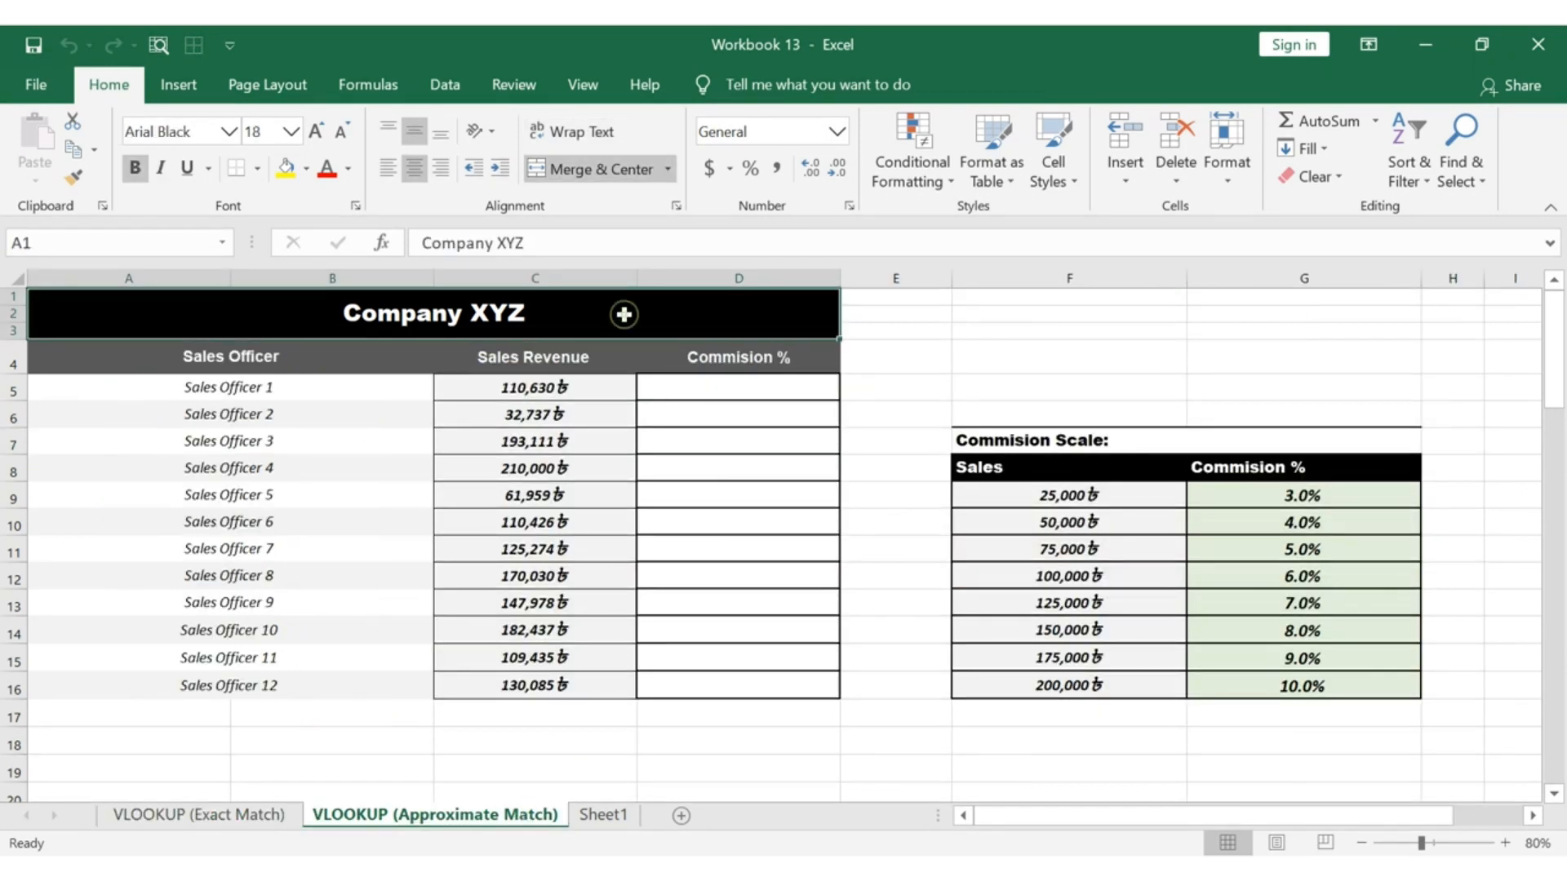
click(383, 356)
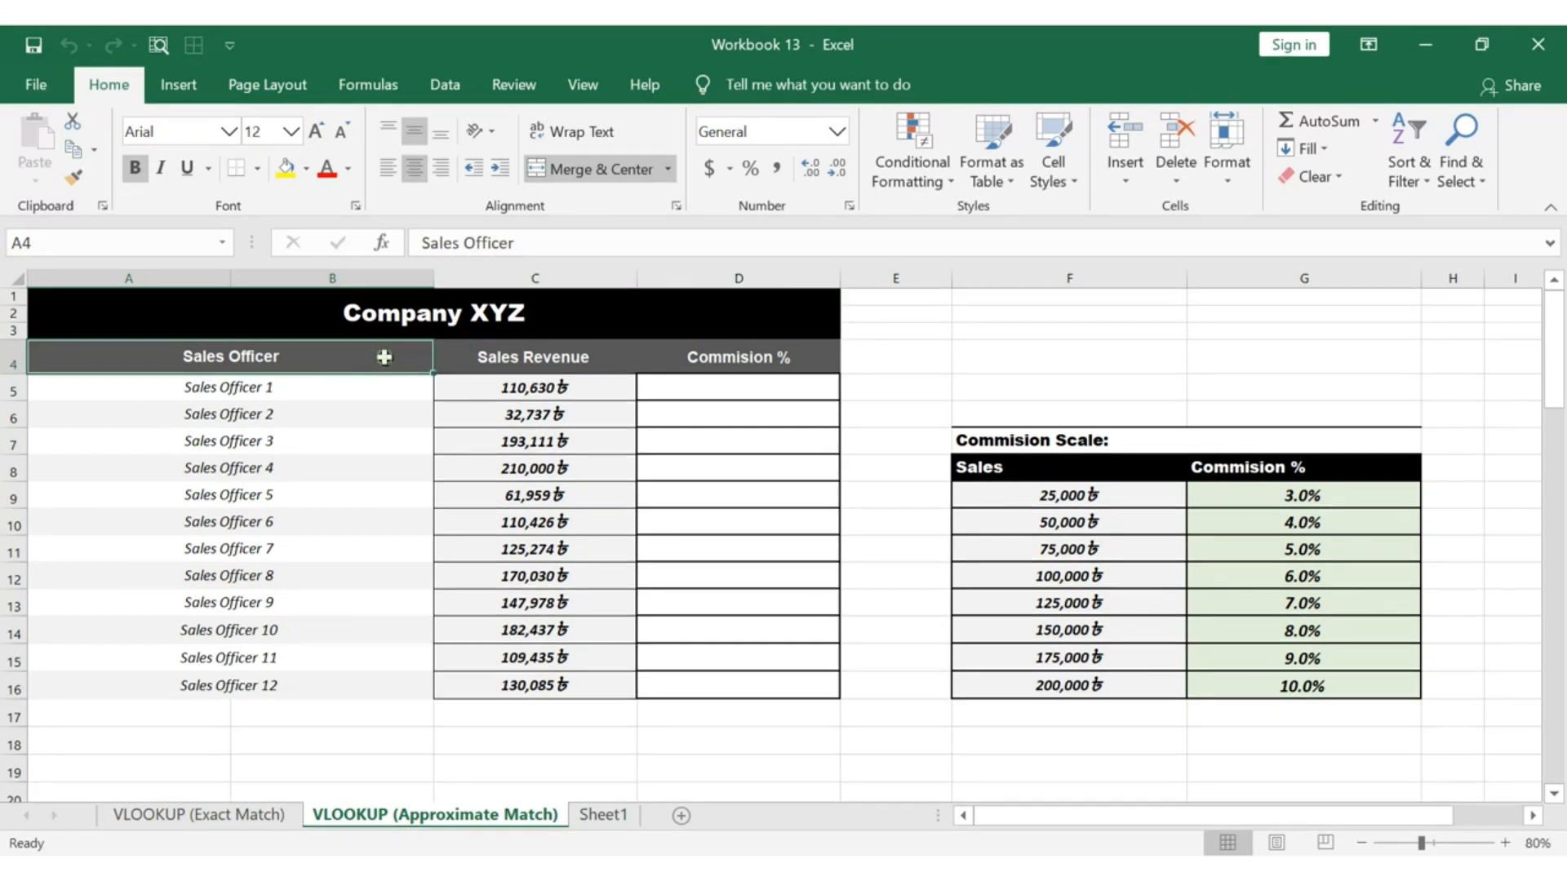
key(Right)
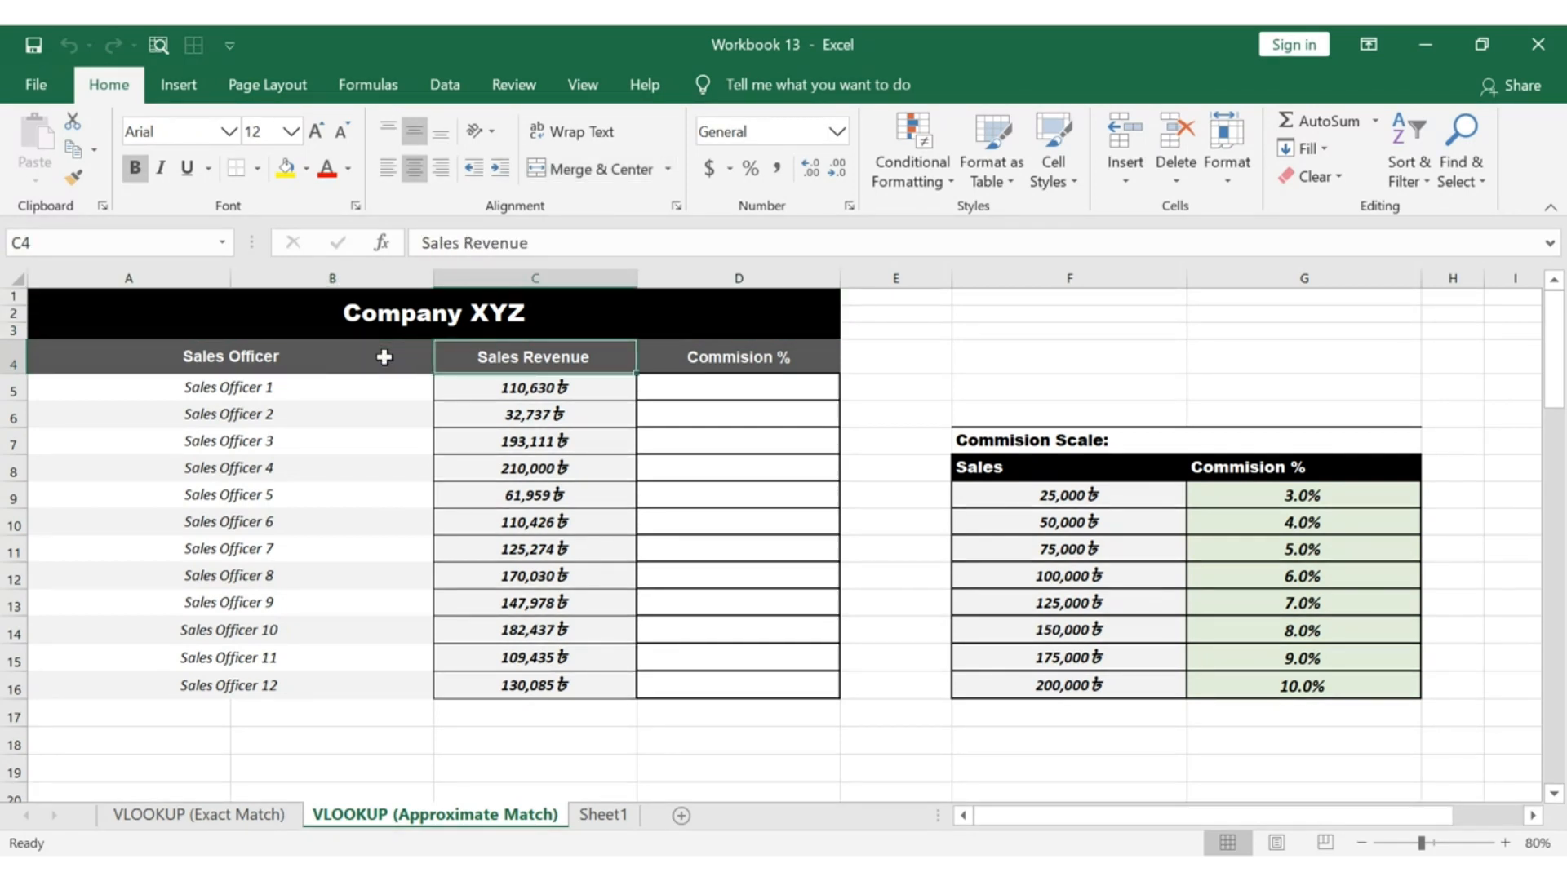
click(1176, 441)
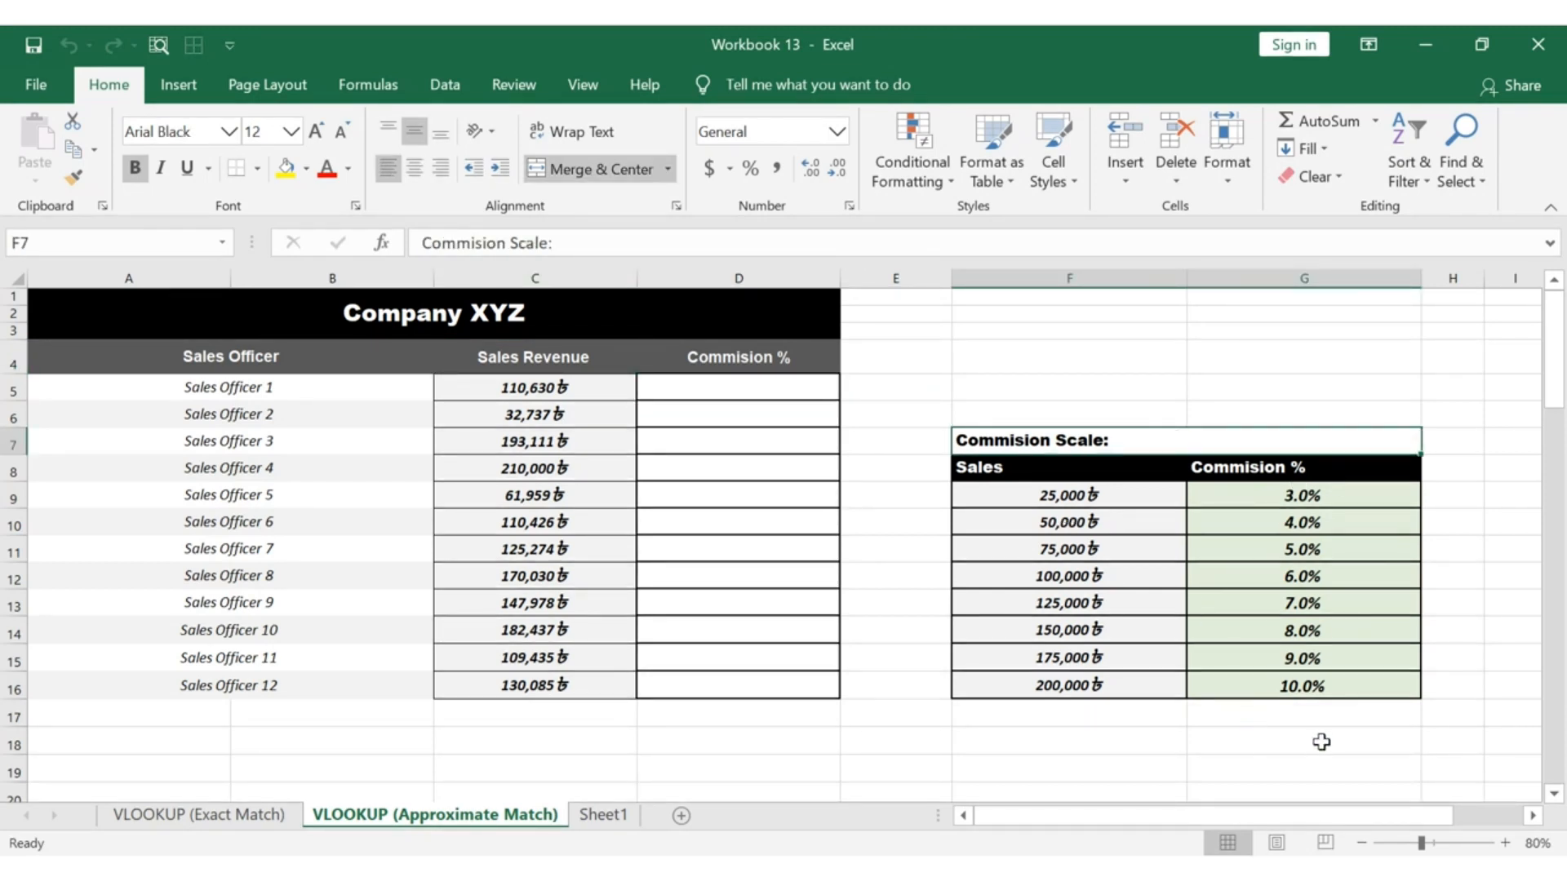
Compare Sales Officer 1's revenue in C5 with the sales thresholds in the Commision Scale table
click(603, 386)
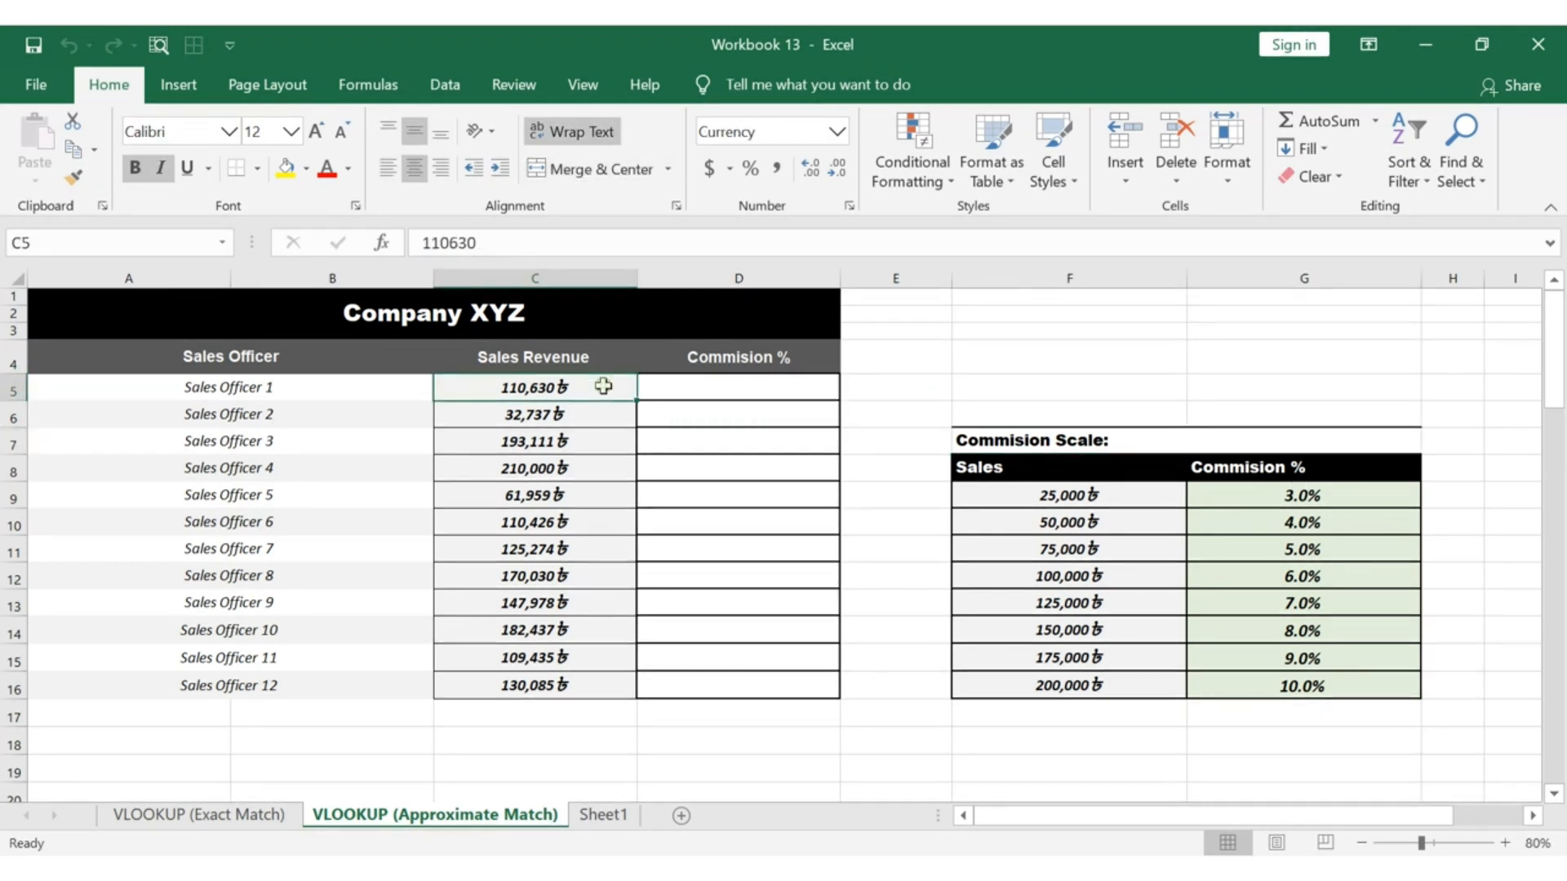
click(1141, 501)
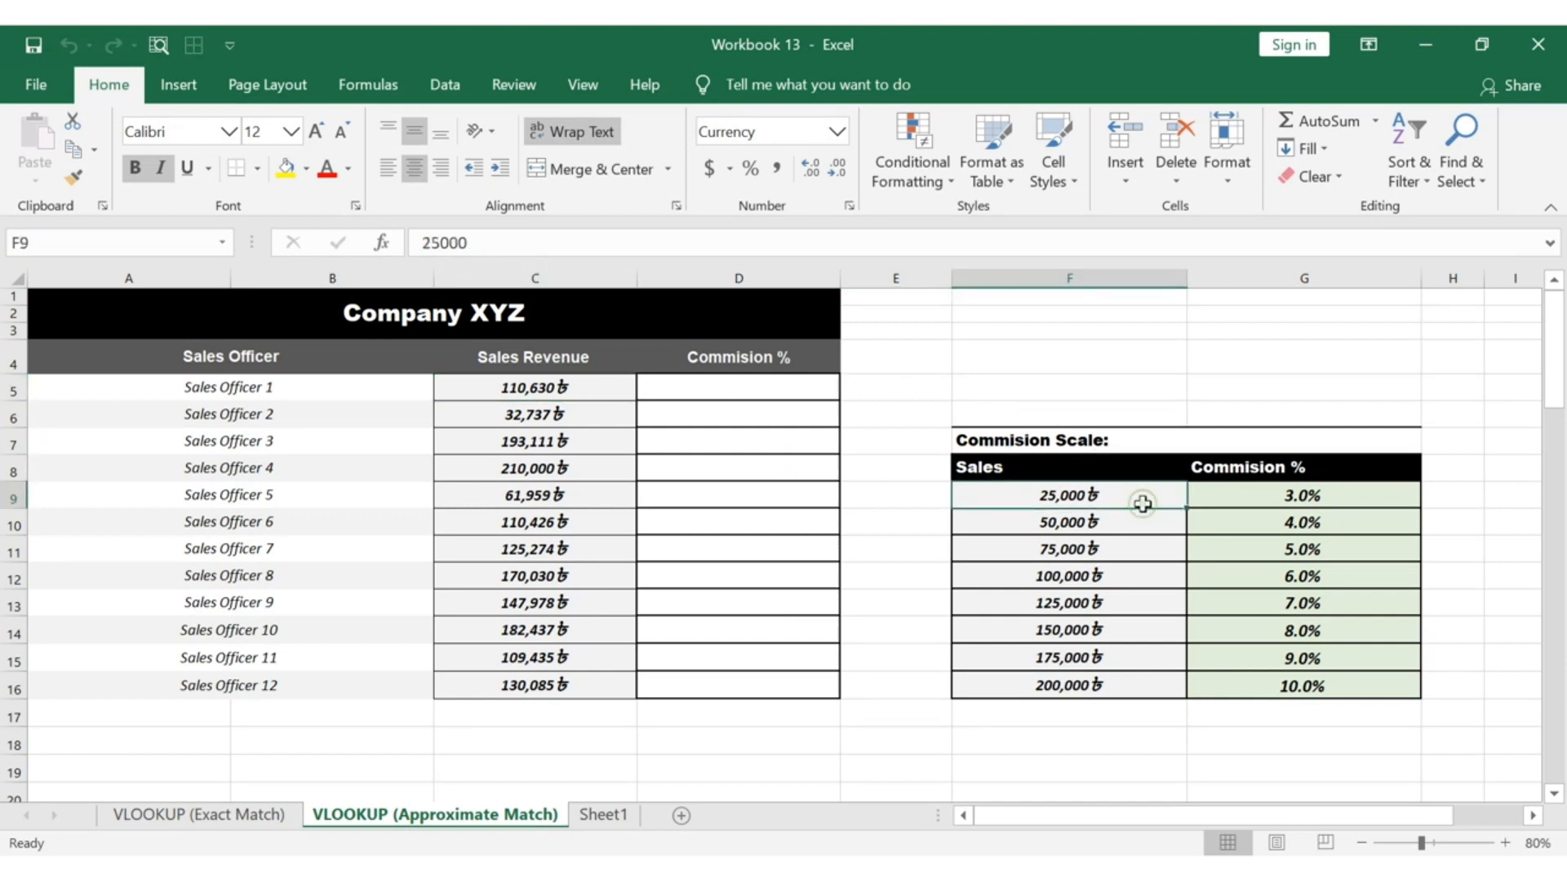
key(Right)
key(Down)
key(Down)
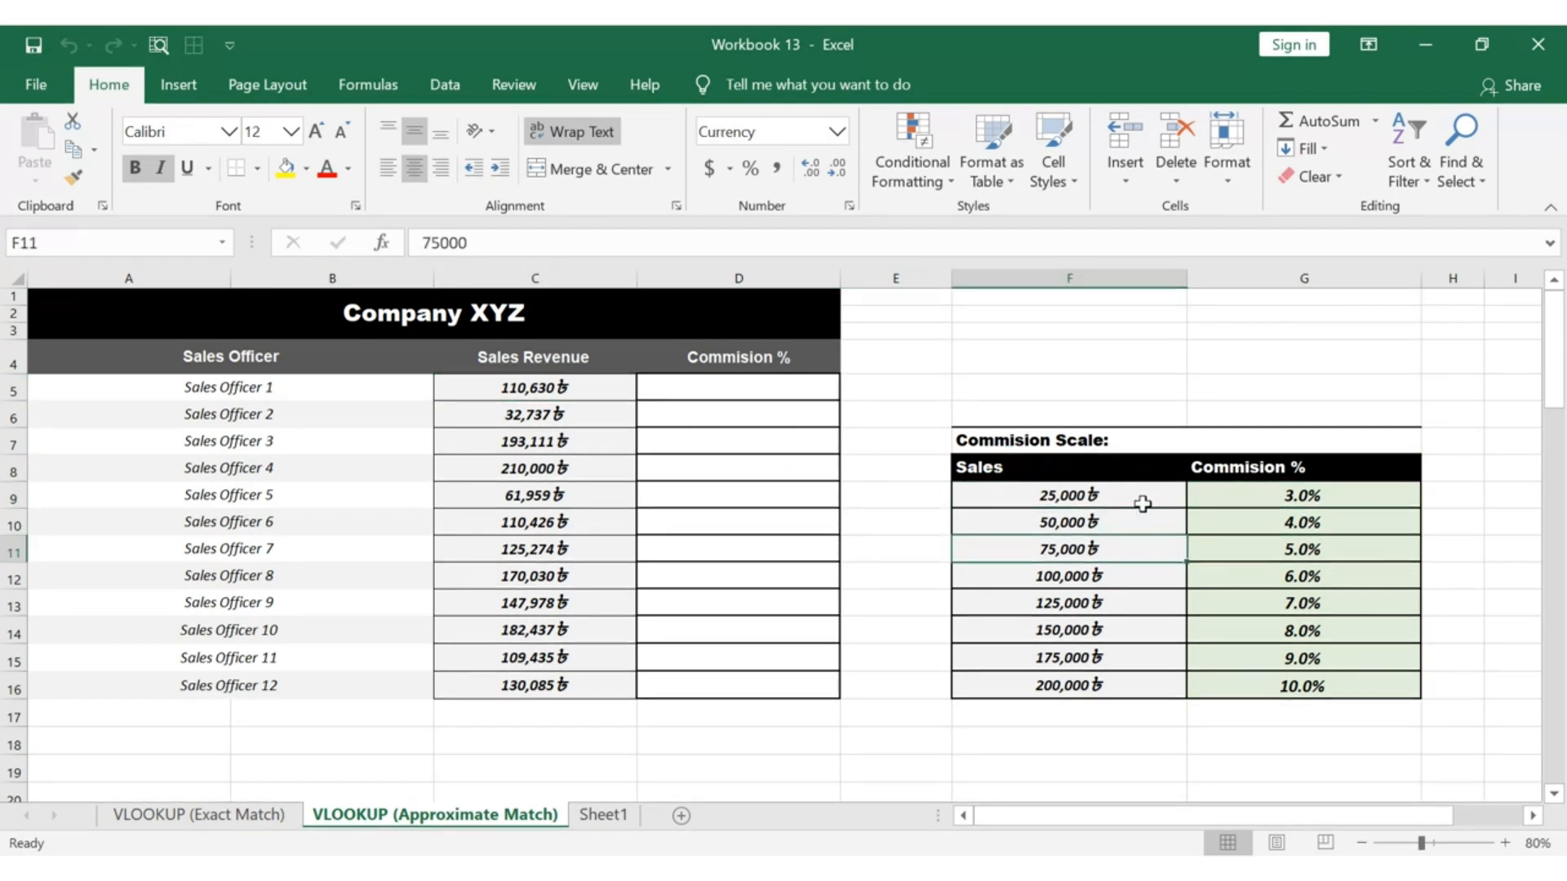
key(Down)
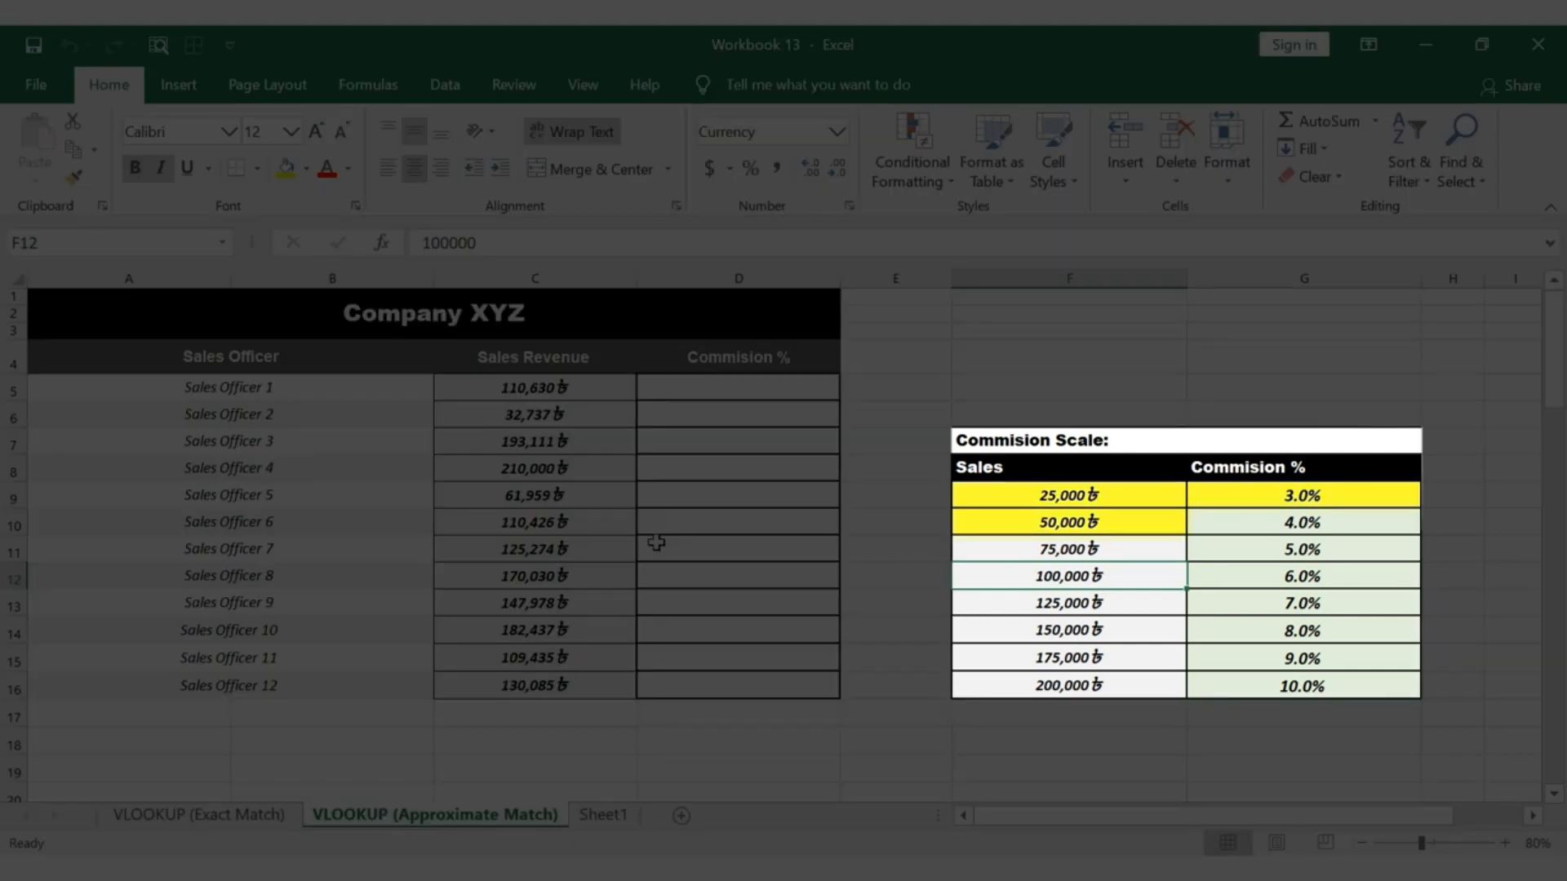
click(1123, 502)
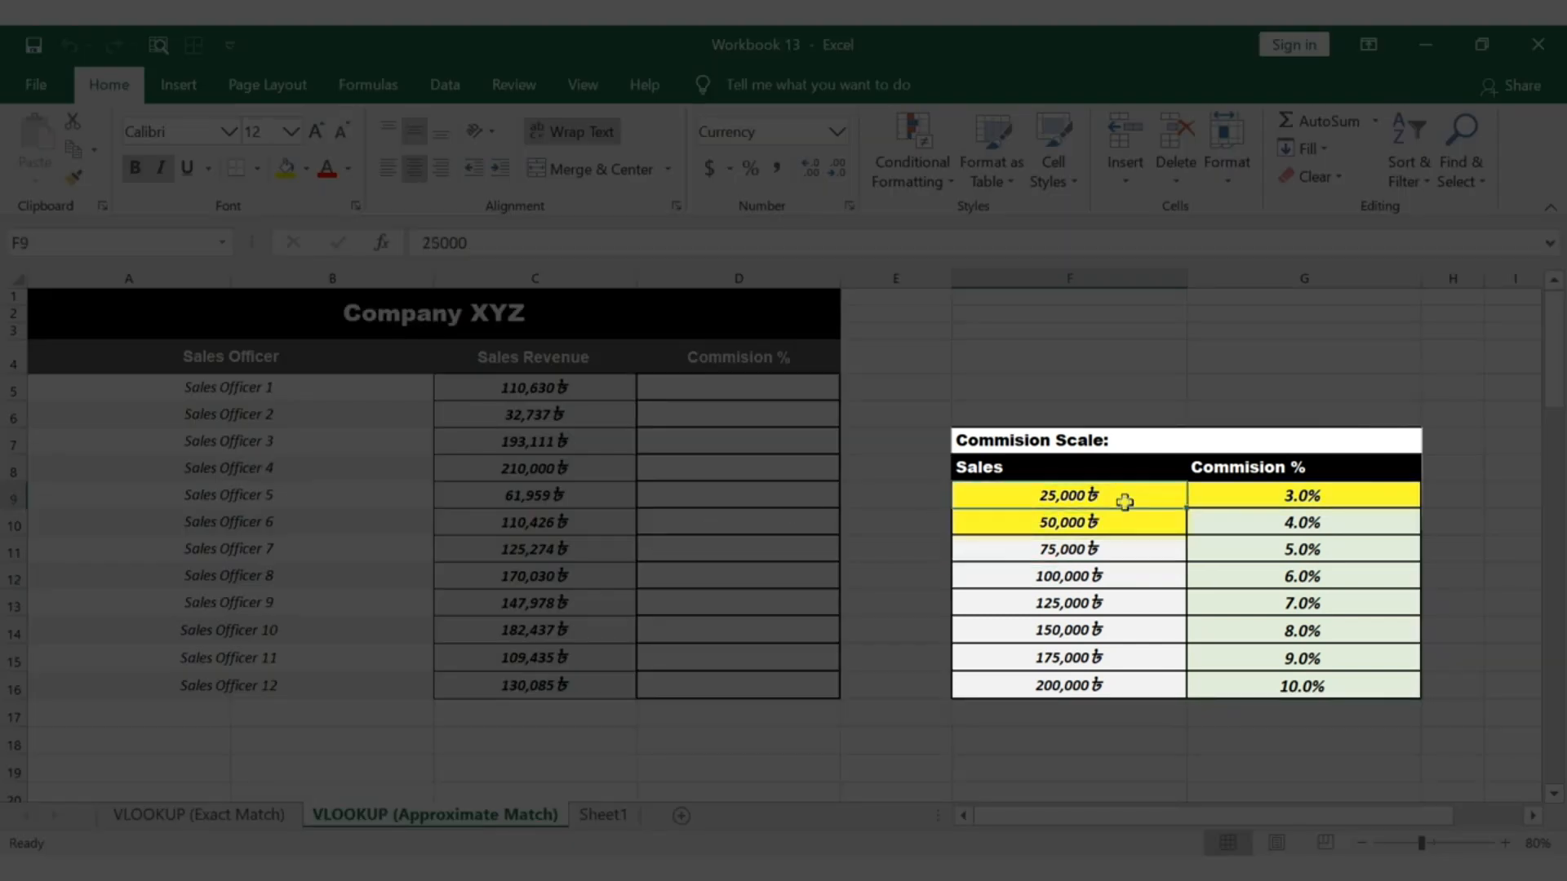
Examine the Commision Scale brackets starting at 25,000, 50,000, 75,000 and 100,000 and trace the commission percentage assigned to each
click(1137, 524)
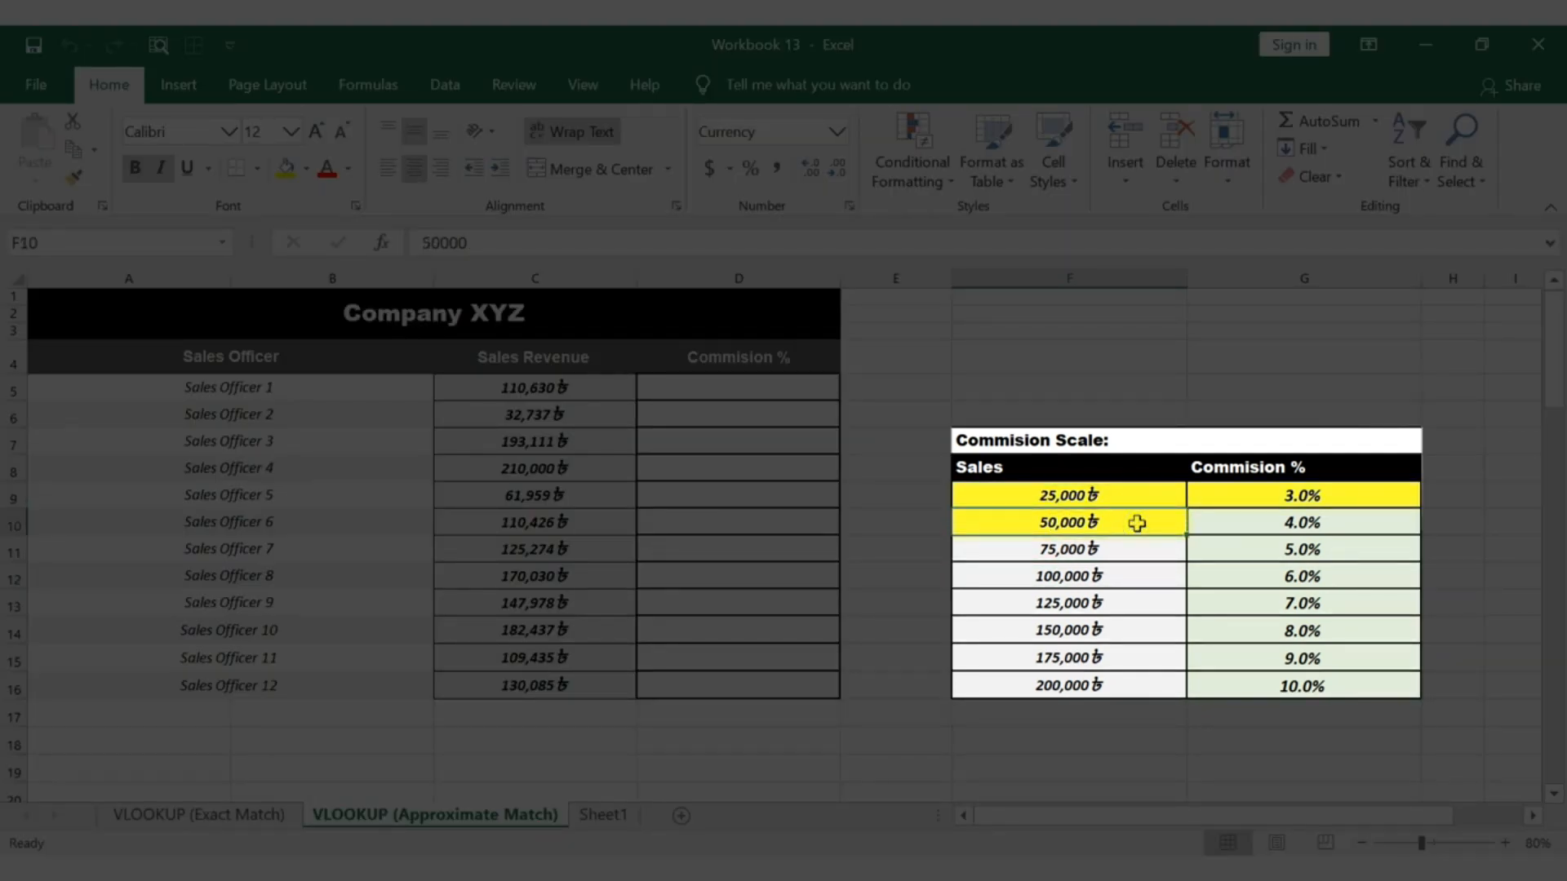
click(1137, 487)
click(1196, 490)
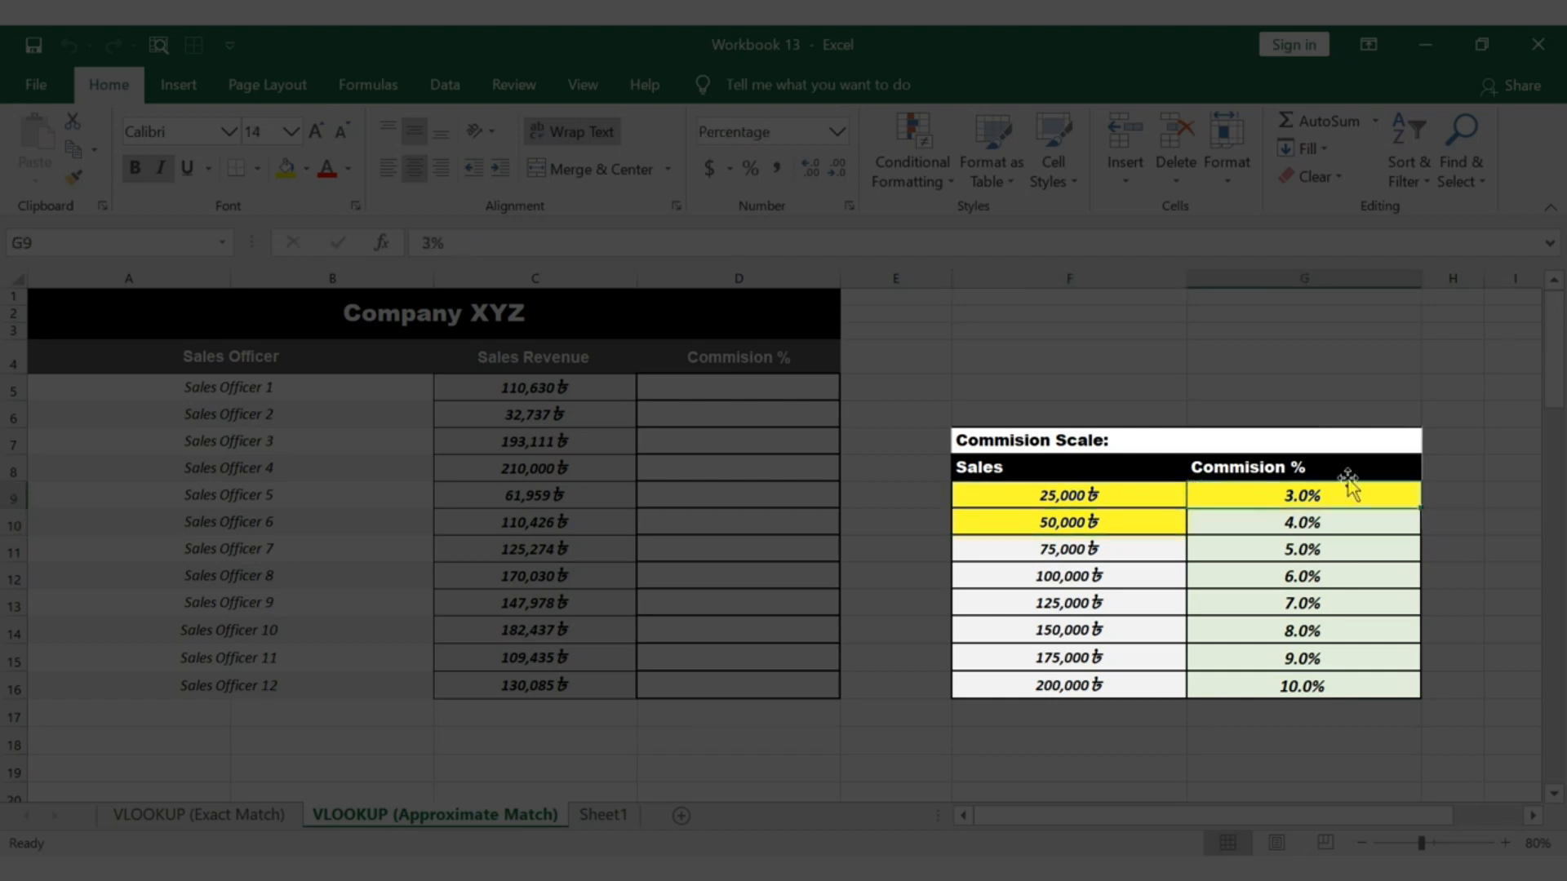
click(1123, 525)
click(1151, 545)
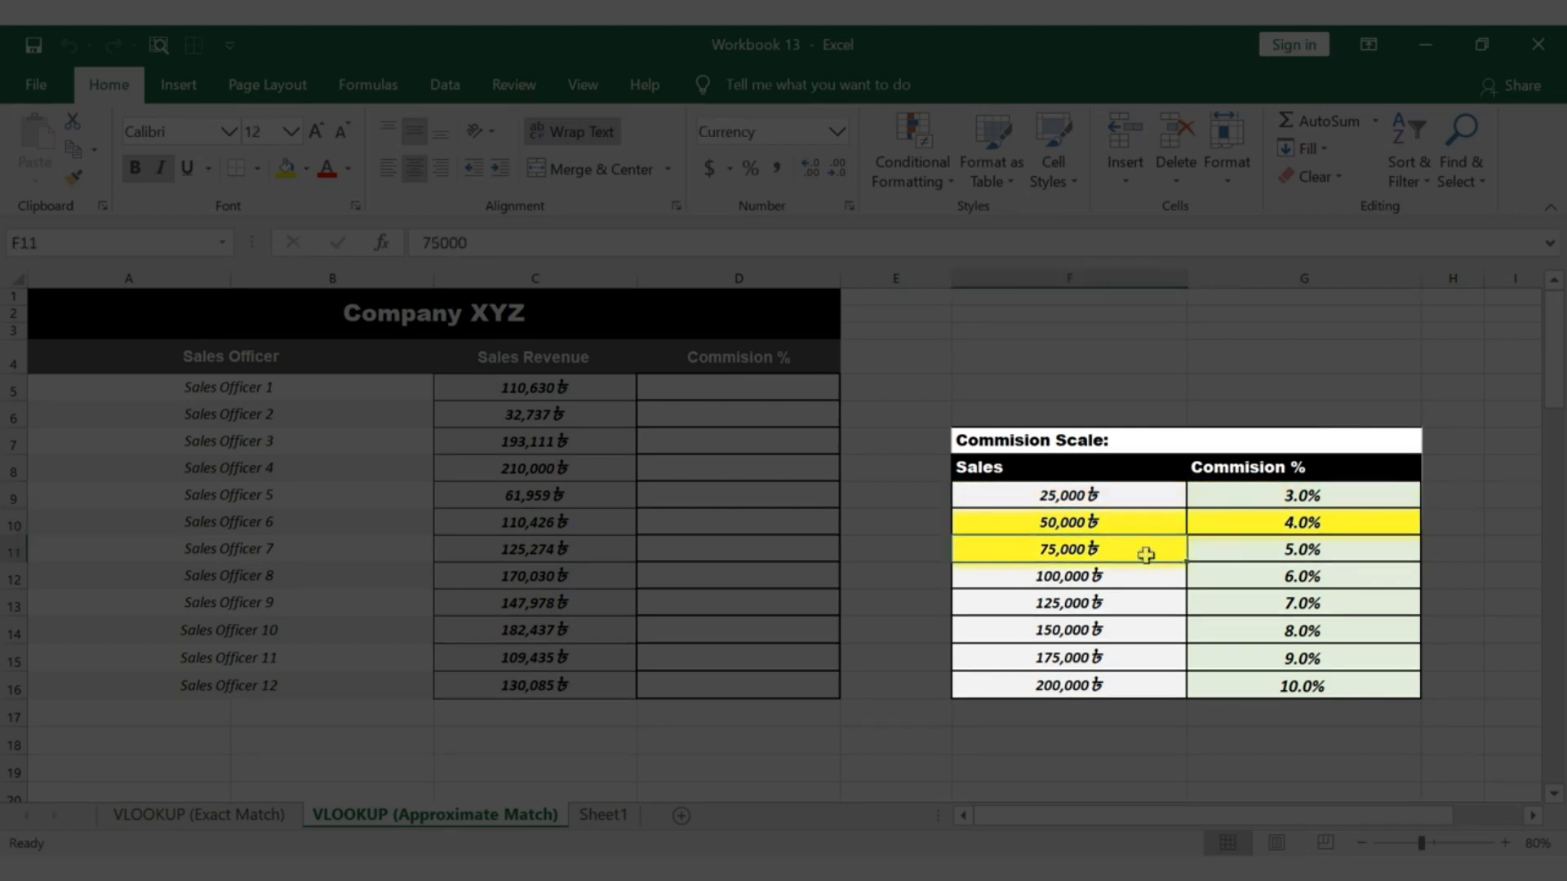
click(1256, 523)
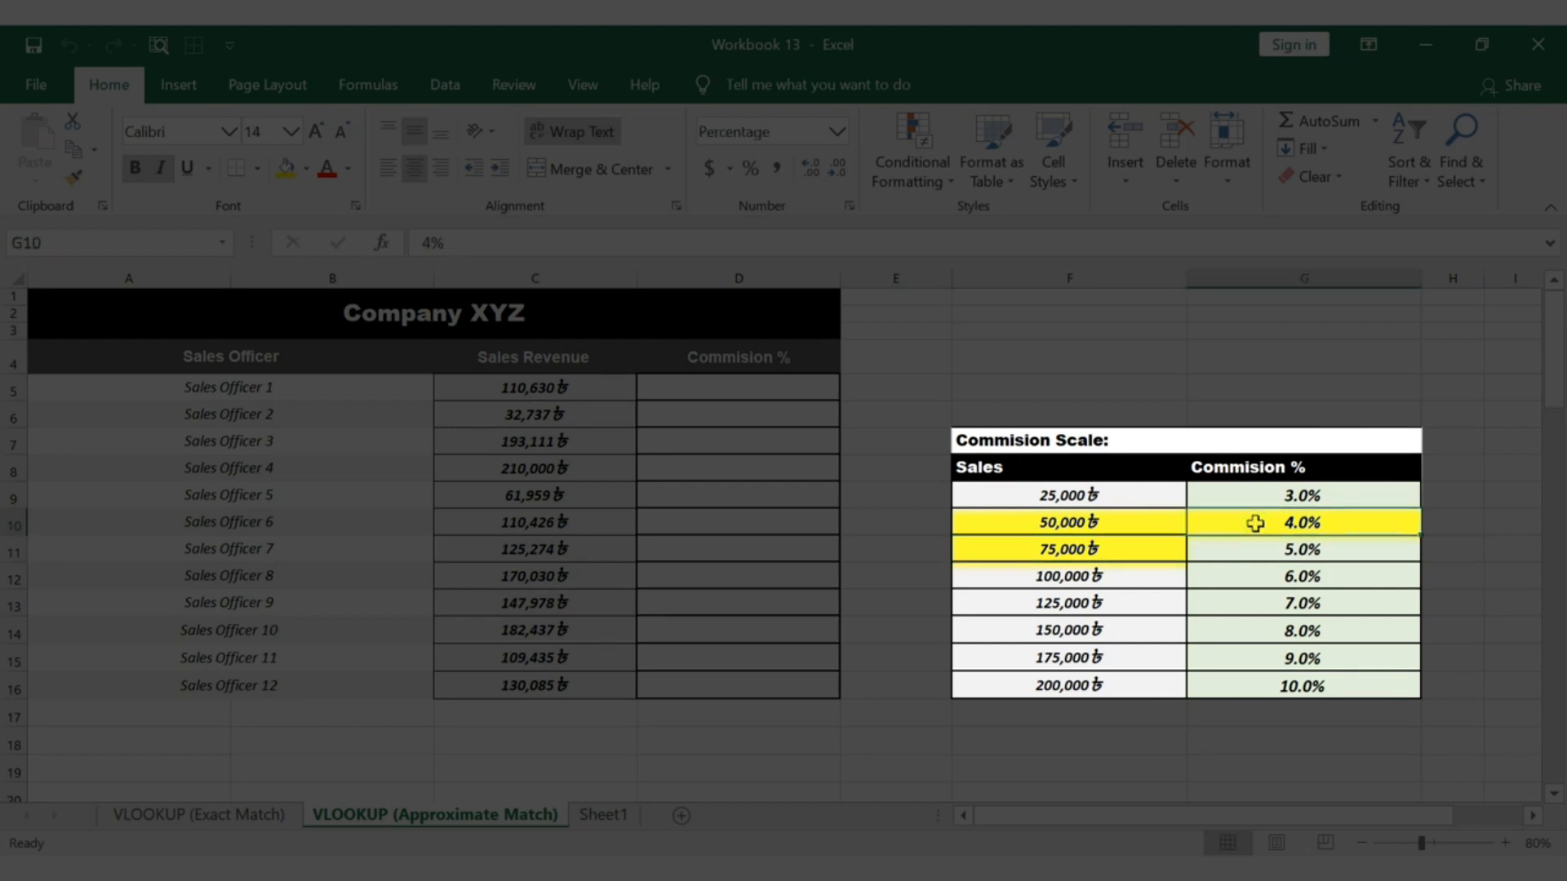
click(1133, 581)
click(1137, 555)
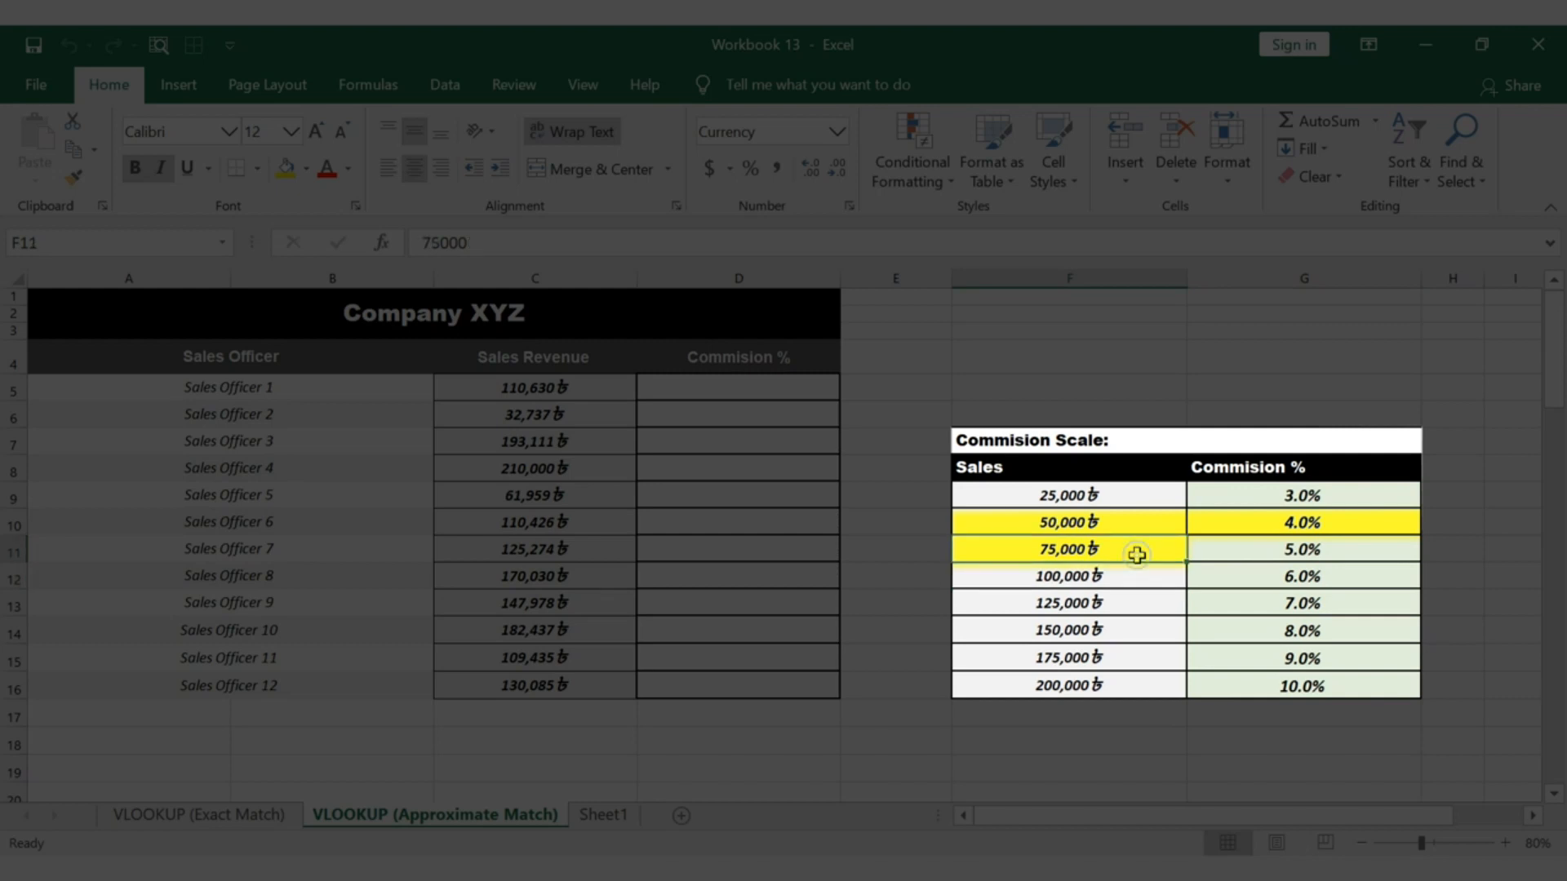
click(1220, 551)
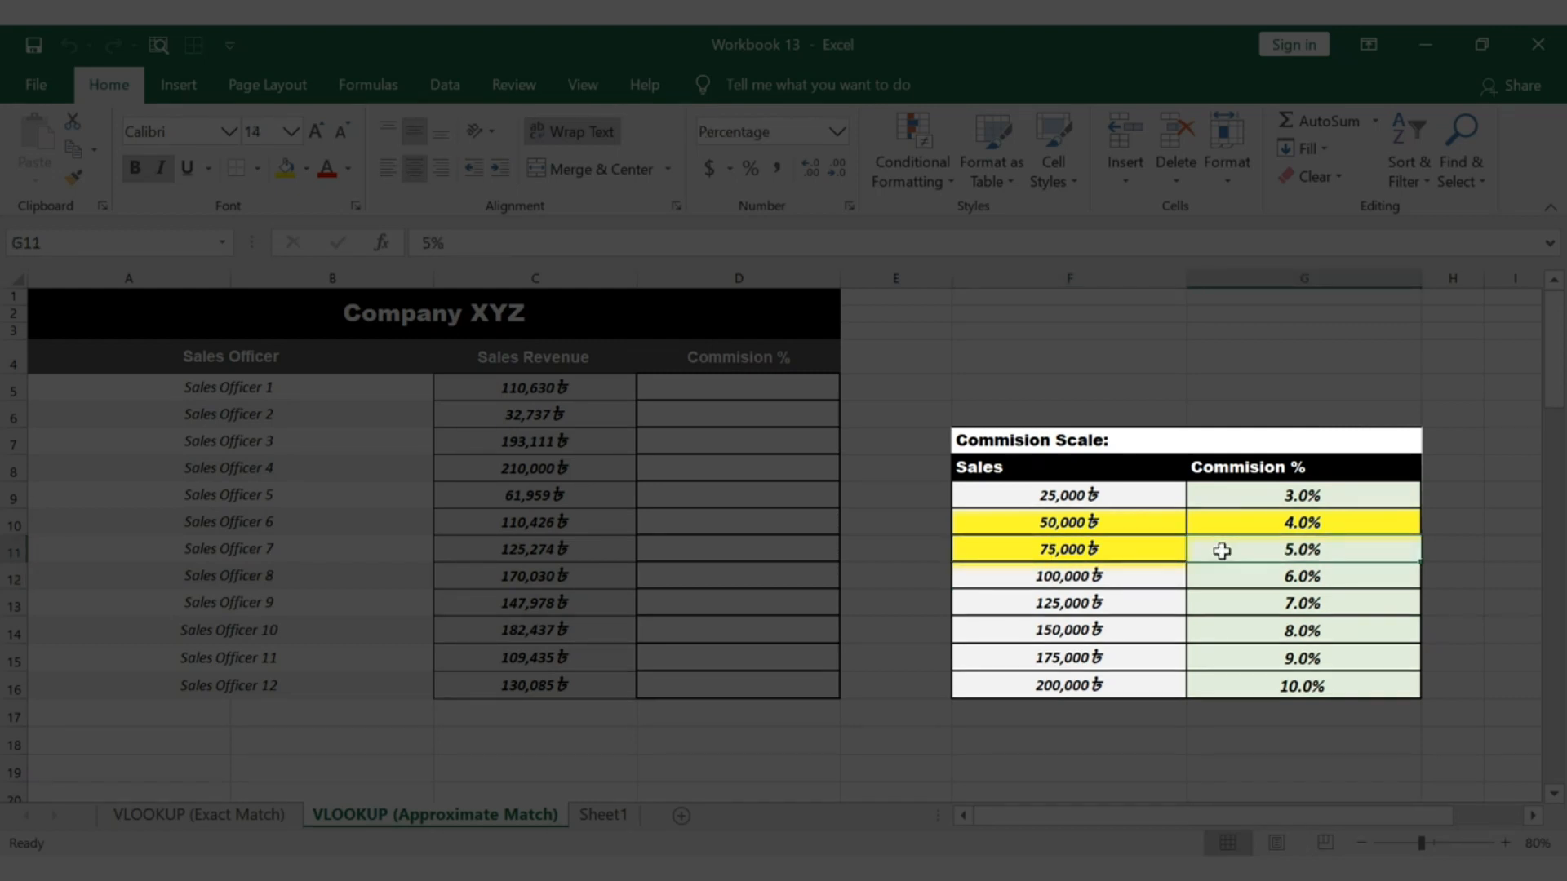
click(1148, 582)
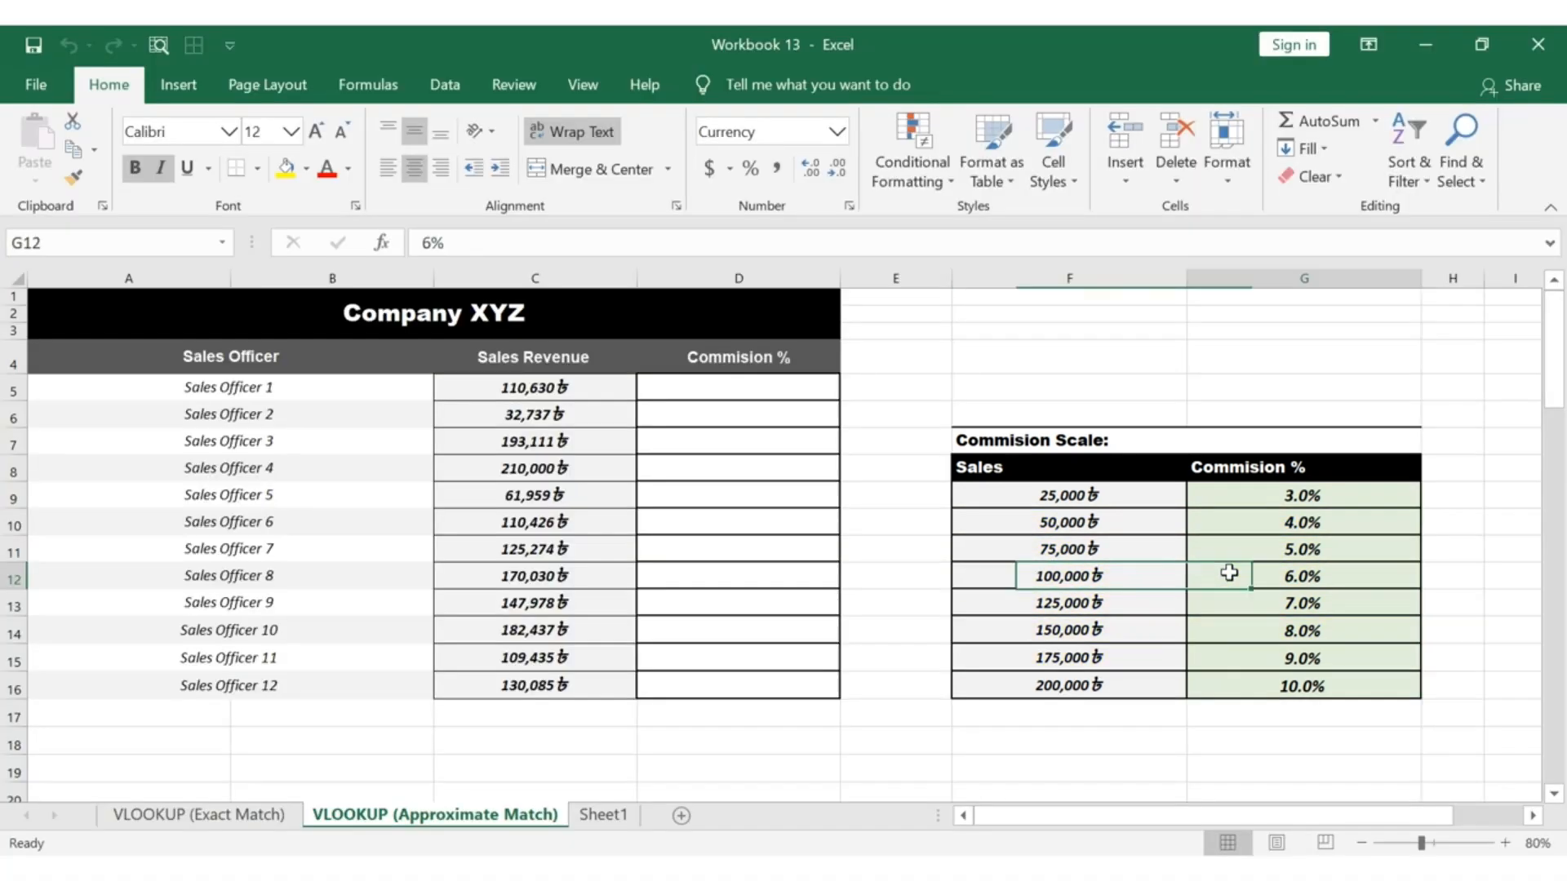
click(1228, 574)
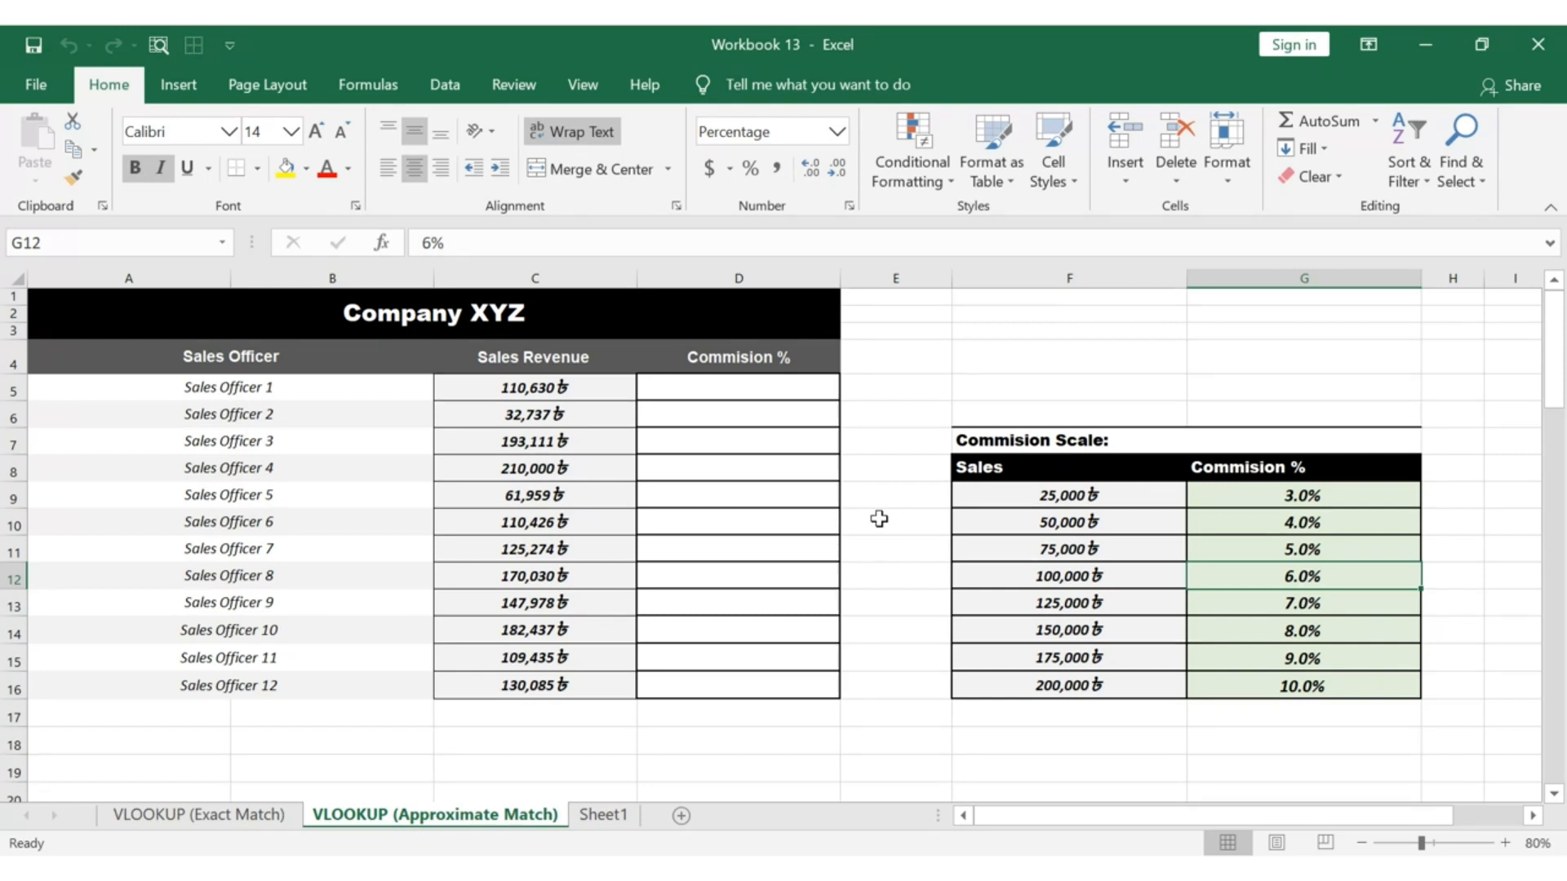
Trace Sales Officer 1's revenue in C5 through the thresholds in F9:F16 to its bracket and matching commission percentage
click(589, 390)
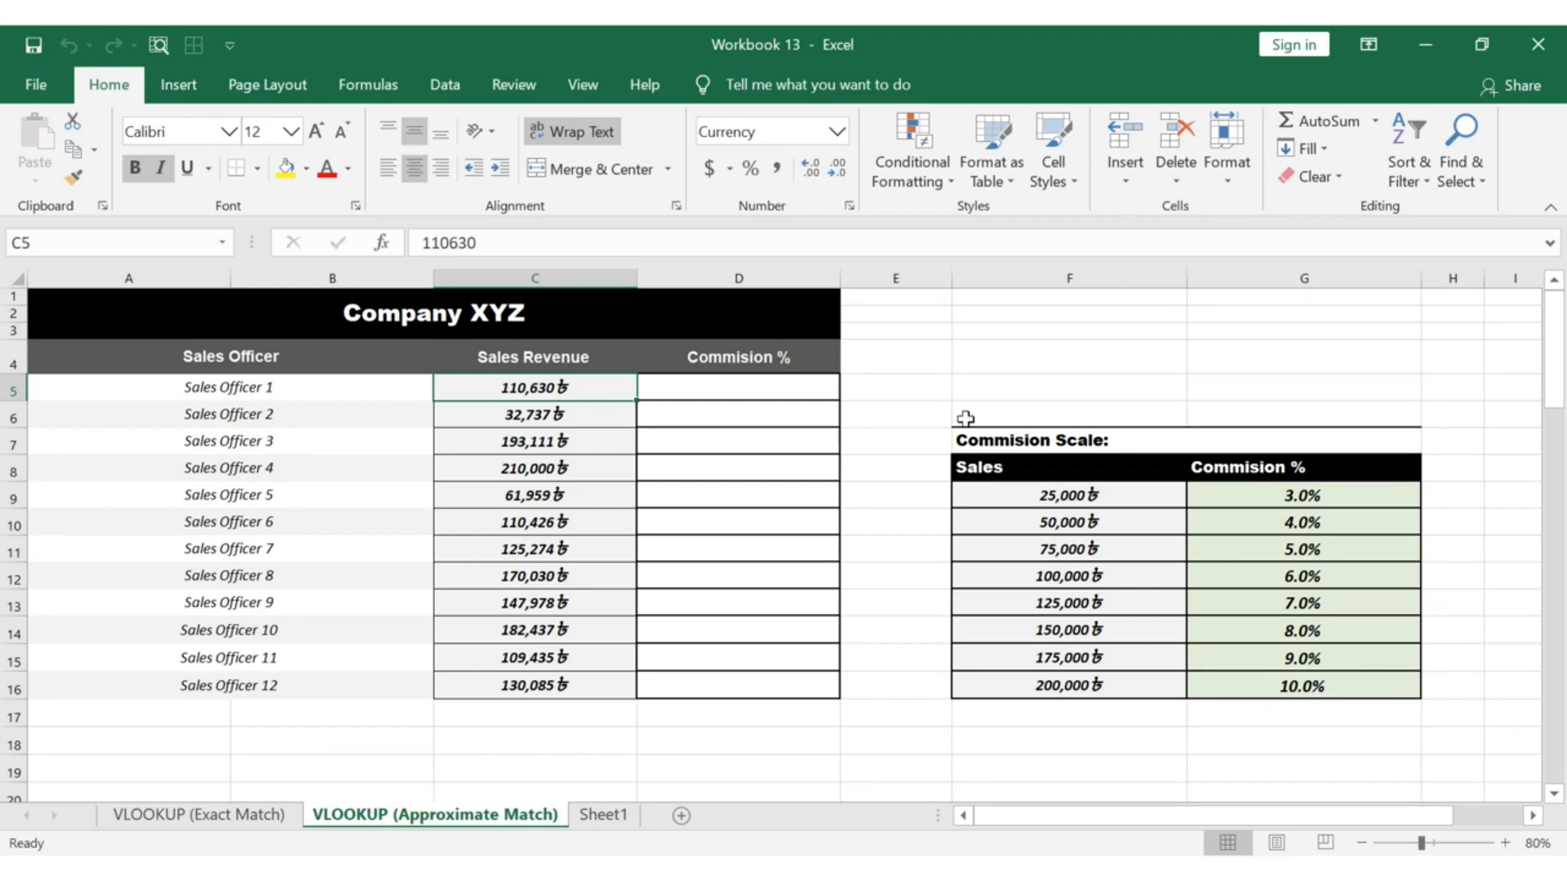
click(1174, 499)
key(Down)
key(Down)
key(Down)
key(Down)
key(Down)
key(Down)
key(Down)
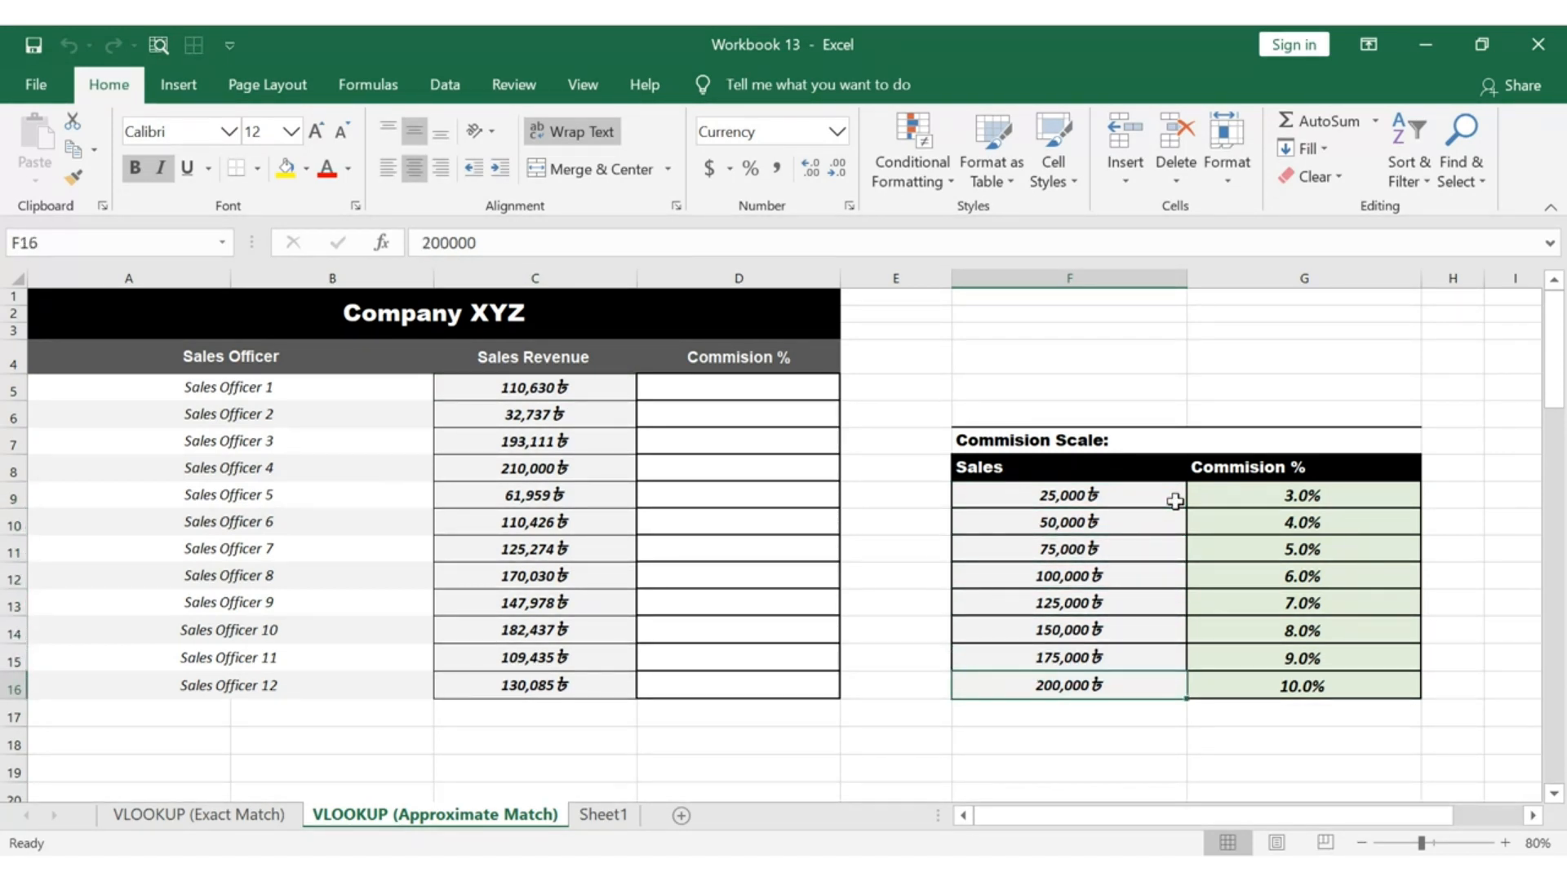
click(1138, 573)
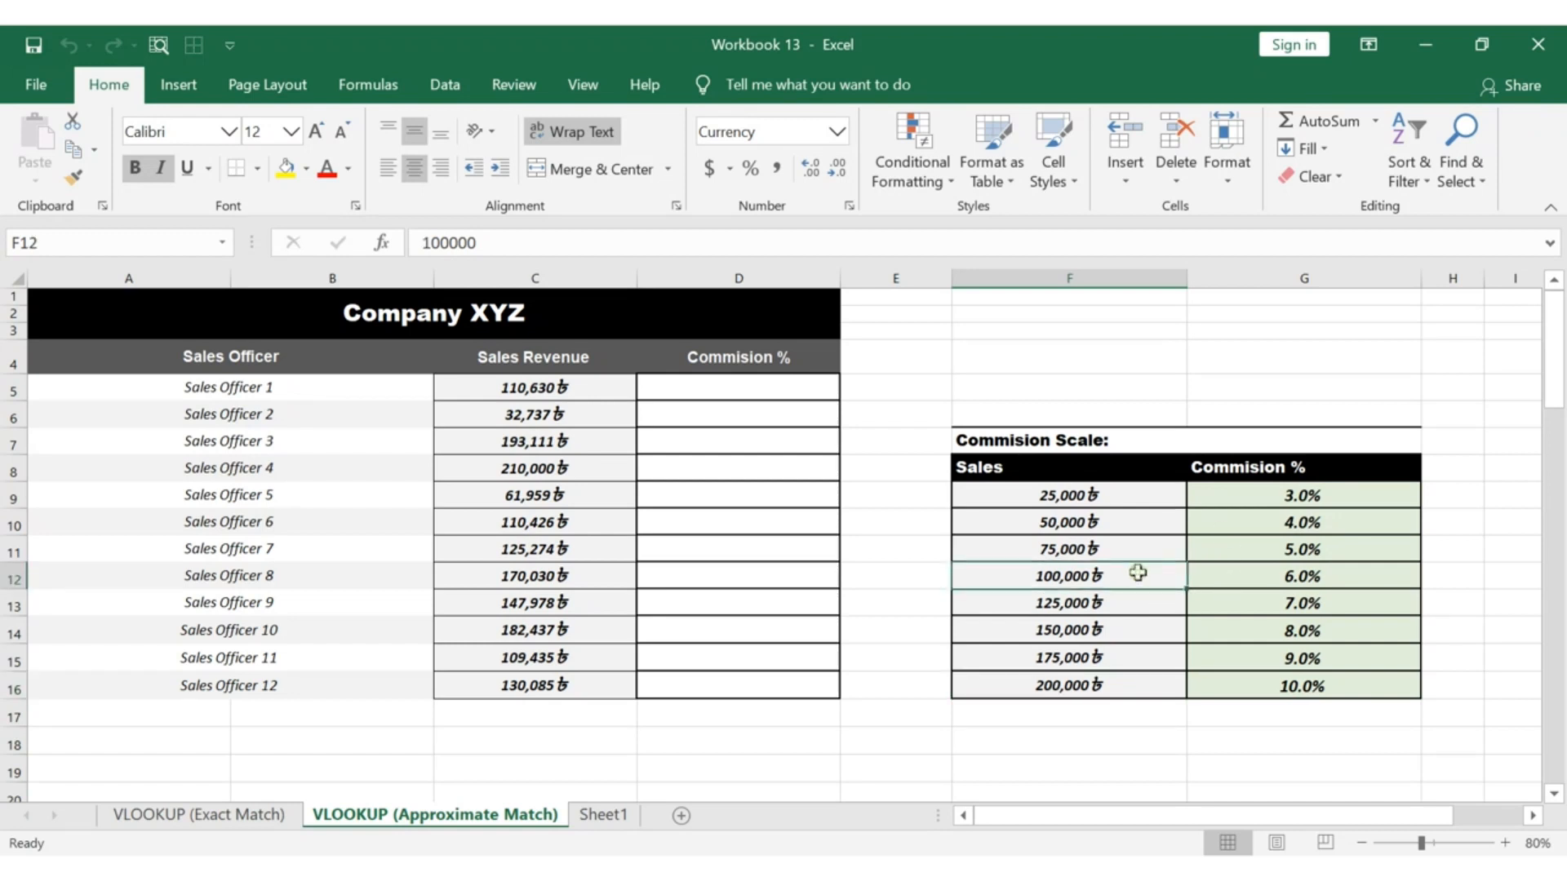
click(1150, 607)
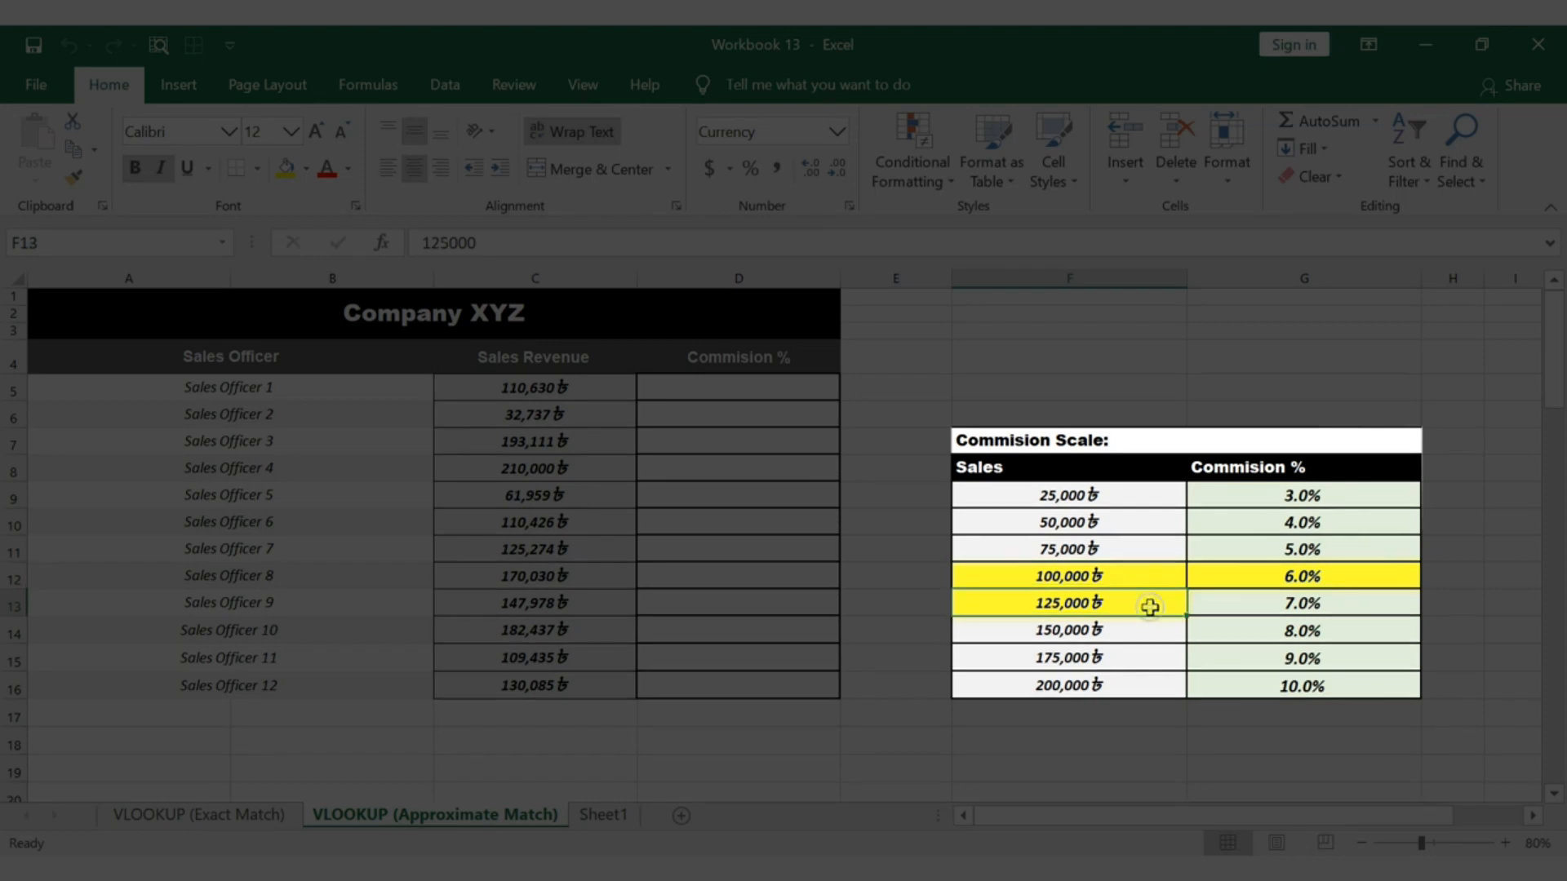
click(1235, 576)
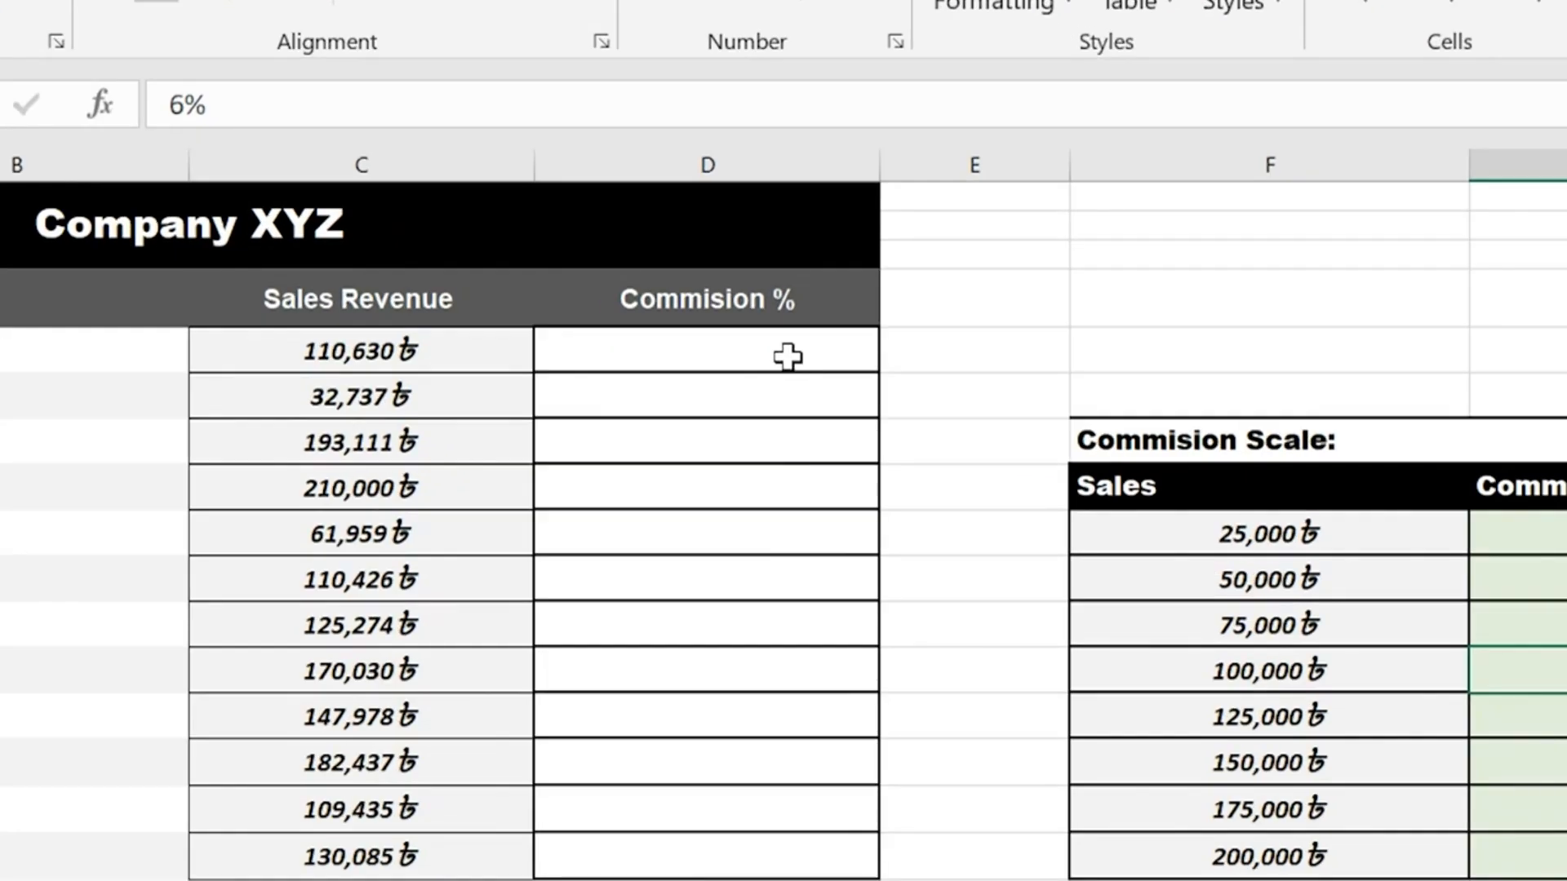
Start a VLOOKUP formula in D5 with Sales Officer 1's revenue in C5 as the lookup value
click(785, 388)
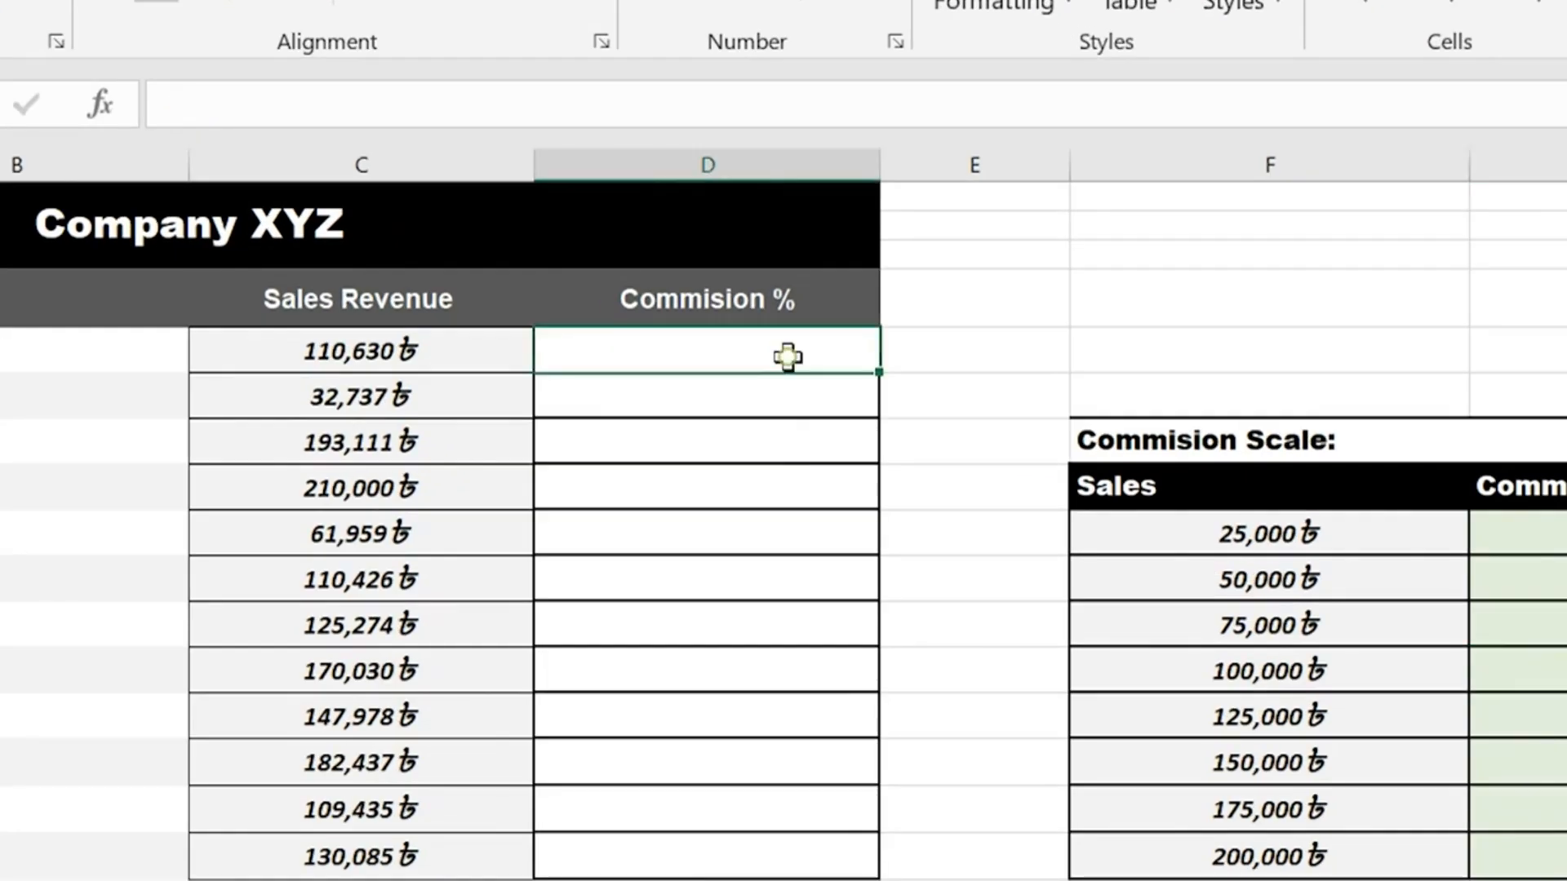
text(=)
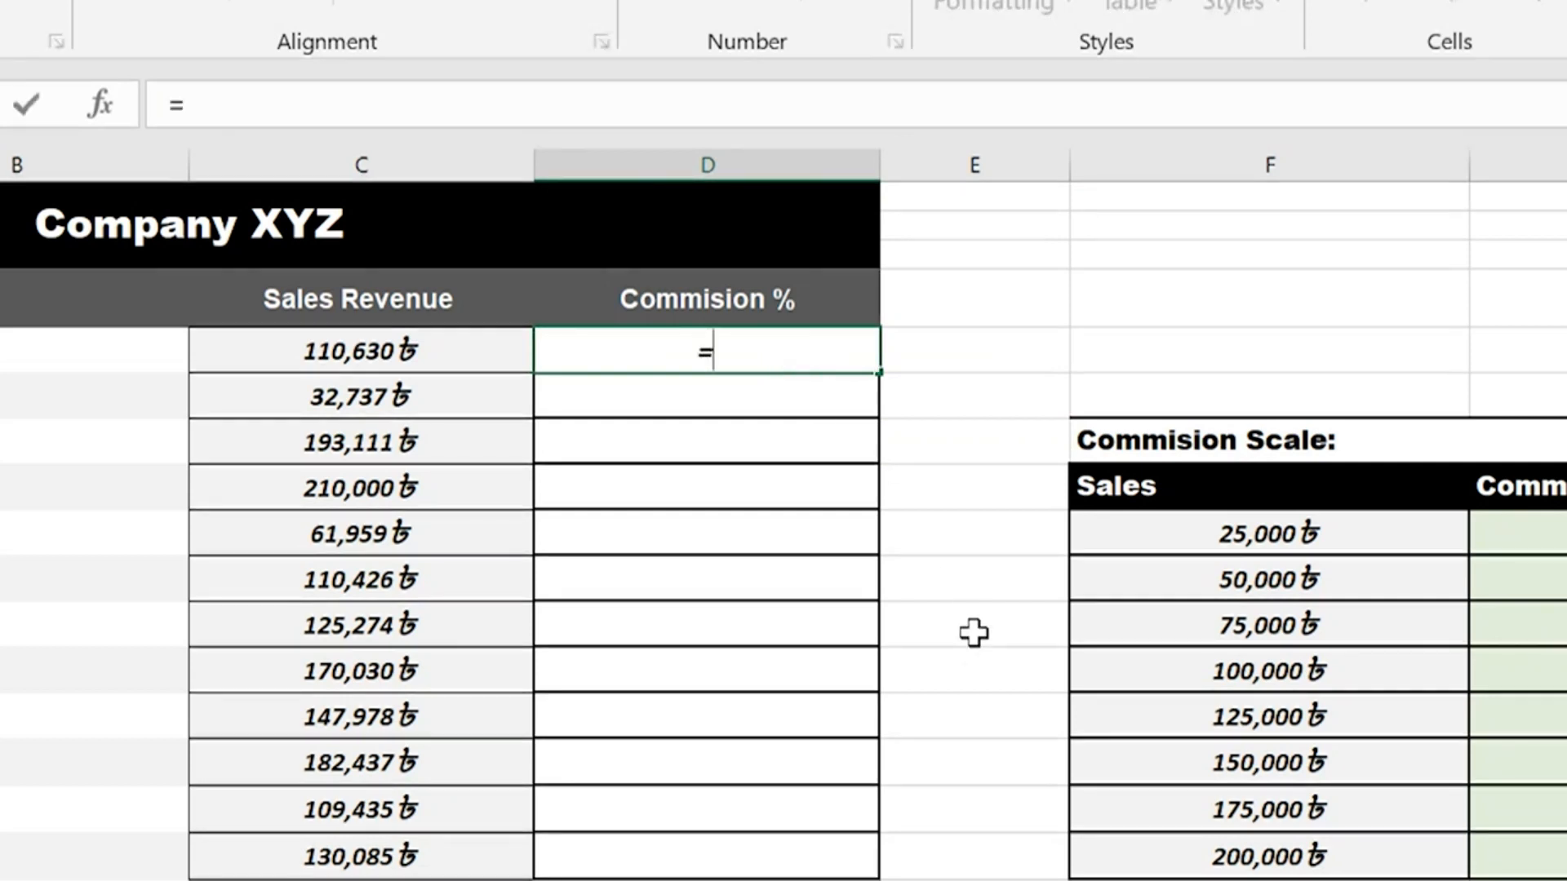
text(VLOOKUP()
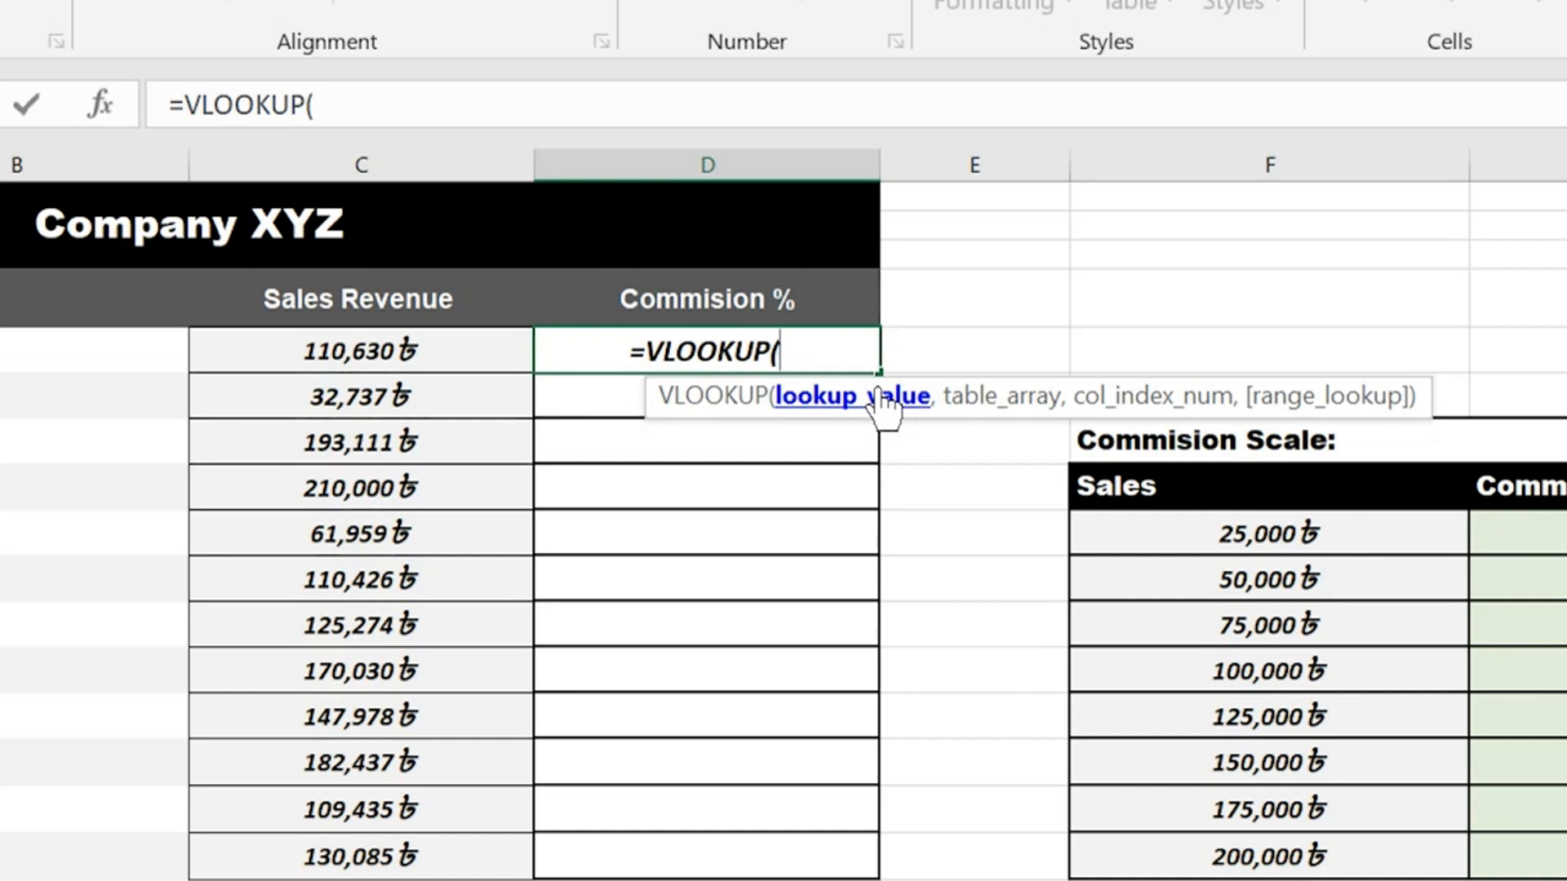
click(467, 349)
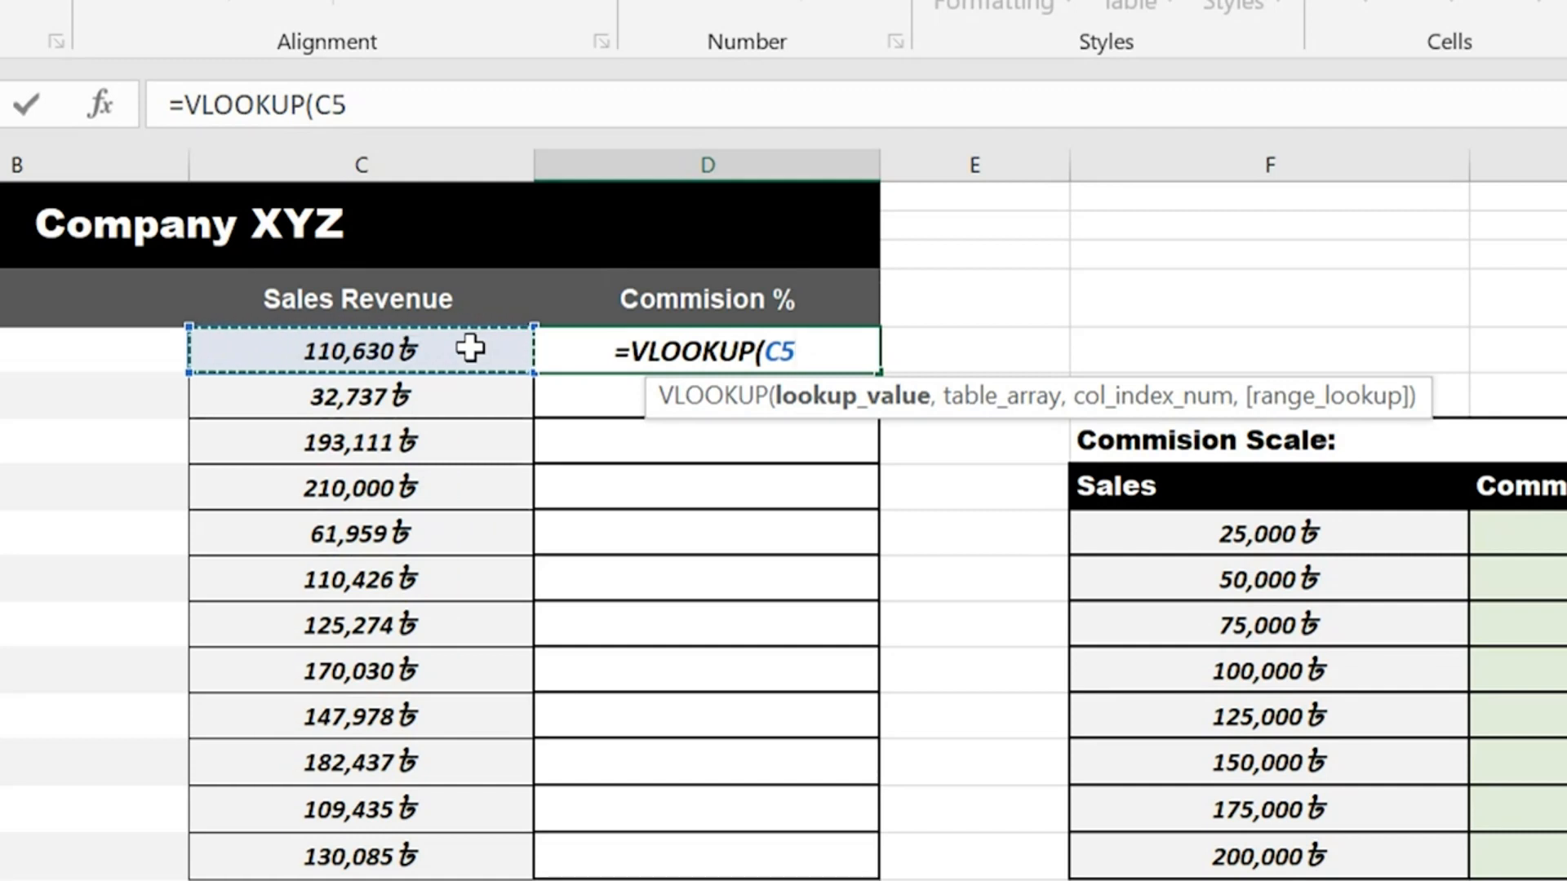
text(,)
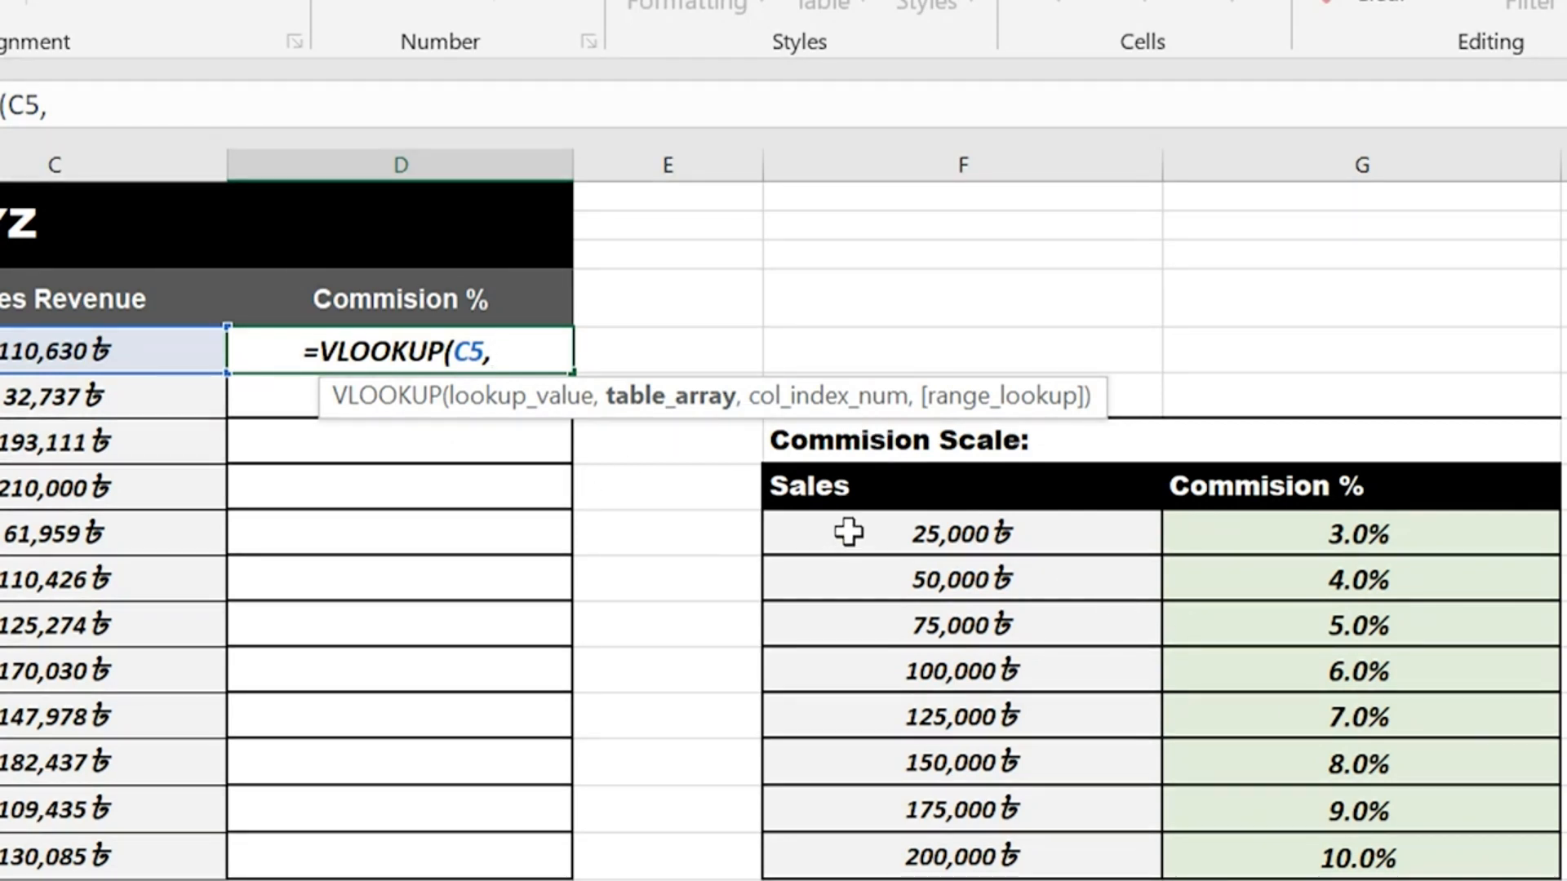
Set the table array of the D5 formula to the Commision Scale range as the absolute reference $F$9:$G$16
drag(849, 533, 1348, 857)
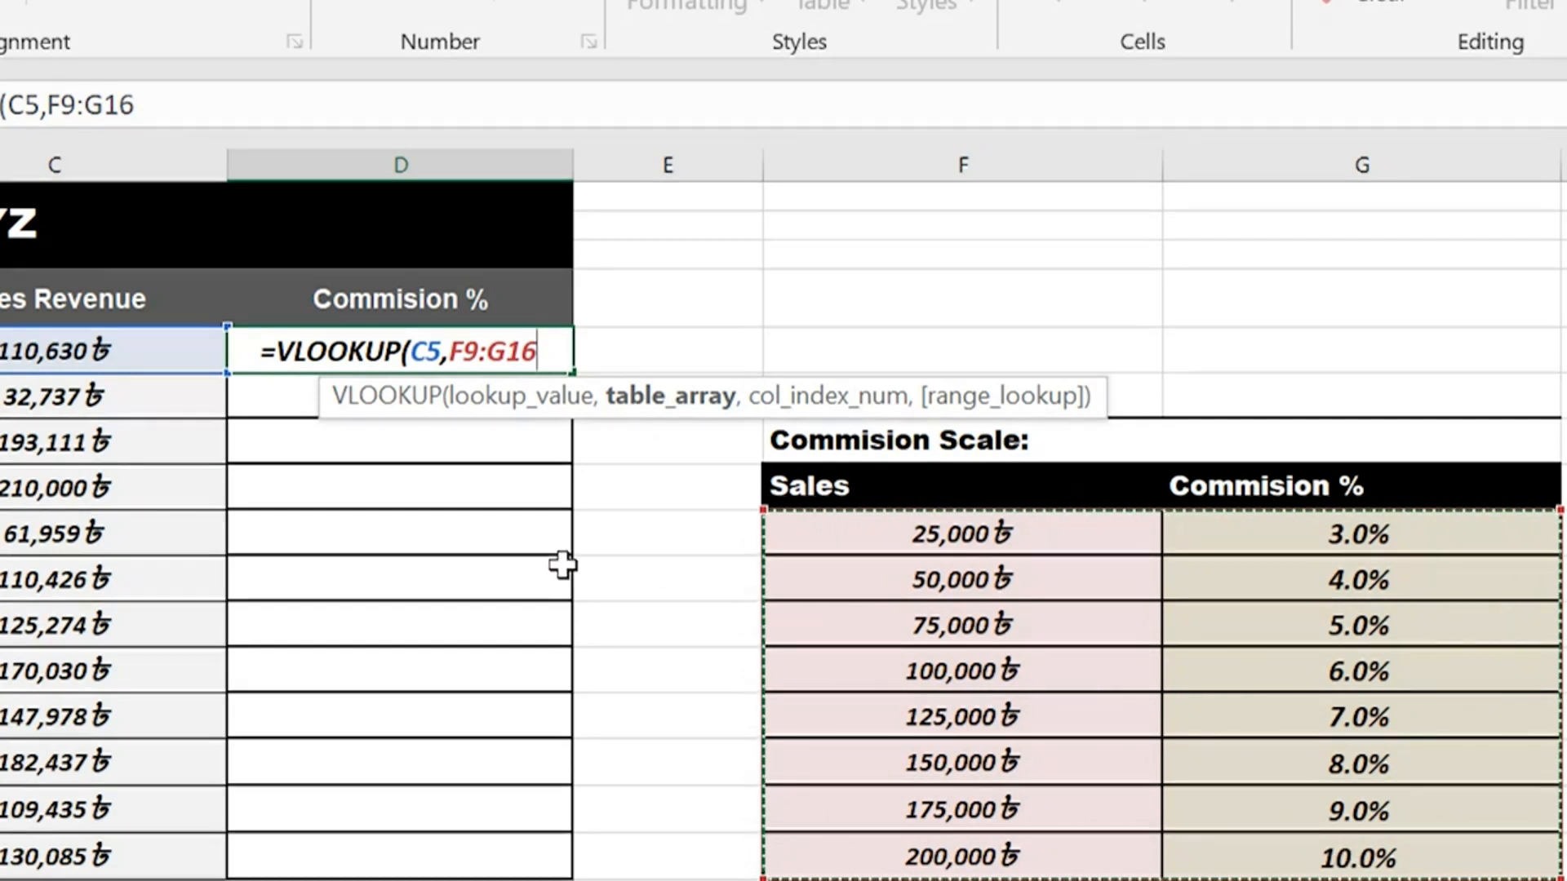
key(F4)
text(,)
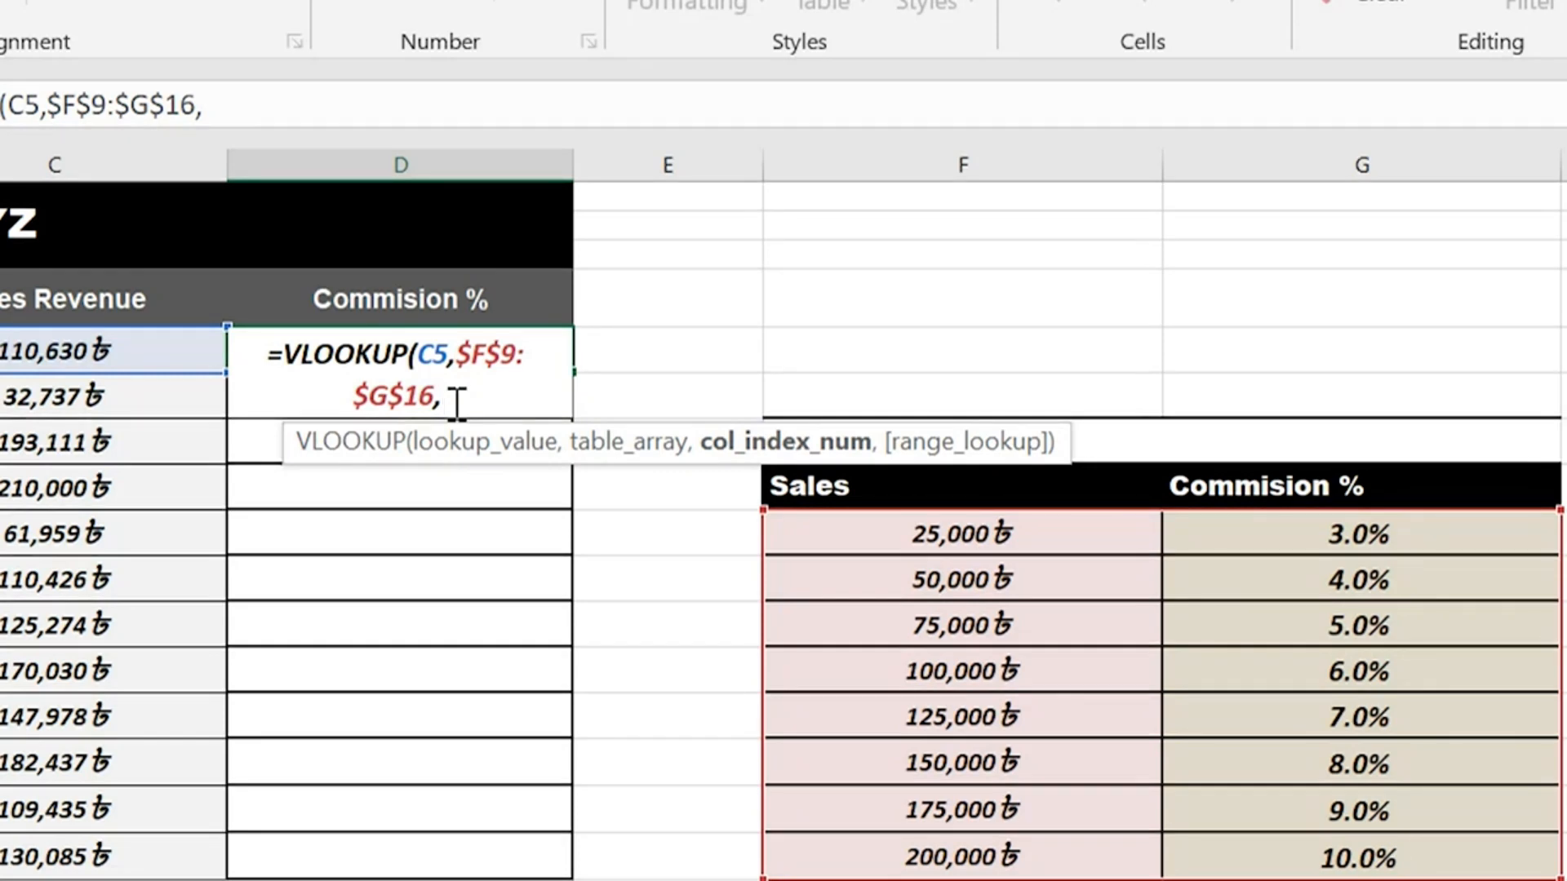
Complete the D5 formula with column index 2 and TRUE for approximate match, and fill it down through D16
text(2,)
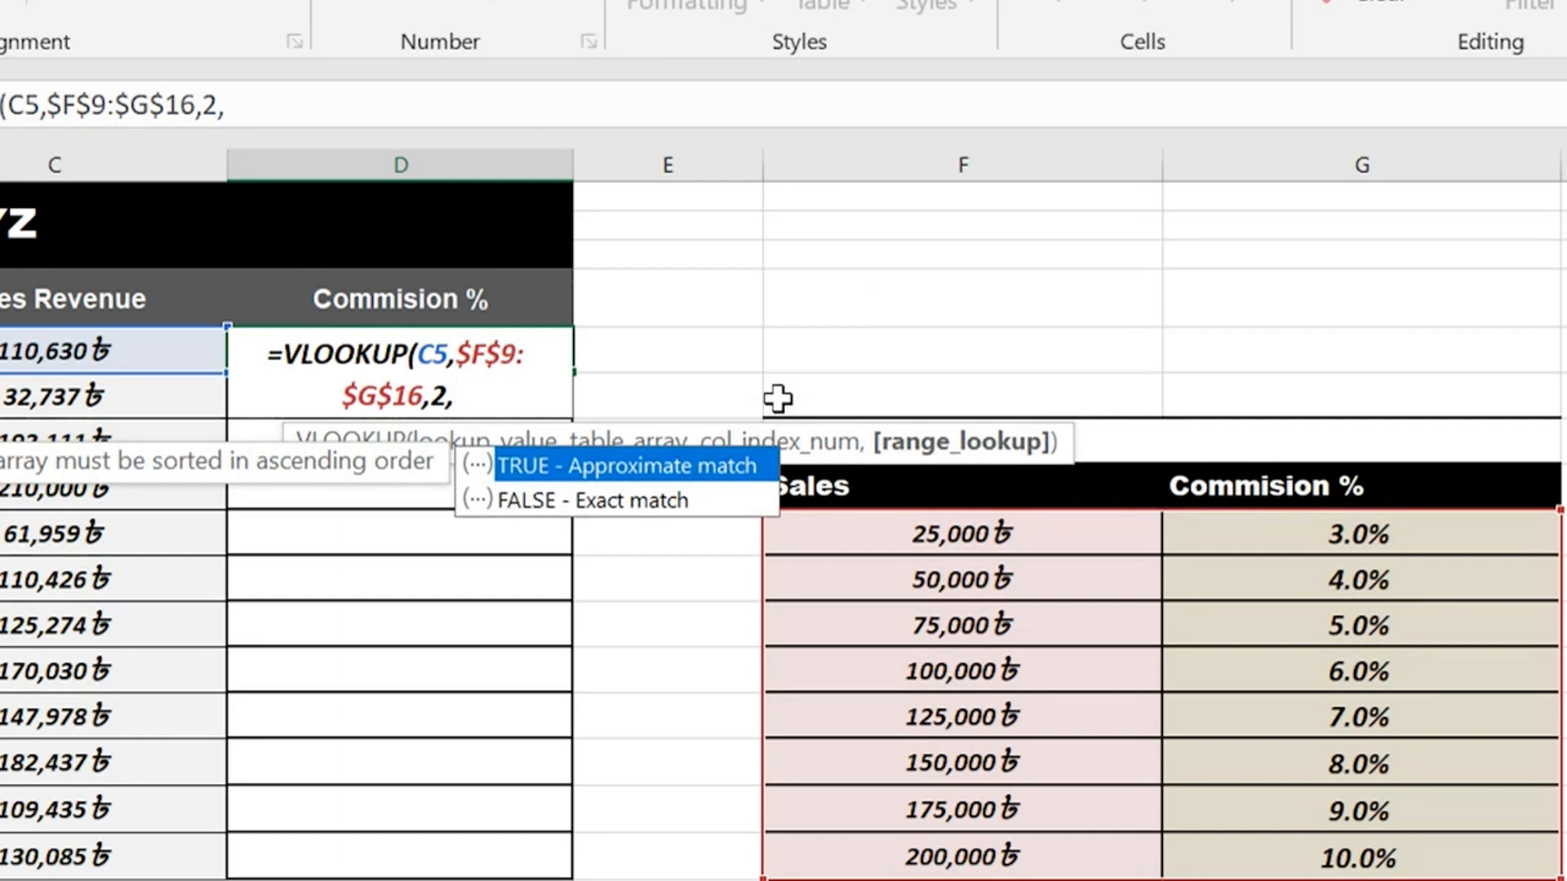
key(Tab)
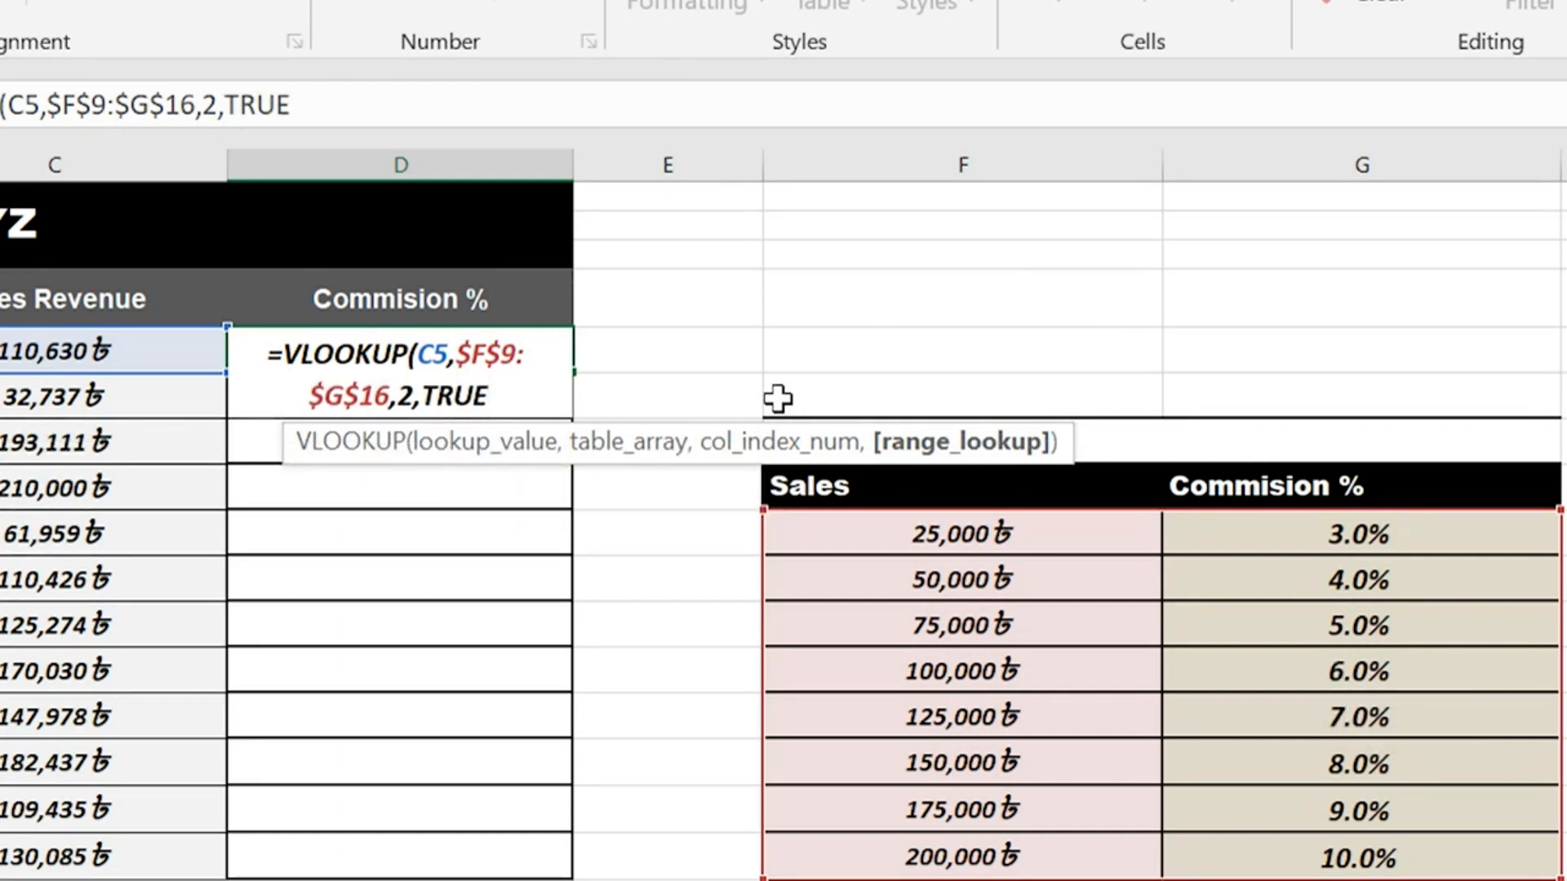
text())
key(Return)
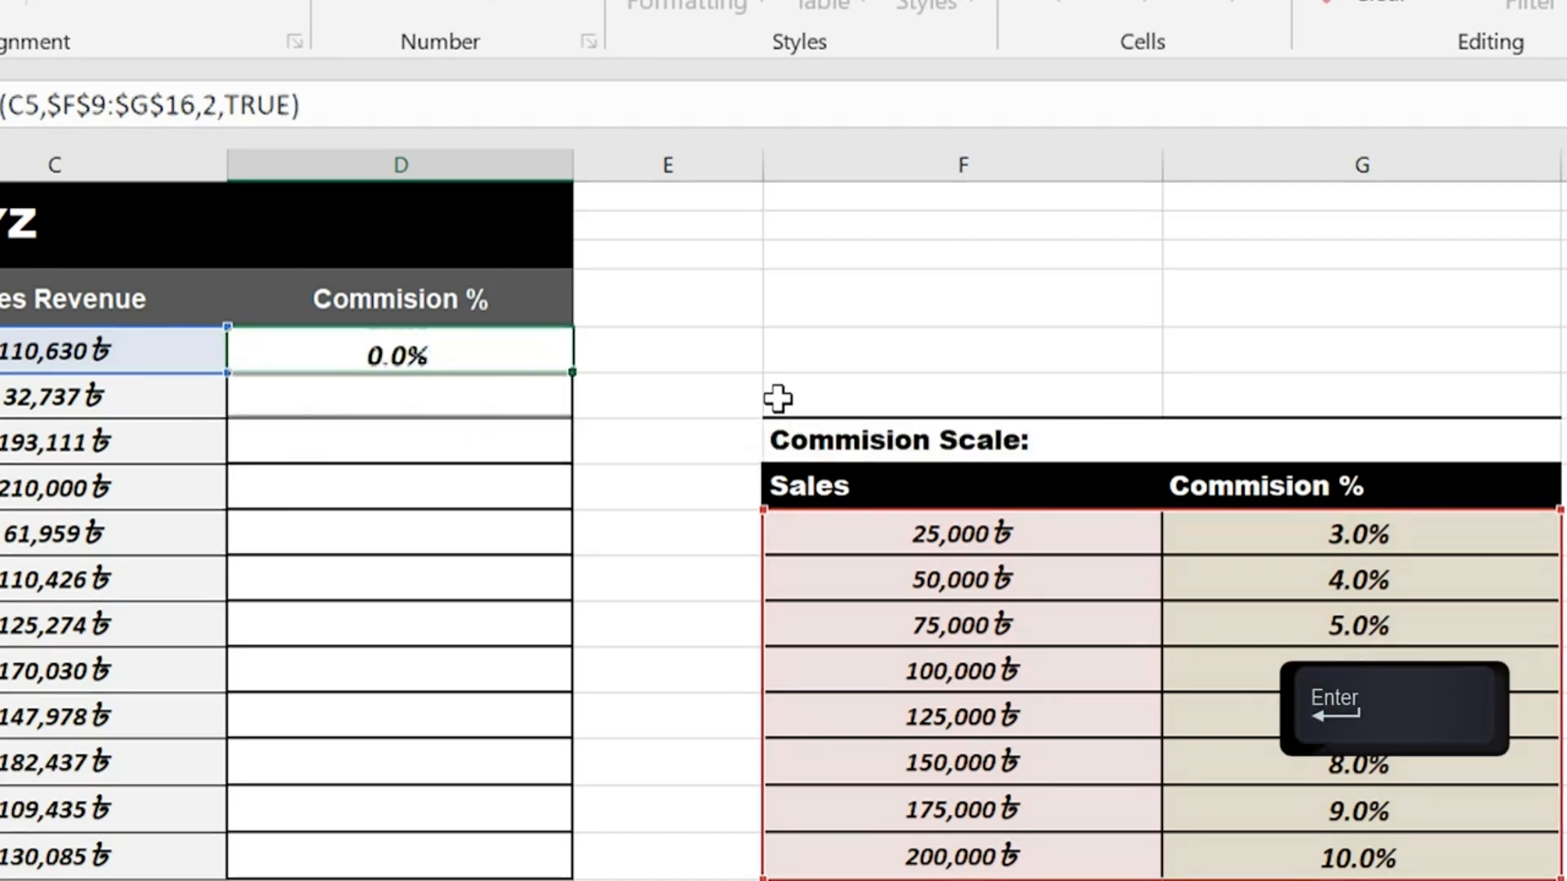
click(542, 355)
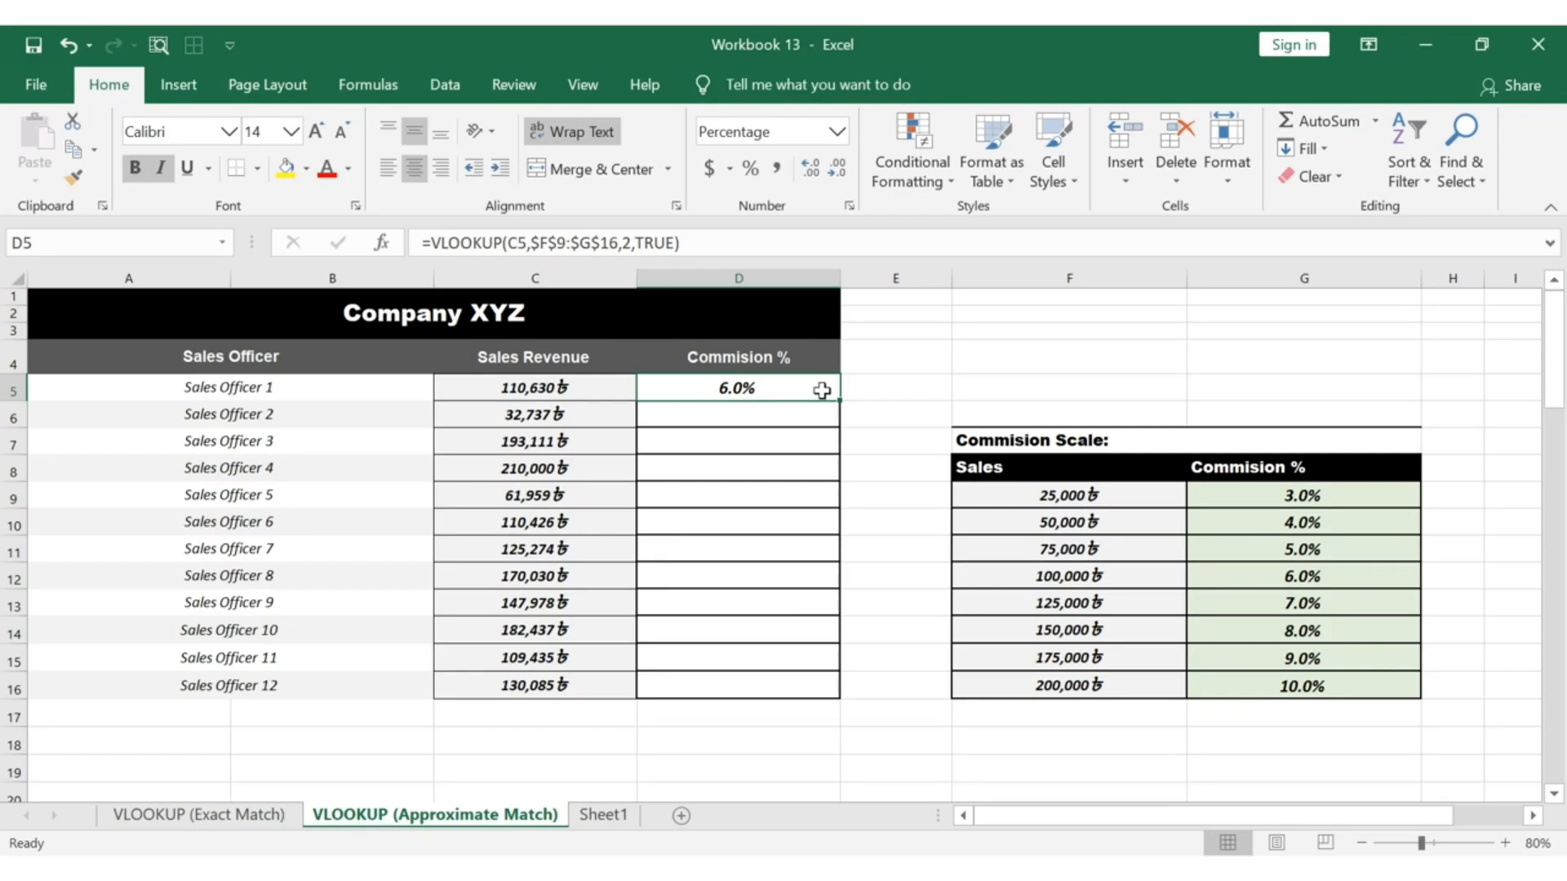
double_click(840, 405)
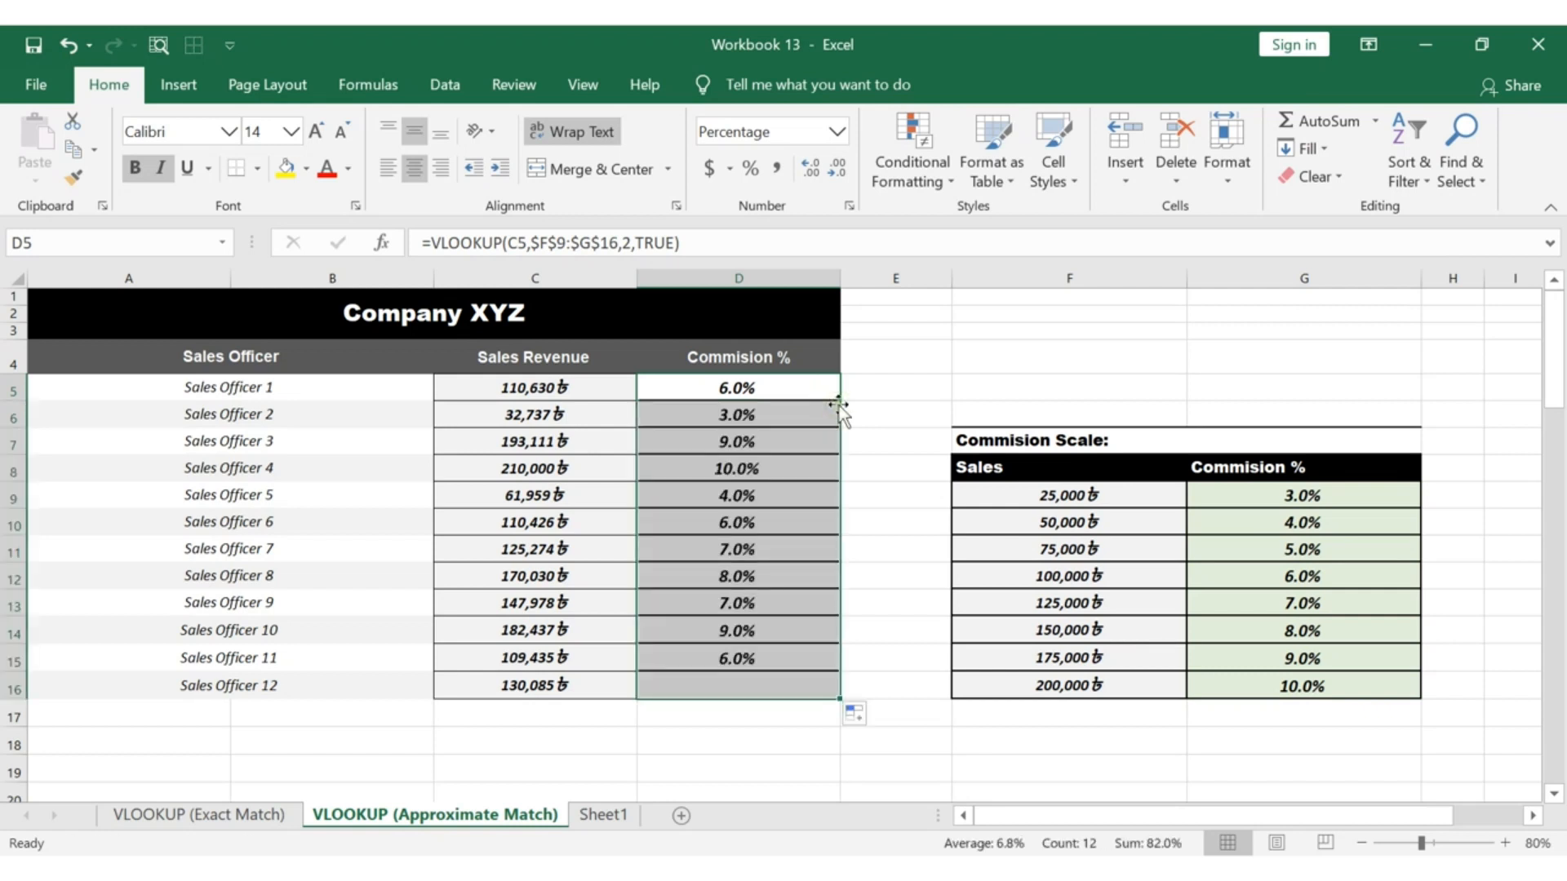
Review the filled VLOOKUP formulas in the Commision % column from D5 down to D16
click(823, 392)
key(Down)
key(Down)
key(Down)
key(Down)
key(Down)
key(Down)
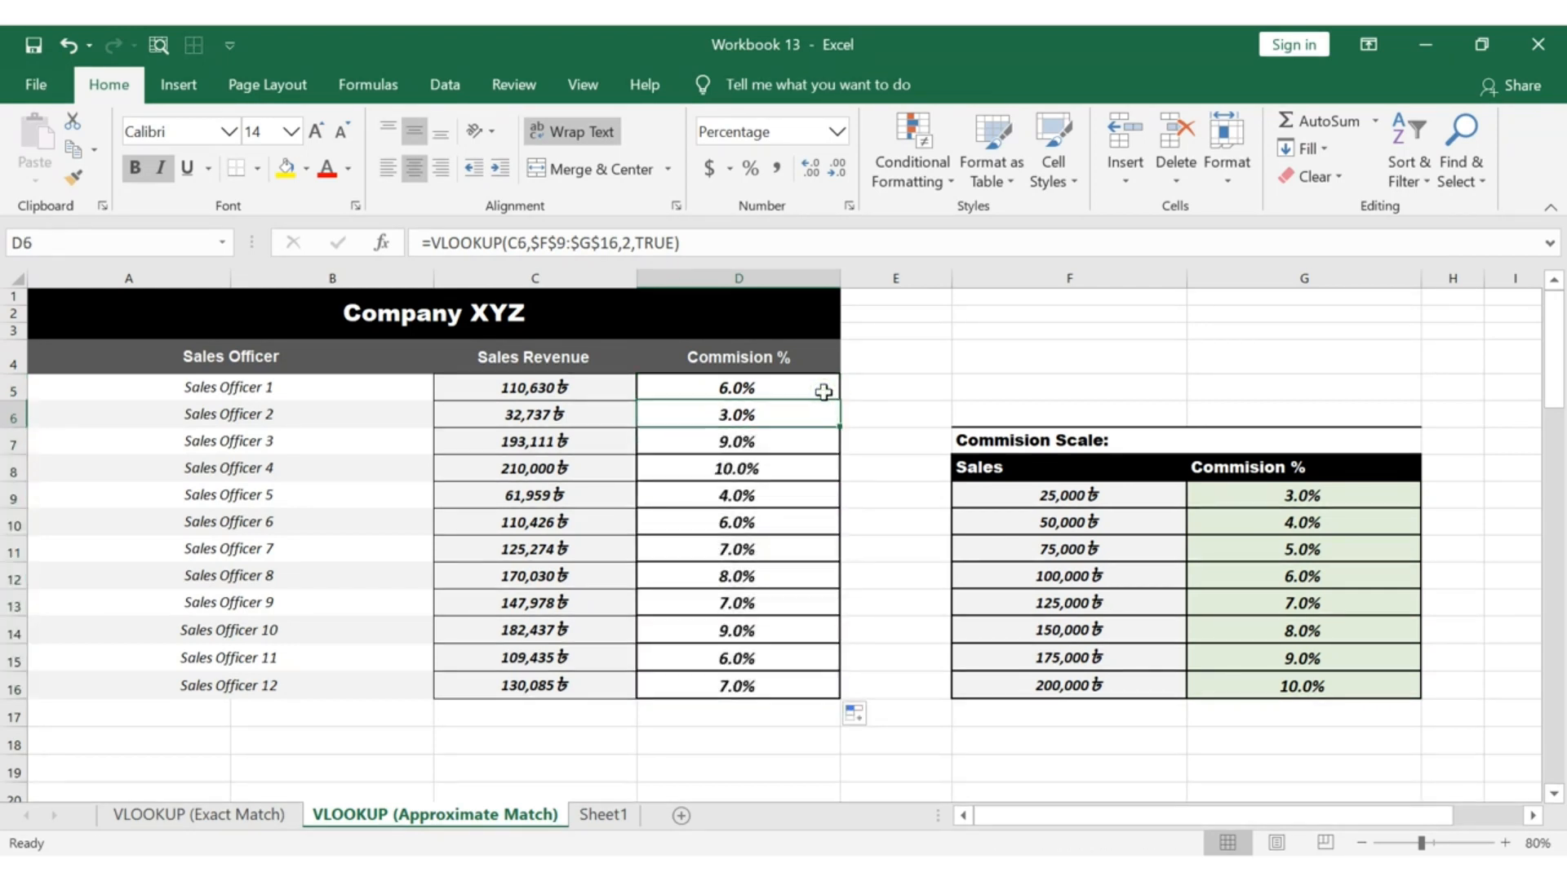
key(Down)
key(Down)
key(Down)
key(Down)
key(Down)
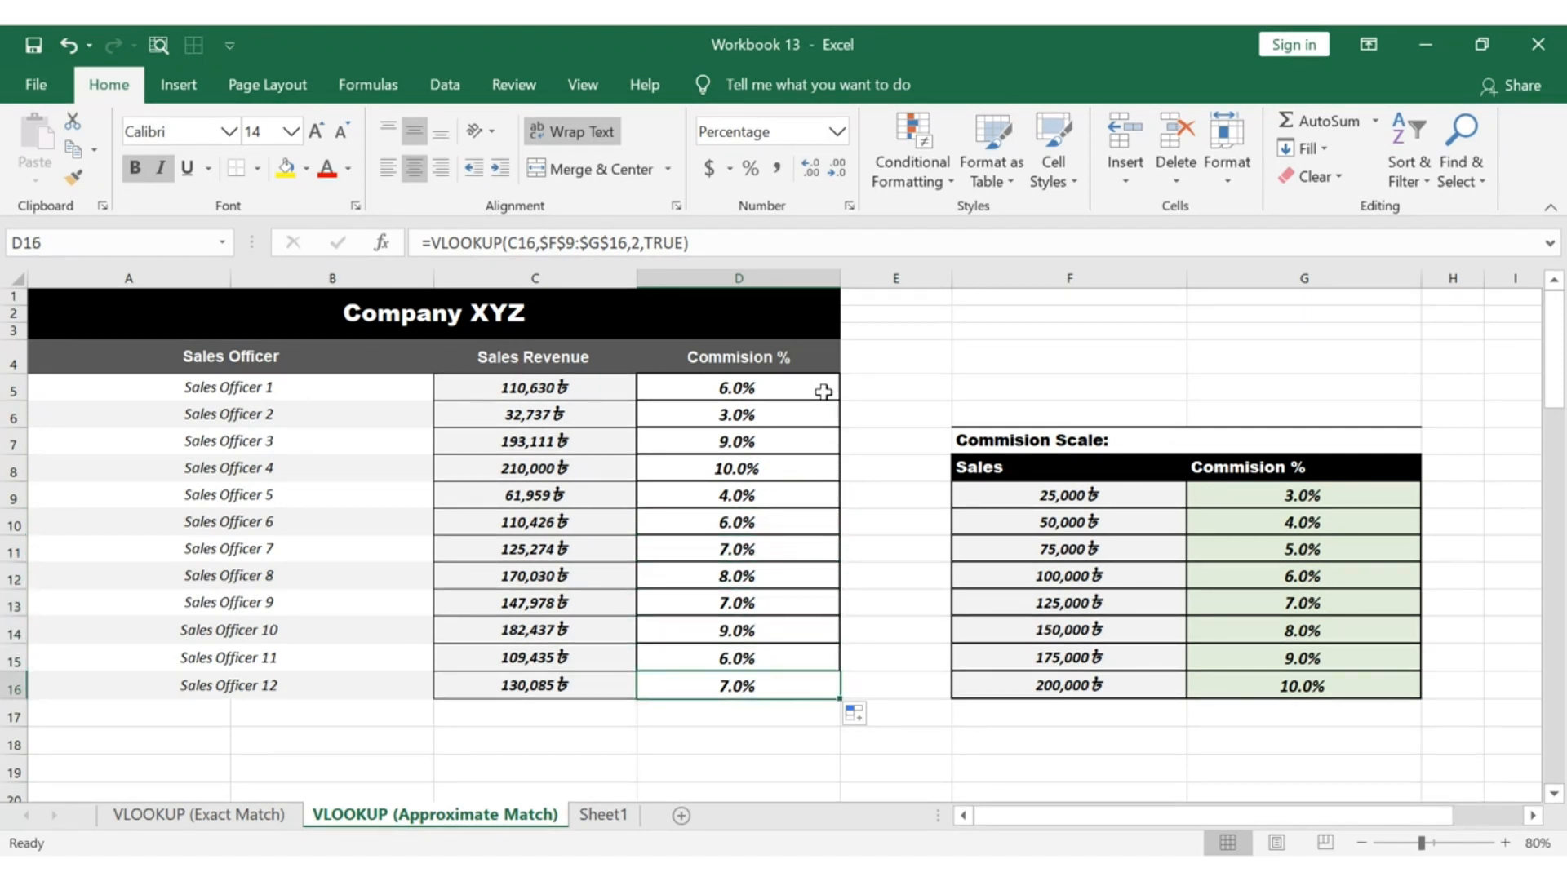
click(823, 392)
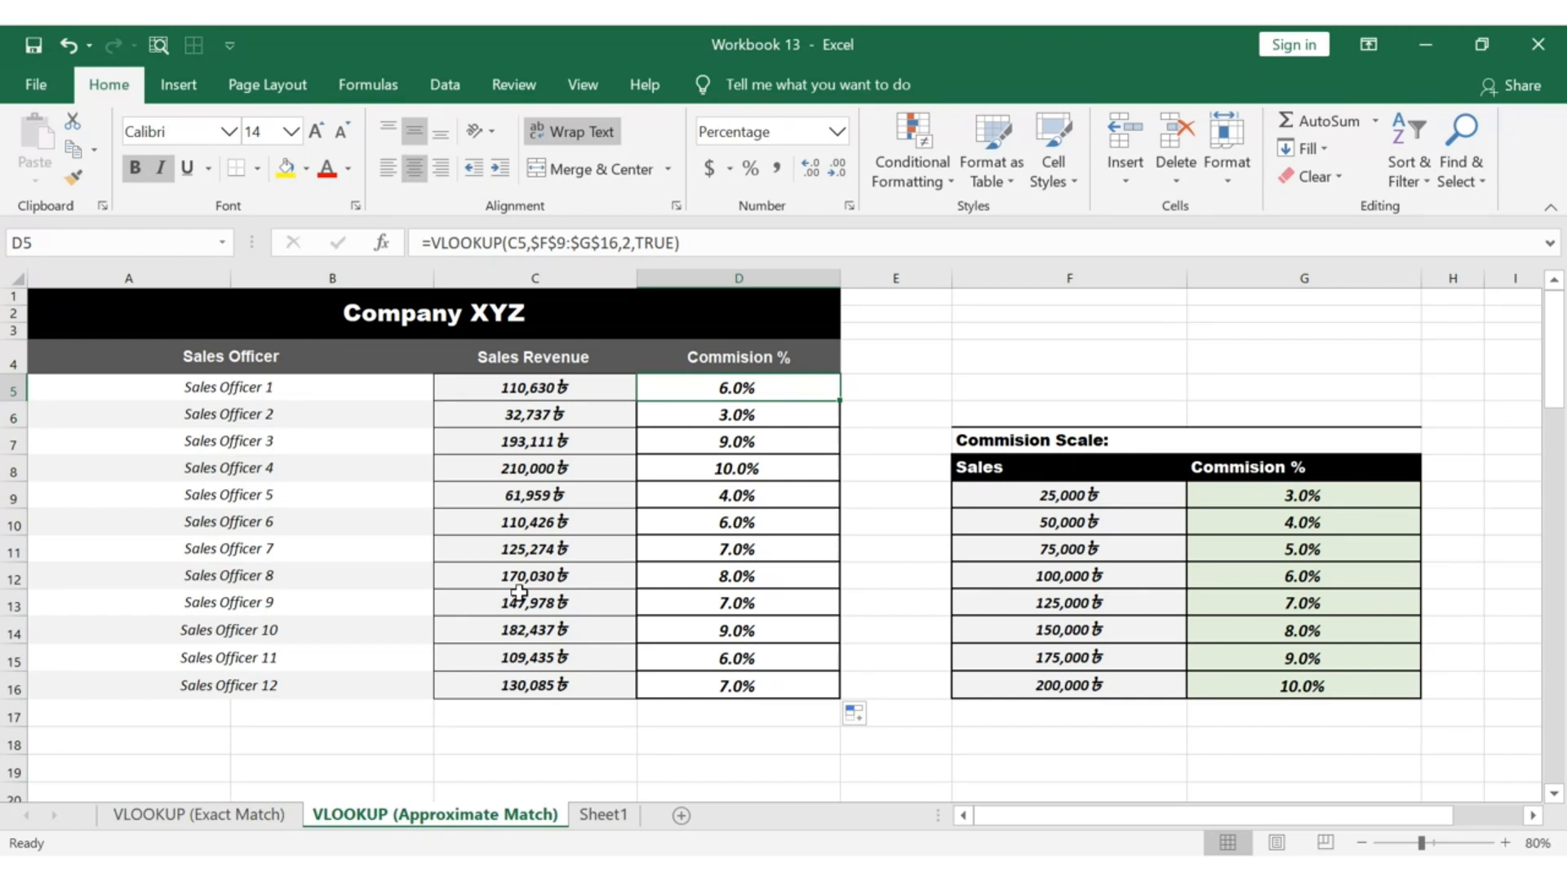
Check Sales Officer 12's revenue and commission percentage against the 125,000 and 150,000 thresholds in the Commision Scale table
click(385, 685)
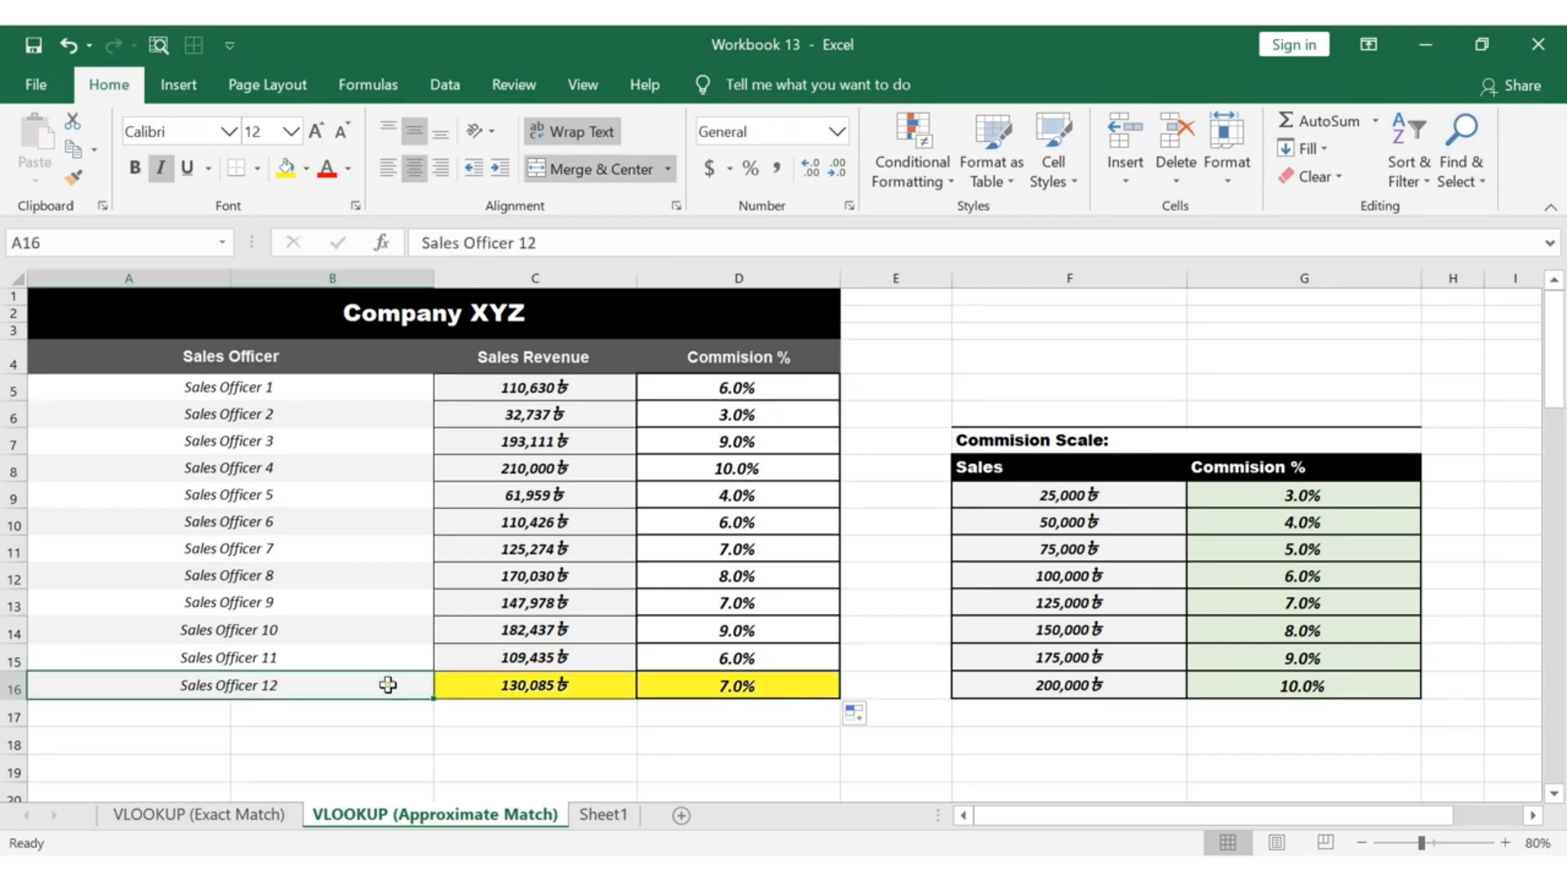
click(593, 688)
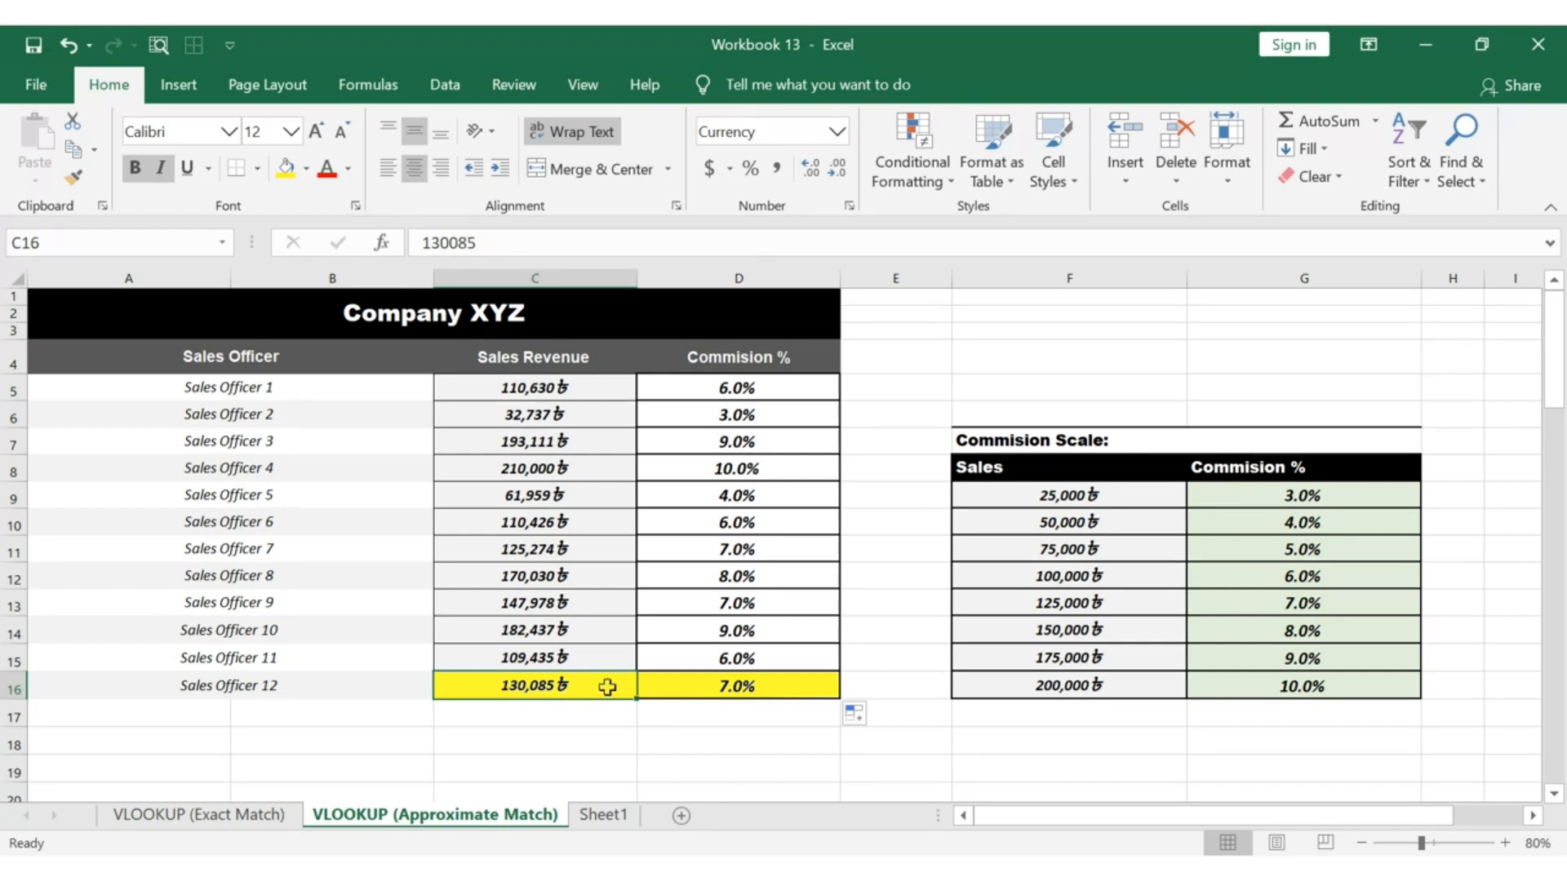
click(787, 688)
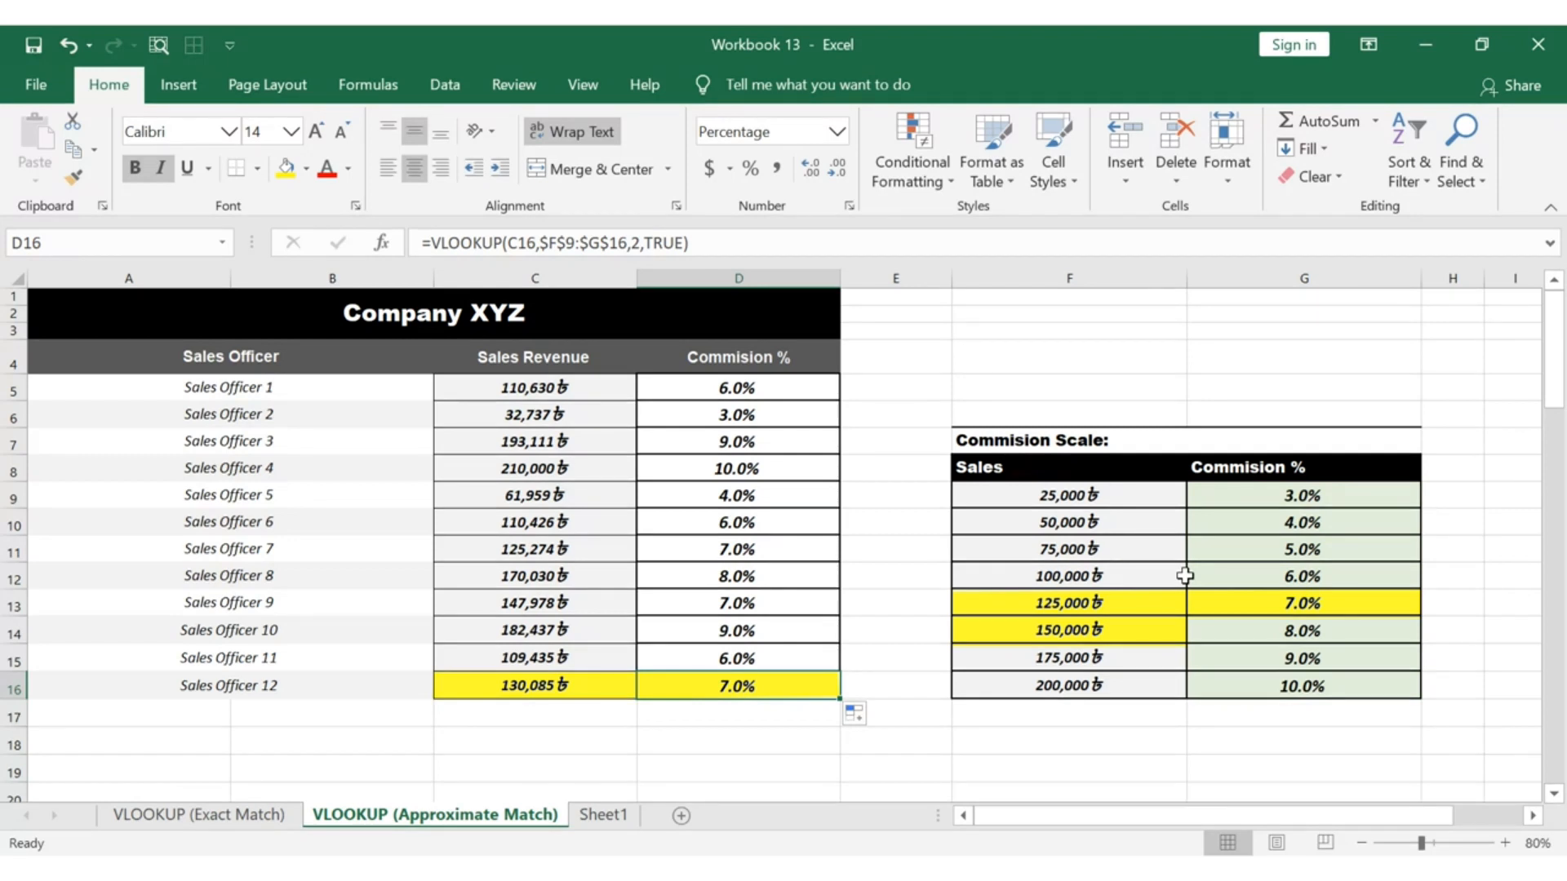
click(1149, 604)
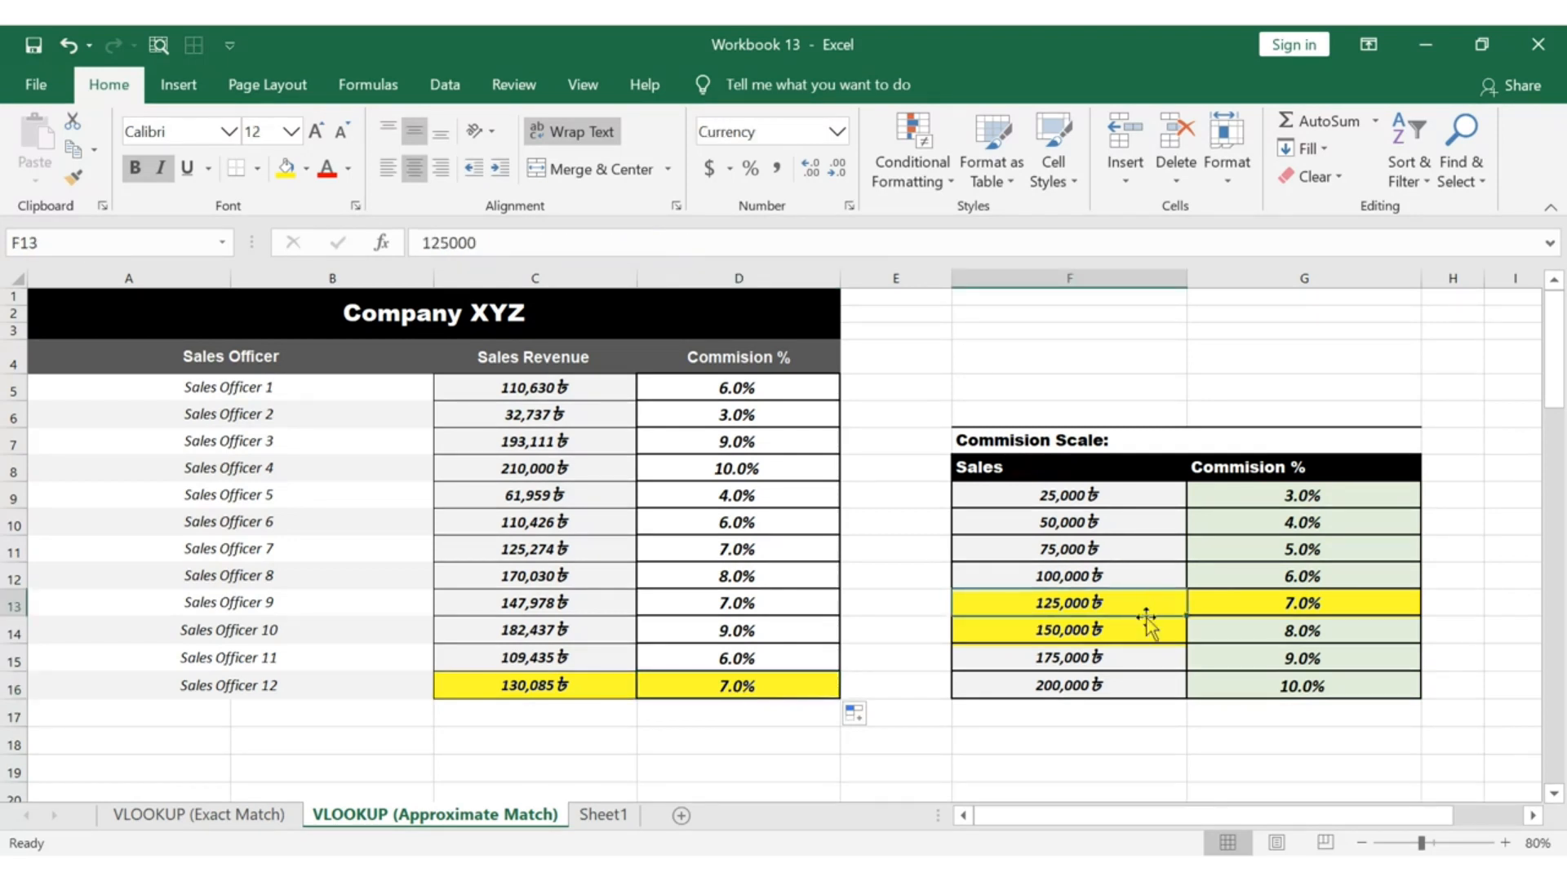
click(1140, 629)
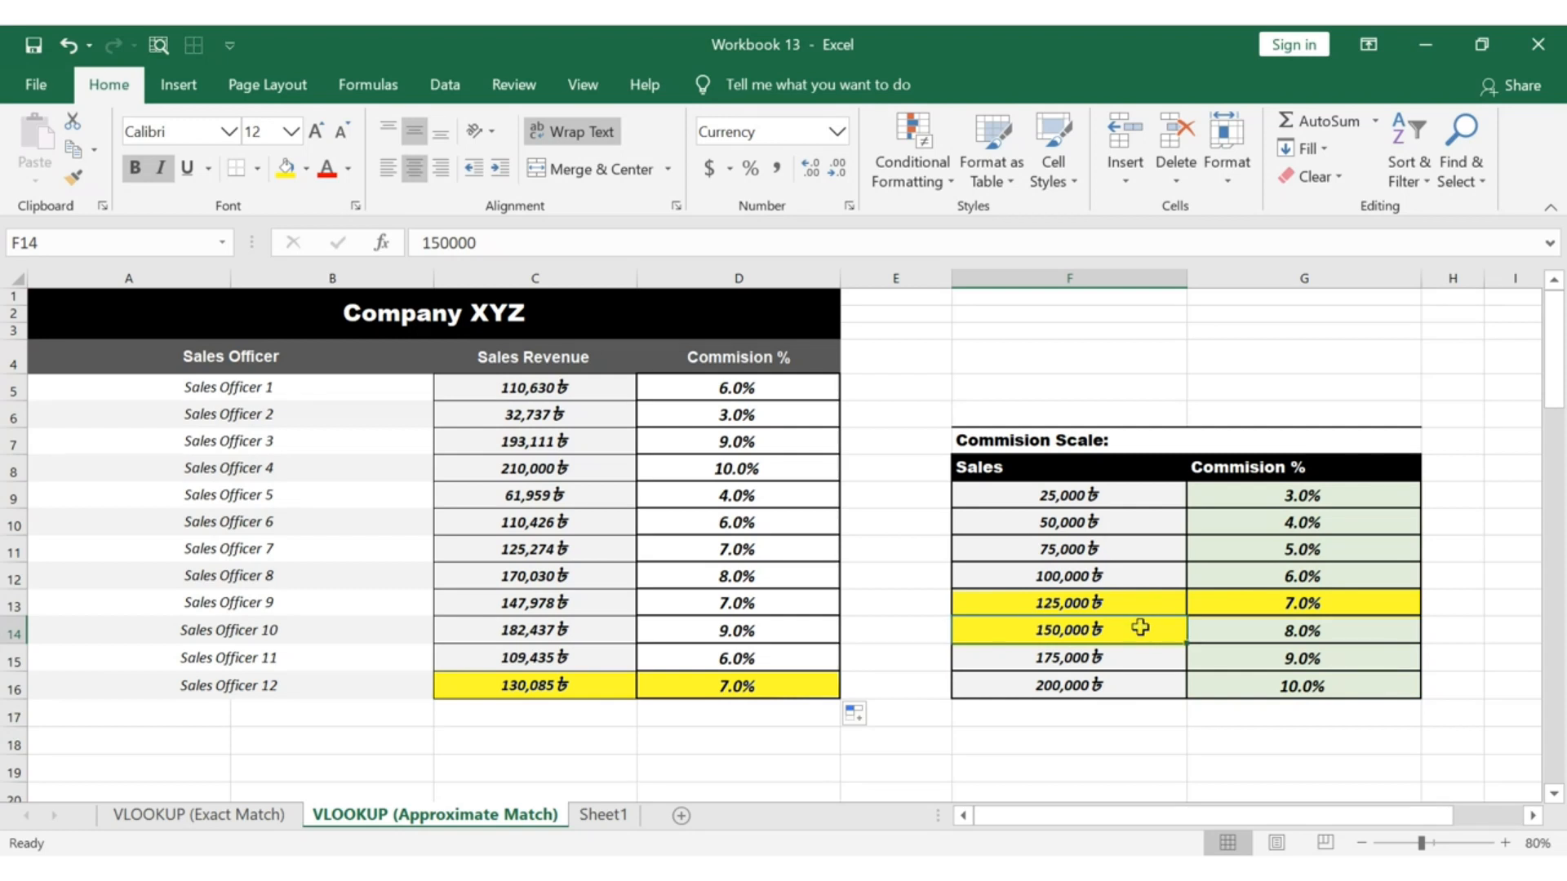
click(1228, 604)
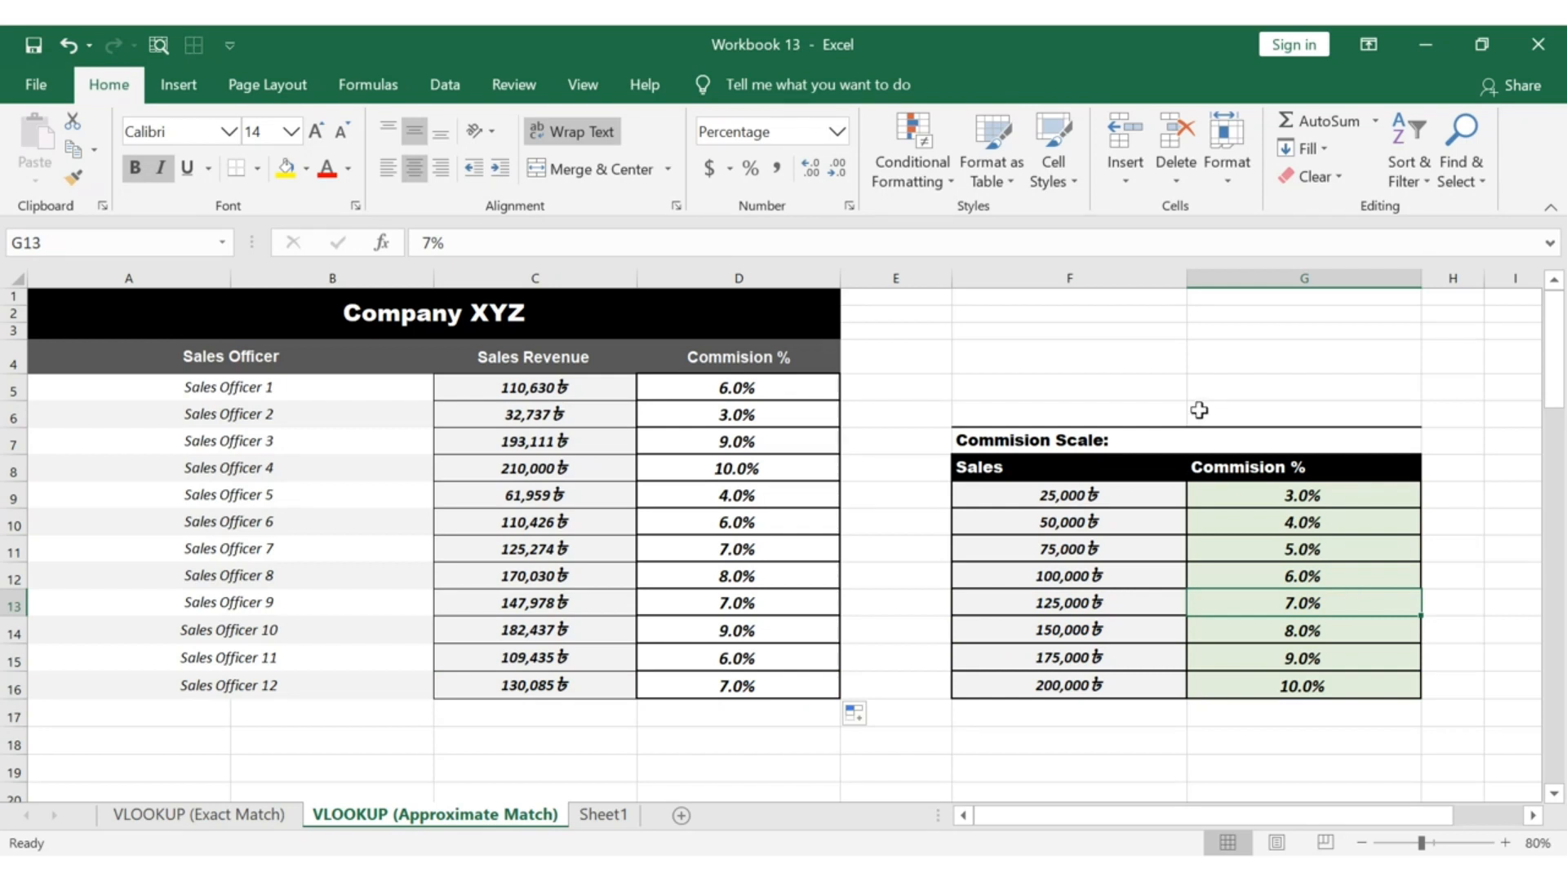
click(1170, 438)
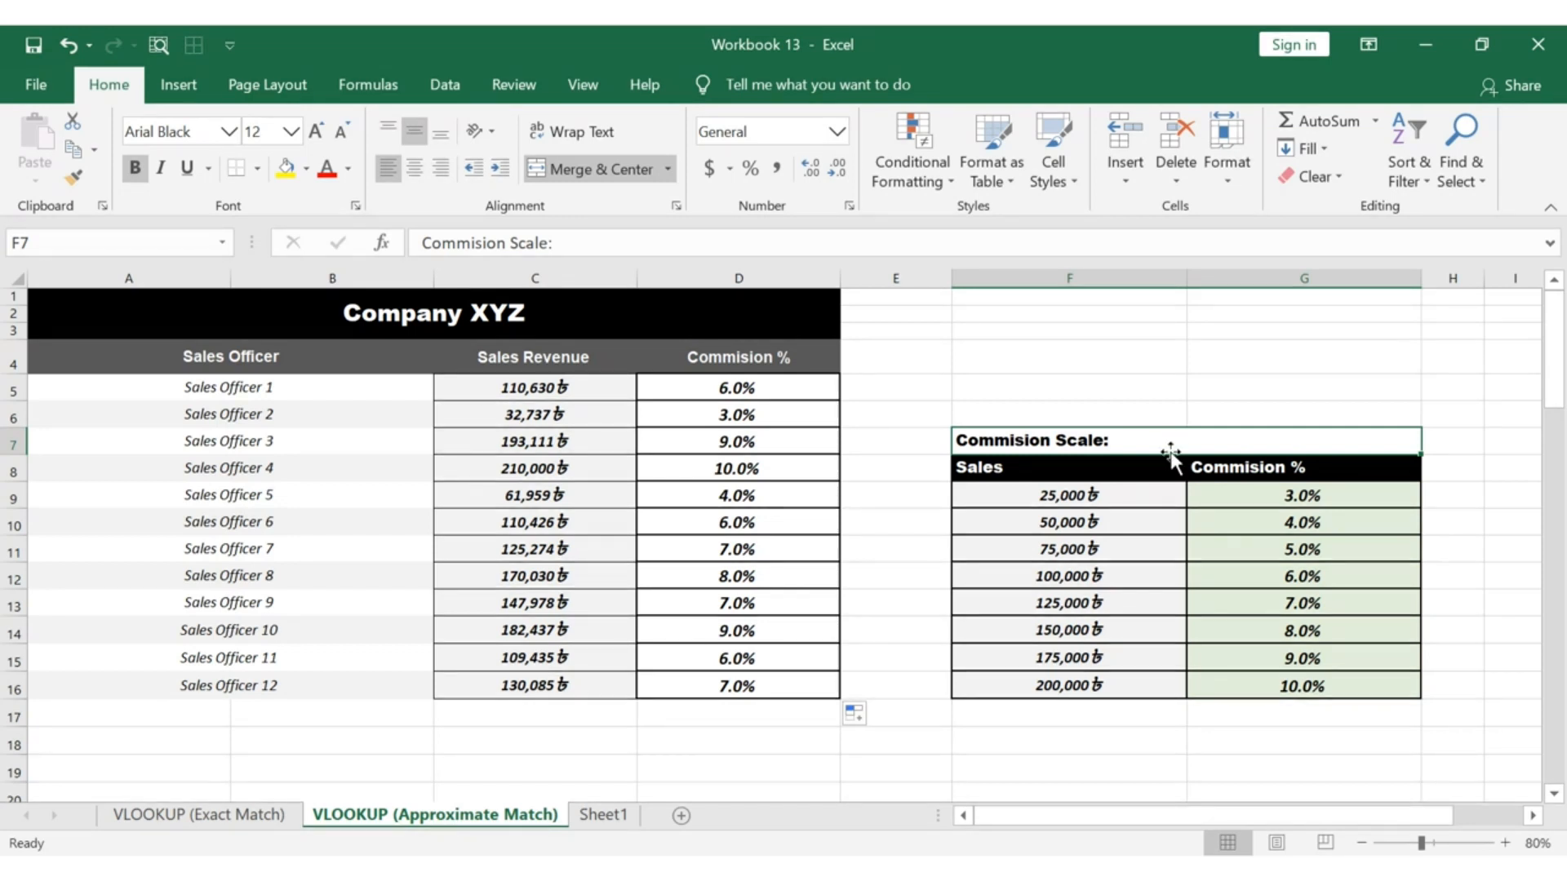
Examine the Sales thresholds in the Commision Scale table from F9 downward to check their order
click(1138, 497)
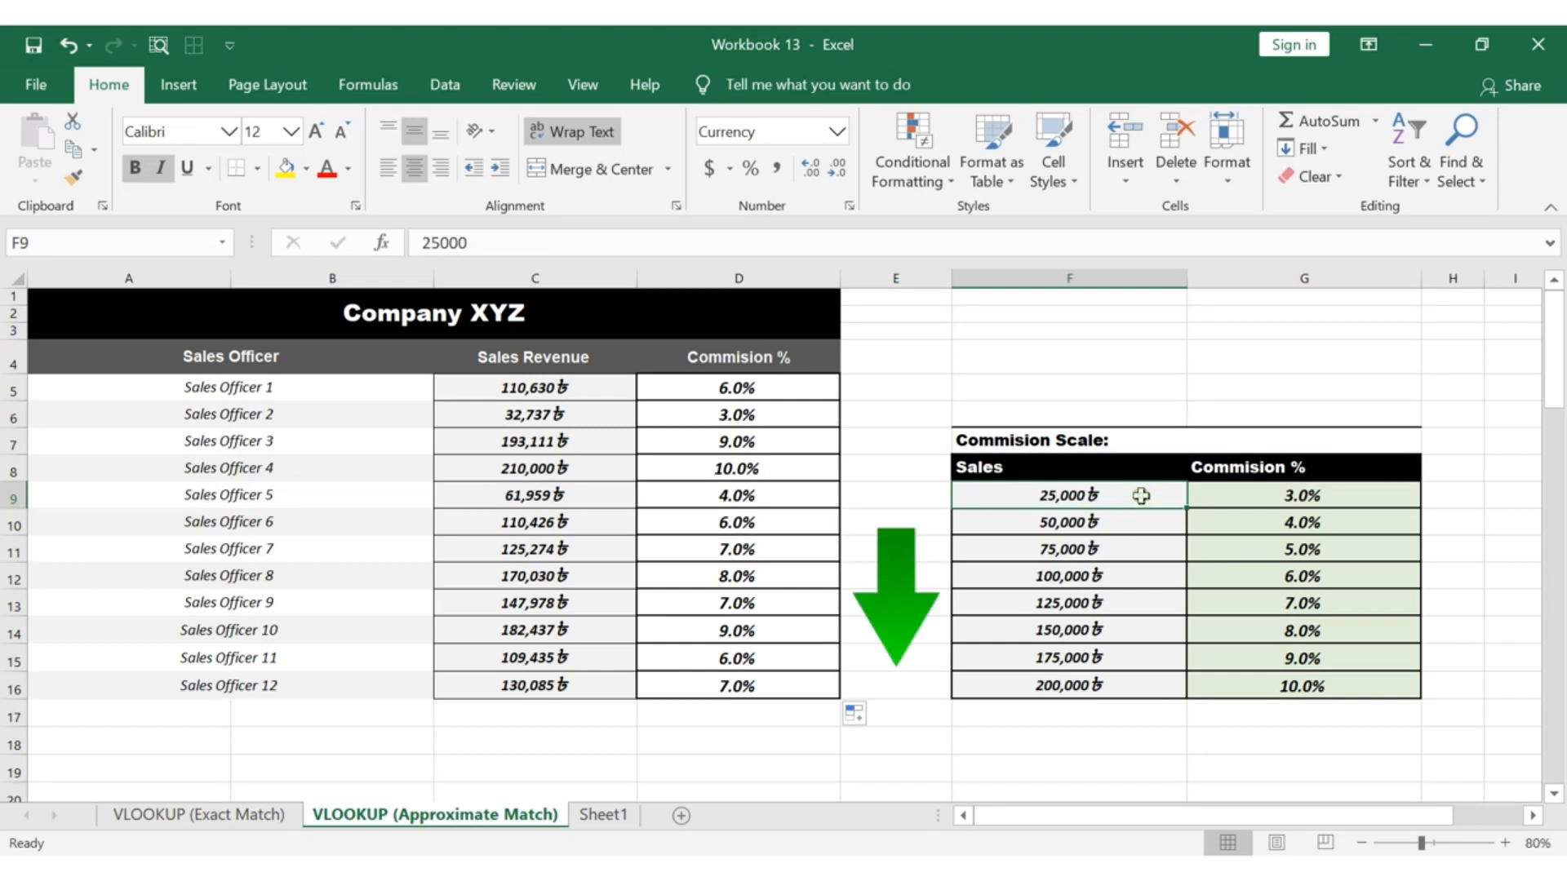
key(Down)
key(Down)
key(Down)
key(Down)
key(Down)
key(Down)
key(Down)
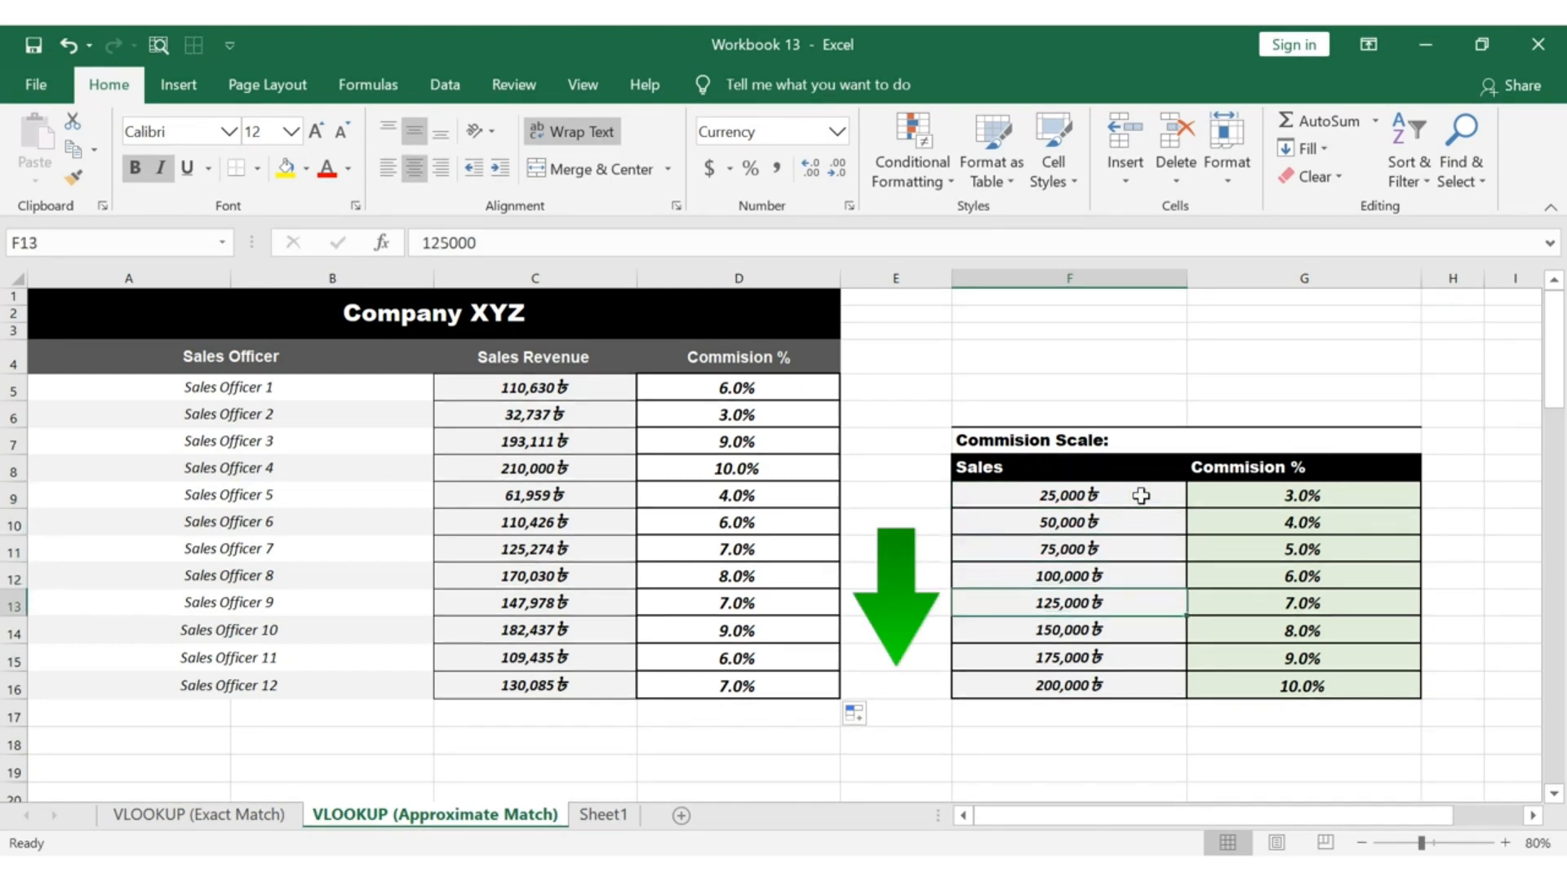
click(1141, 495)
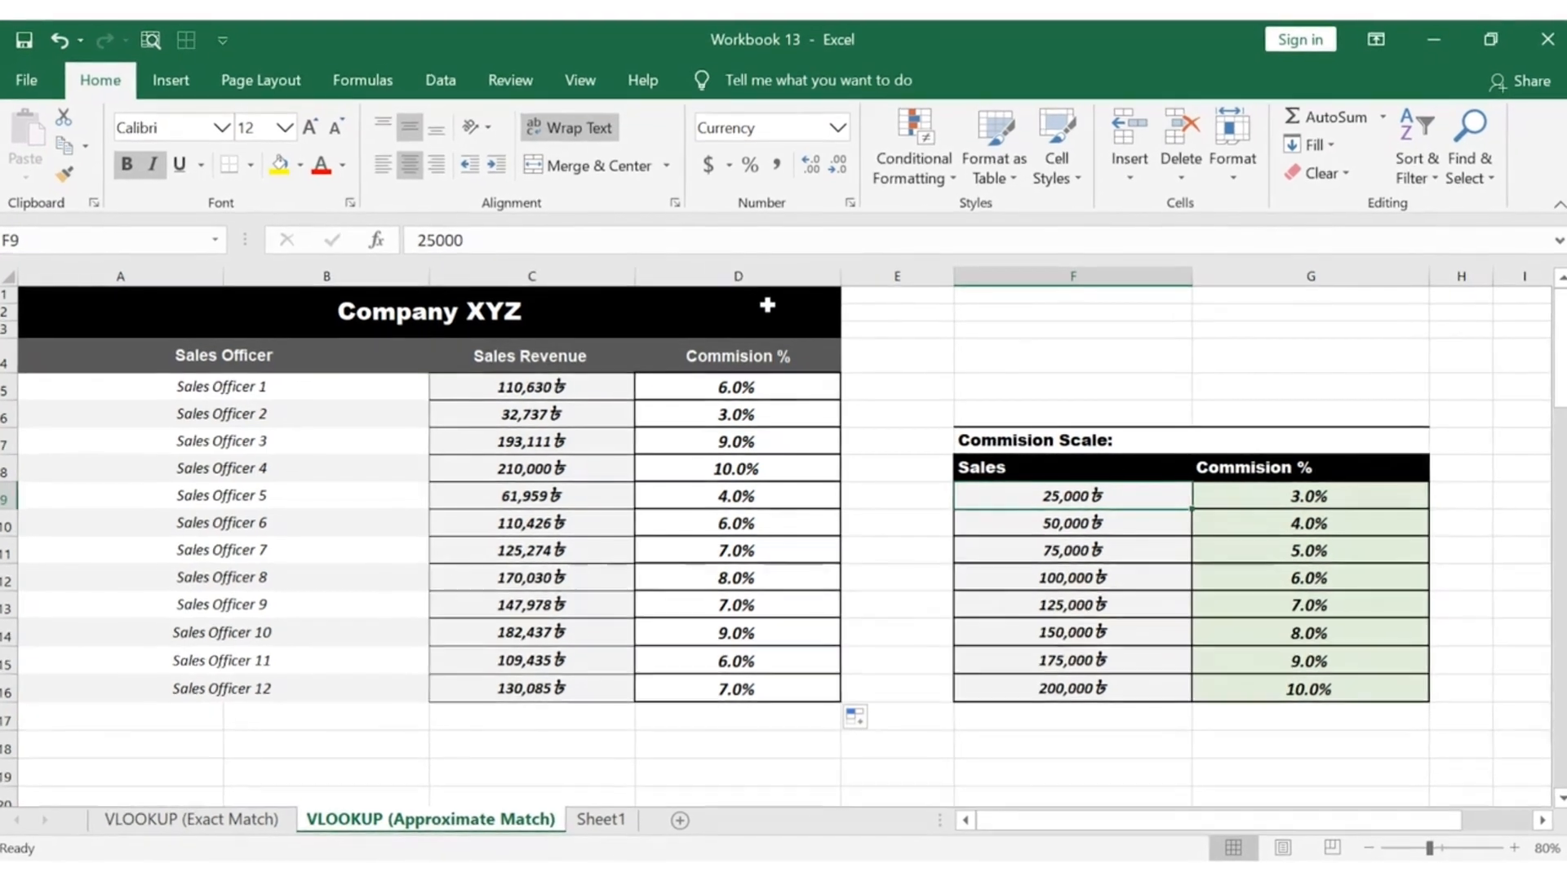
click(767, 308)
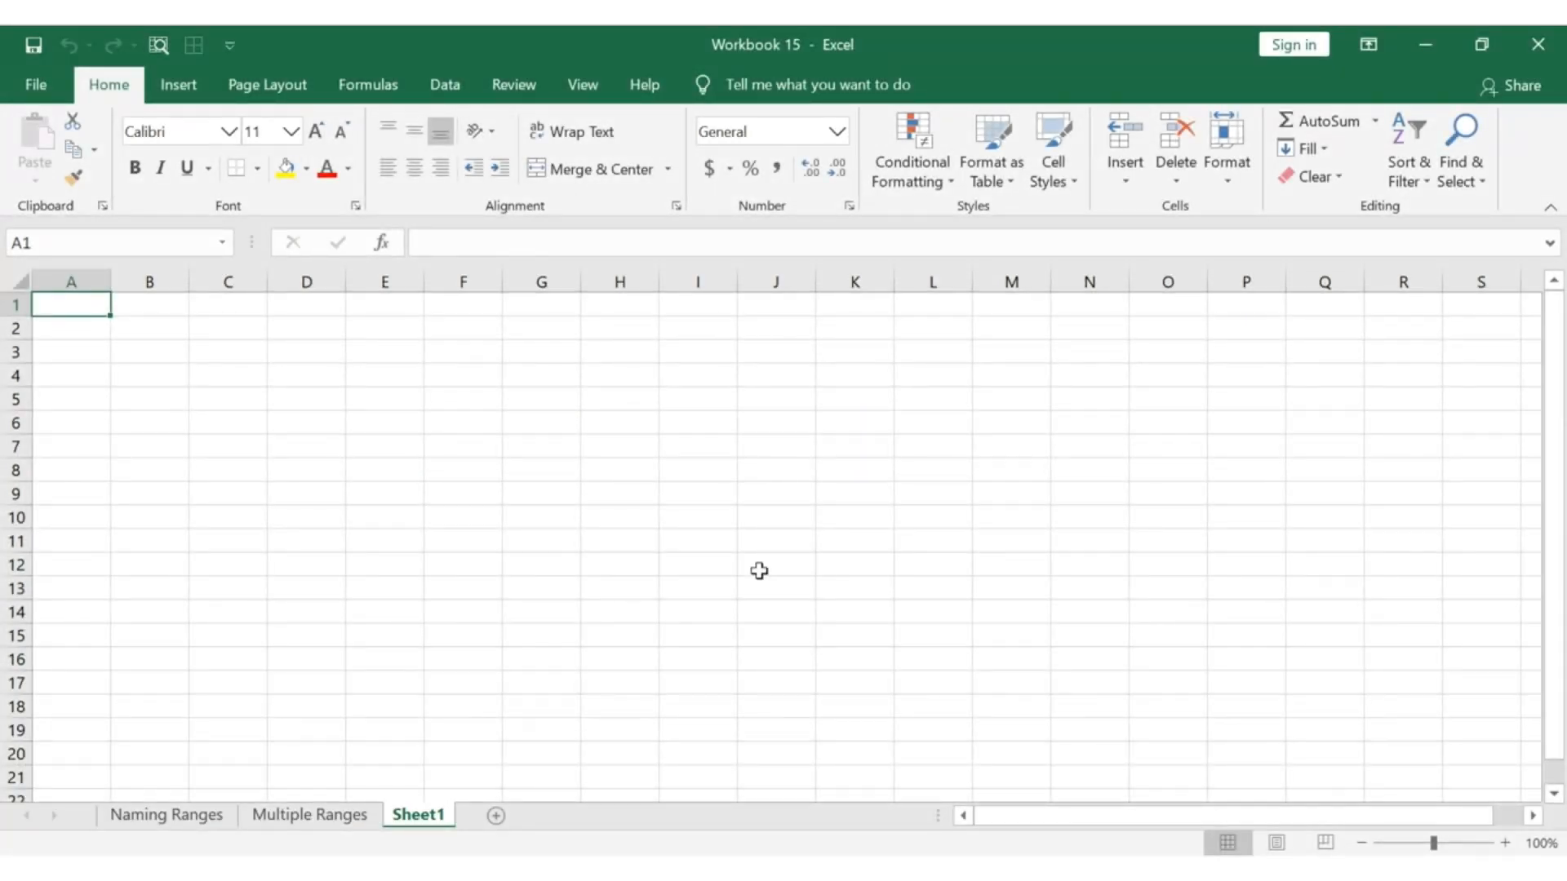
Open the Naming Ranges sheet in Workbook 15 and check the defined names of the Commision % and Tax rate cells
click(204, 814)
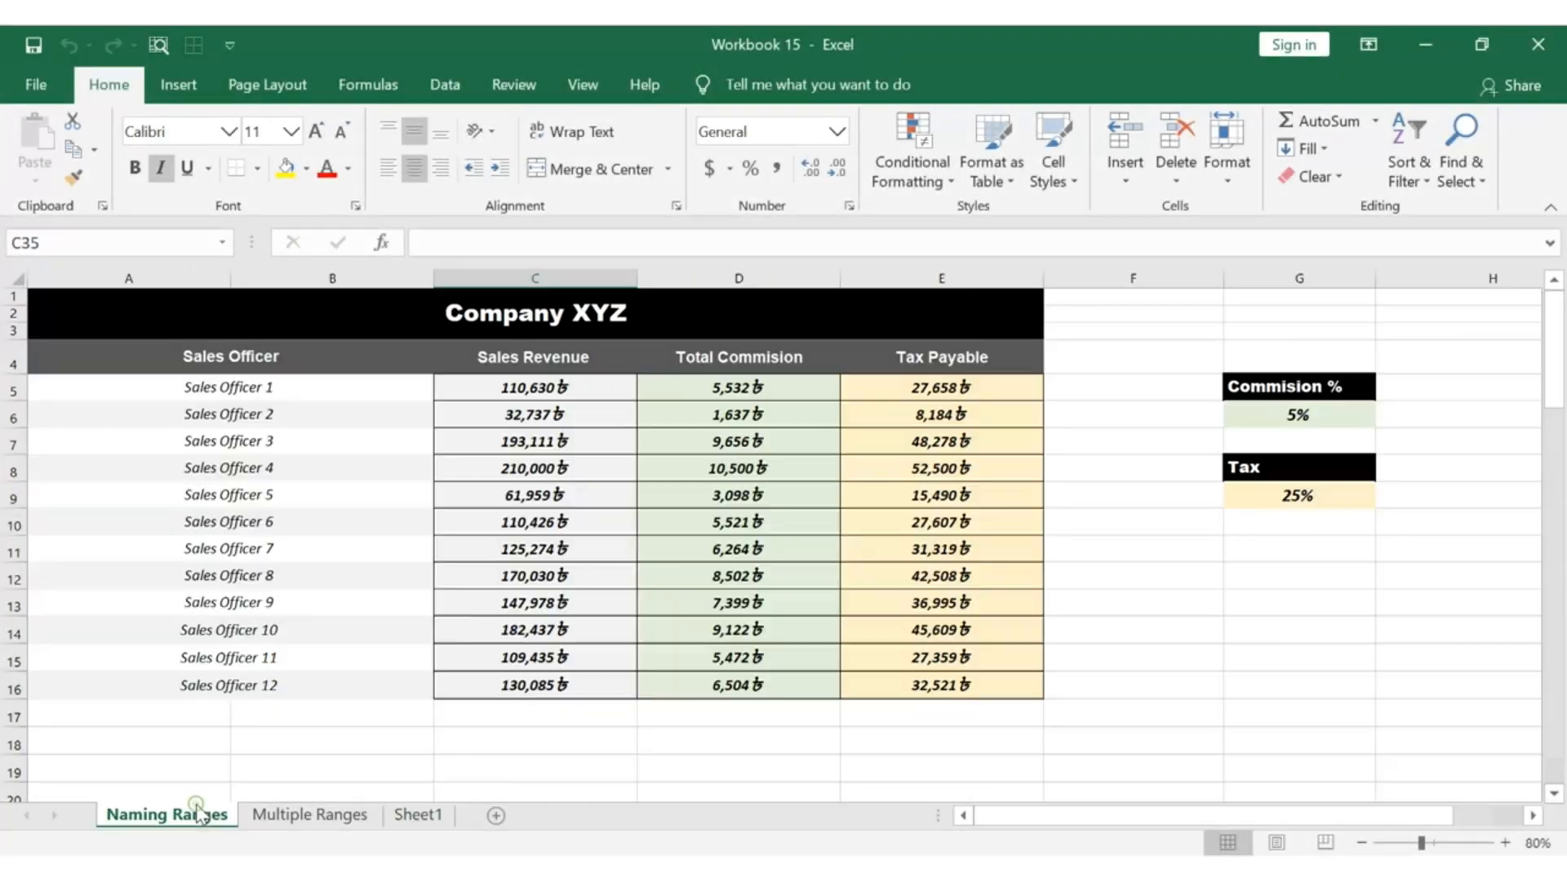
click(1358, 409)
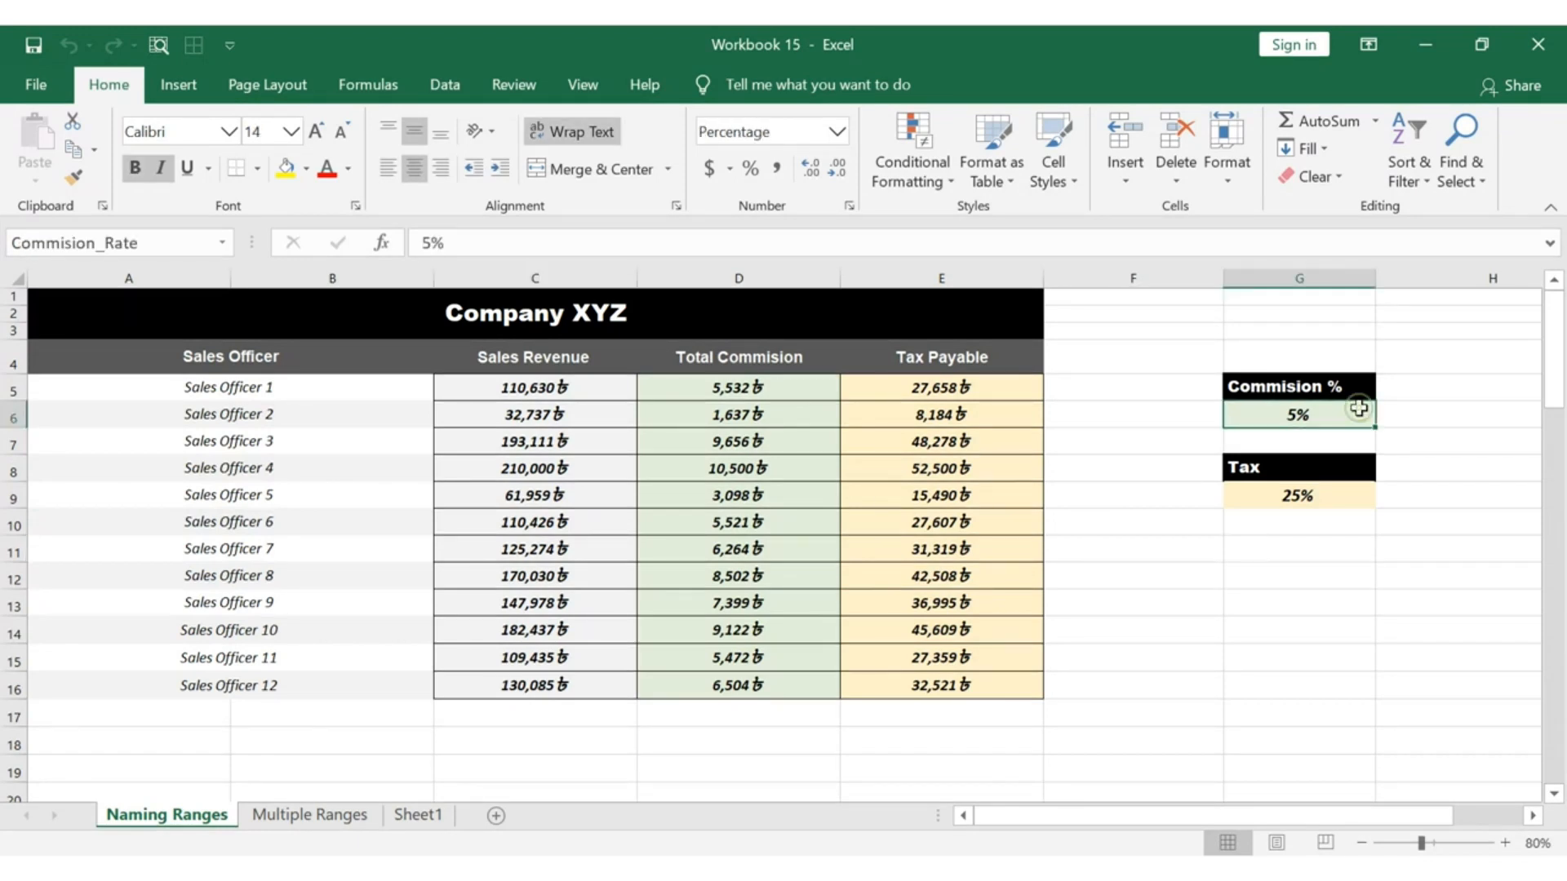
click(1353, 493)
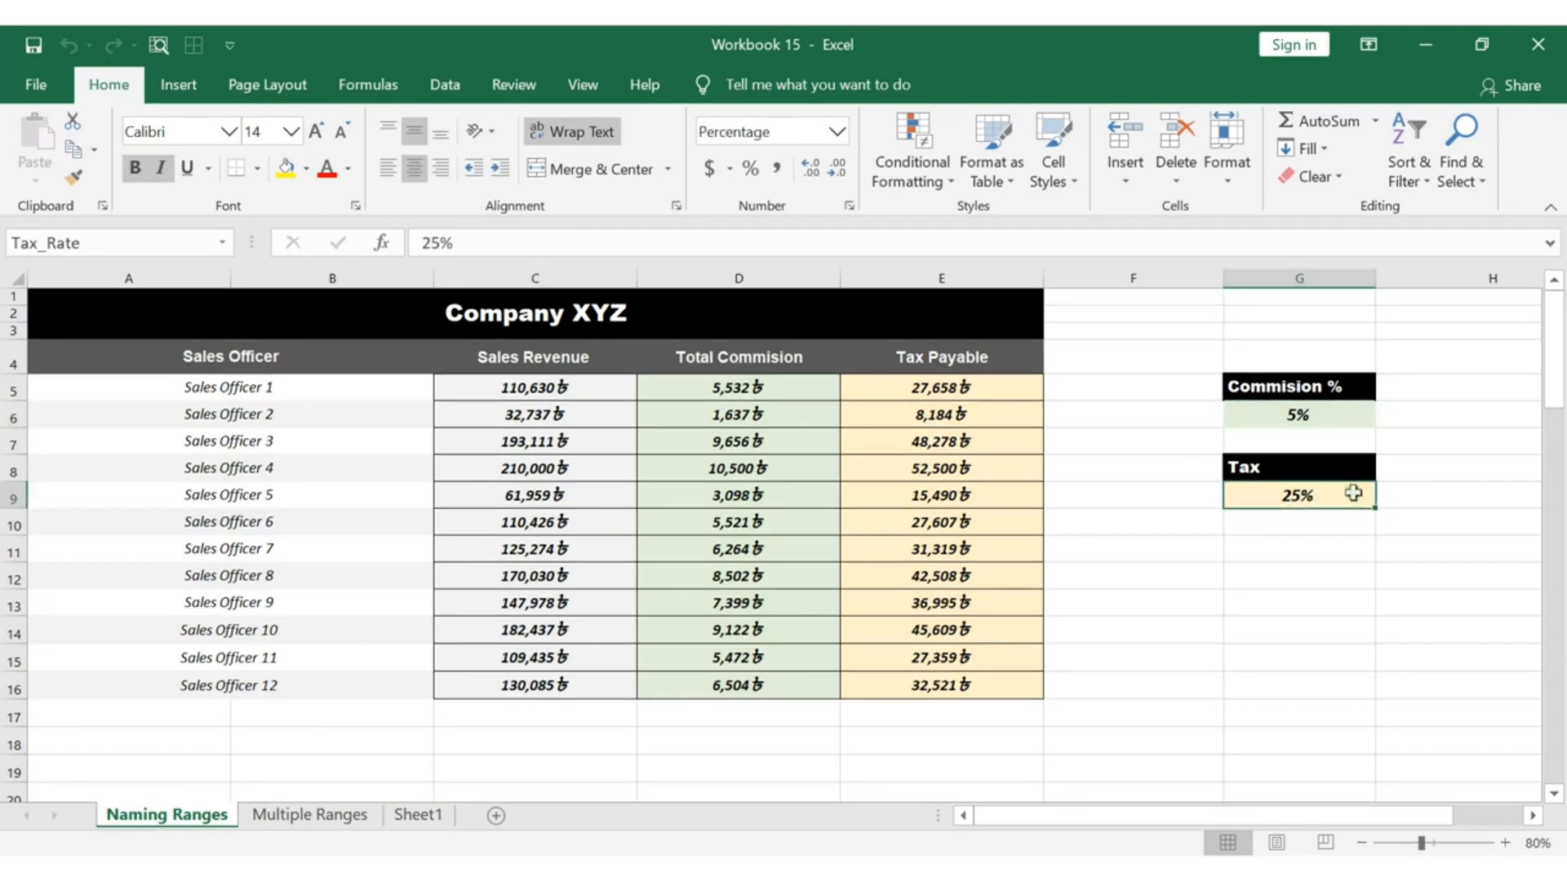
Look through the Sales Revenue values from C5 down the column
click(622, 394)
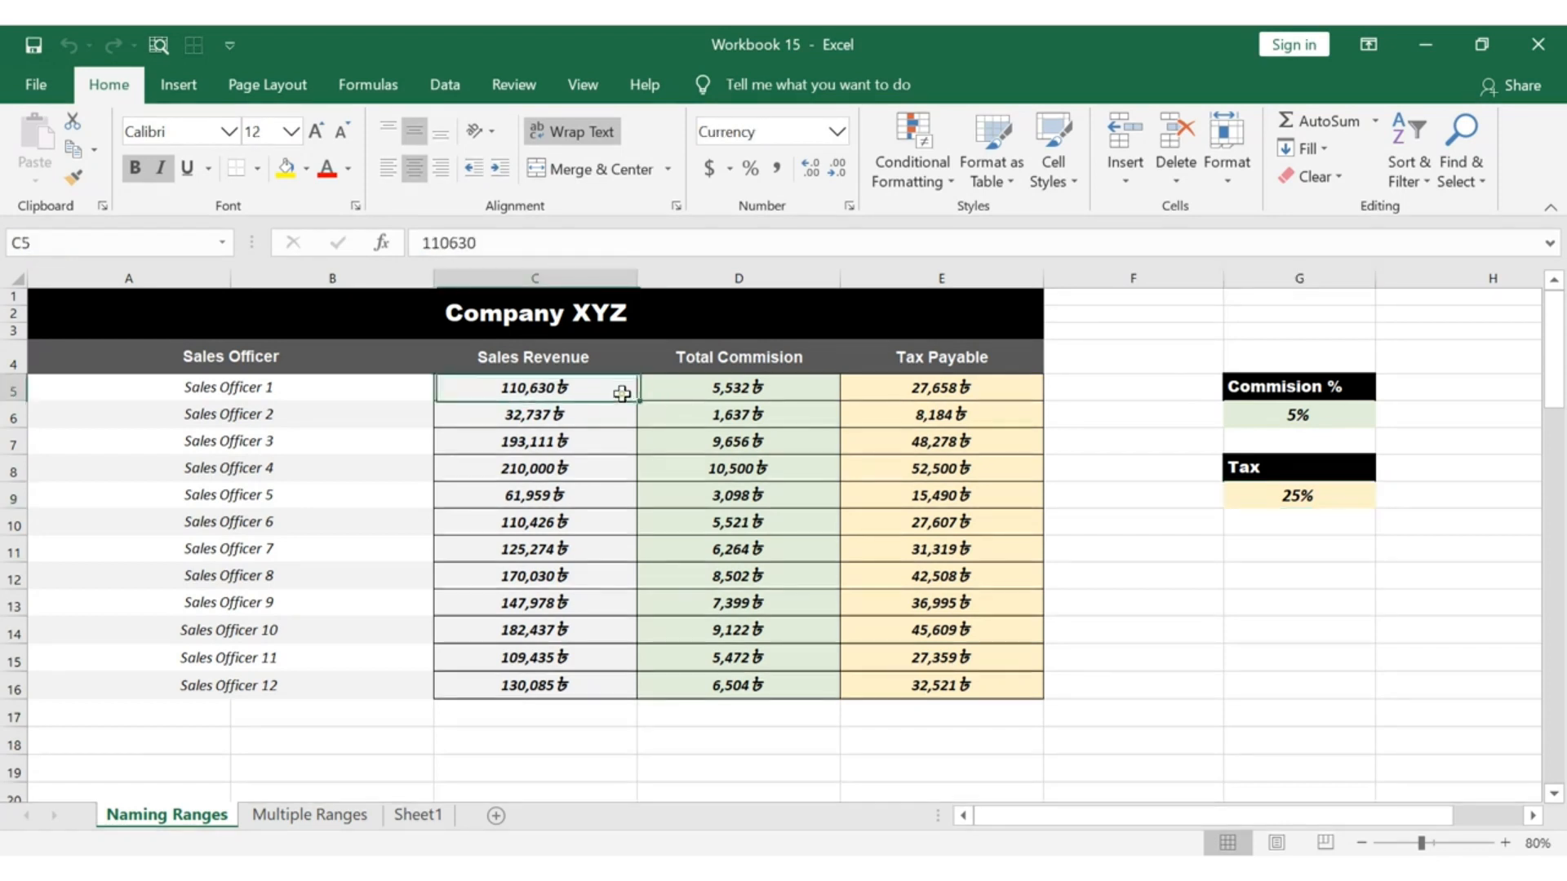
key(Down)
key(Down)
key(Down)
key(Down)
key(Down)
key(Down)
key(Down)
key(Down)
key(Down)
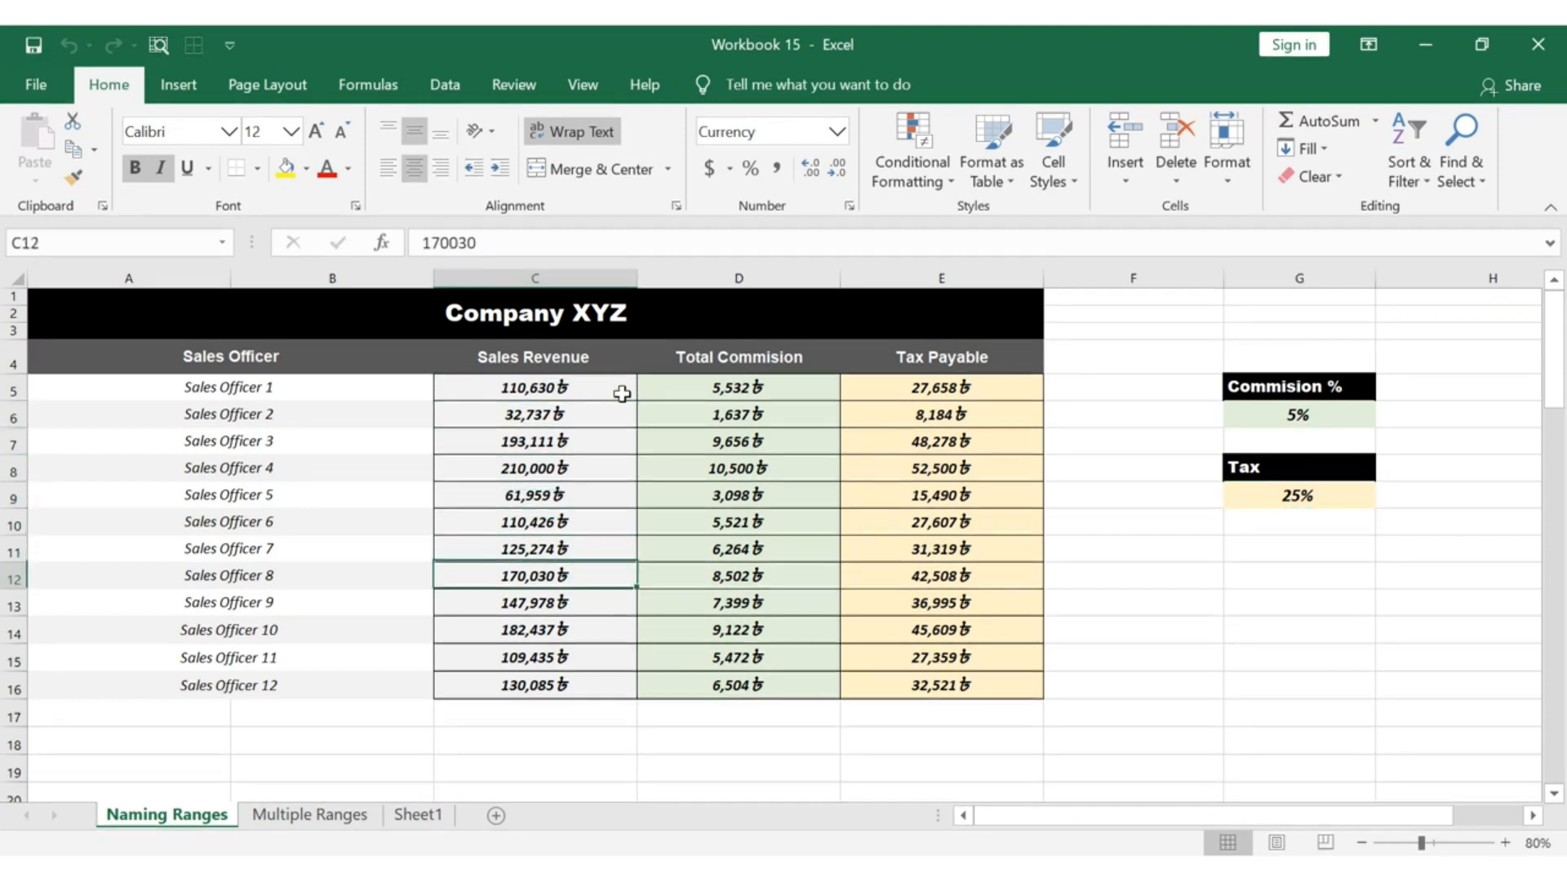
key(Down)
key(Down)
click(622, 394)
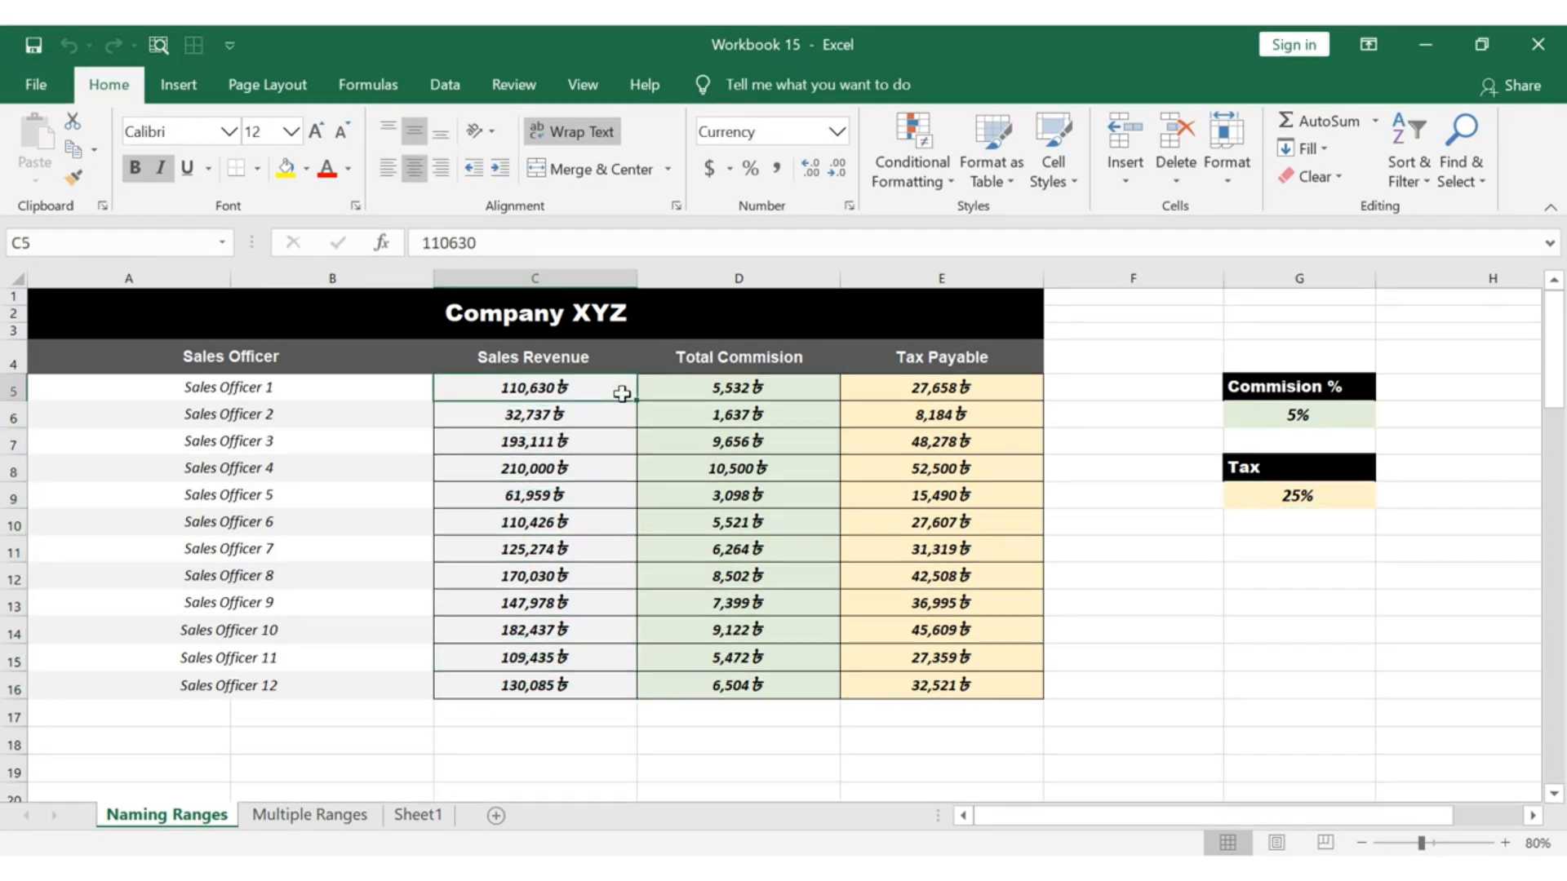
Inspect the Total Commision column D5:D16 and how its D5 formula uses the revenue and commission rate
click(825, 388)
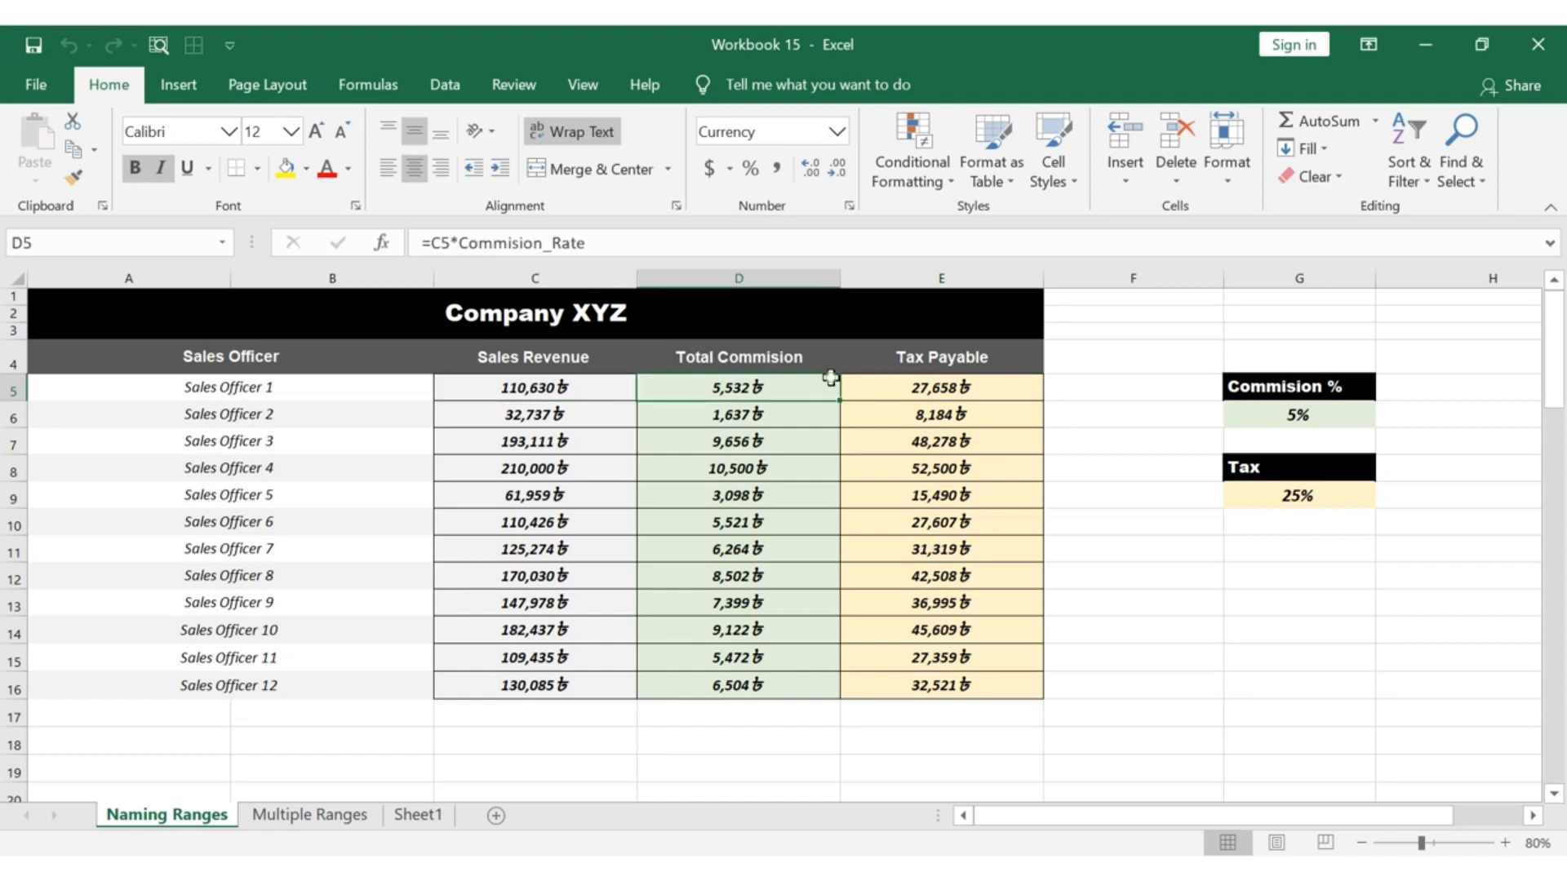
drag(825, 388, 788, 684)
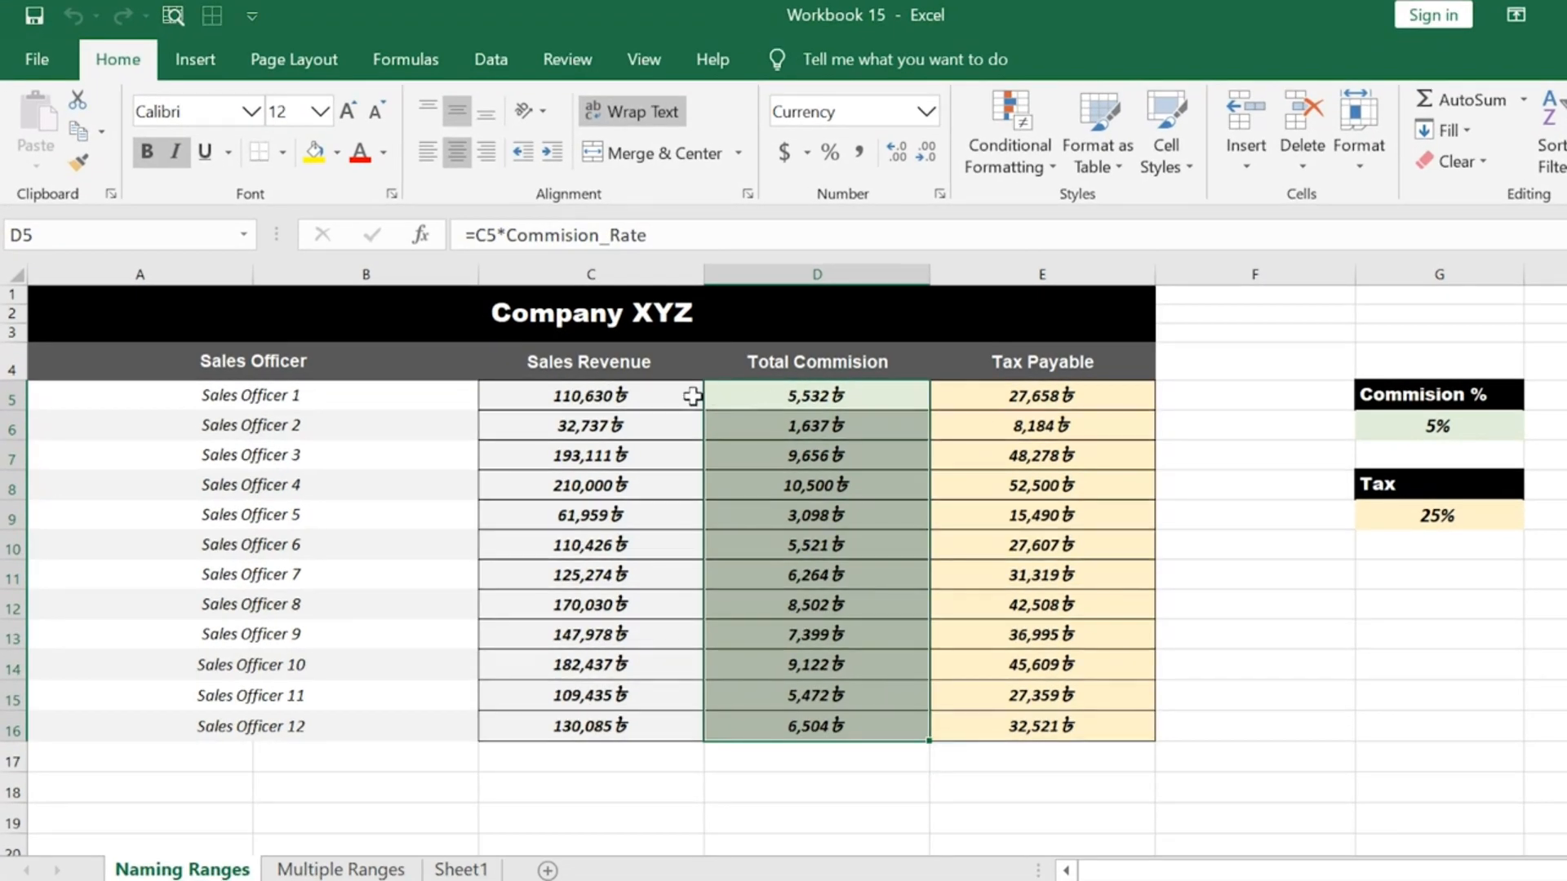
click(692, 395)
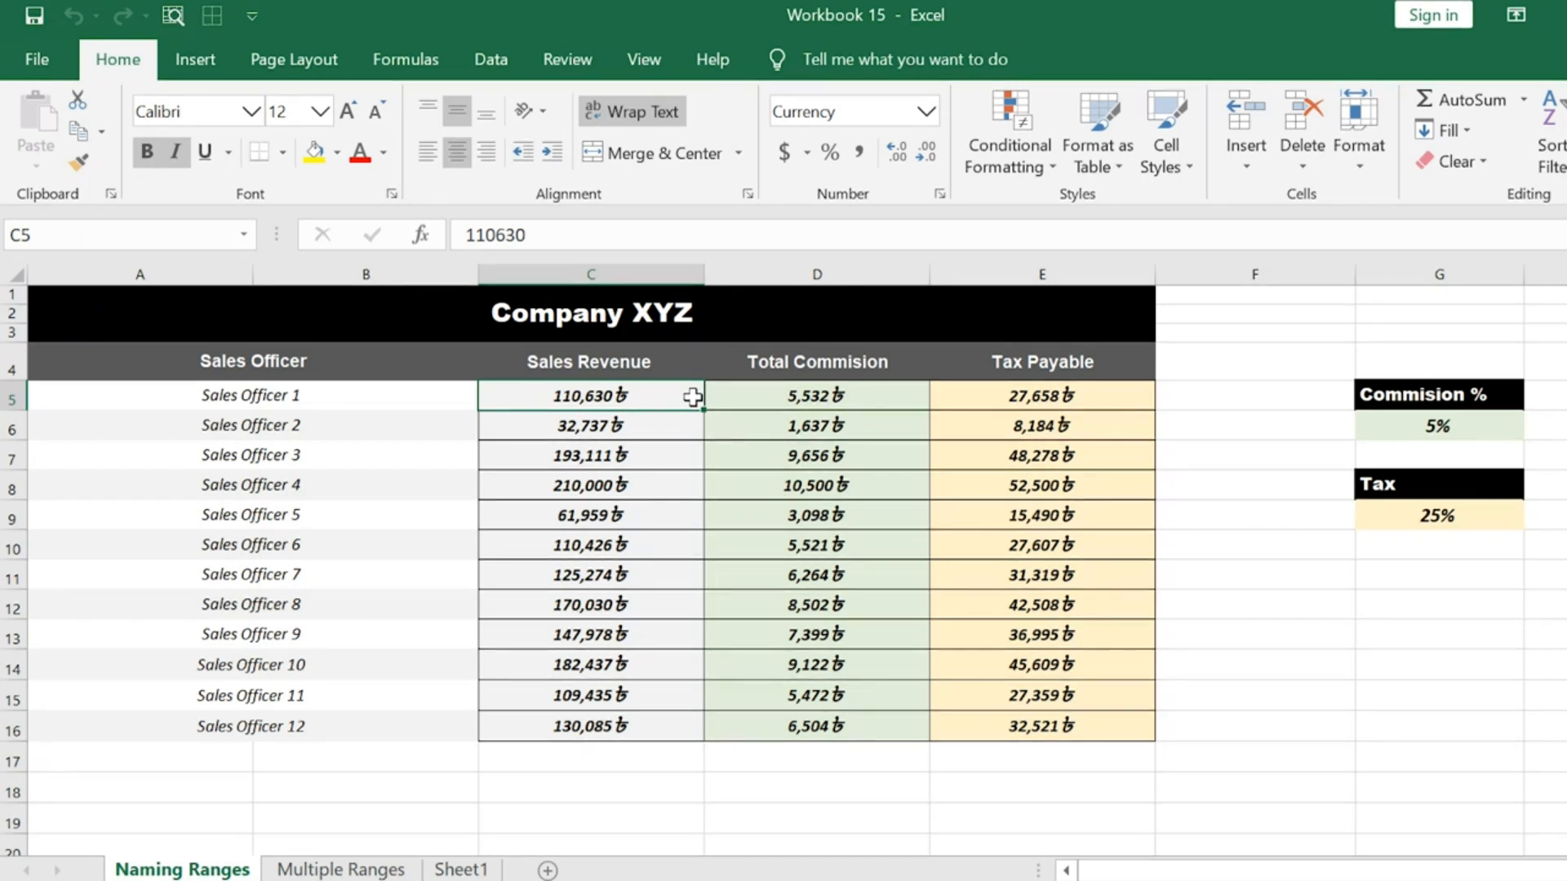
click(910, 359)
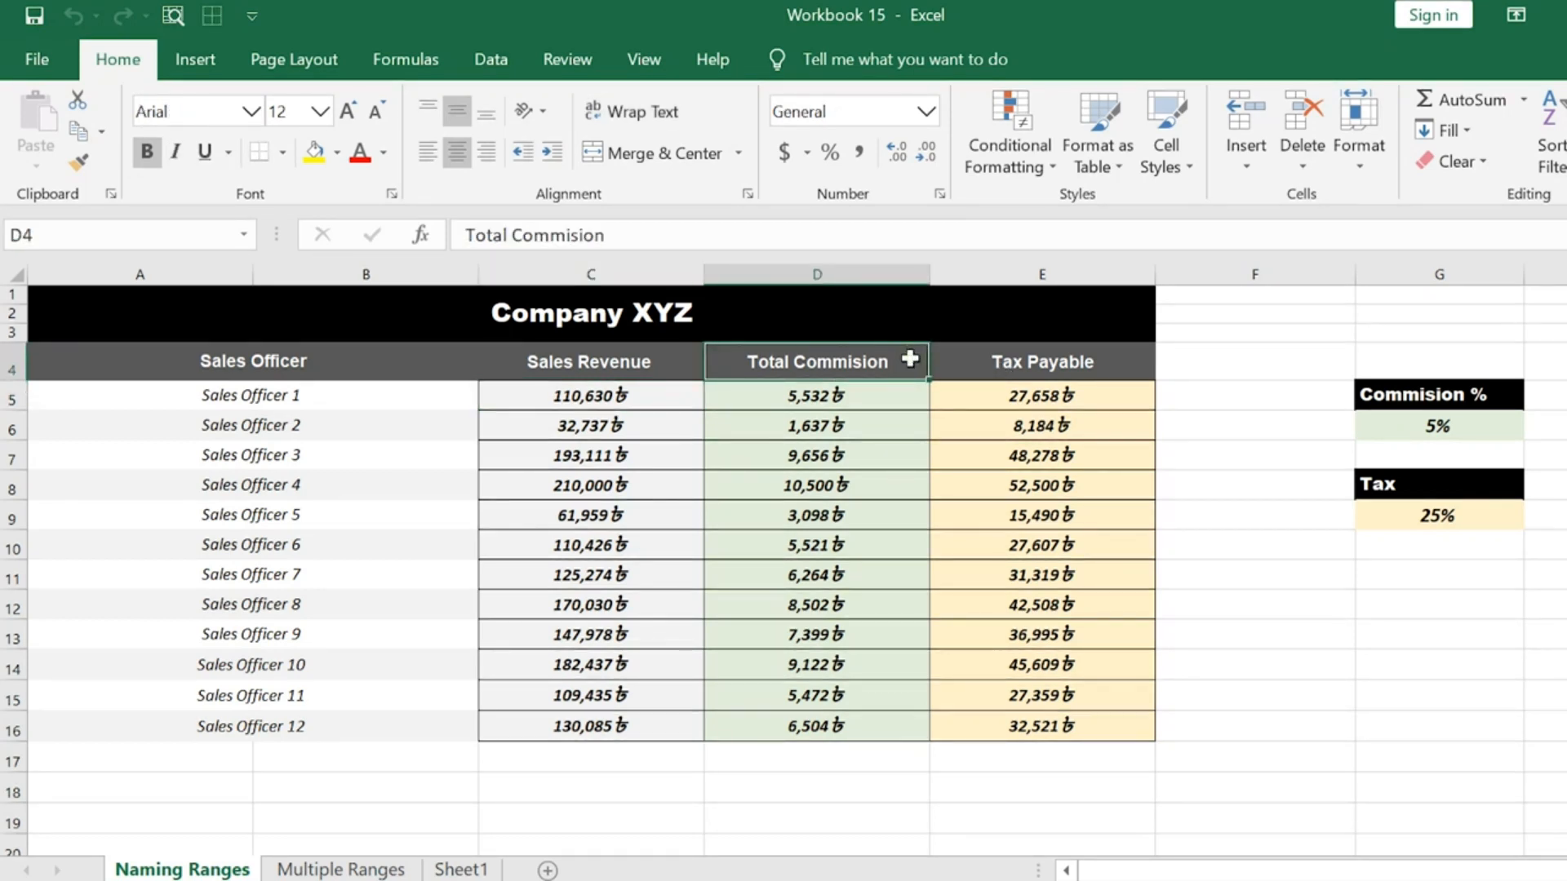
click(912, 400)
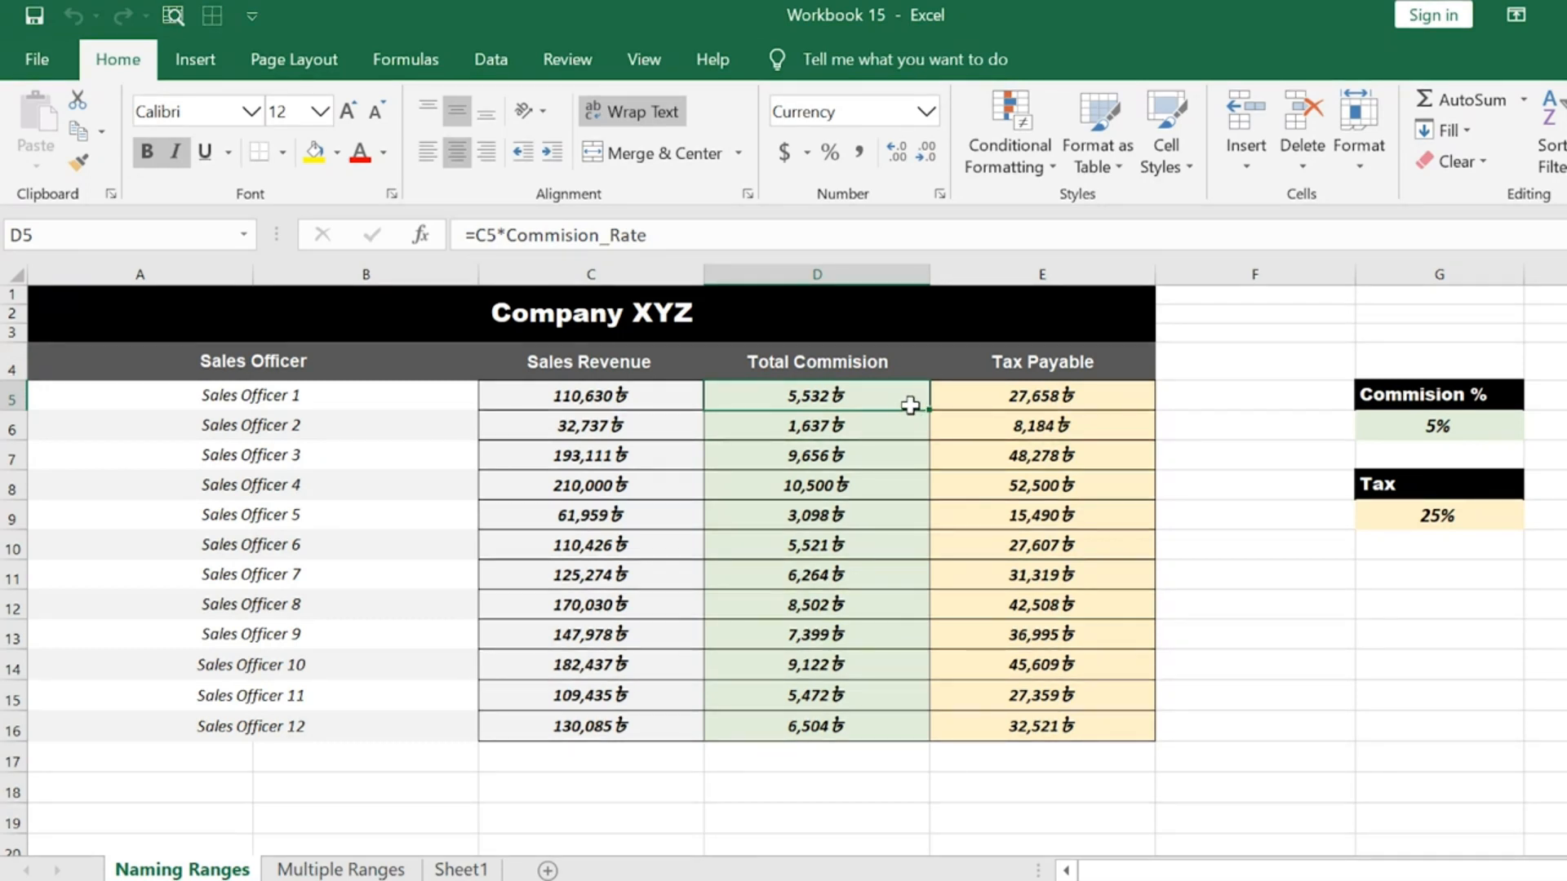
Name the Total Commision range D5:D16 Total_Commision
drag(908, 396, 892, 726)
click(194, 232)
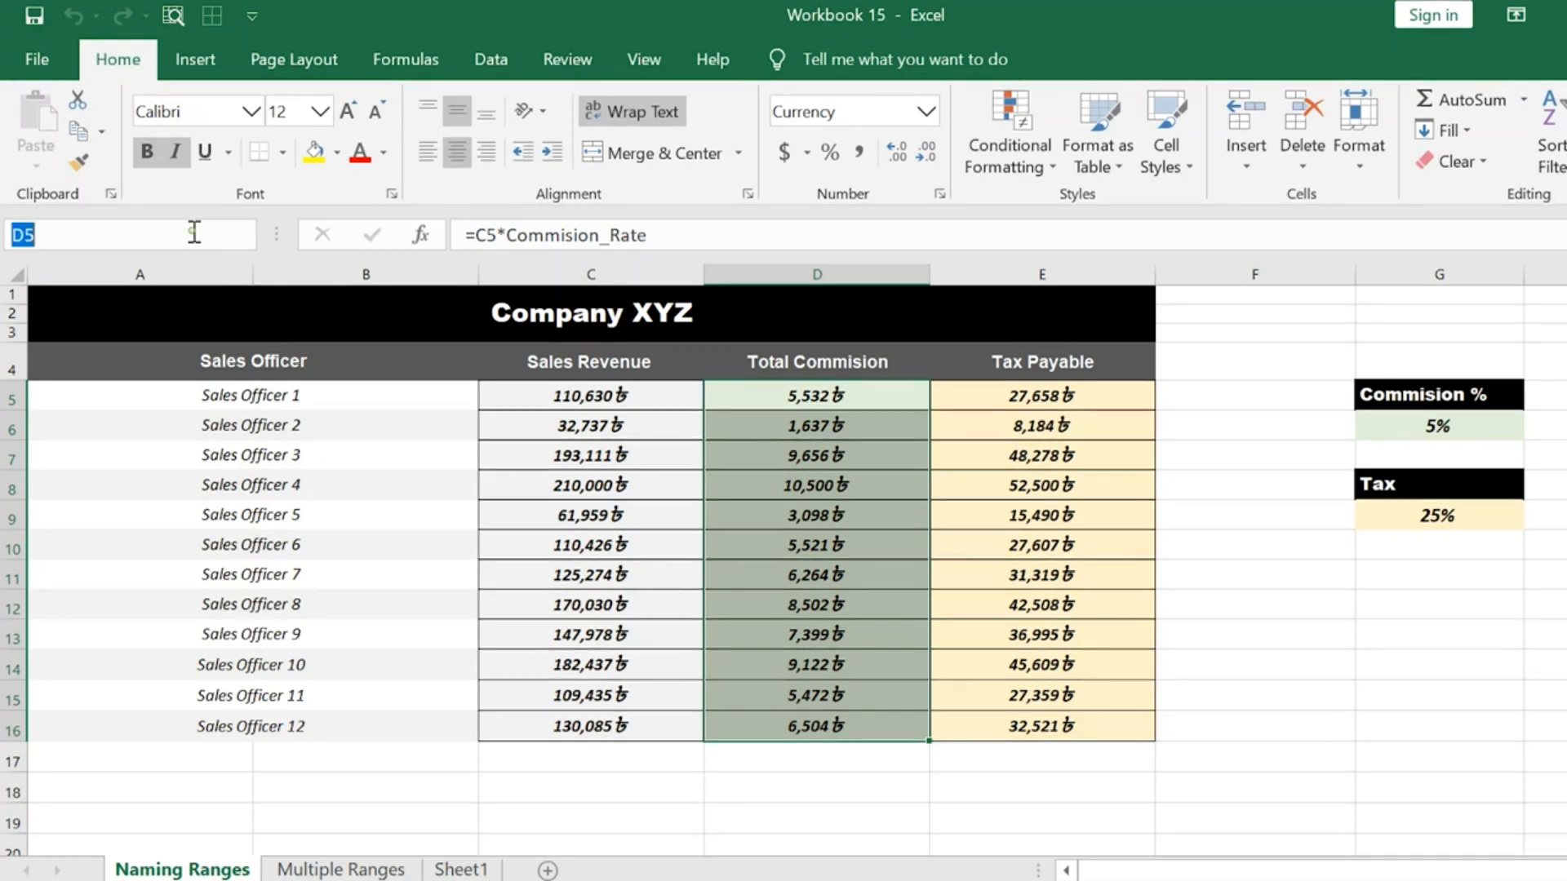
text(Total)
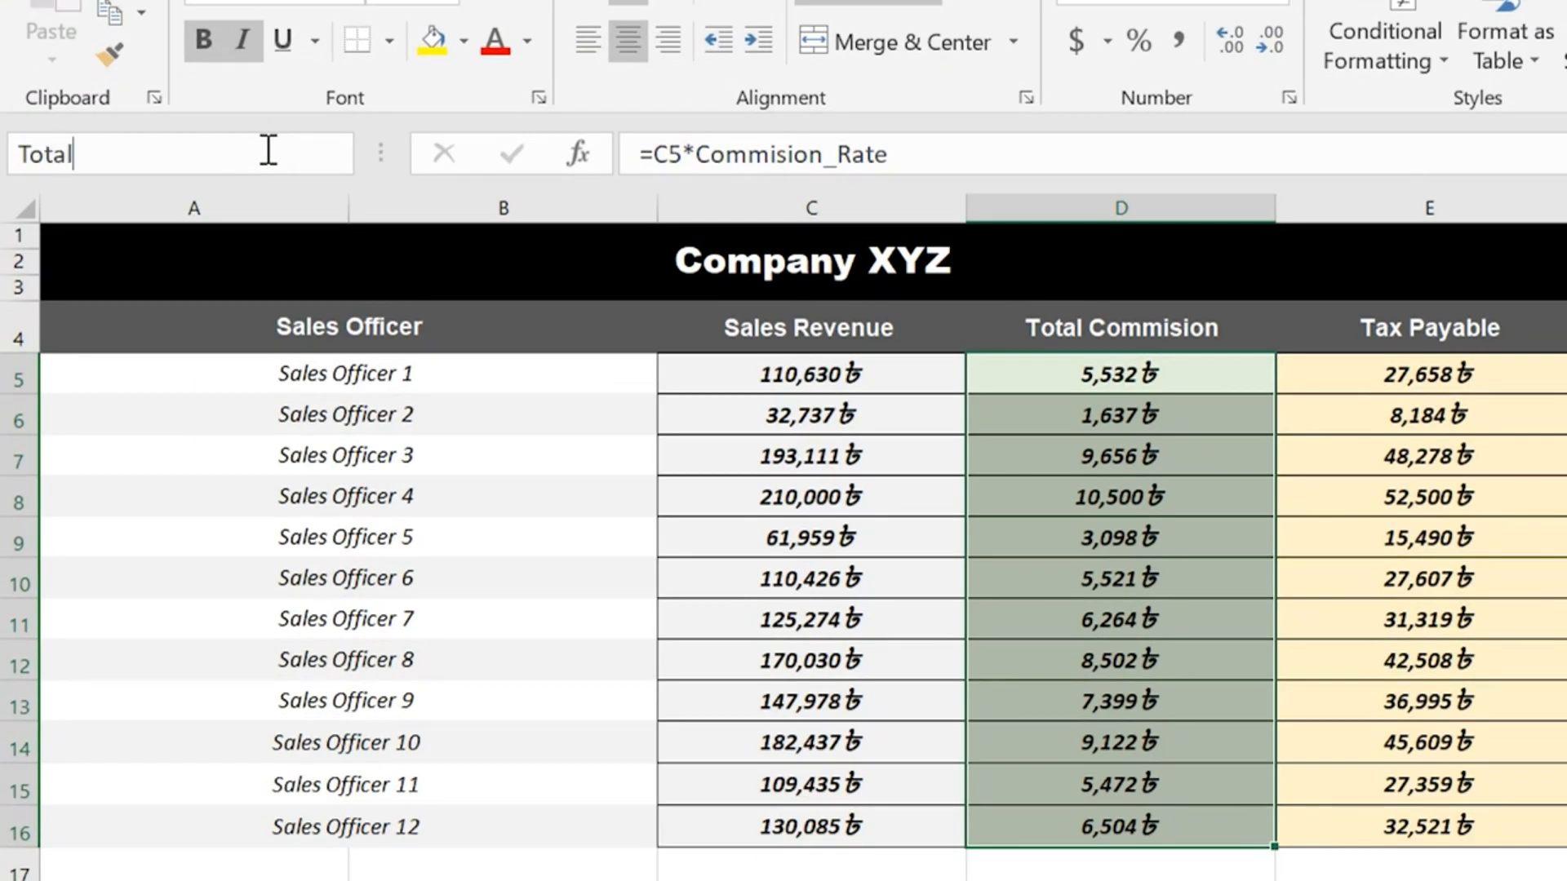
text(_Commision)
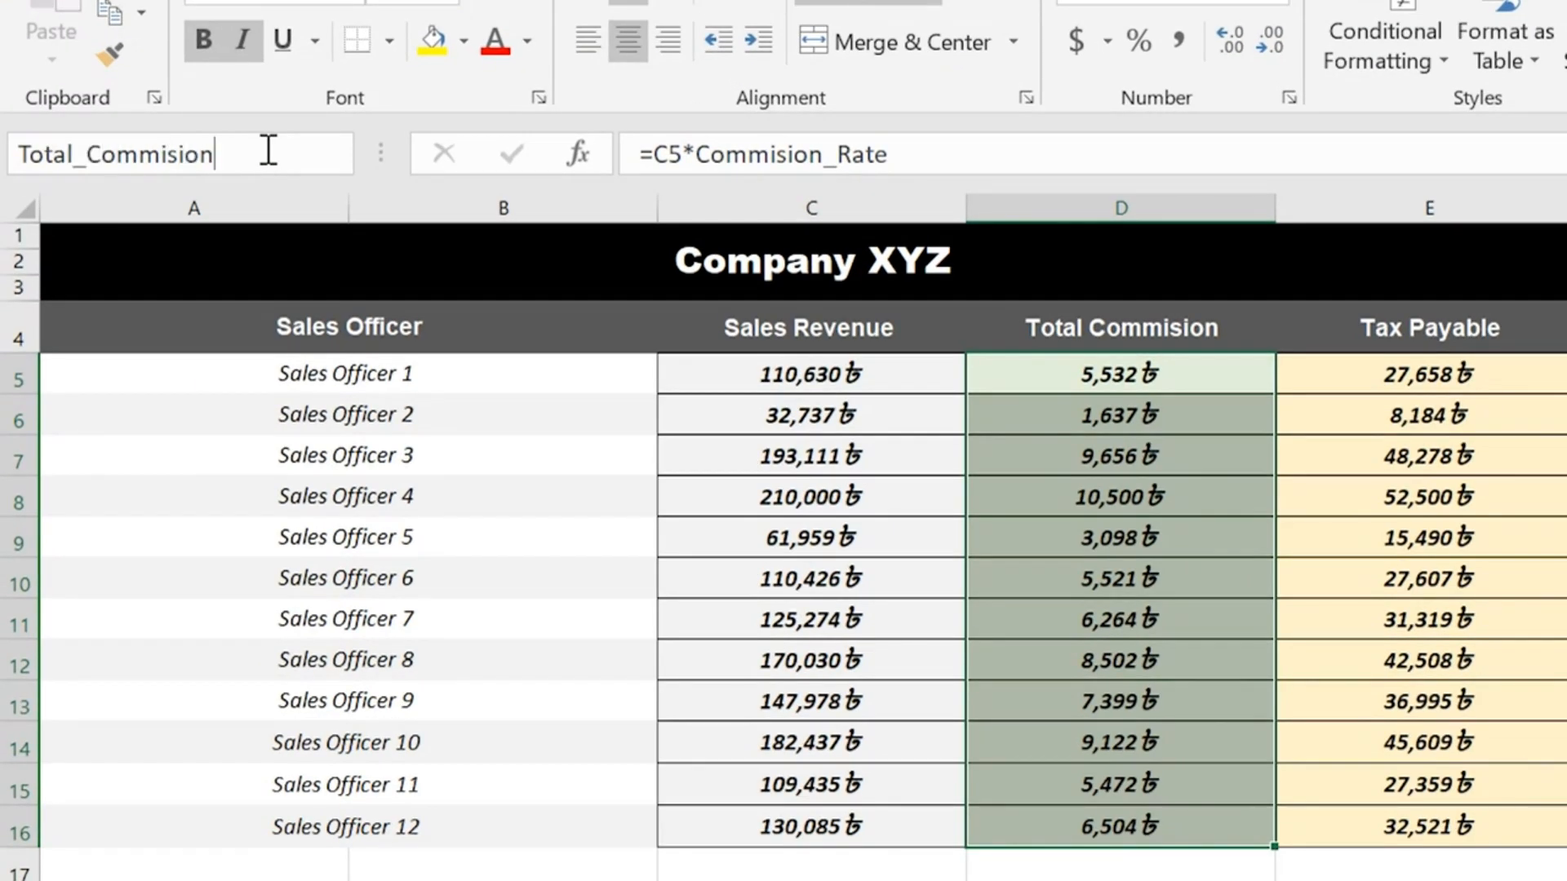
key(Return)
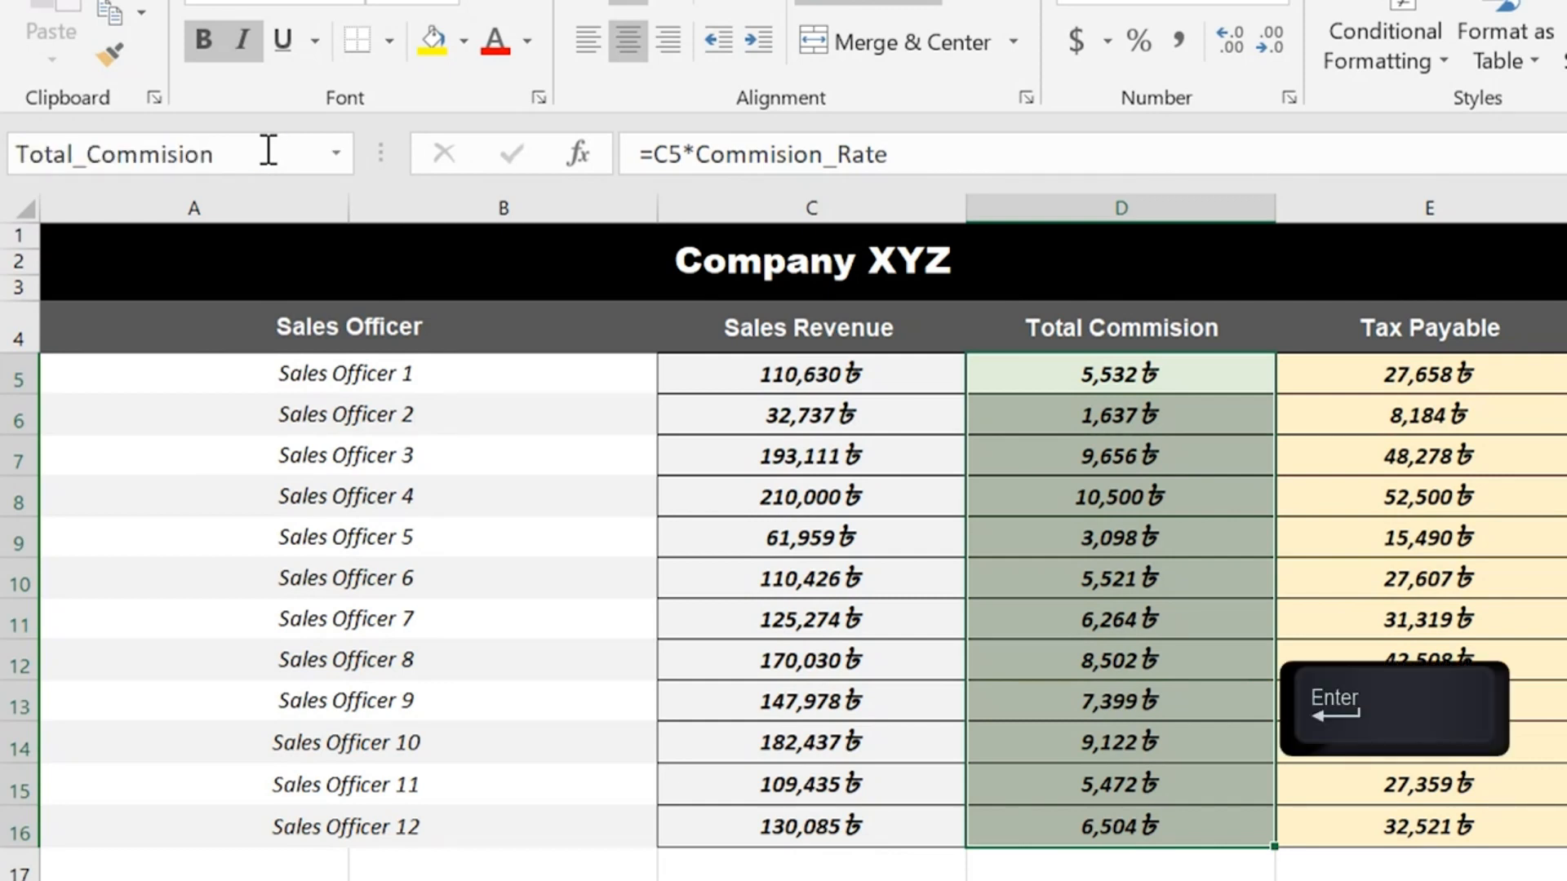
click(268, 153)
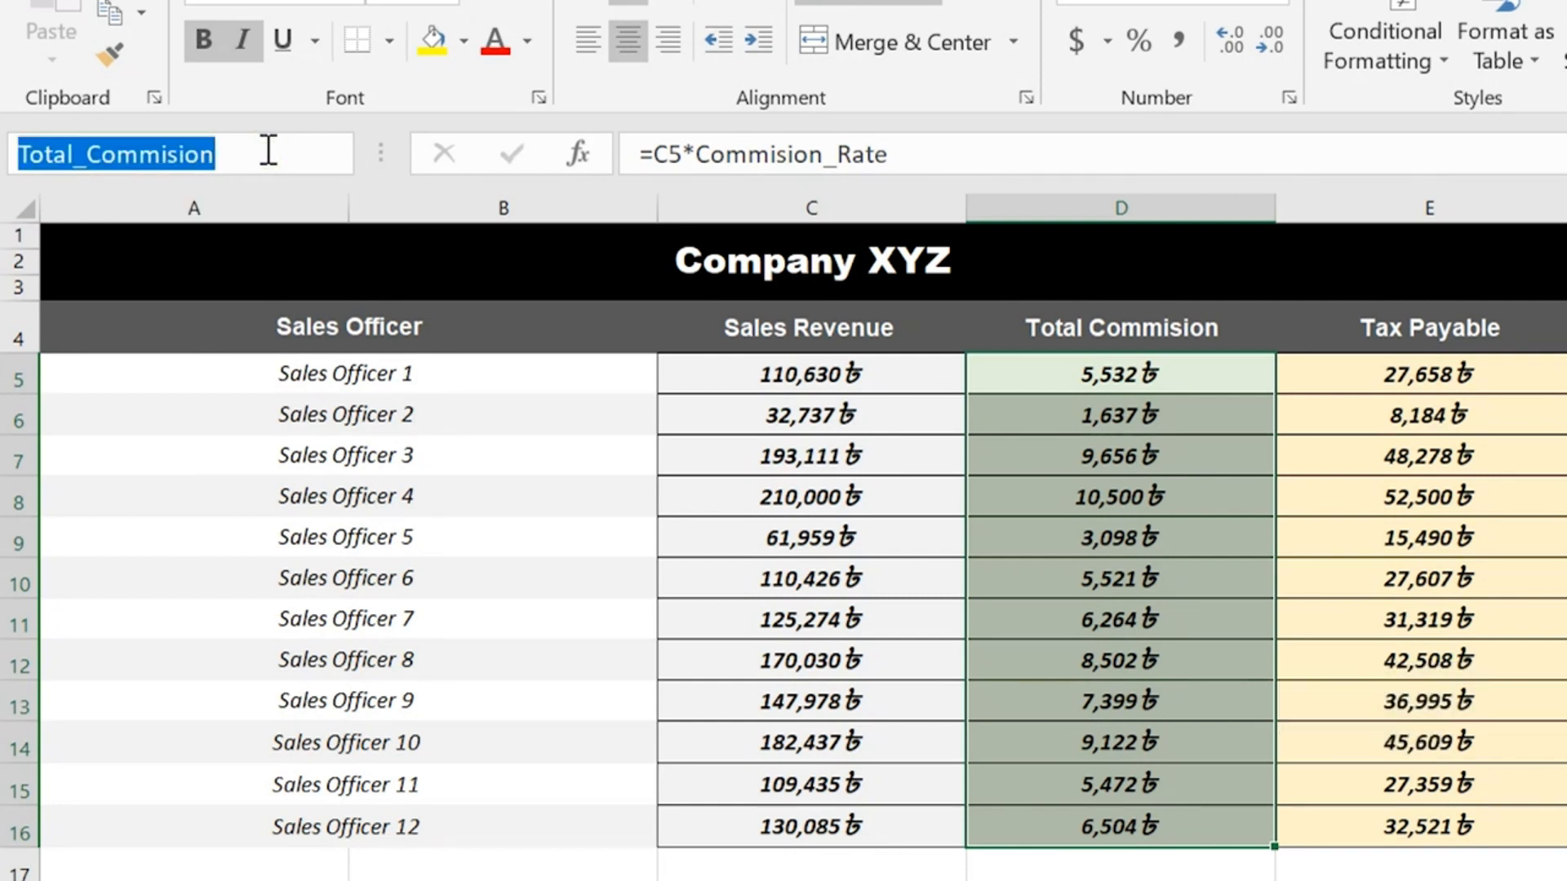
Check the workbook's defined names and jump from the Tax rate cell to the Total_Commision range
click(1566, 539)
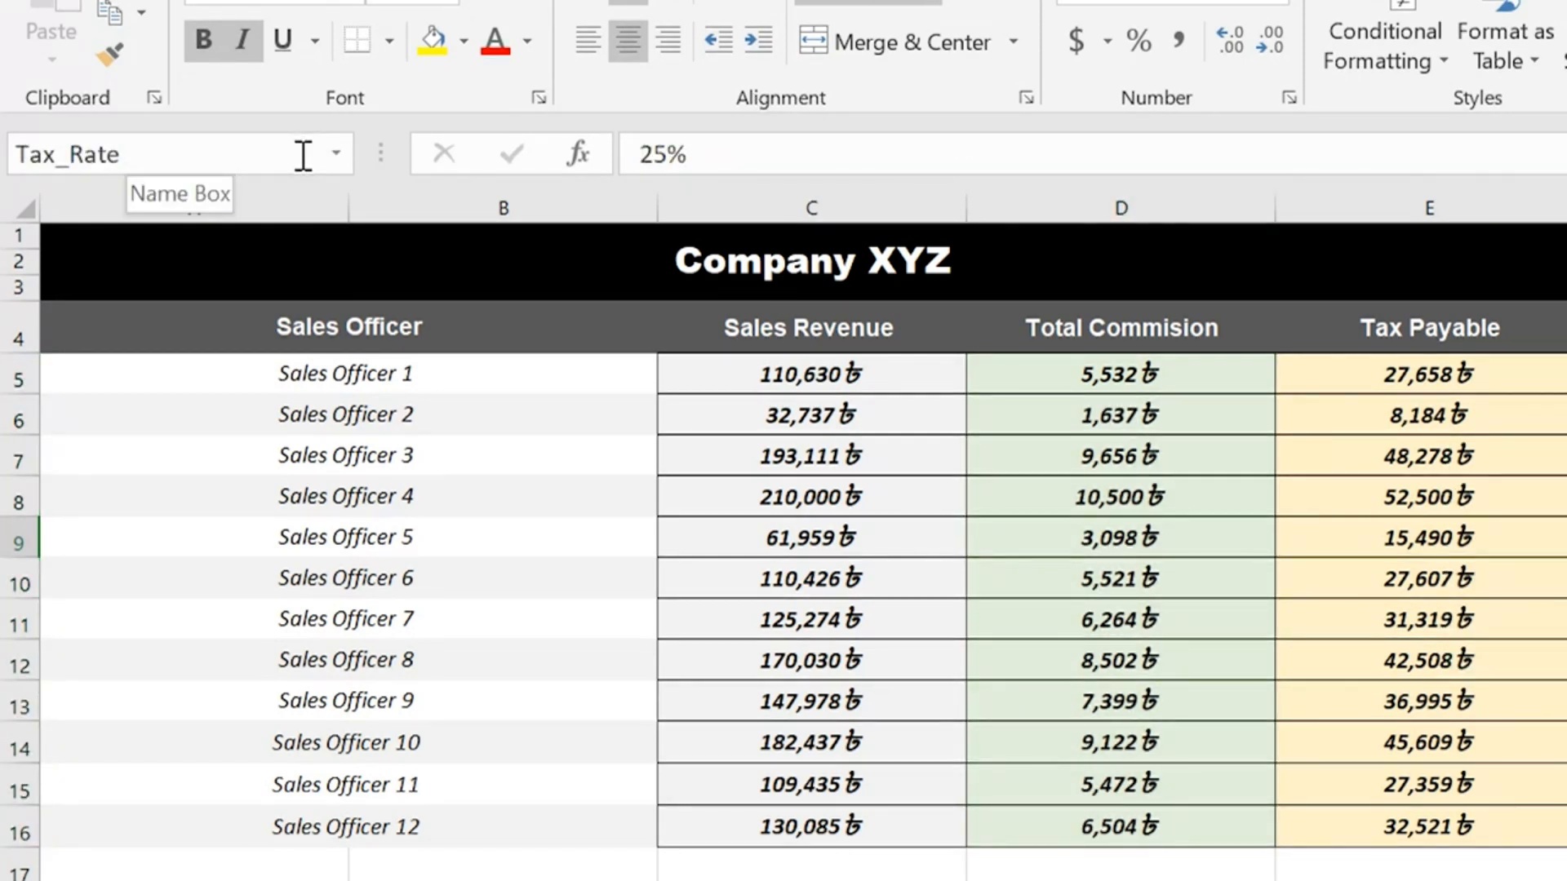
click(335, 154)
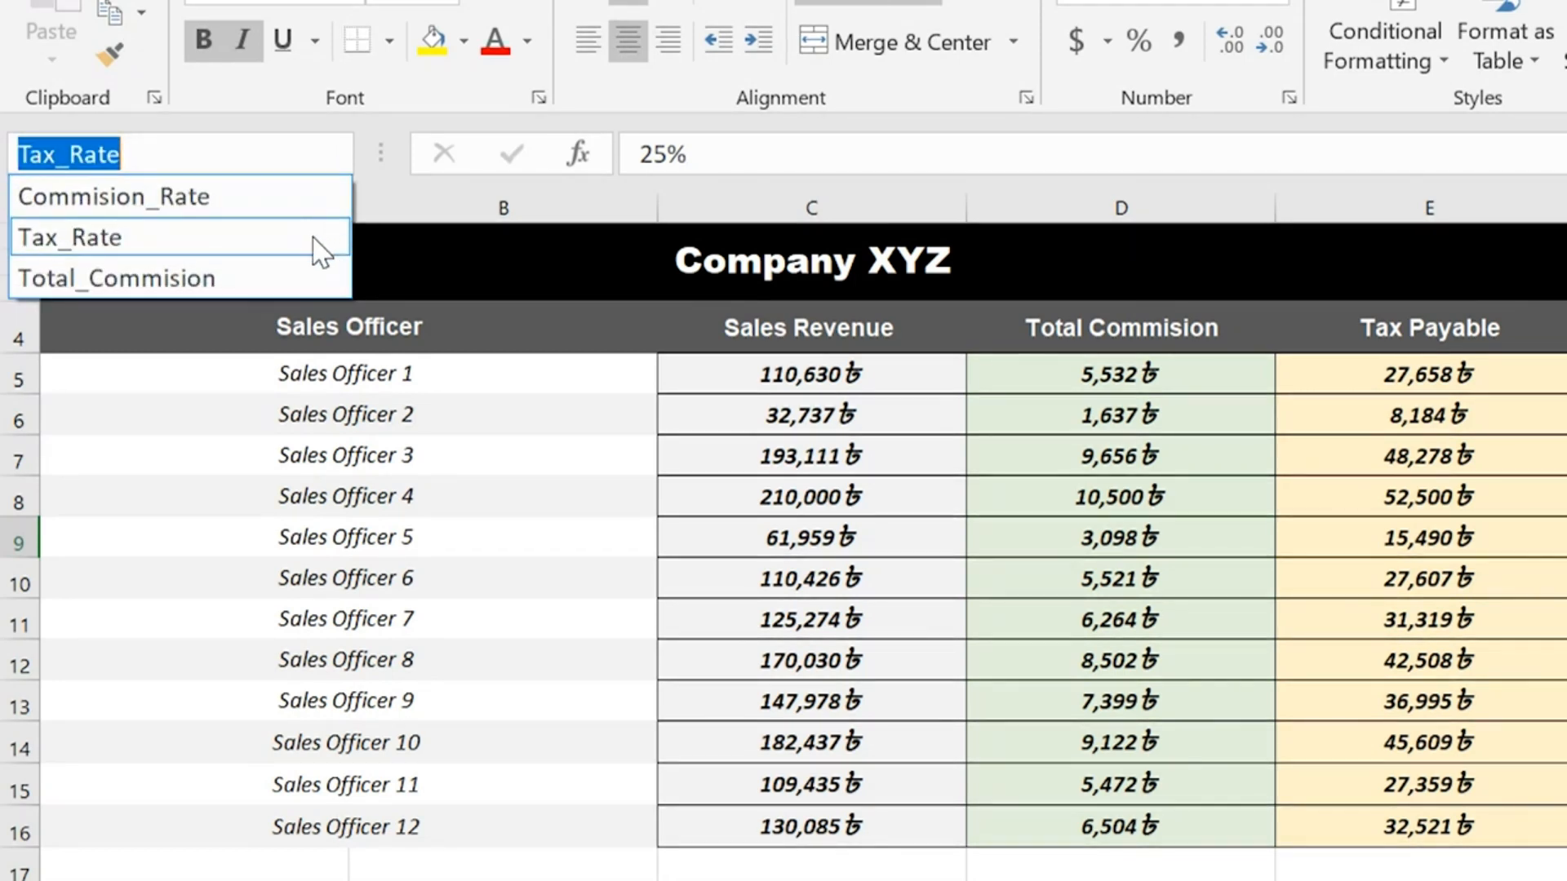
click(324, 280)
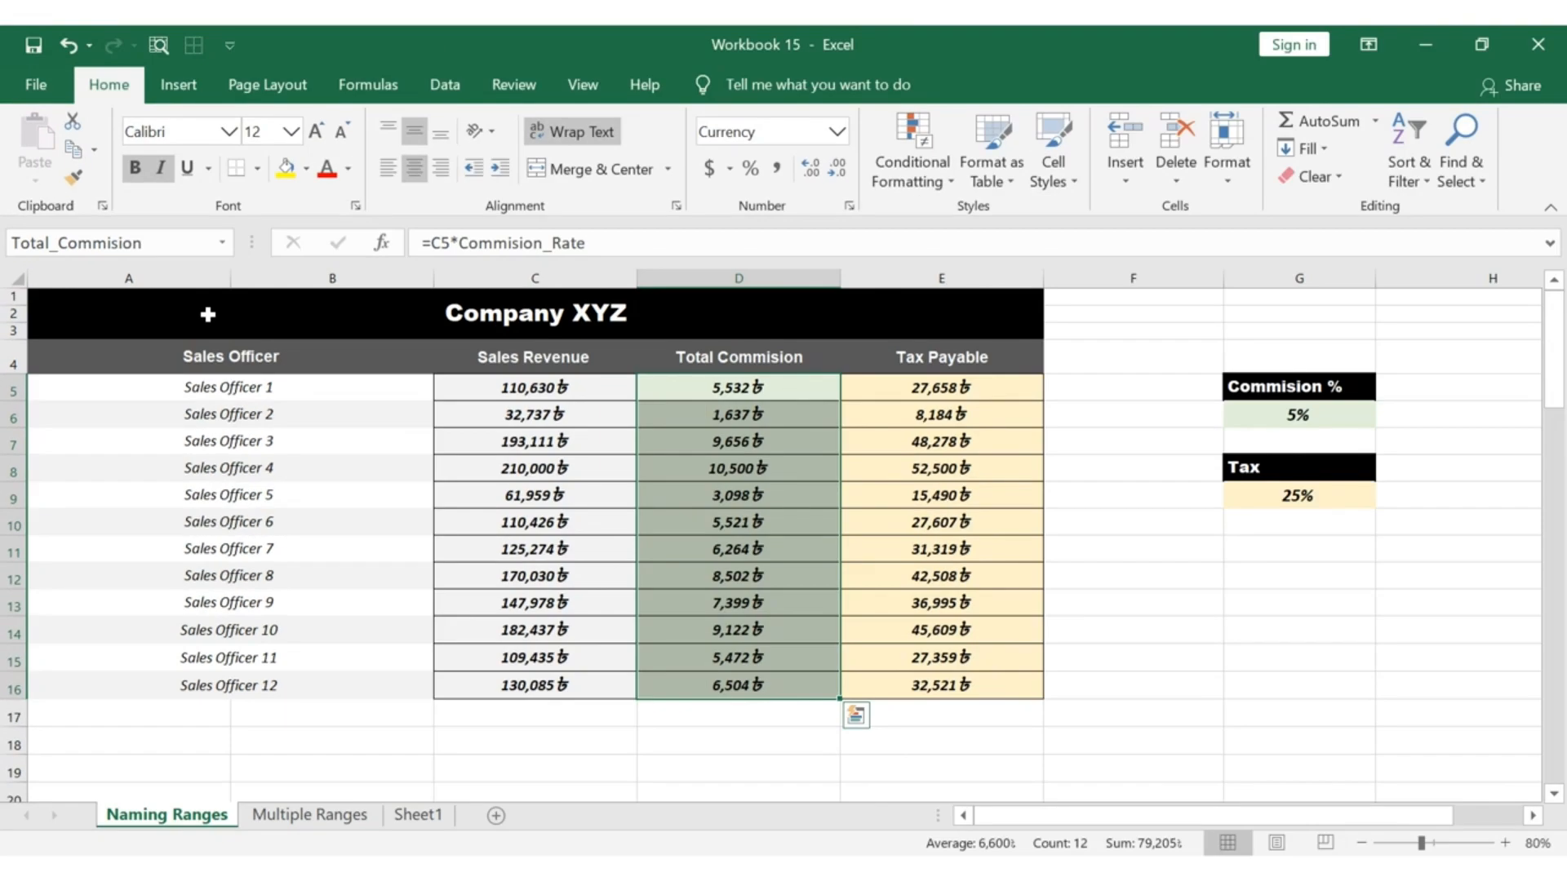
Start defining the name Tax_Payable for the Tax Payable range E5:E16 with Workbook scope
click(597, 398)
click(369, 85)
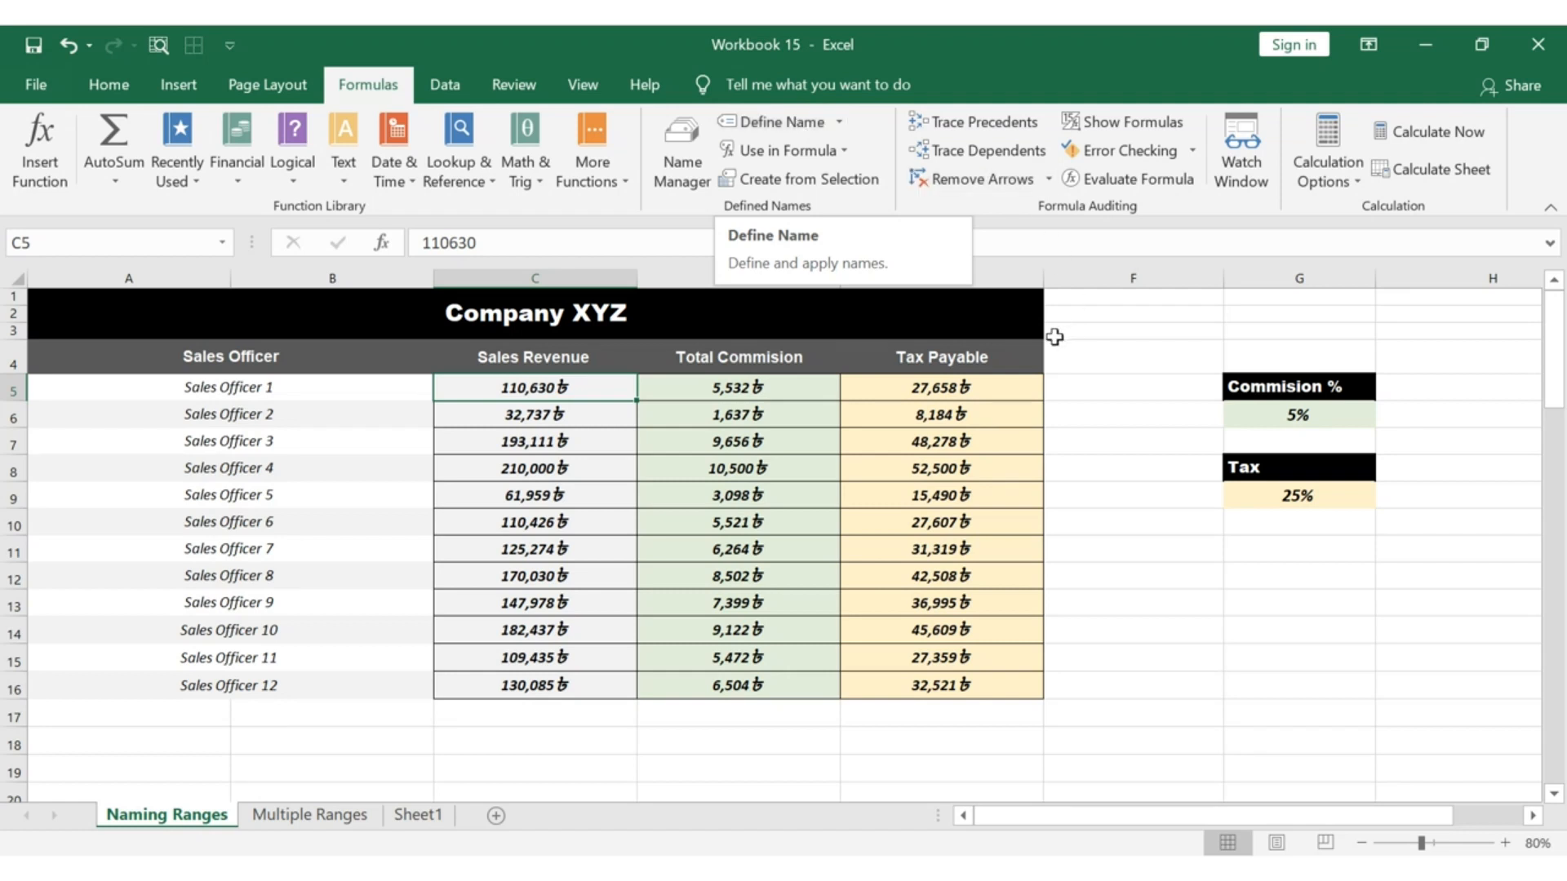
click(1014, 357)
click(1018, 394)
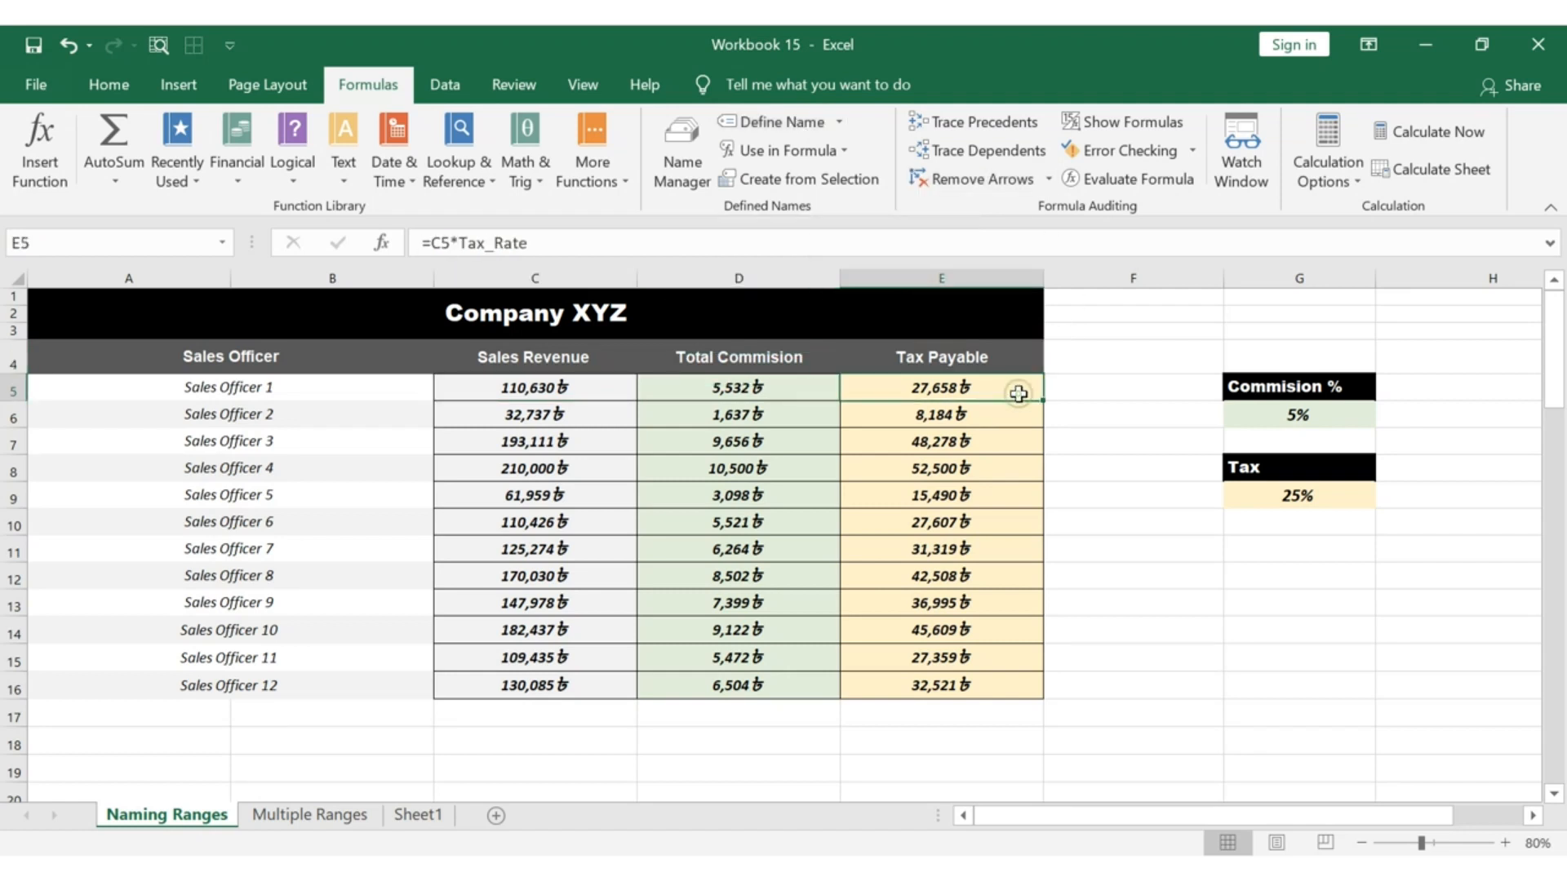
key(ctrl+shift+Down)
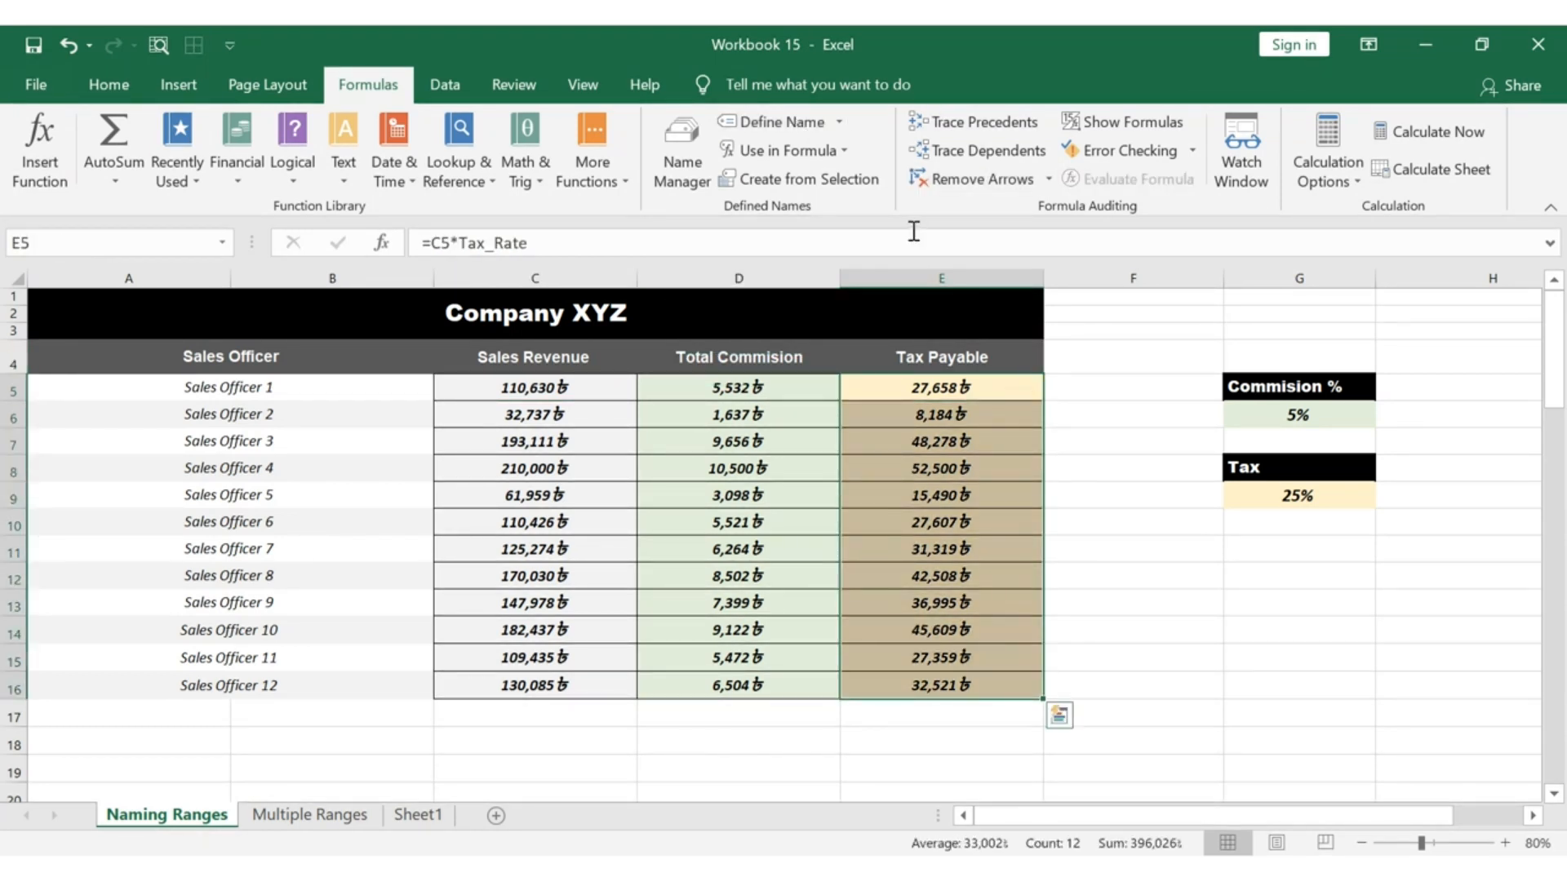
click(815, 124)
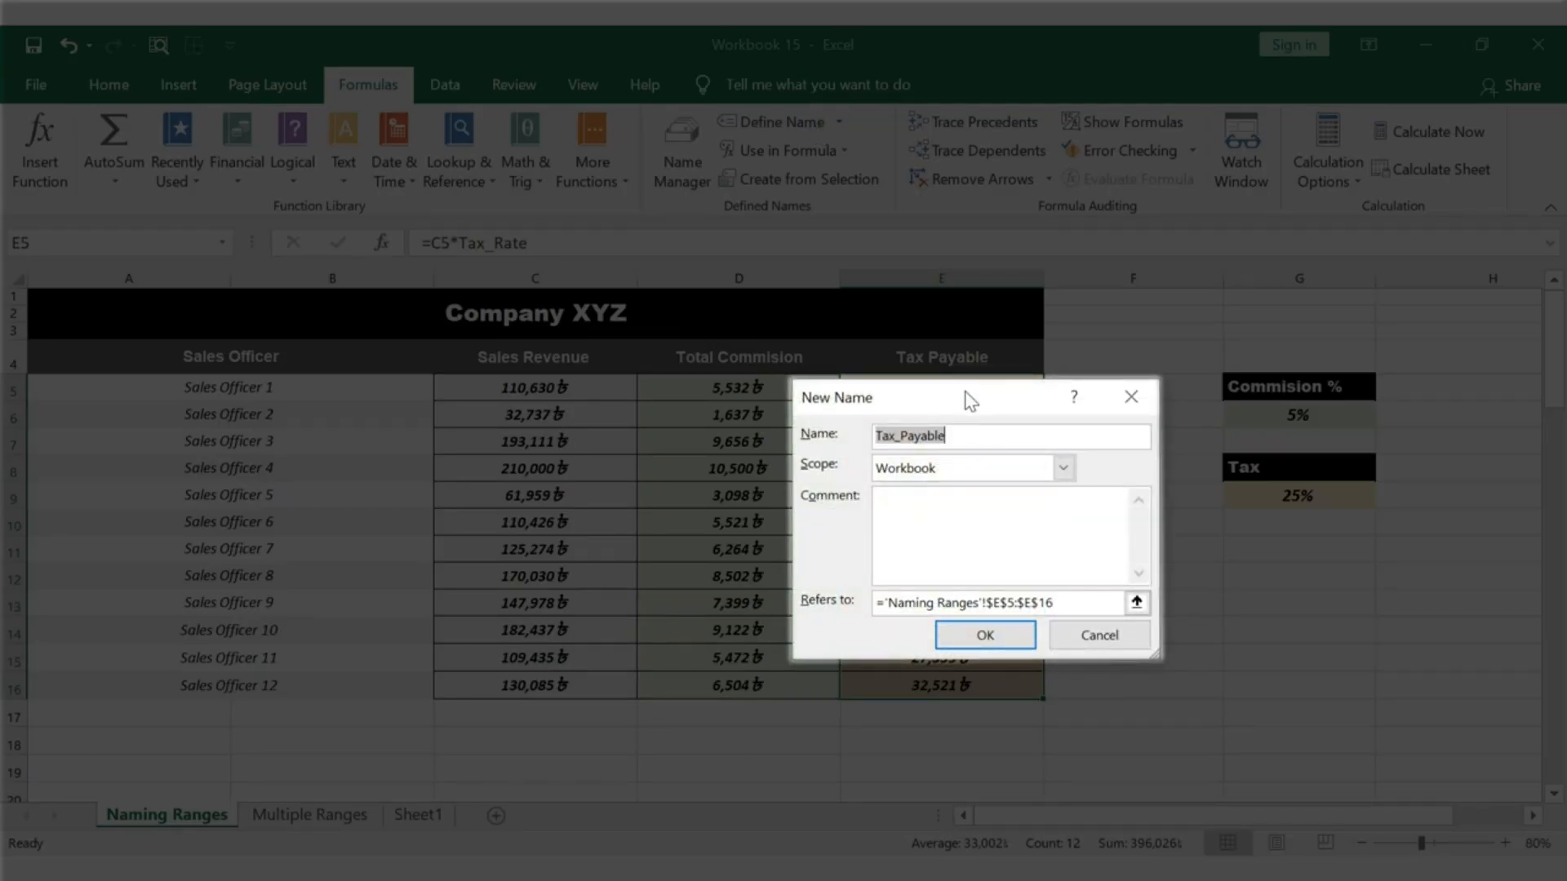
click(991, 438)
click(1026, 469)
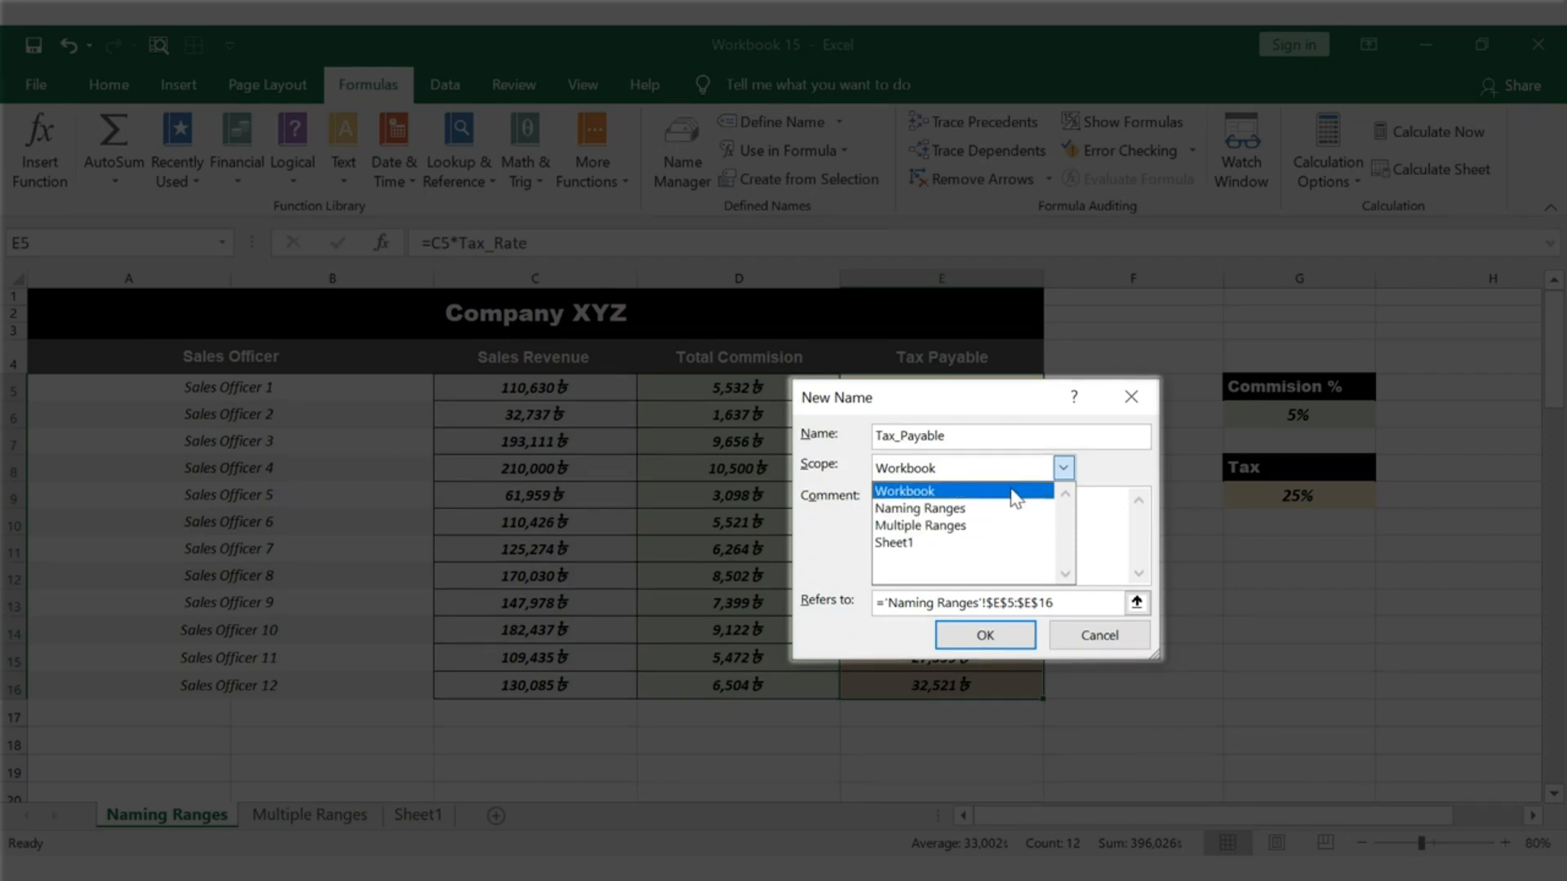
click(1015, 491)
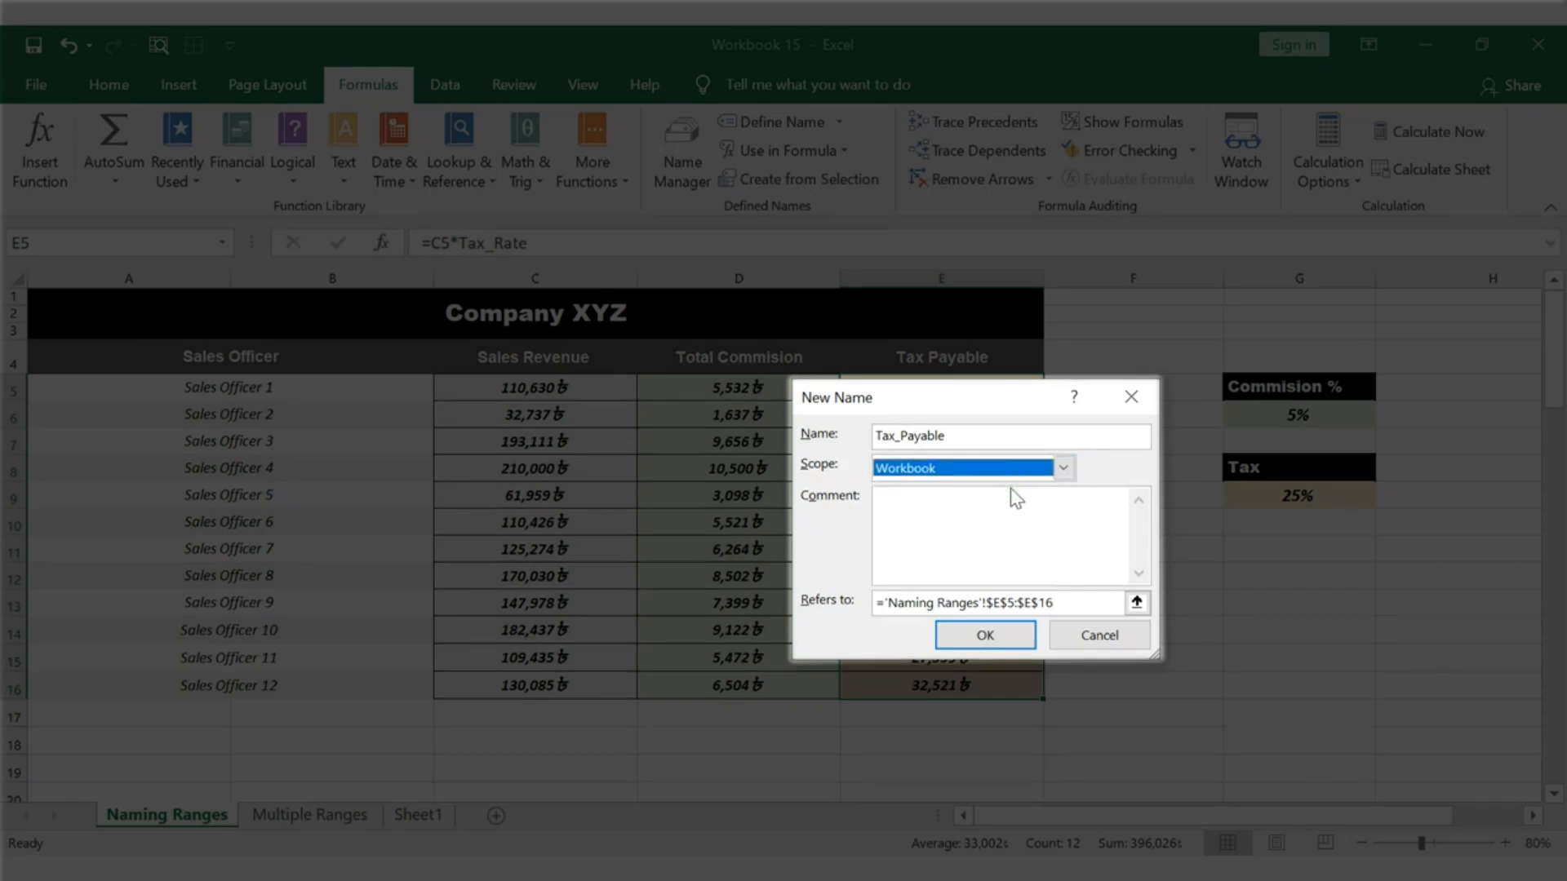
Try Sheet1 as the scope of the new Tax_Payable name
click(1064, 470)
click(997, 542)
click(986, 474)
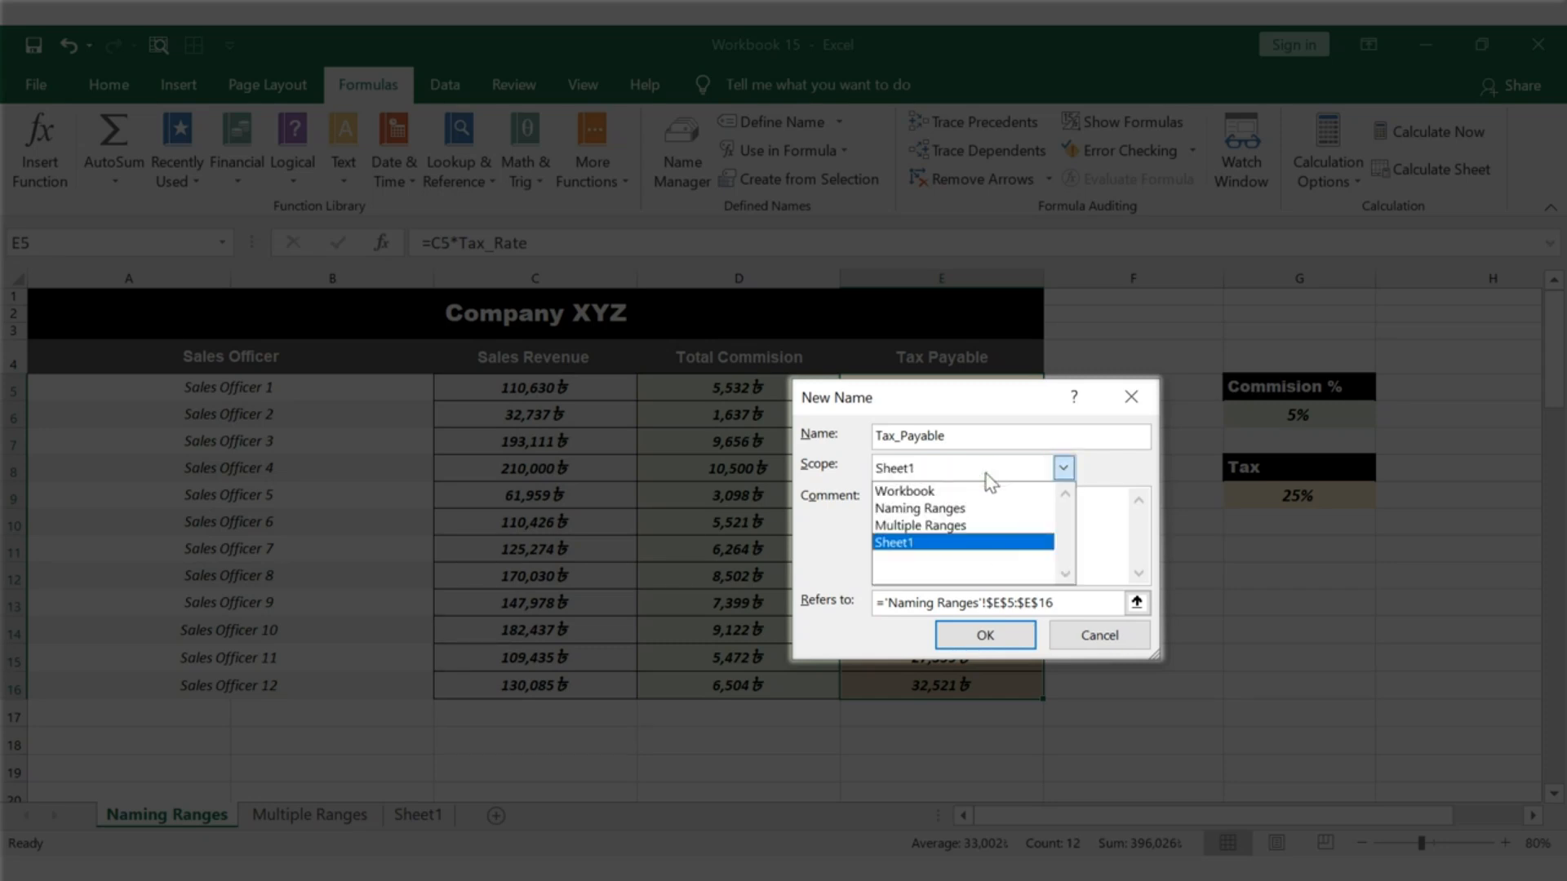
click(986, 473)
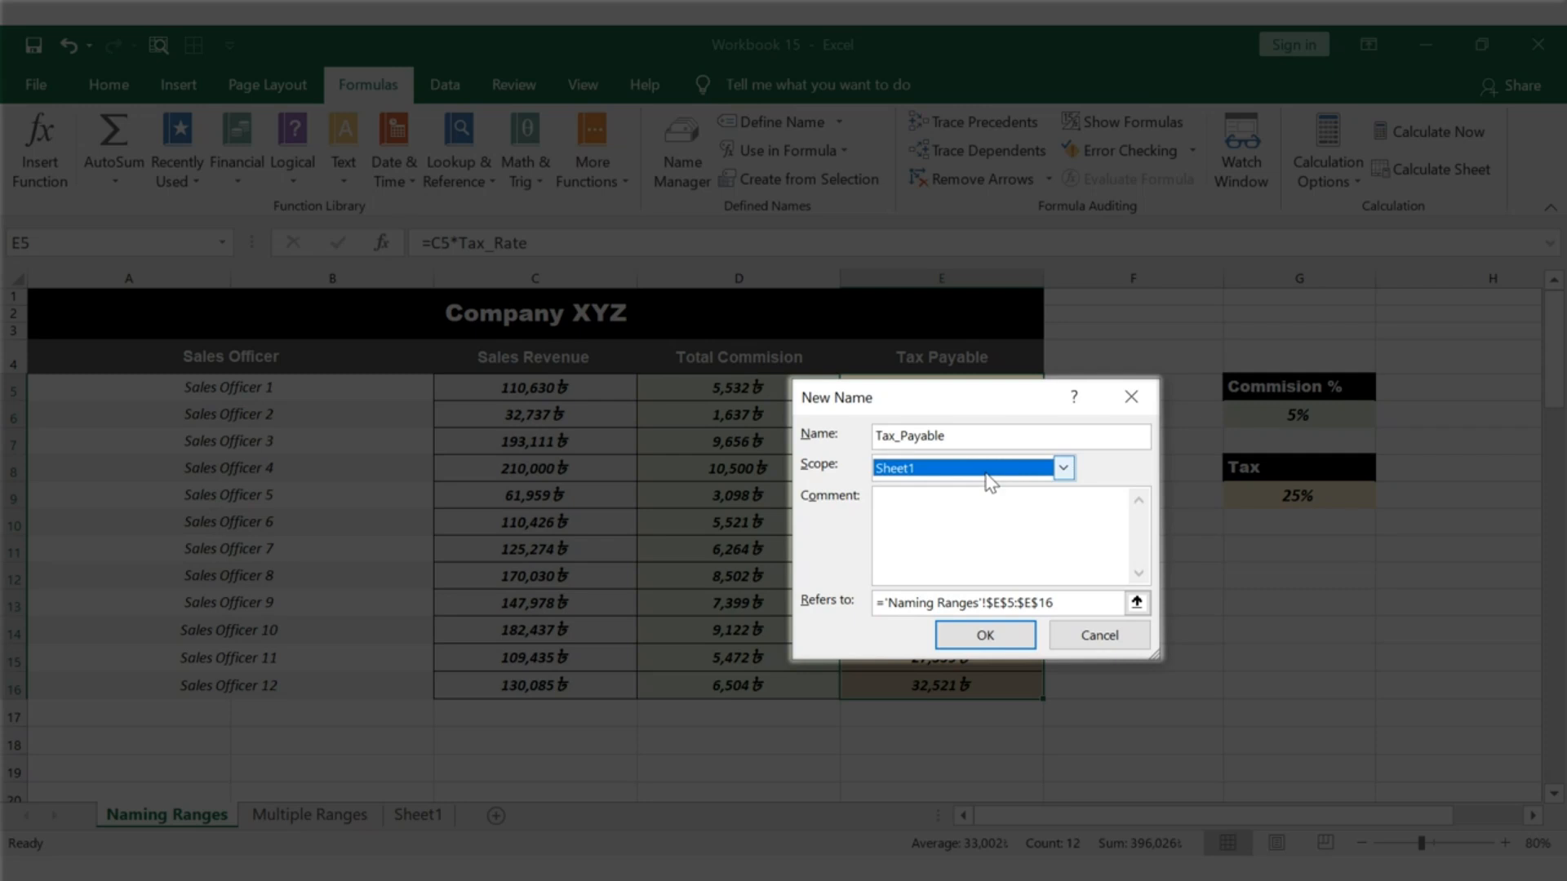
Set the scope of Tax_Payable to Workbook, create the name, and deselect the range
click(990, 480)
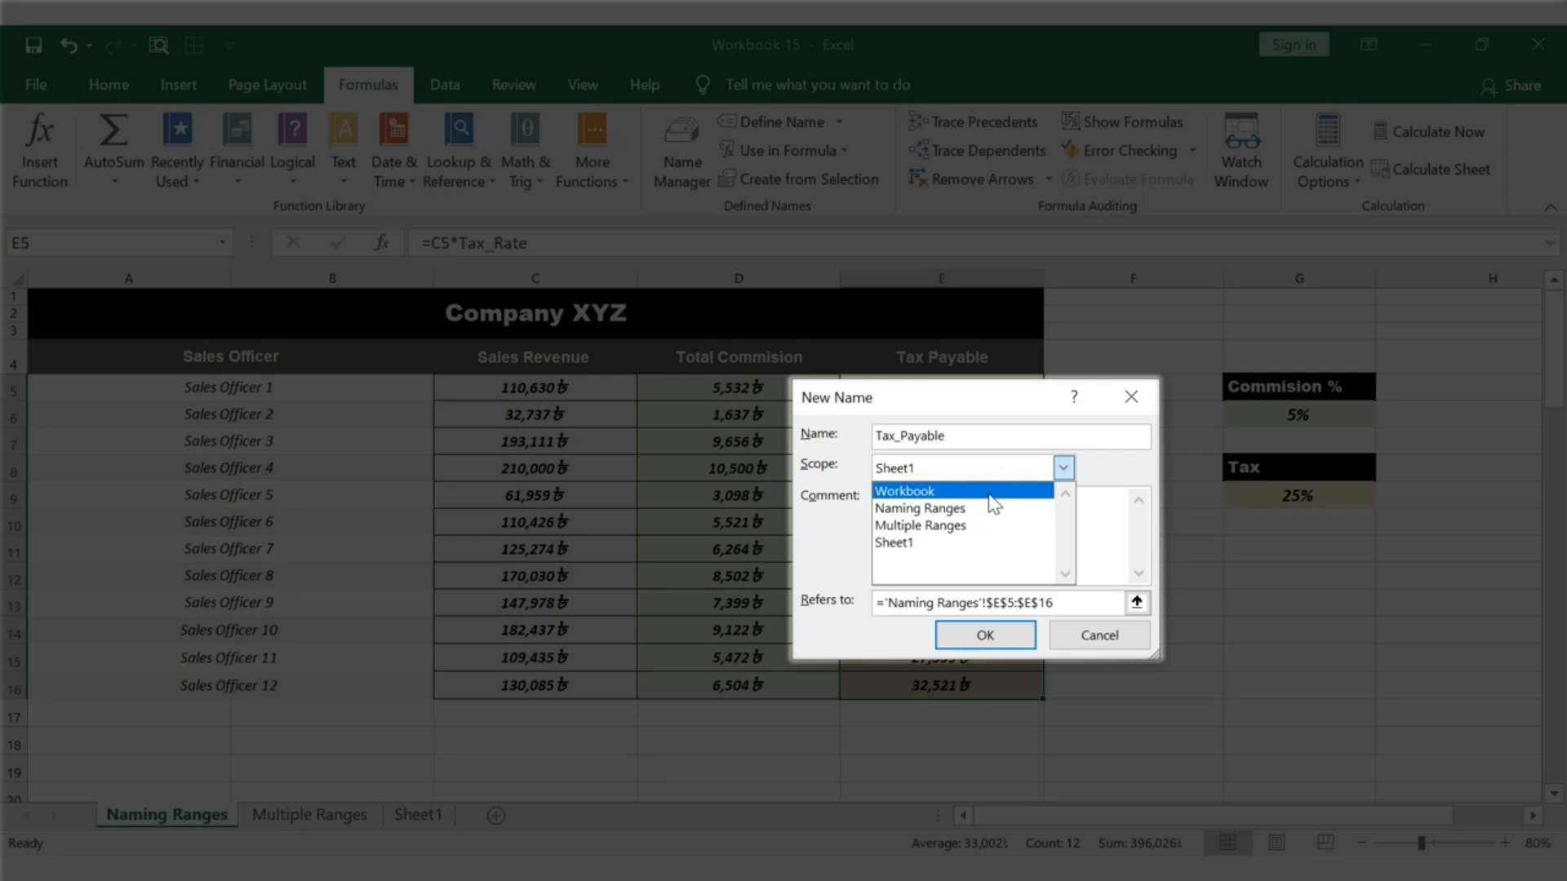
click(990, 492)
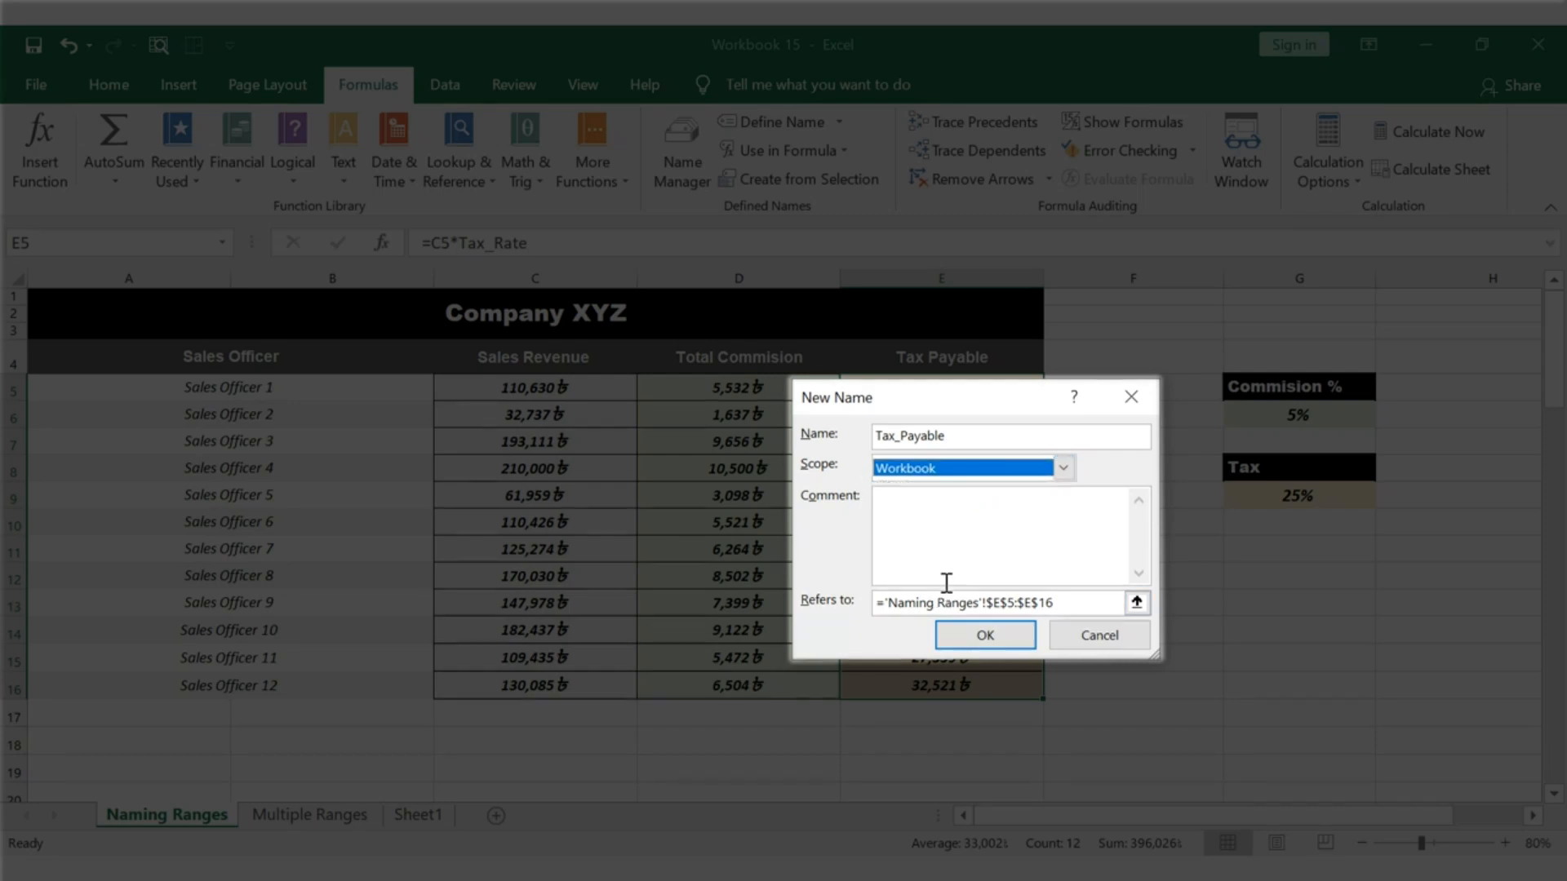
click(985, 635)
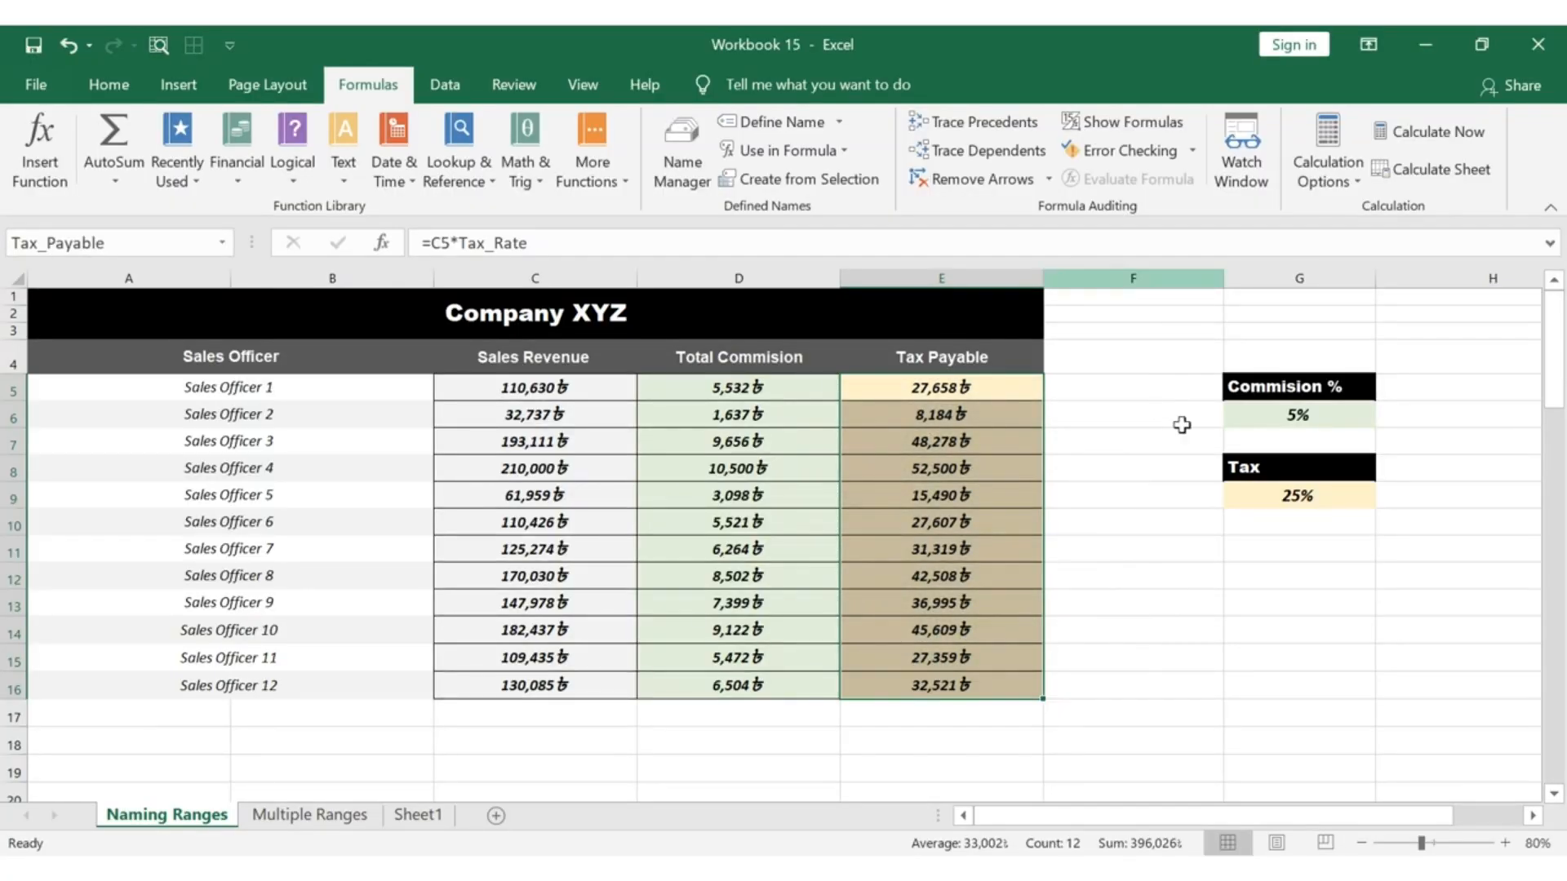
click(1015, 390)
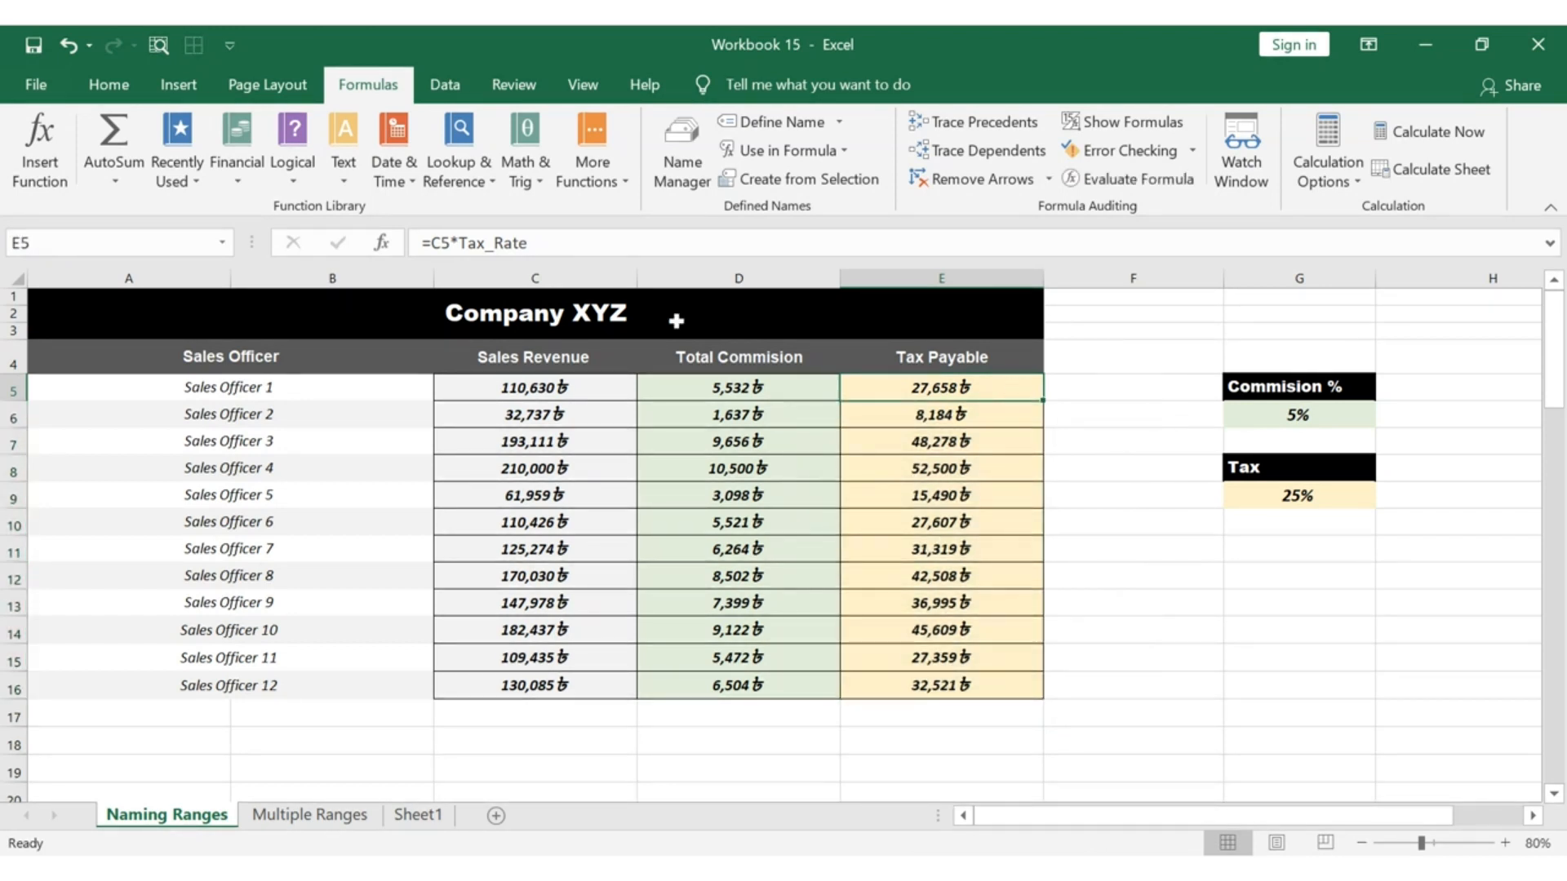
Review the workbook's defined names and open the Multiple Ranges sheet
click(221, 243)
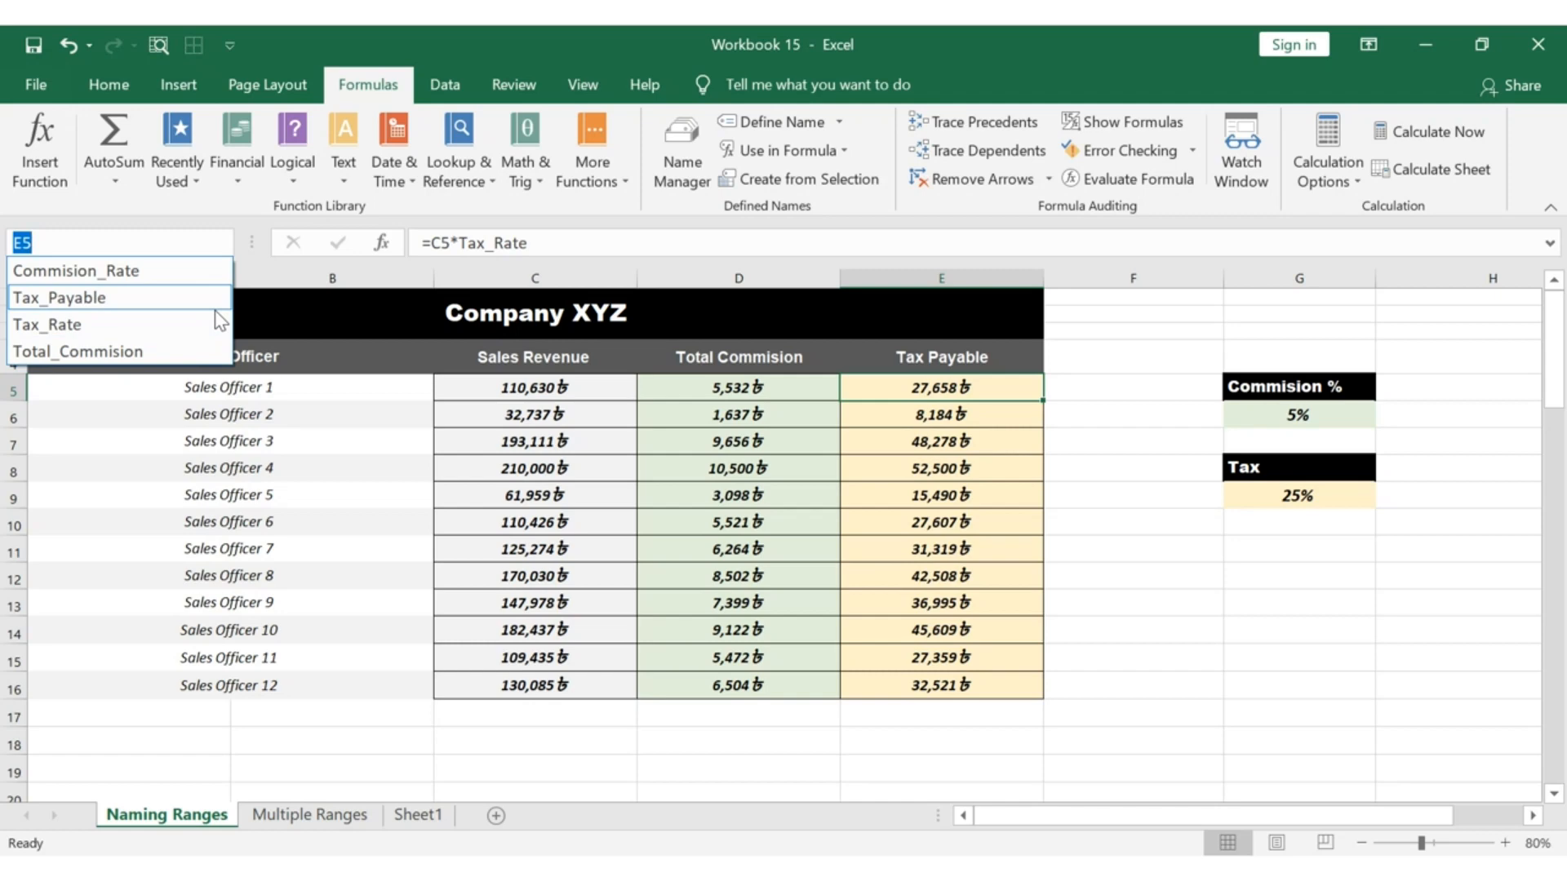
click(1018, 352)
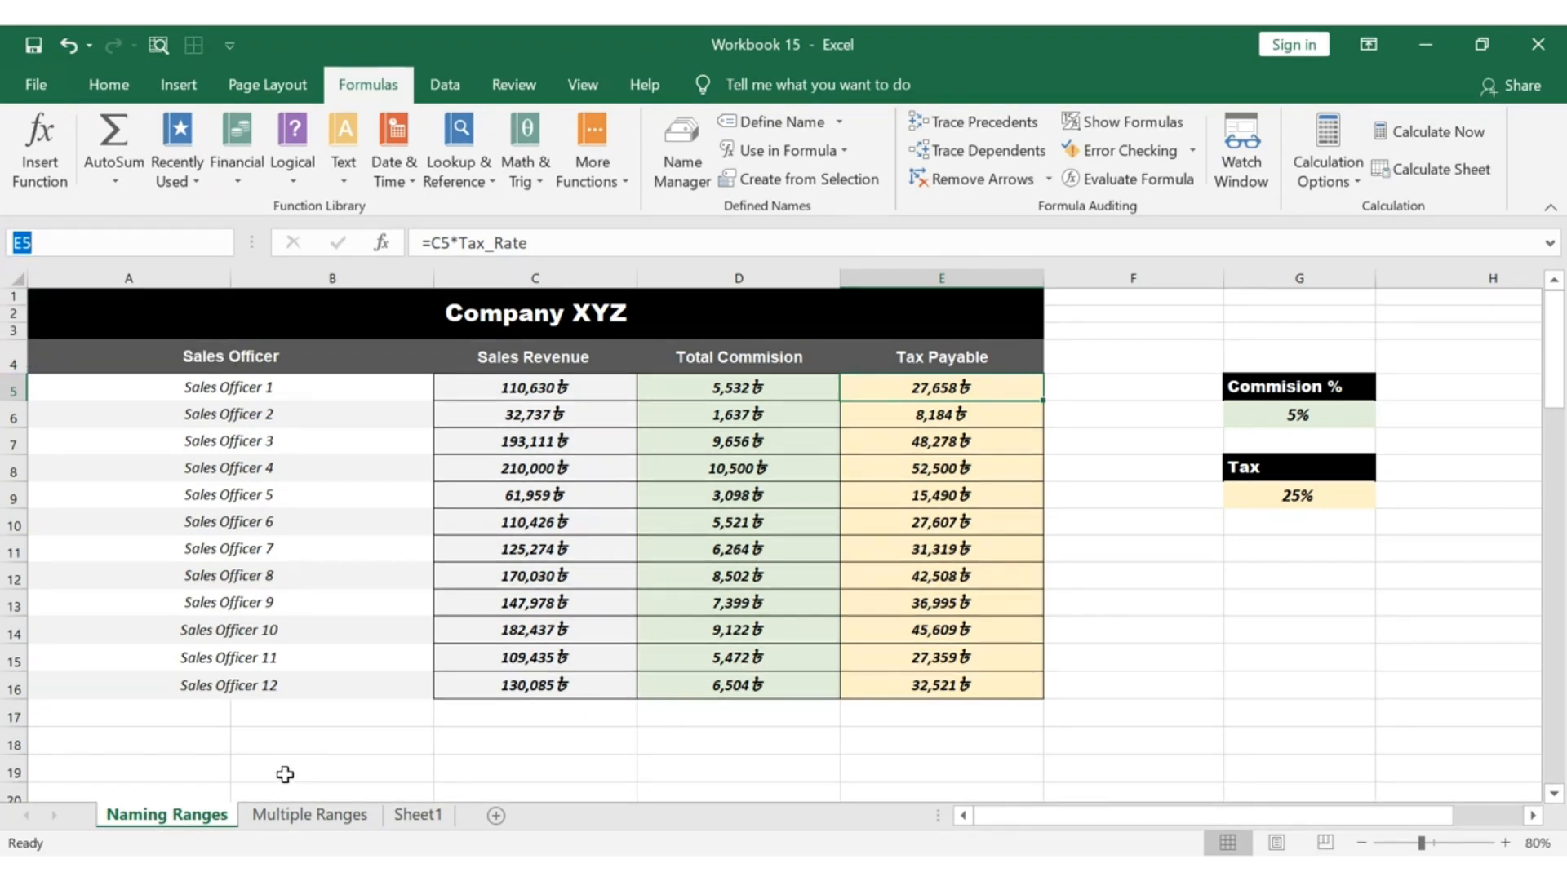
click(281, 816)
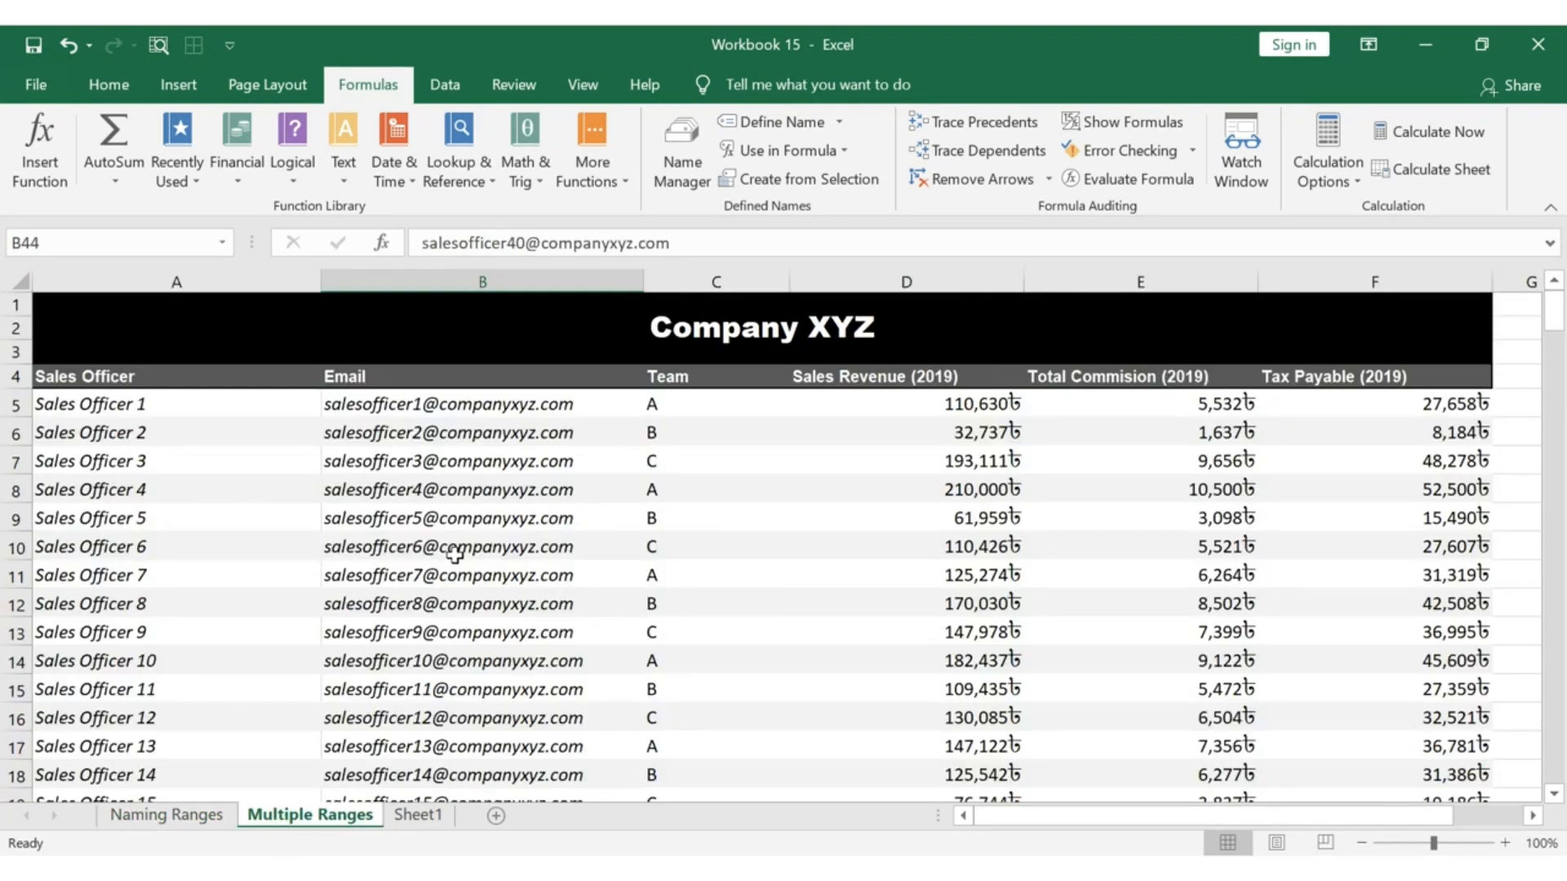
Examine the column headers in row 4, cell by cell from Sales Officer to Tax Payable (2019)
click(231, 377)
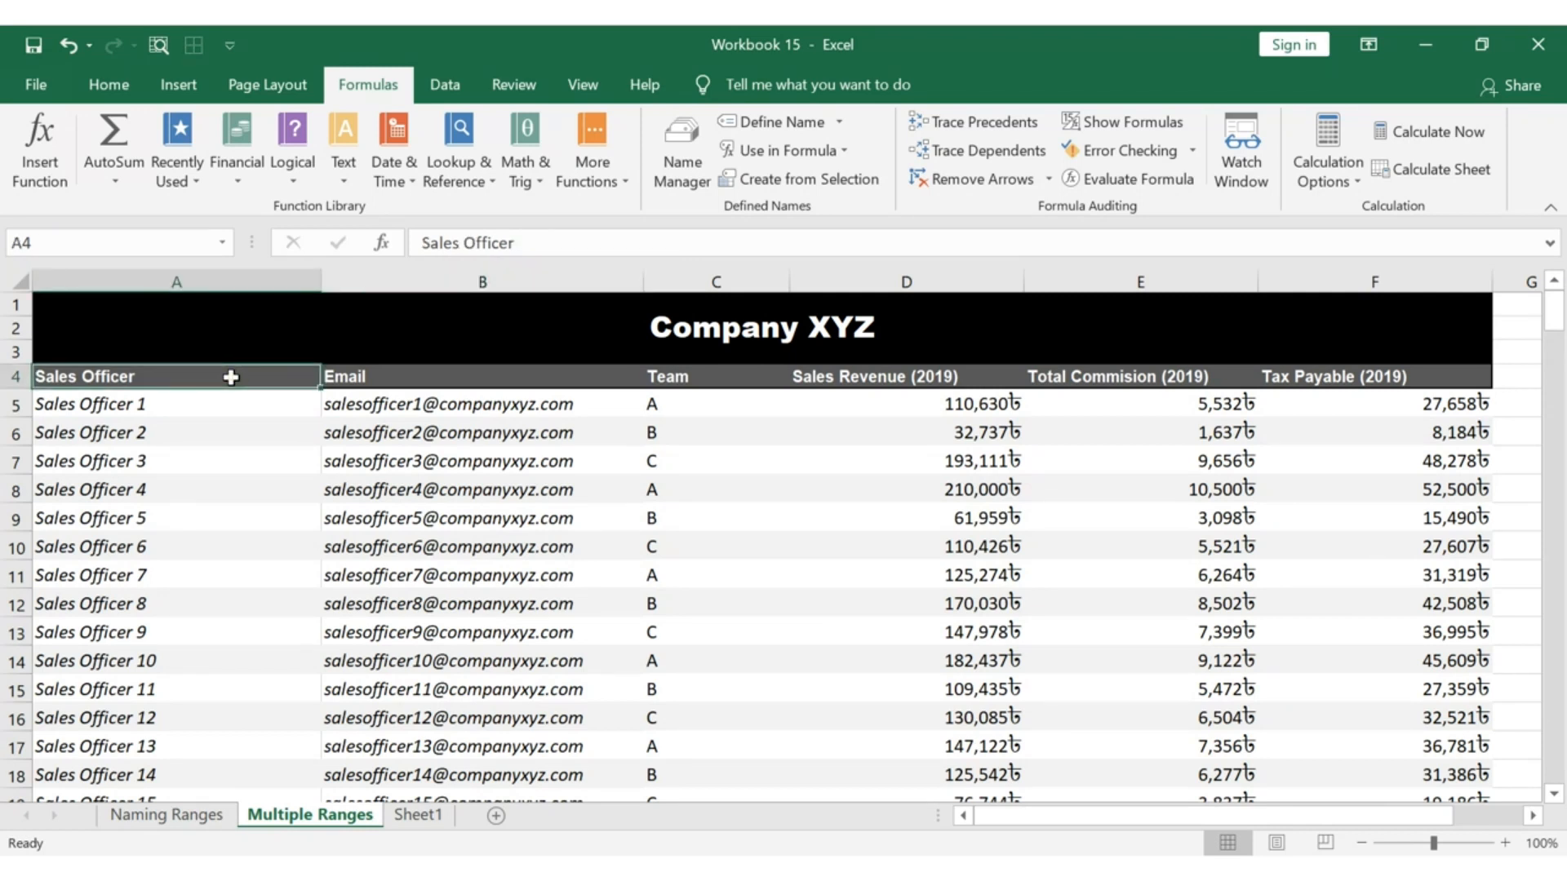
key(Right)
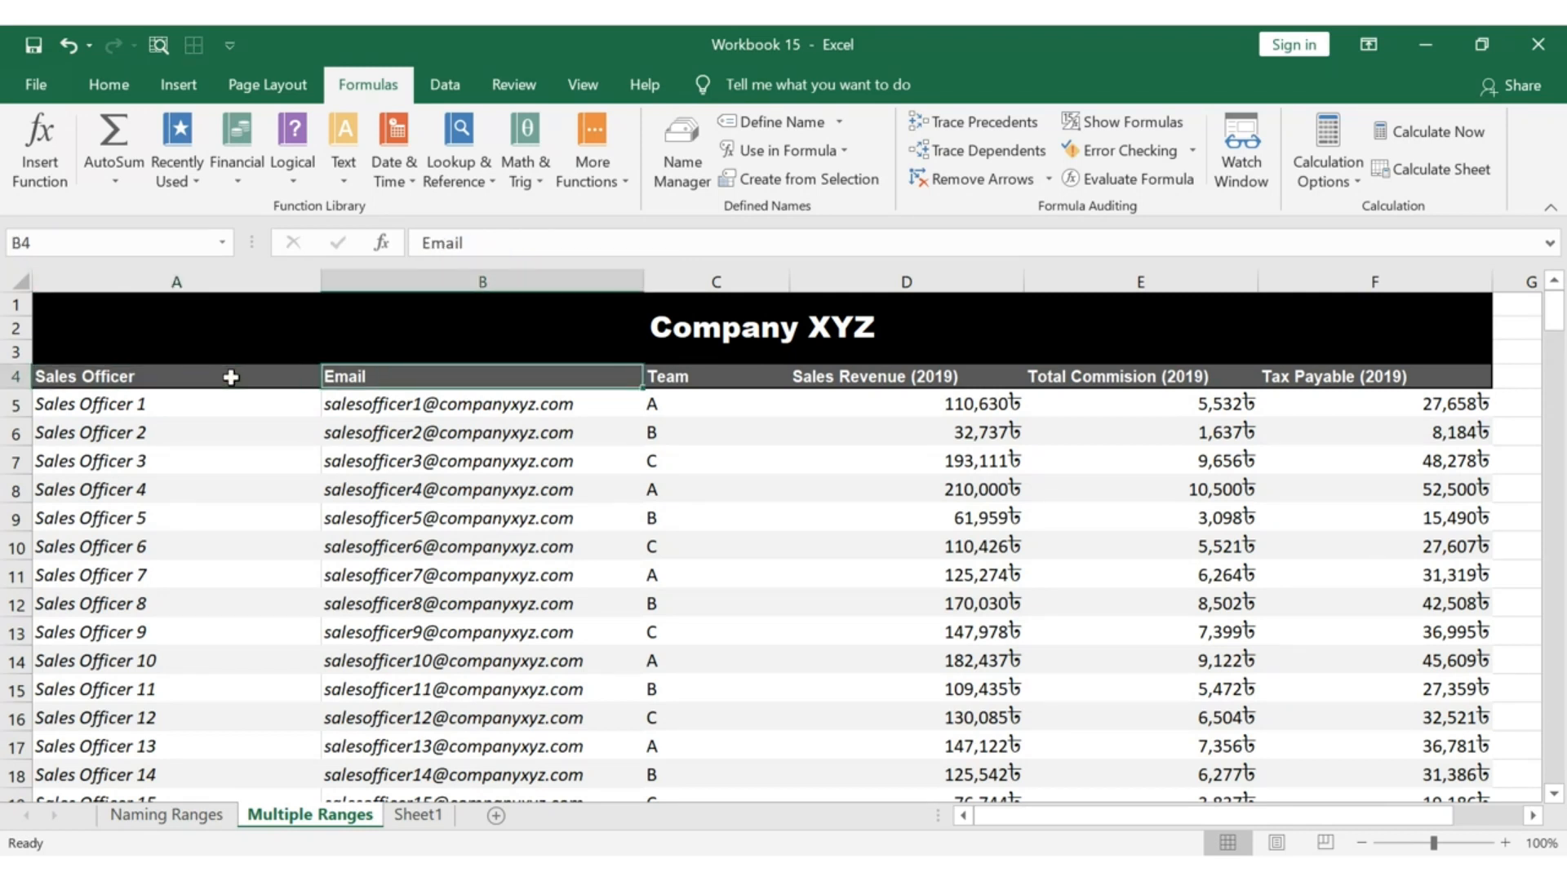
key(Right)
key(Right)
key(Right)
key(Right)
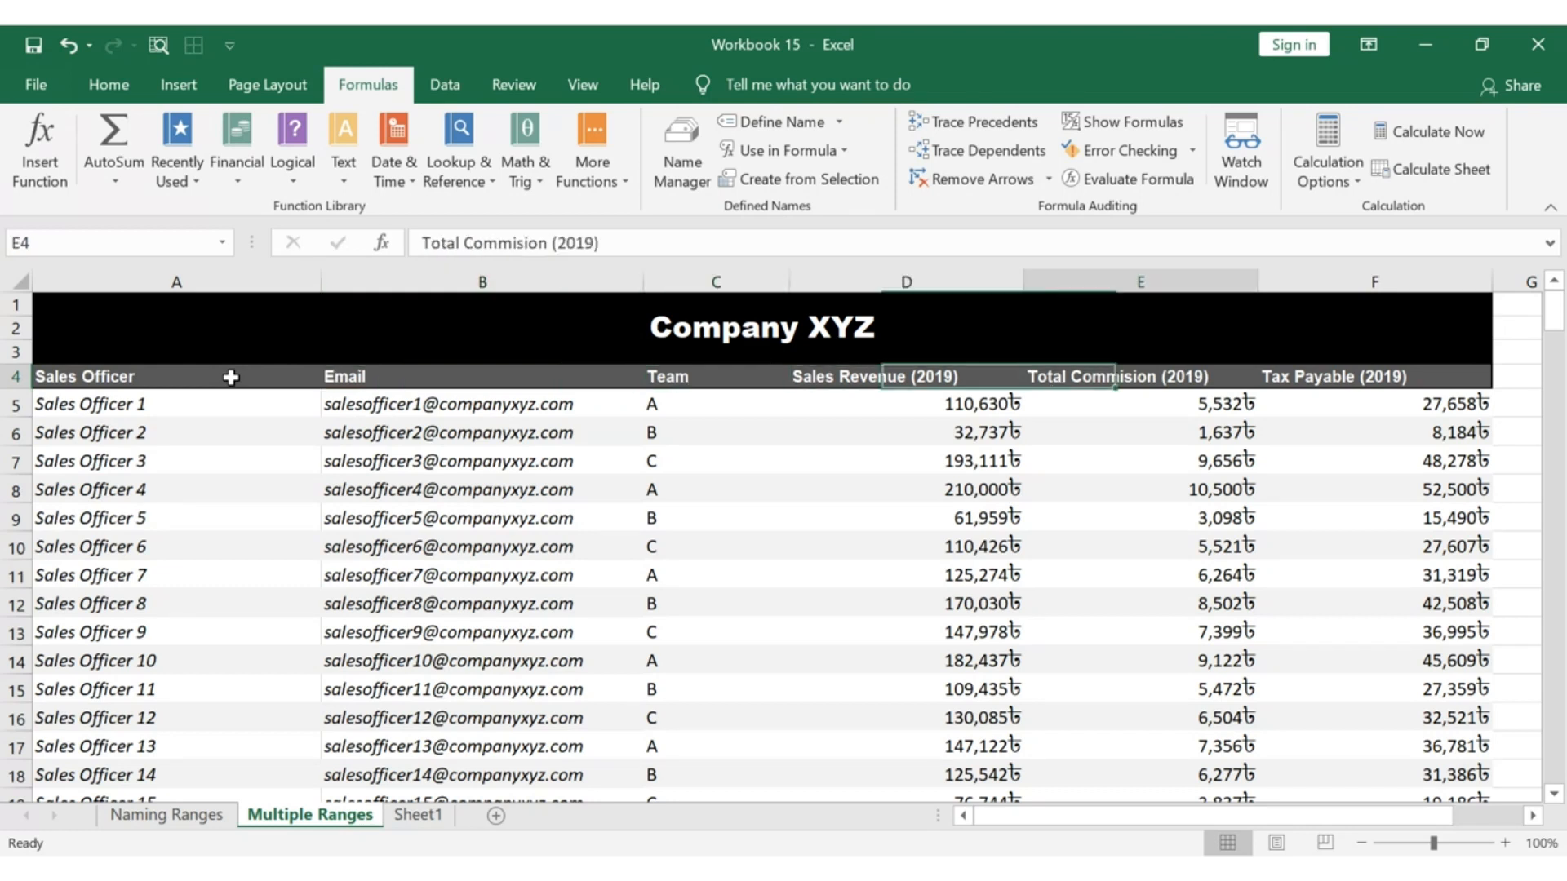
Examine the first entries beneath the Sales Officer, Email and Team headers
click(231, 377)
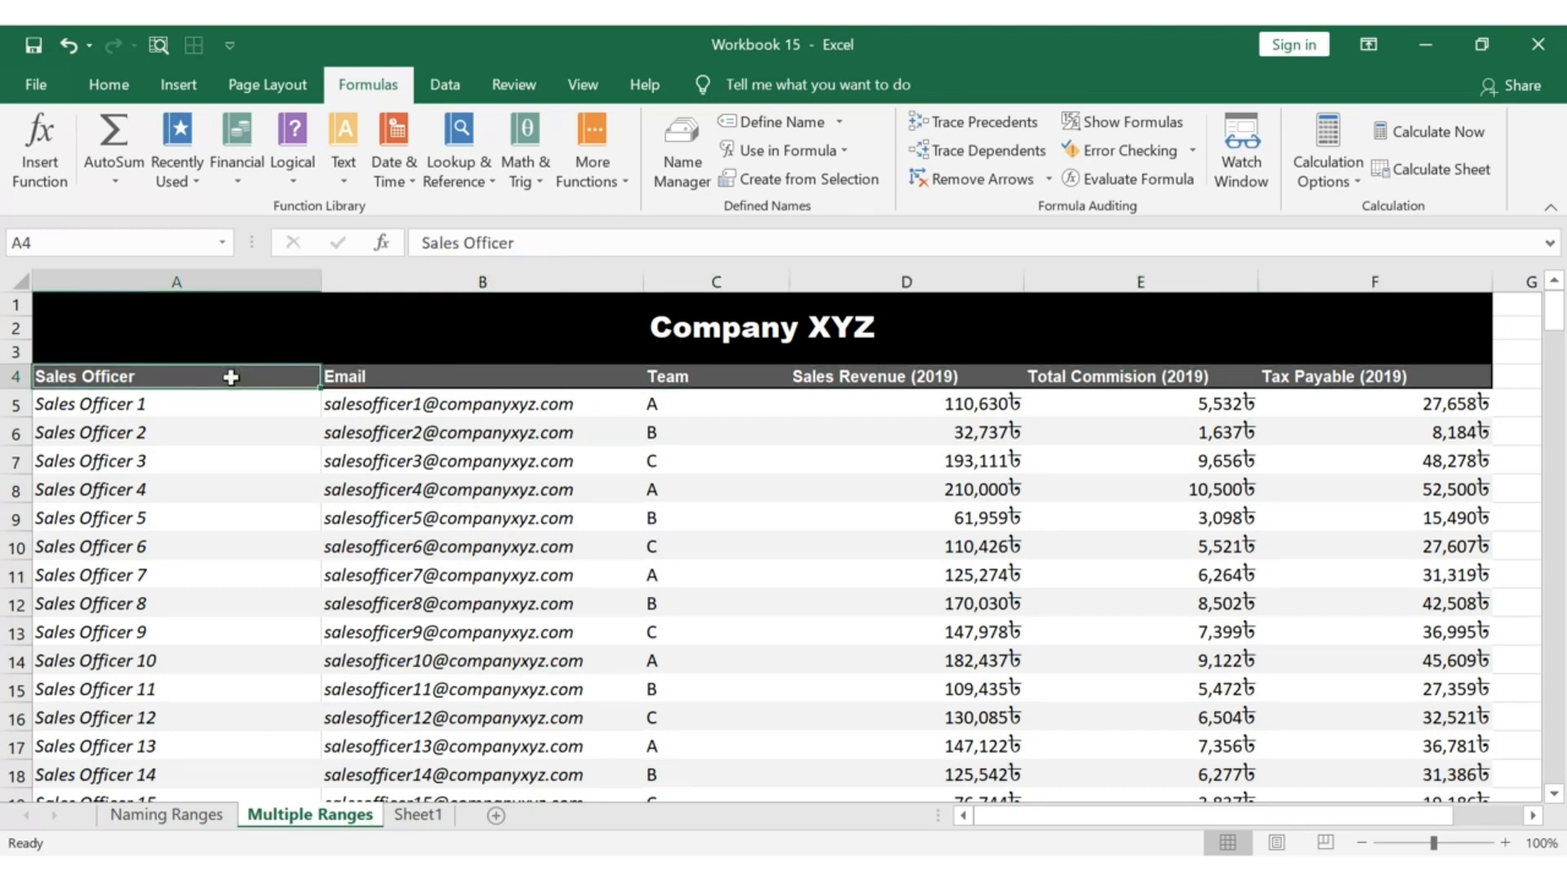
key(Down)
key(Down)
key(Down)
key(Down)
key(Down)
key(Up)
key(Up)
key(Up)
key(Up)
key(Up)
key(Right)
key(Down)
key(Down)
key(Down)
key(Up)
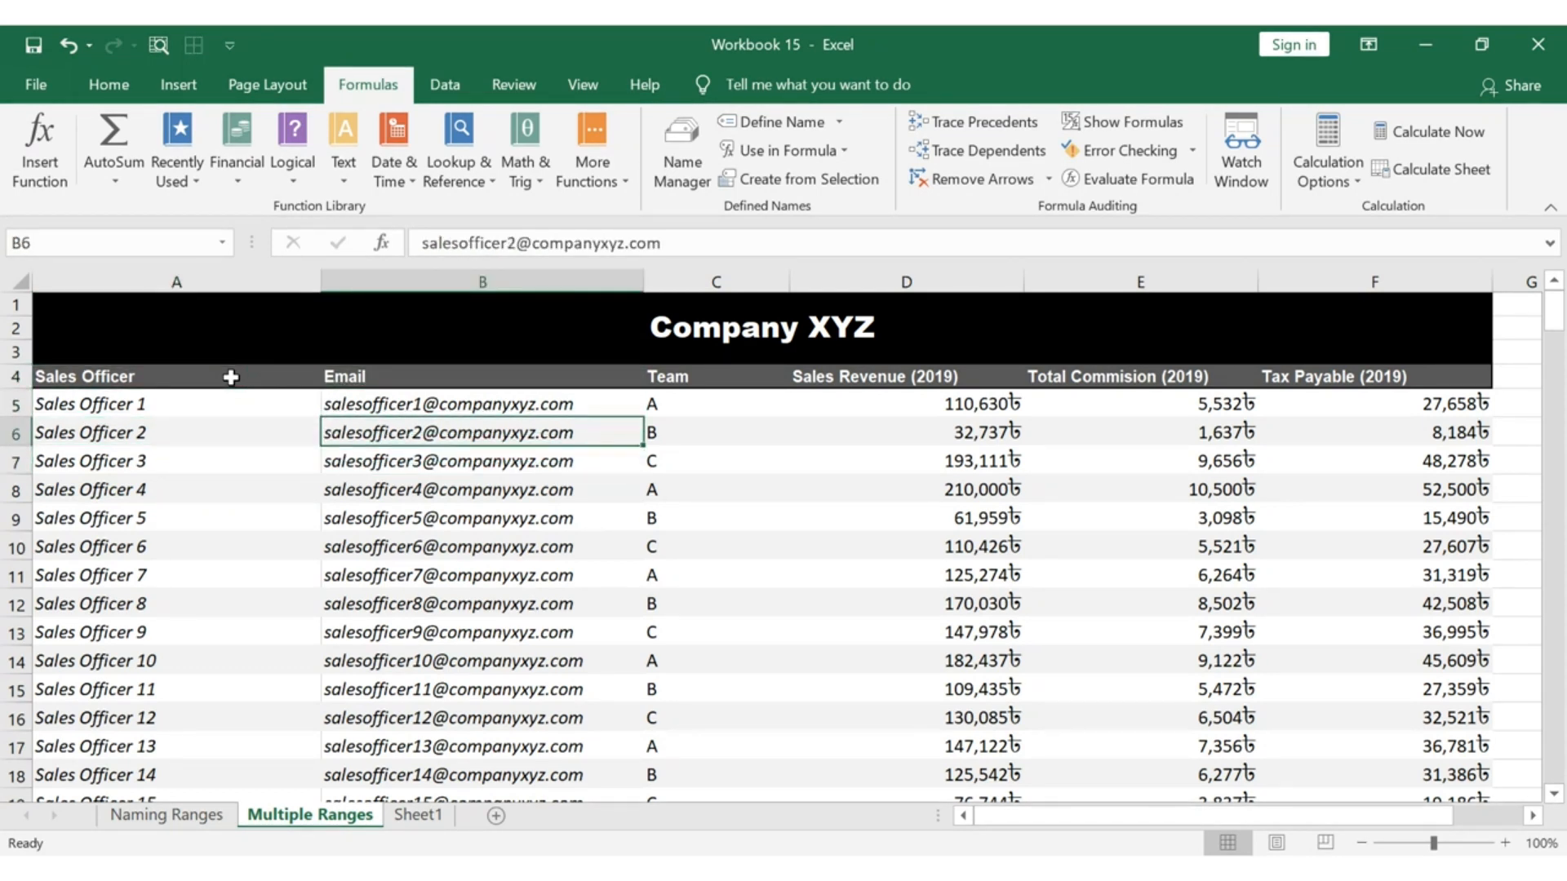
key(Up)
key(Up)
key(Right)
key(Down)
key(Down)
key(Down)
key(Up)
key(Up)
key(Up)
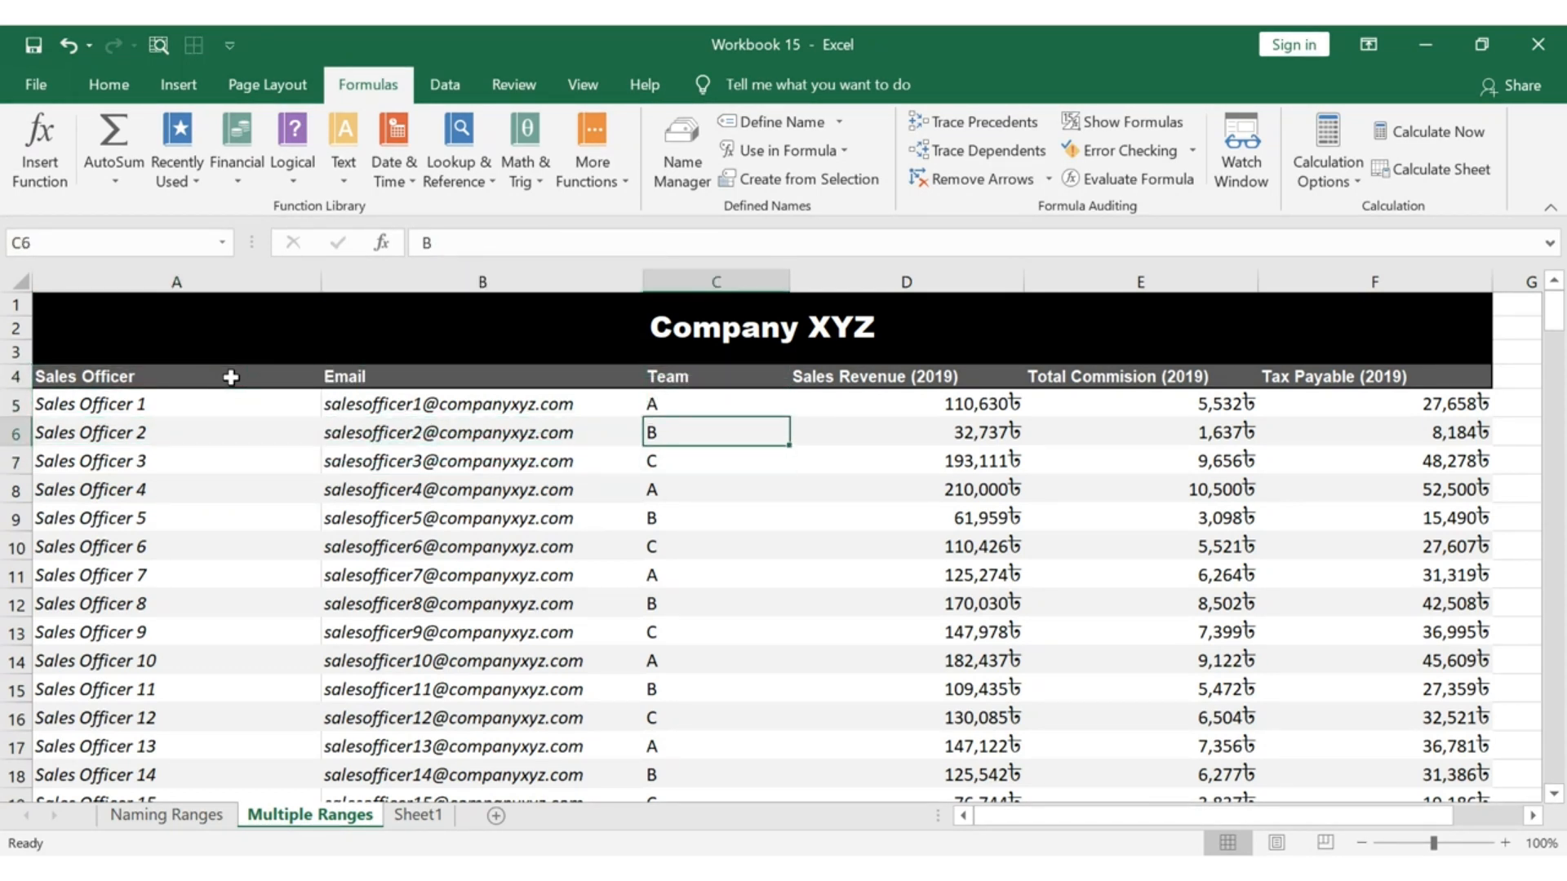
click(375, 335)
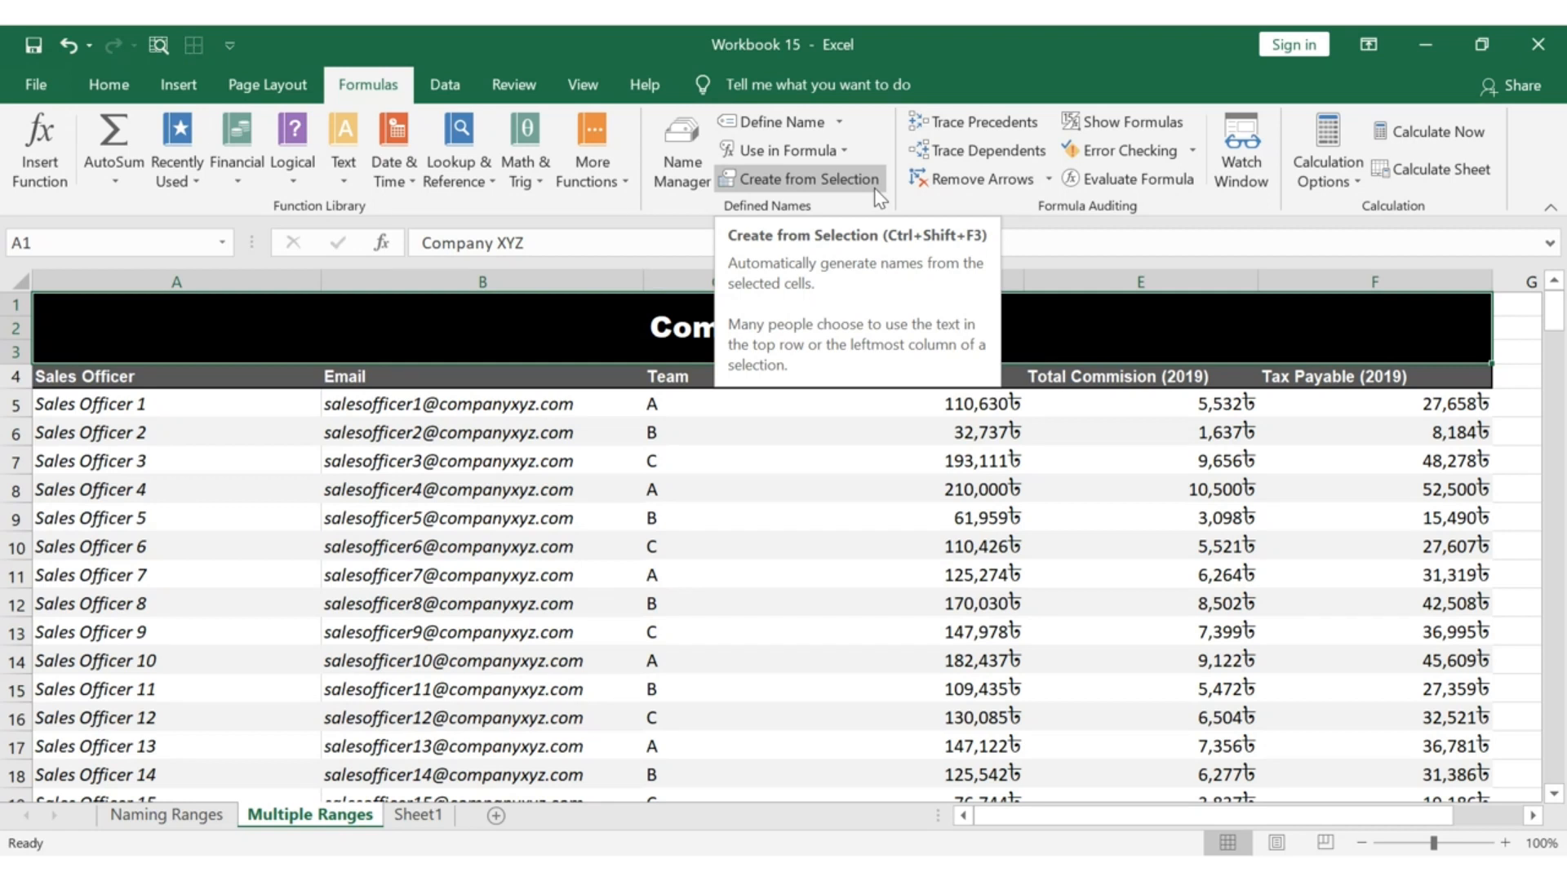
Create names for all columns of the table A4:F204 from the selection, using only the top row as name source
click(272, 377)
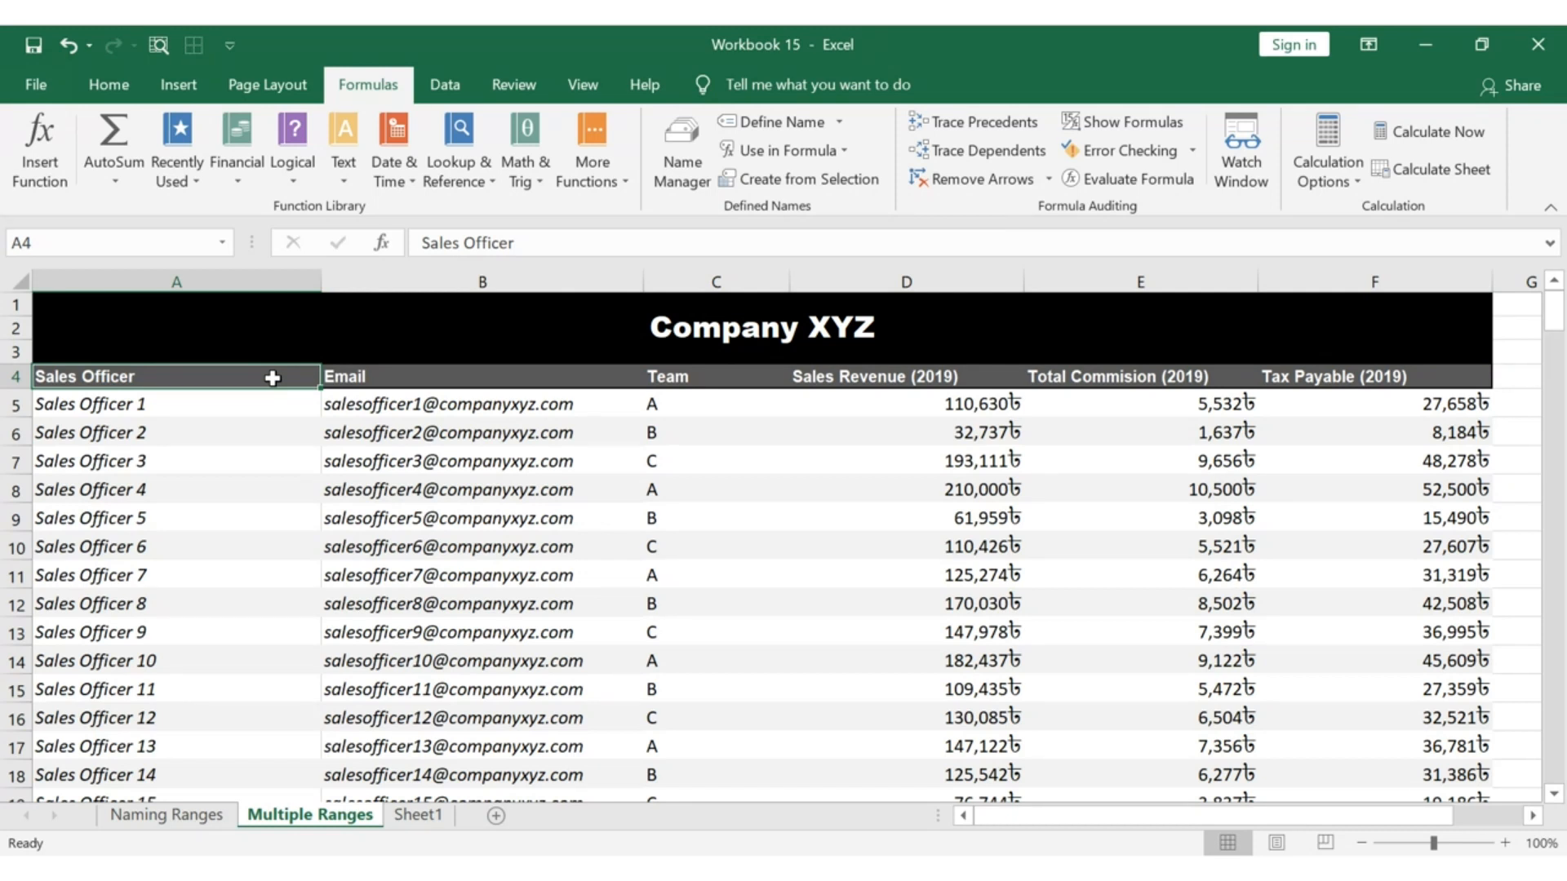
key(ctrl+shift+Right)
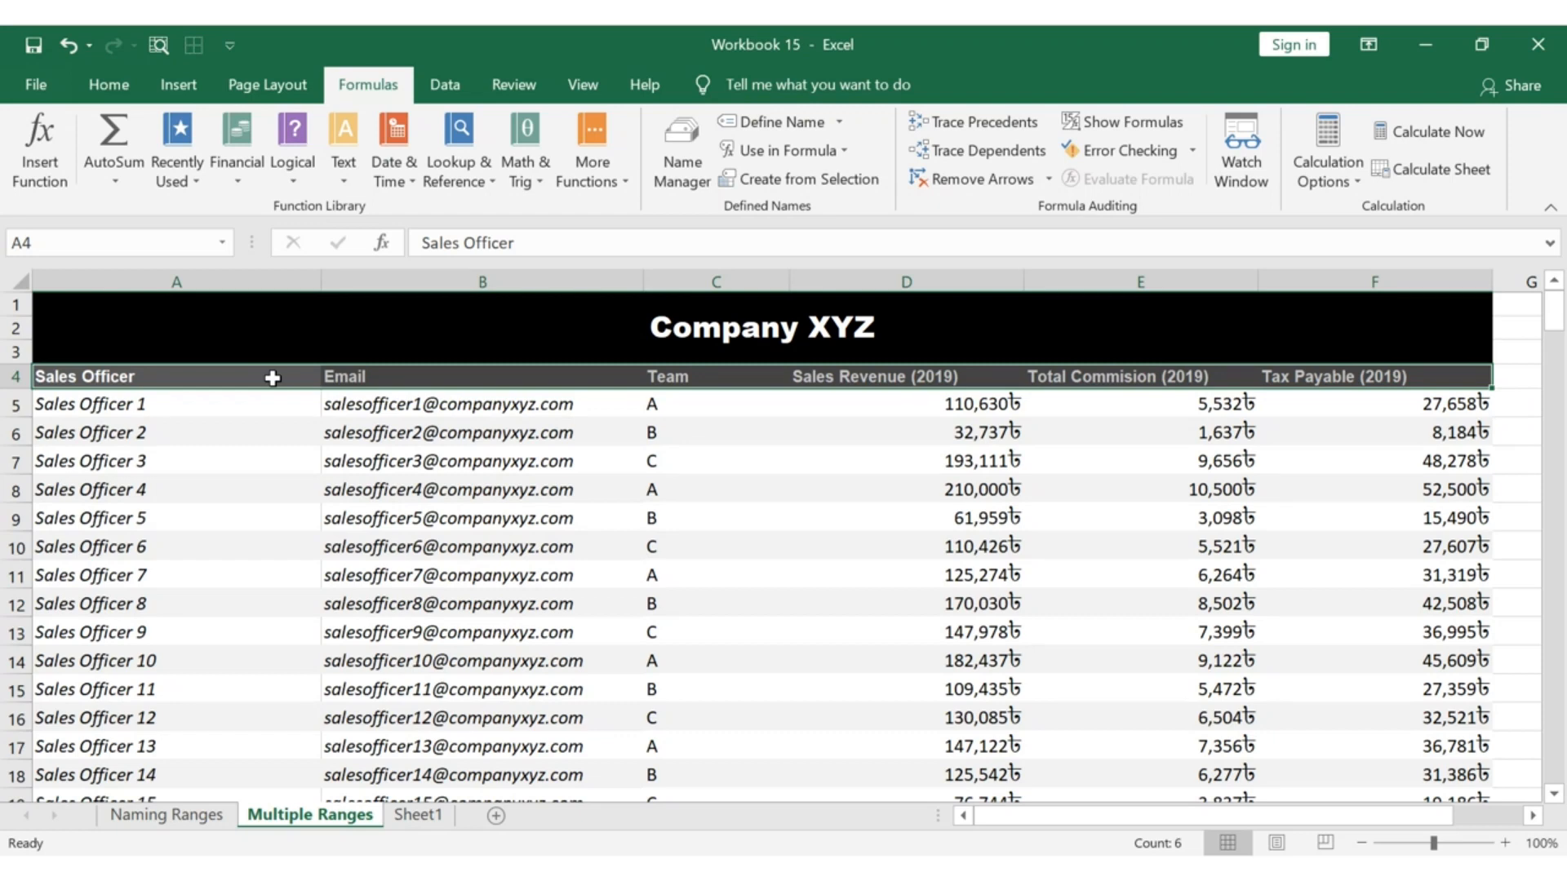
key(ctrl+shift+Down)
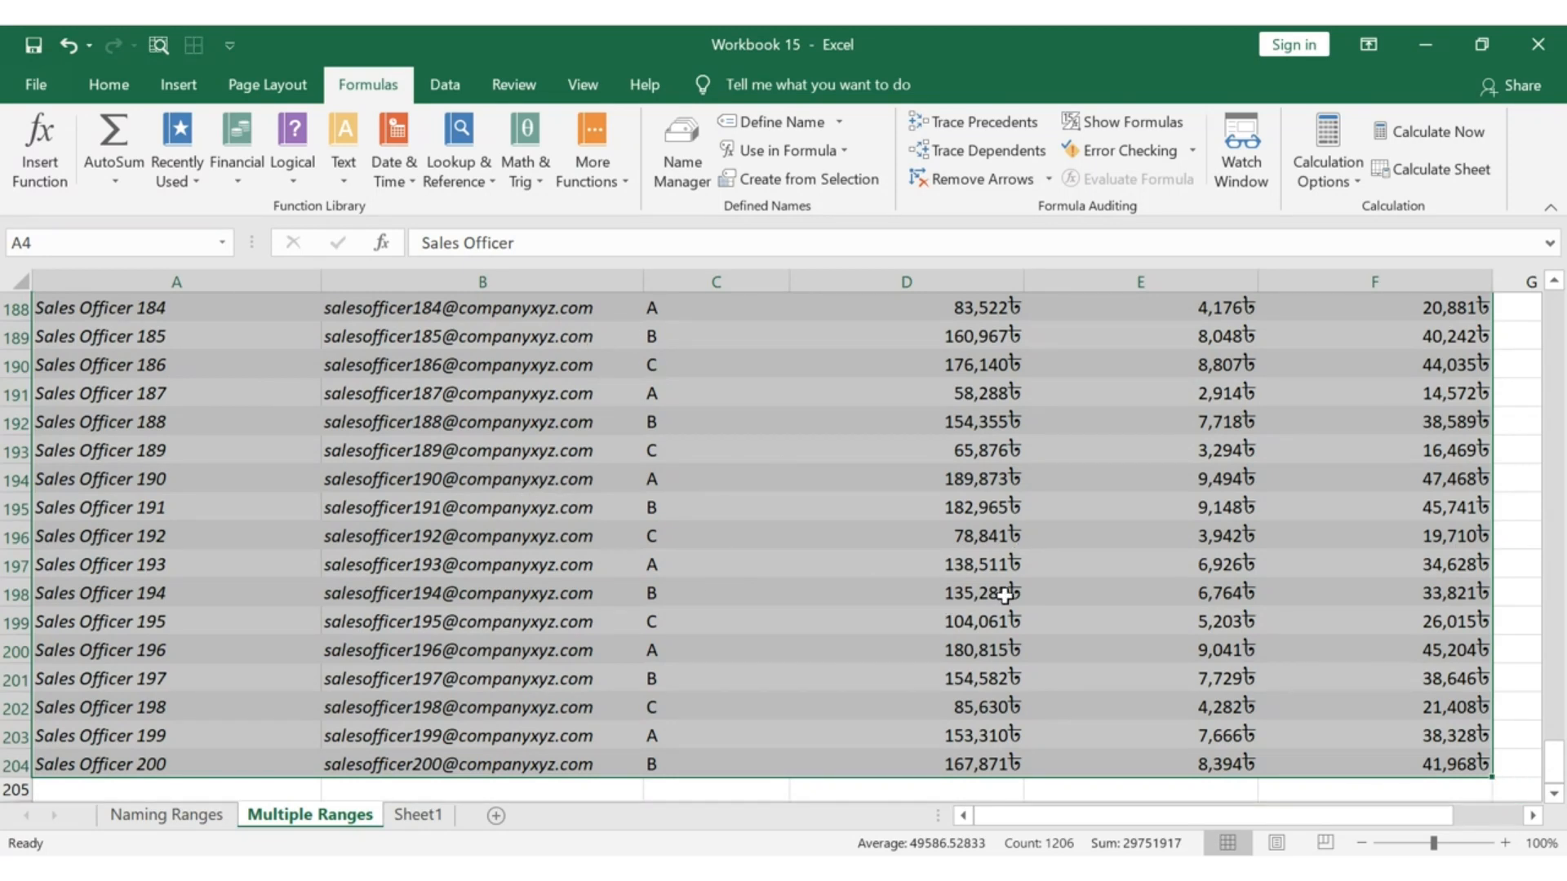
click(849, 182)
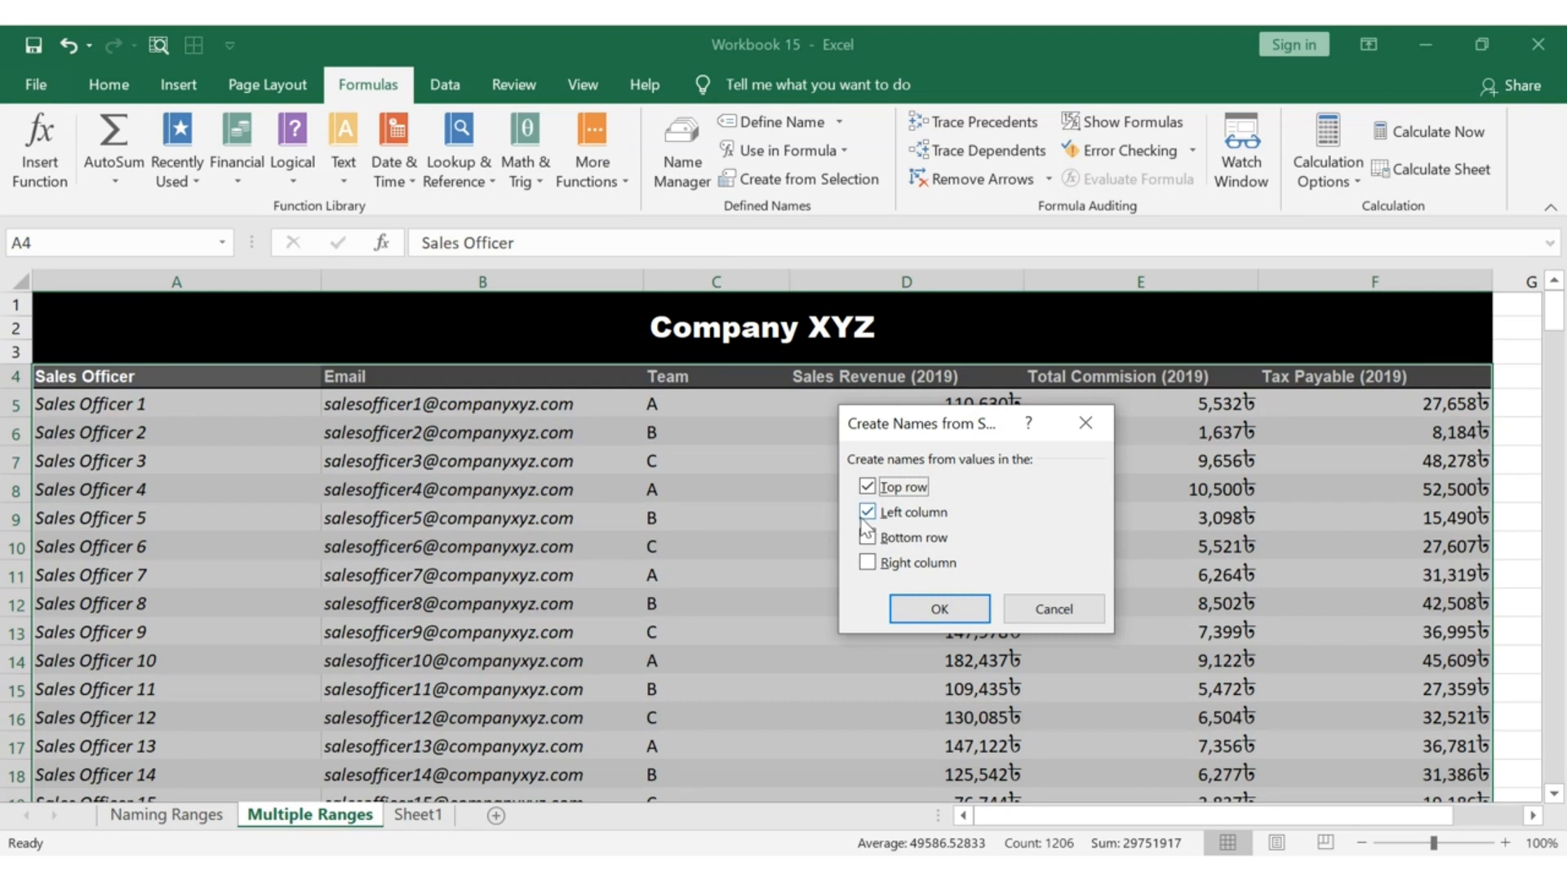
click(914, 512)
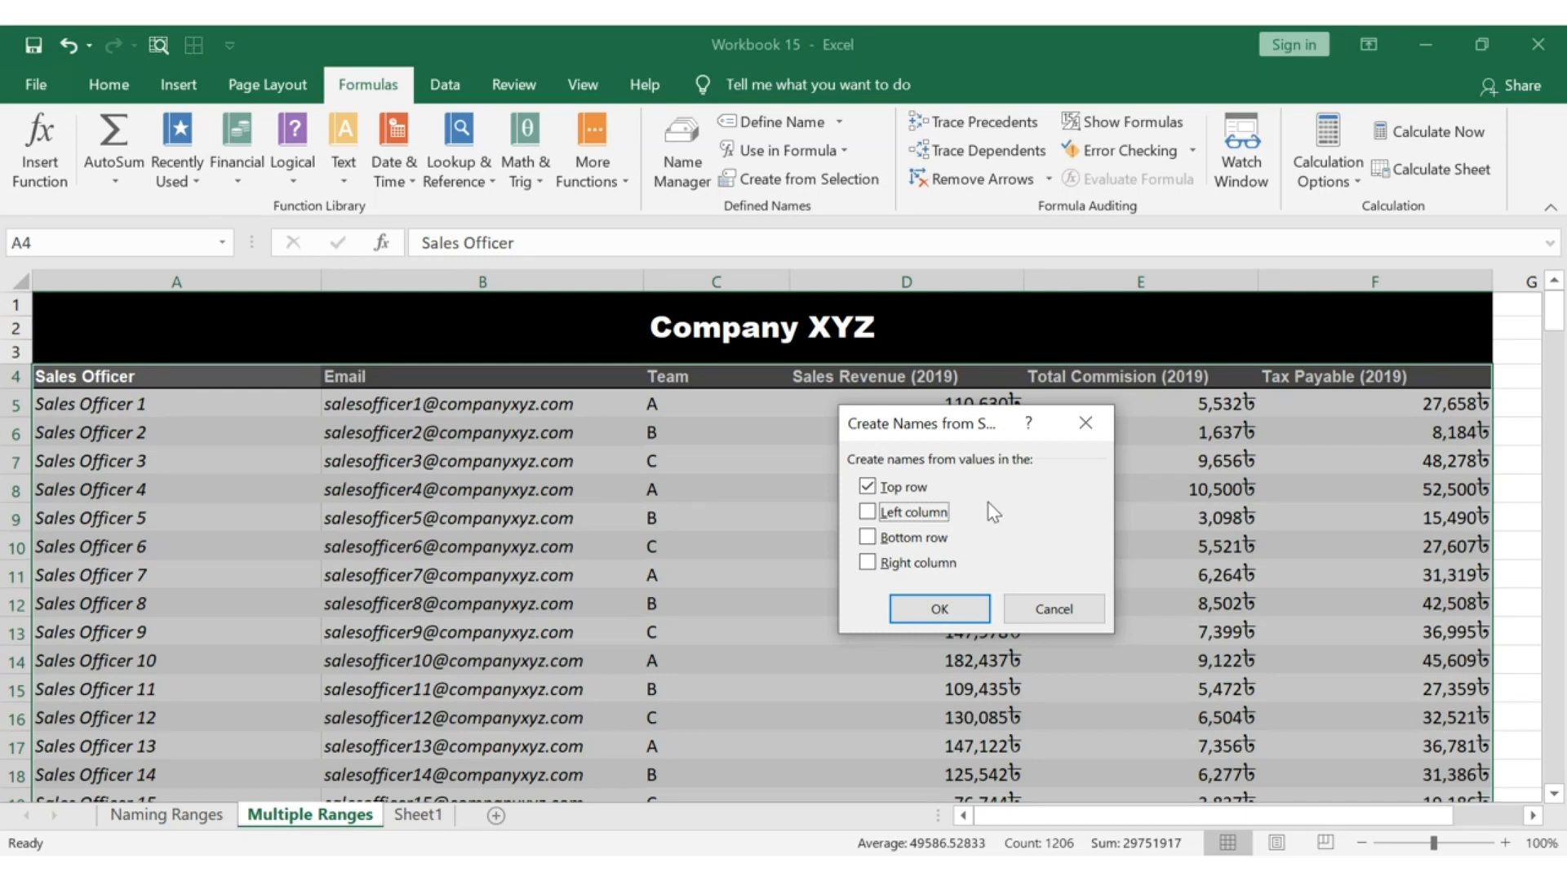
click(939, 611)
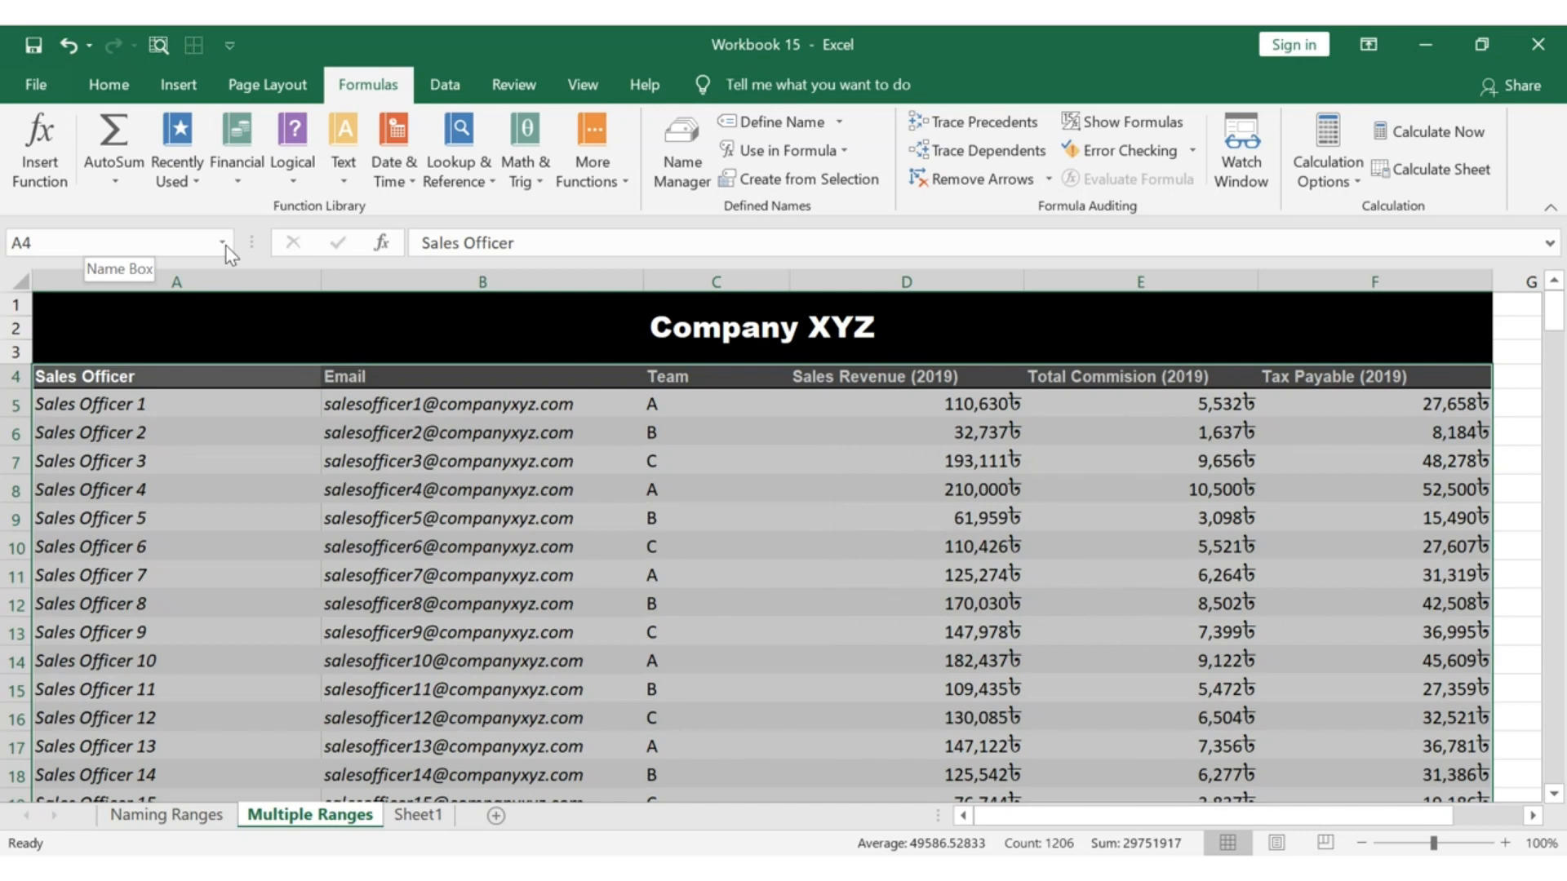
Deselect the table and go through its headers from Sales Officer across to Tax Payable (2019)
key(Right)
key(Right)
key(Right)
key(Right)
key(Right)
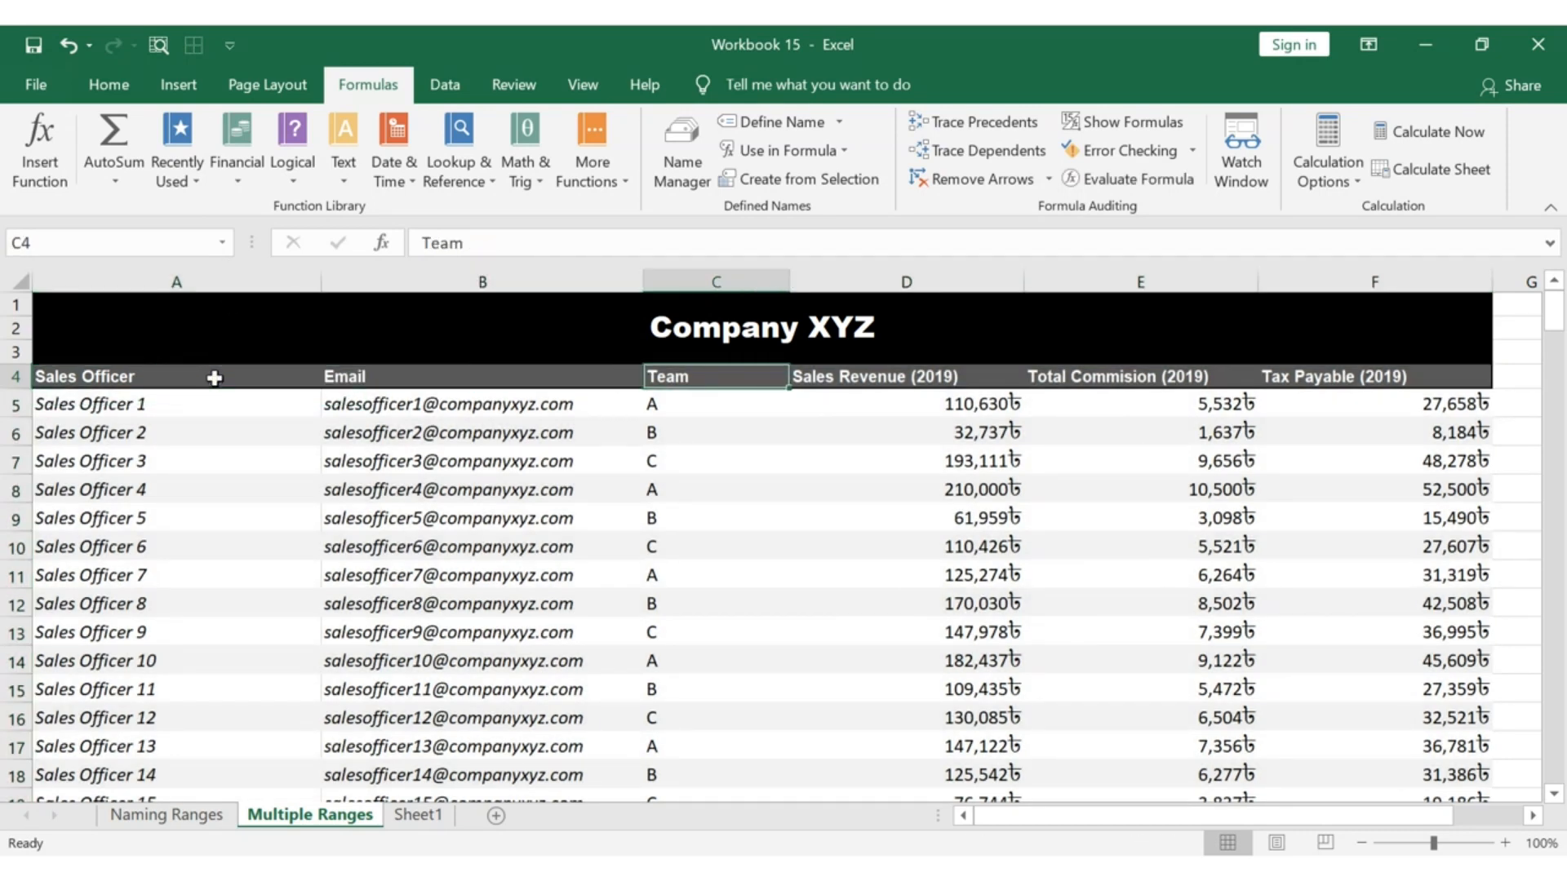
Jump to the Sales_Officer named range to inspect the cells it covers, and return to the start of the sheet
click(228, 242)
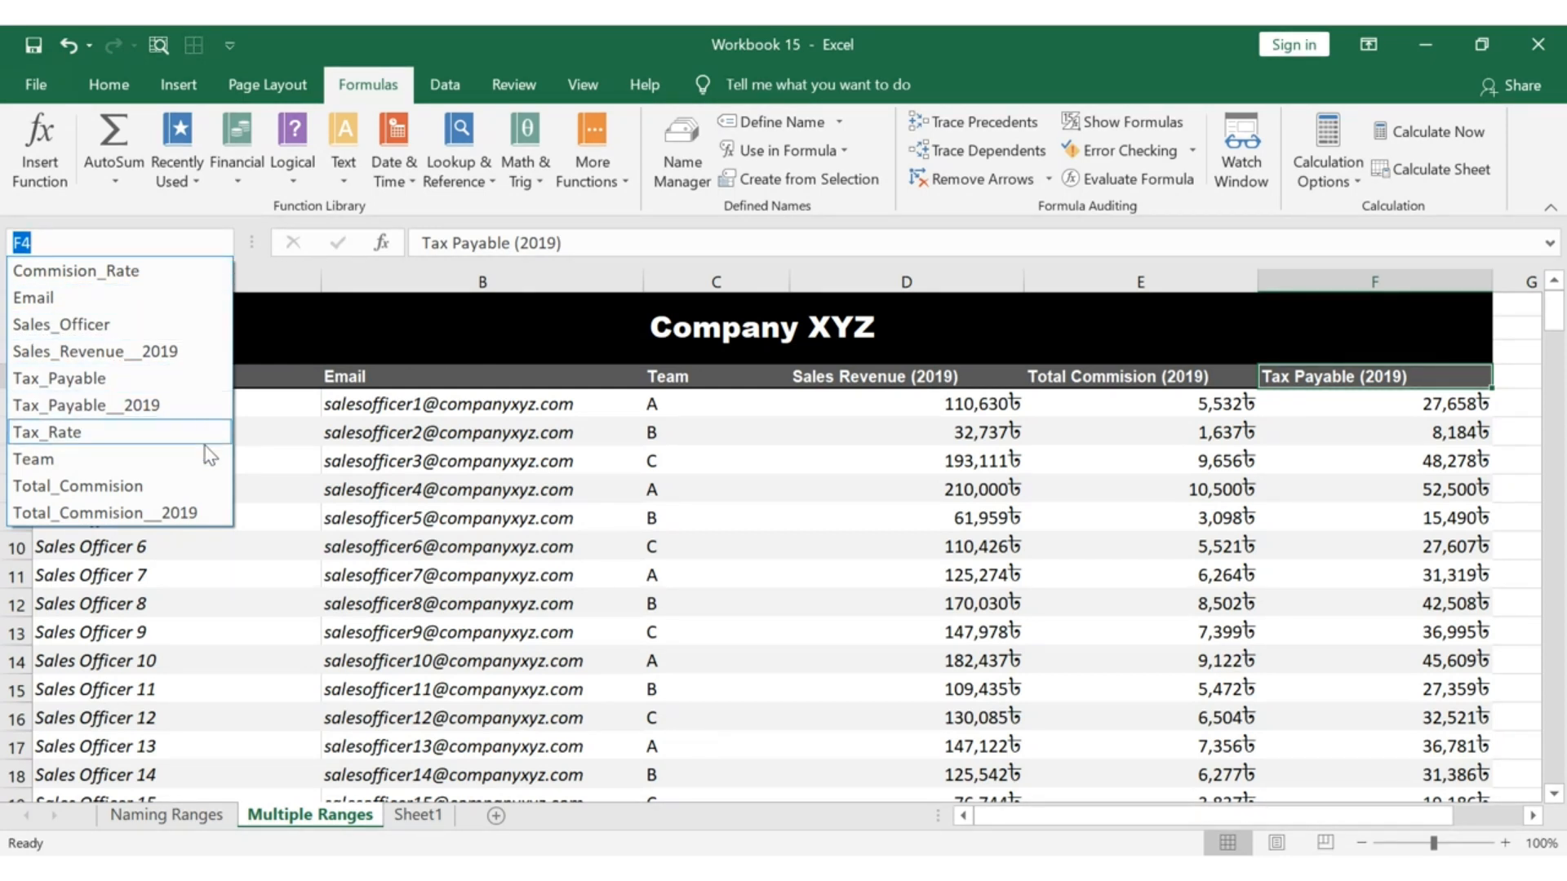
click(143, 324)
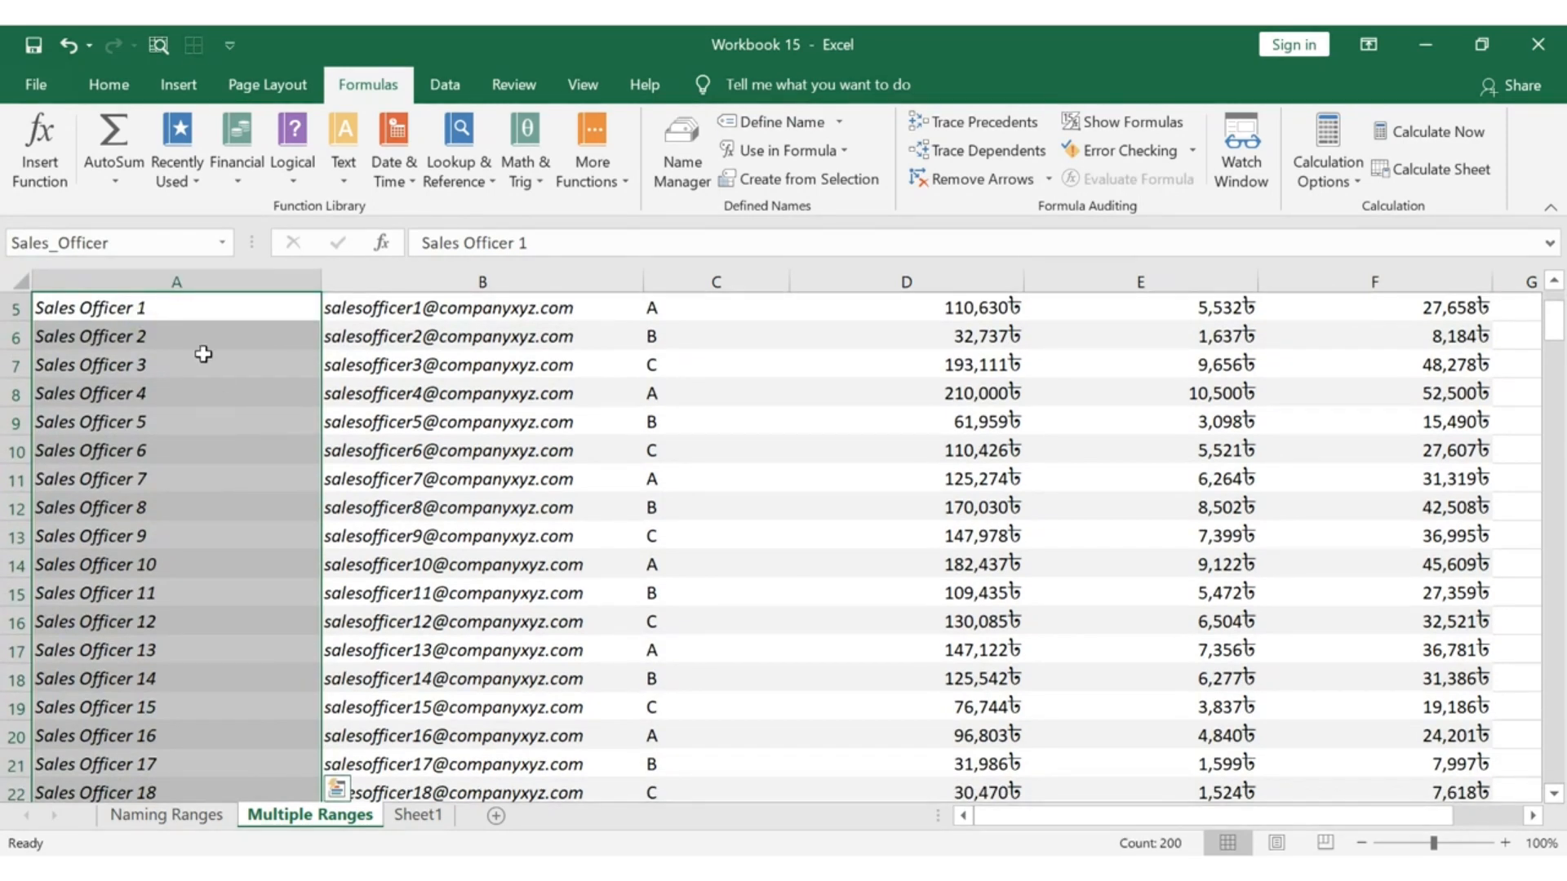
scroll(208, 367, up, 2)
scroll(213, 387, down, 7)
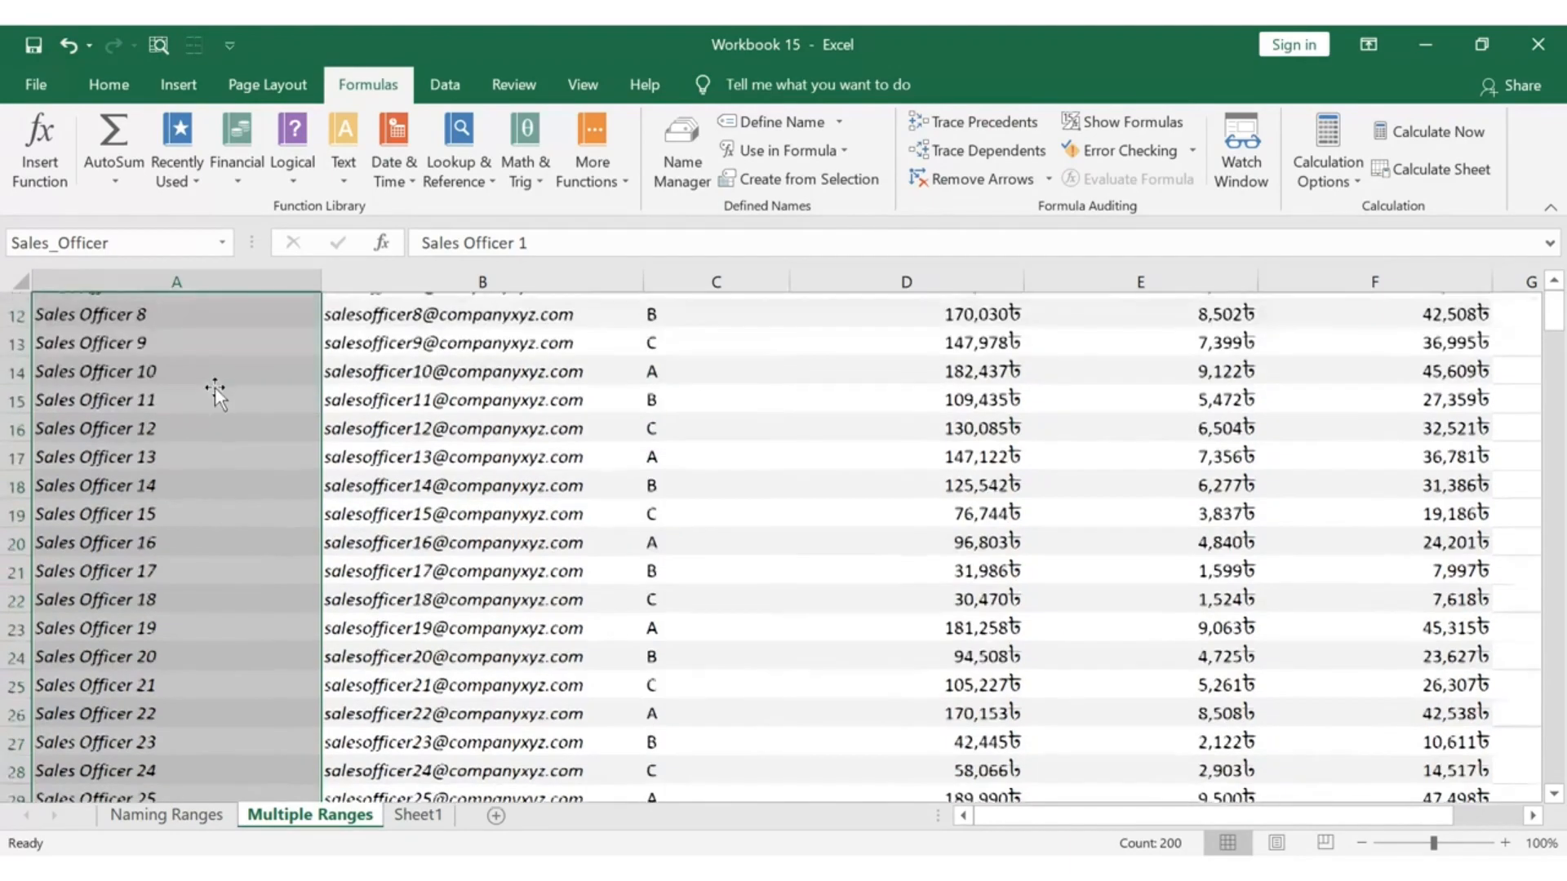
scroll(213, 387, down, 13)
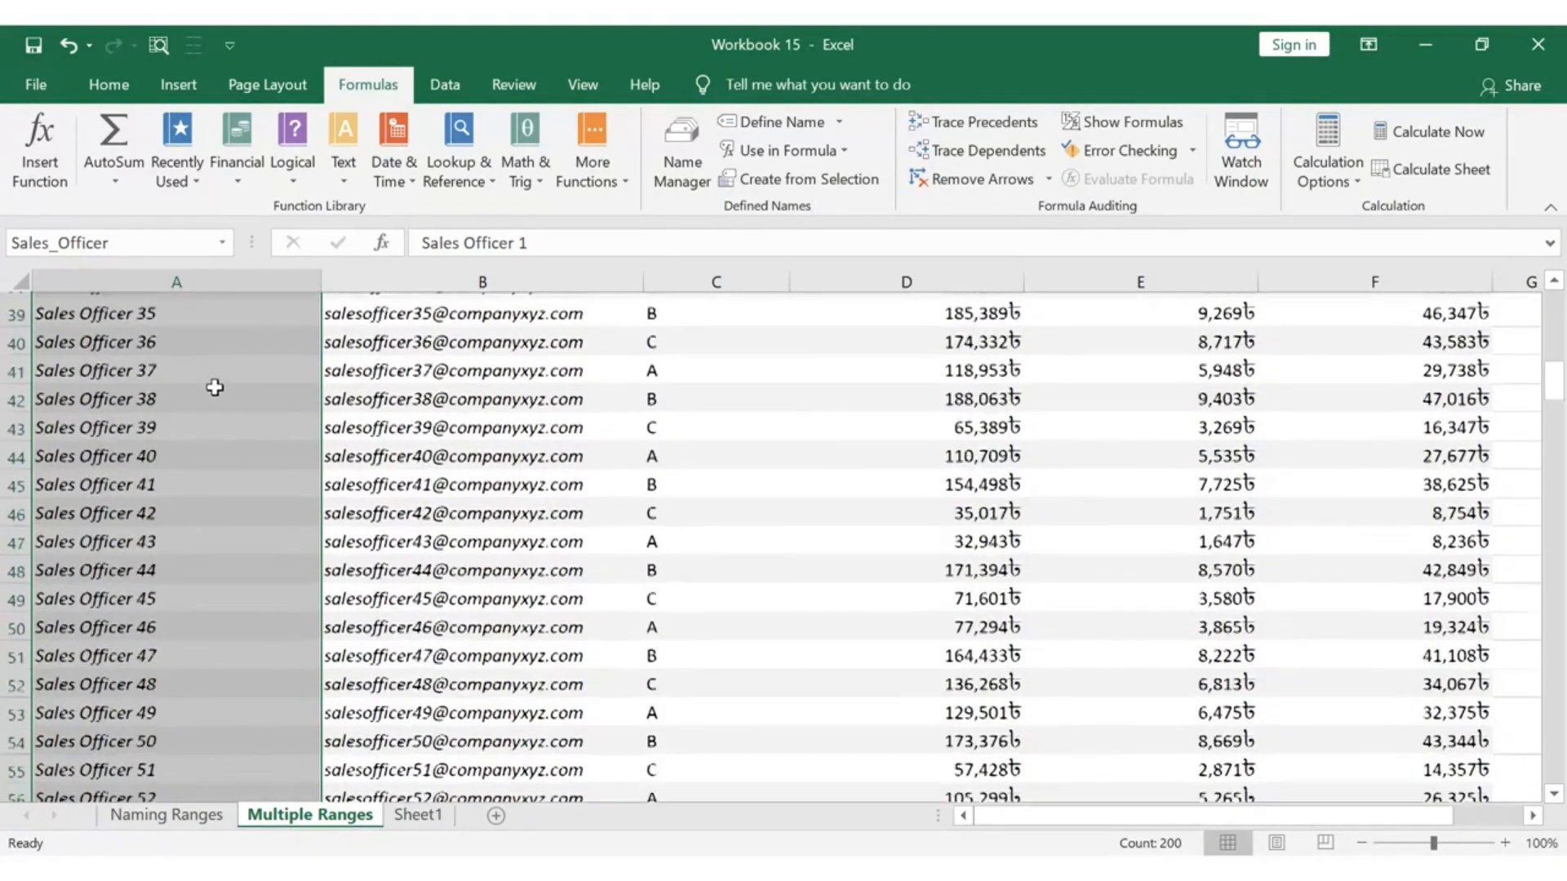
key(ctrl+Home)
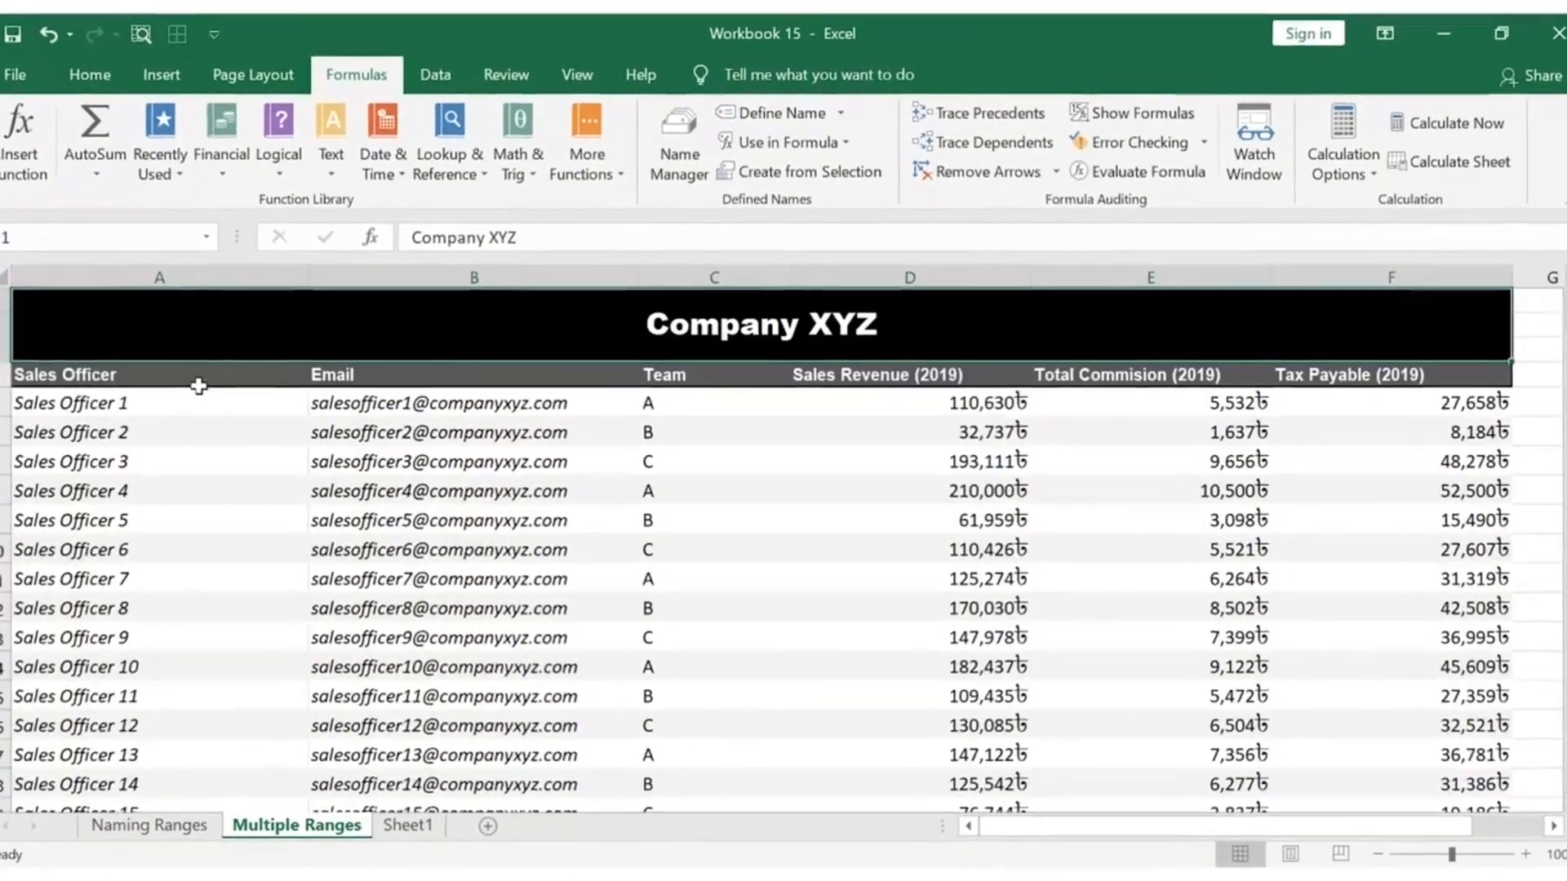